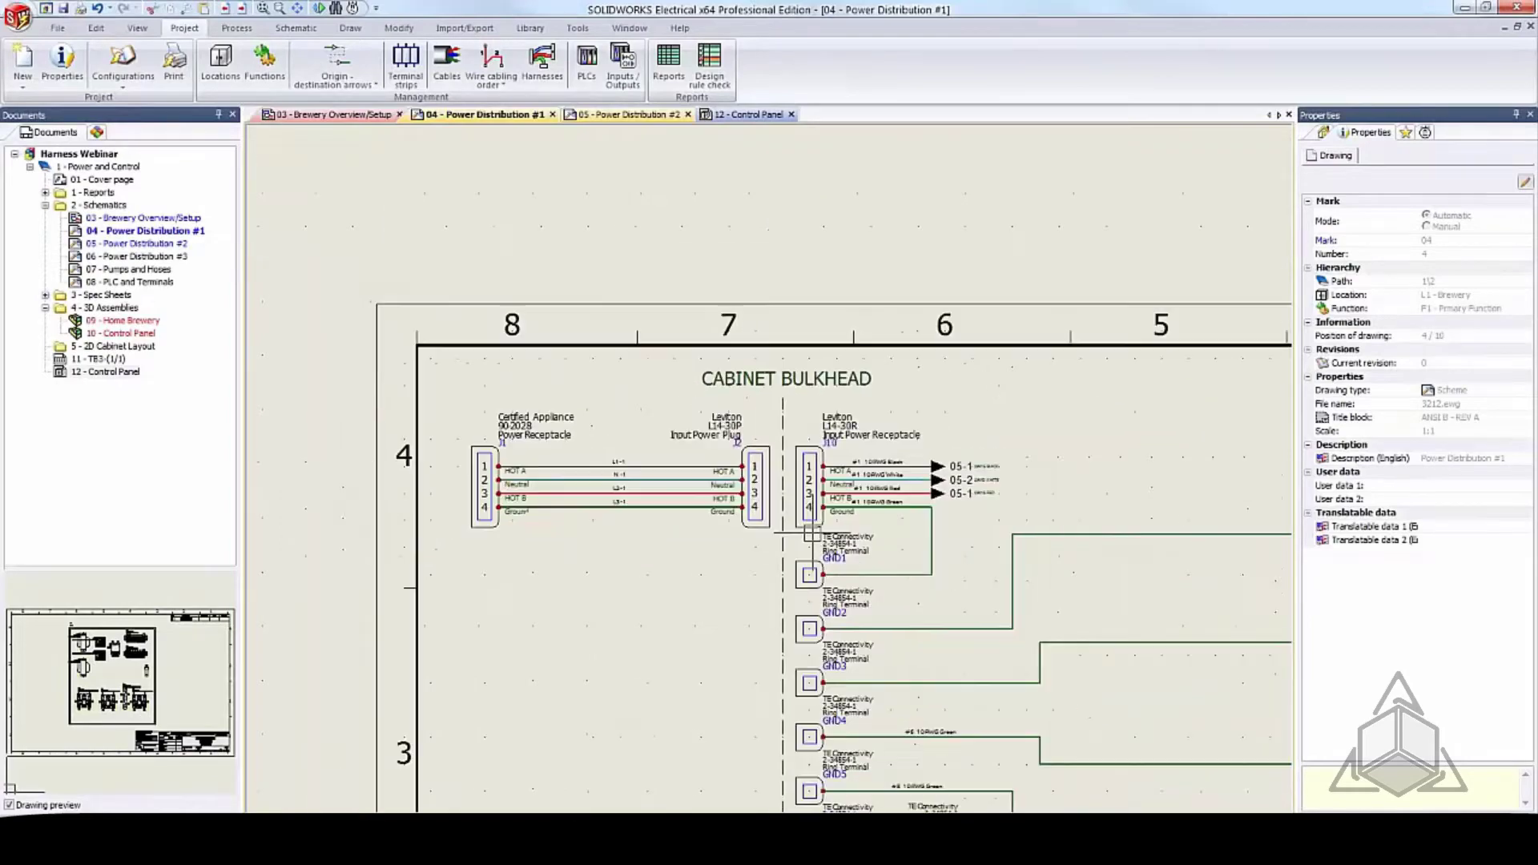
# Step: Examine the J10 input power receptacle and the grounding wires on ring terminals GND1 to GND7 in the Power Distribution #1 schematic
pyautogui.scroll(3, 843, 484)
pyautogui.scroll(-4, 843, 483)
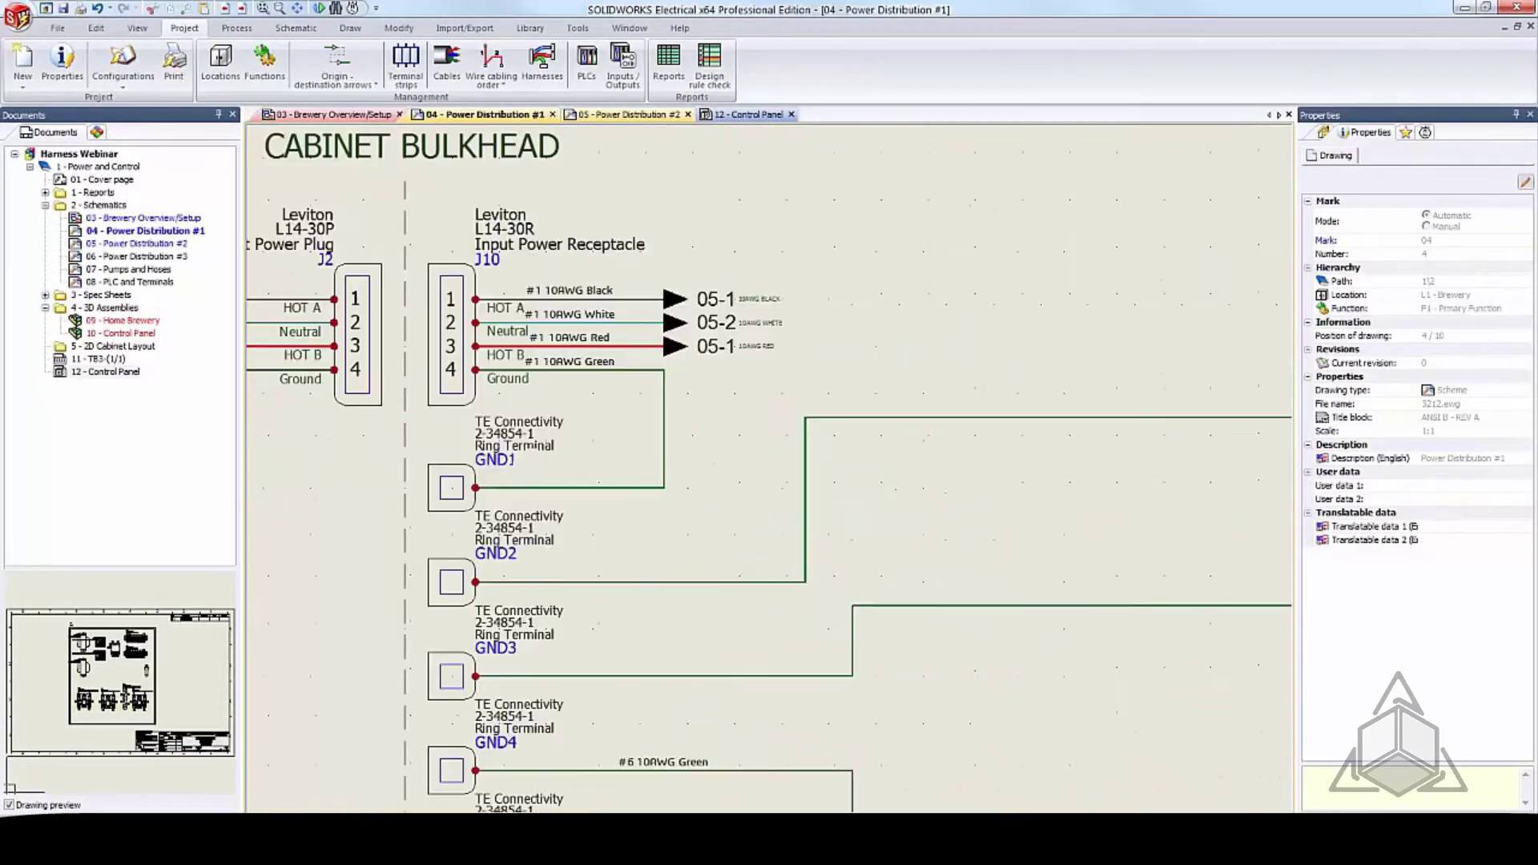
pyautogui.scroll(3, 562, 741)
pyautogui.scroll(2, 563, 742)
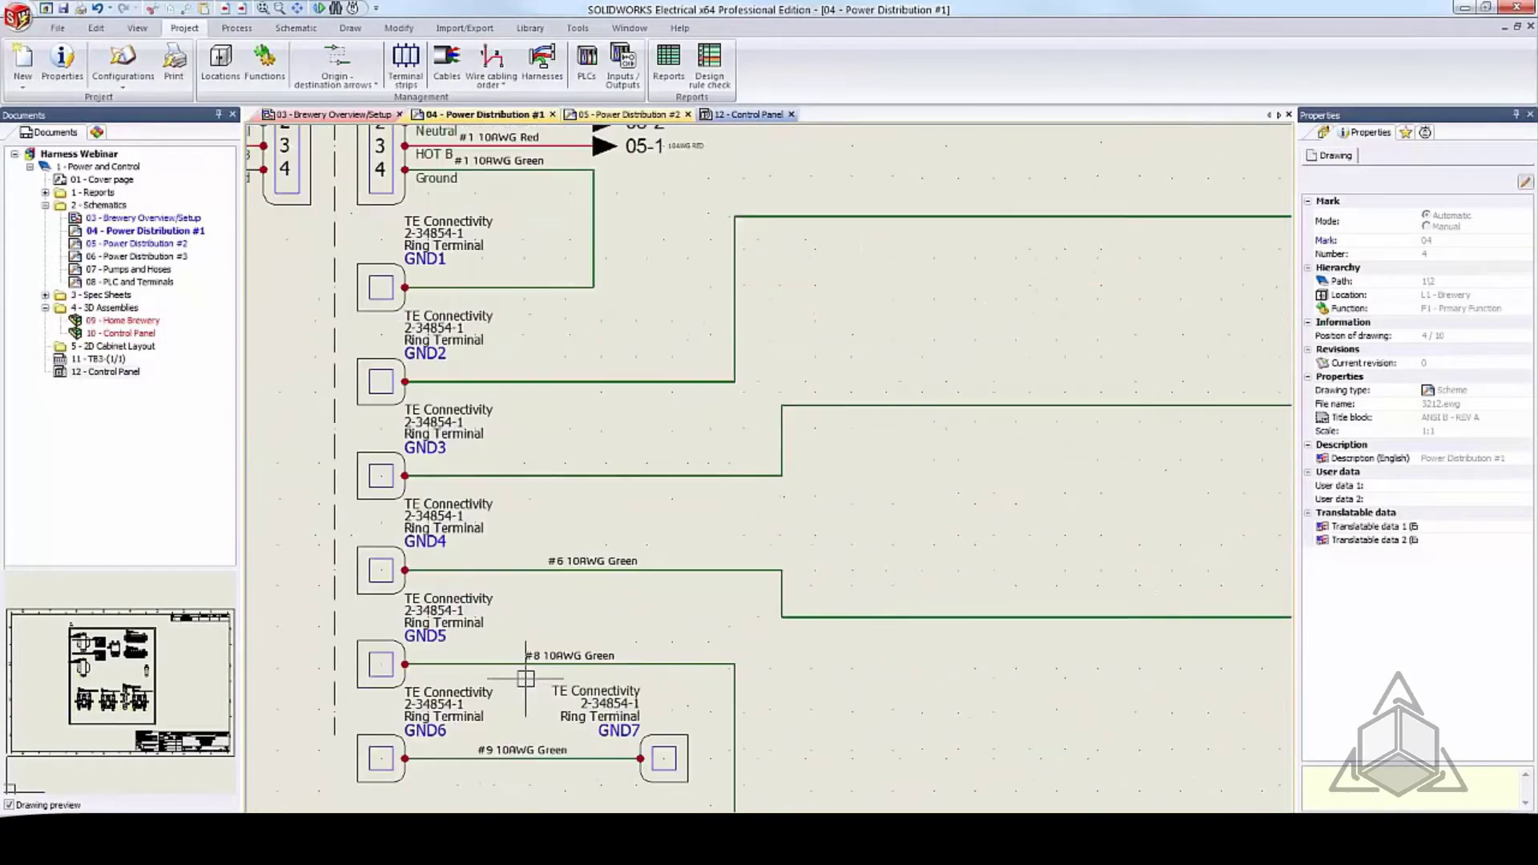
pyautogui.moveTo(562, 741); pyautogui.dragTo(541, 505, button='middle')
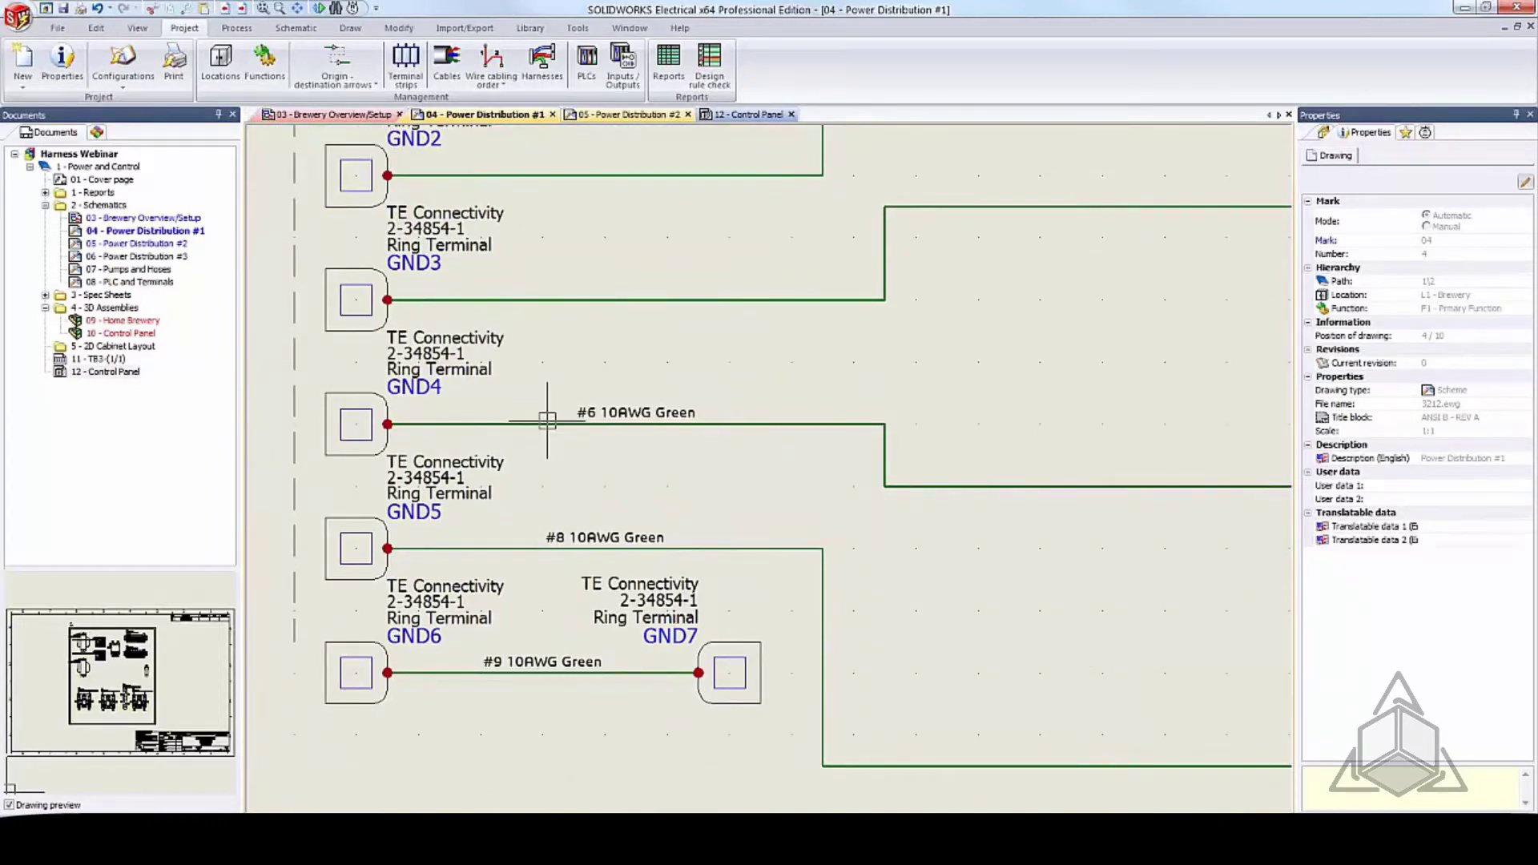
pyautogui.scroll(-14, 557, 437)
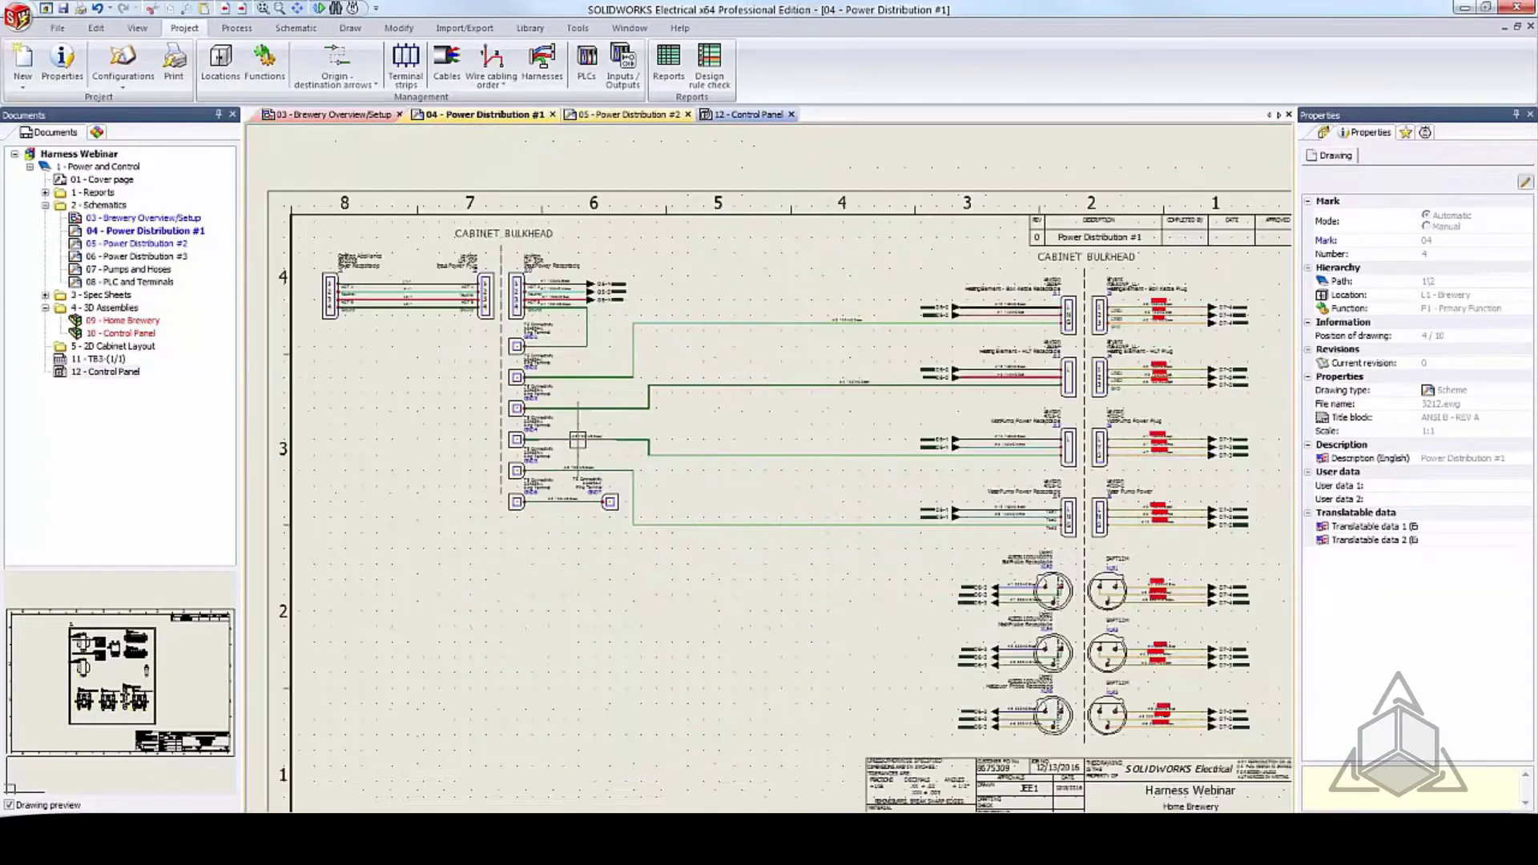
# Step: Examine the wire marks and cable core labels on the heating element and pump receptacles and plugs at the second cabinet bulkhead
pyautogui.scroll(3, 1024, 523)
pyautogui.scroll(1, 839, 401)
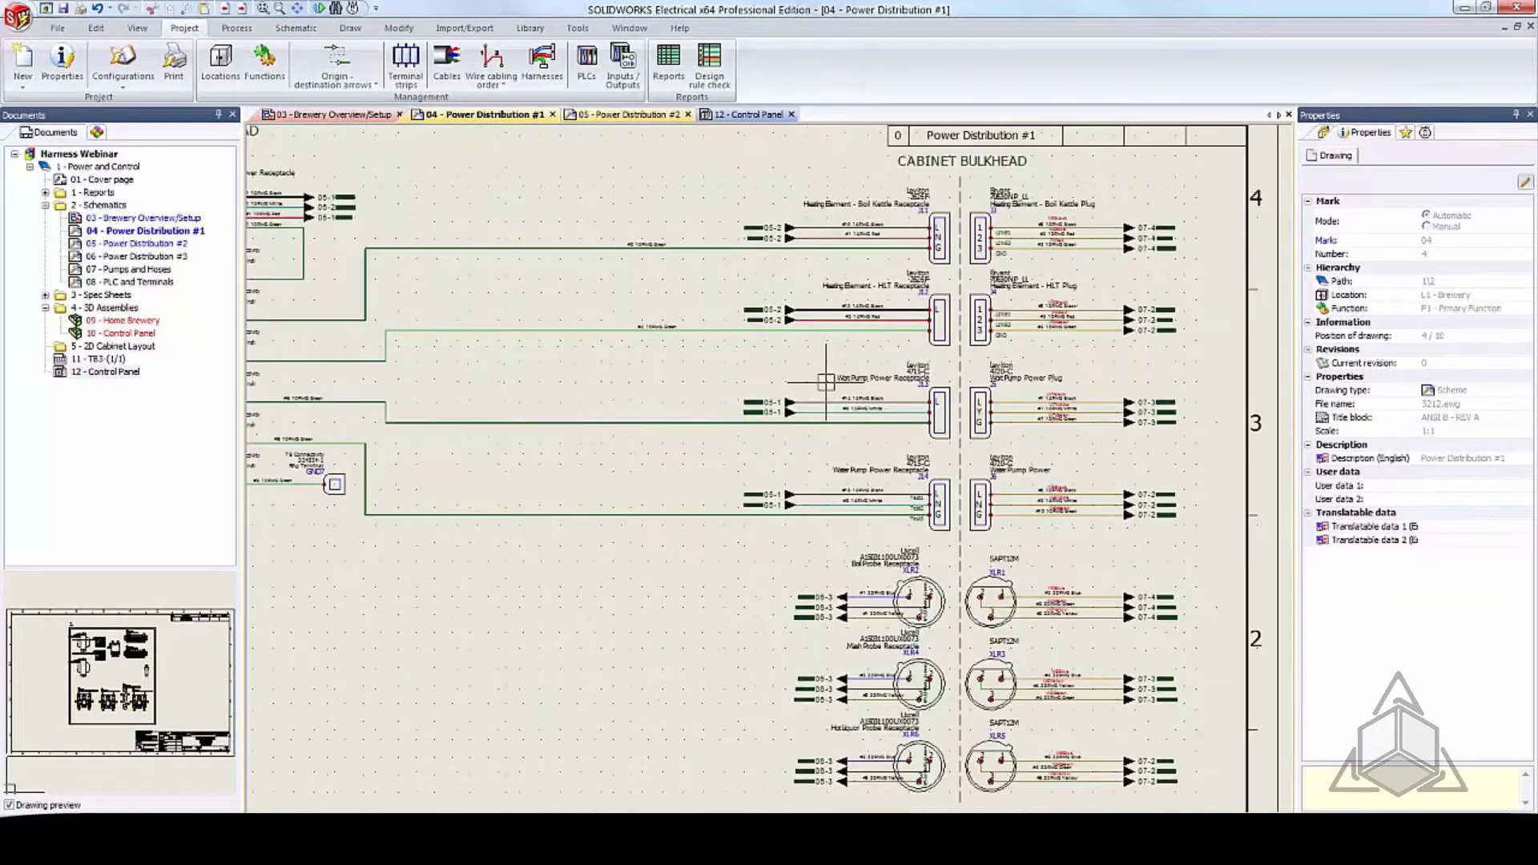
pyautogui.scroll(3, 776, 228)
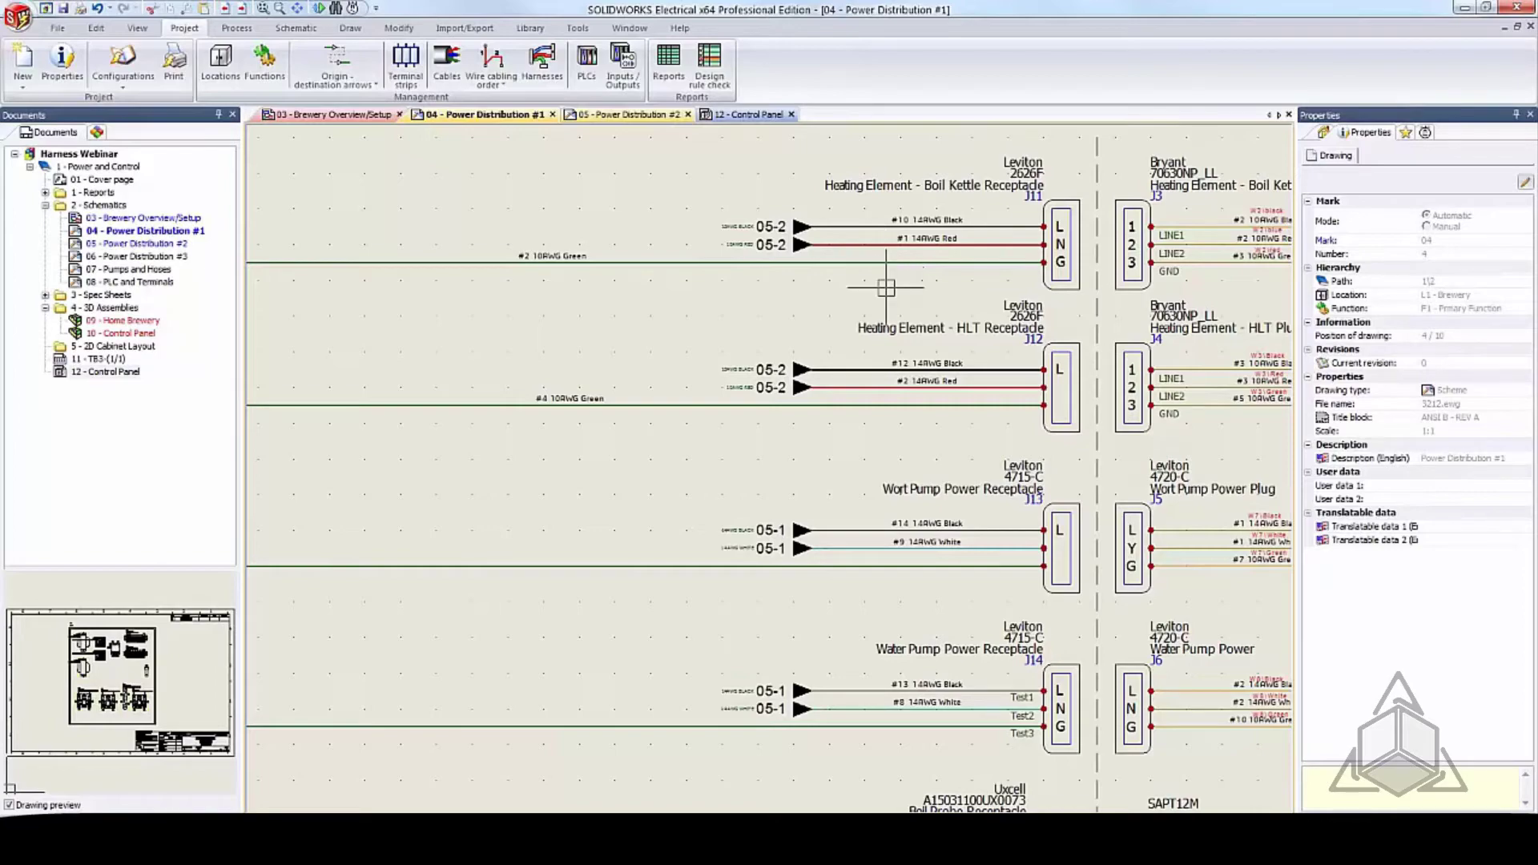
pyautogui.scroll(-2, 885, 264)
pyautogui.scroll(3, 882, 335)
pyautogui.scroll(-3, 882, 335)
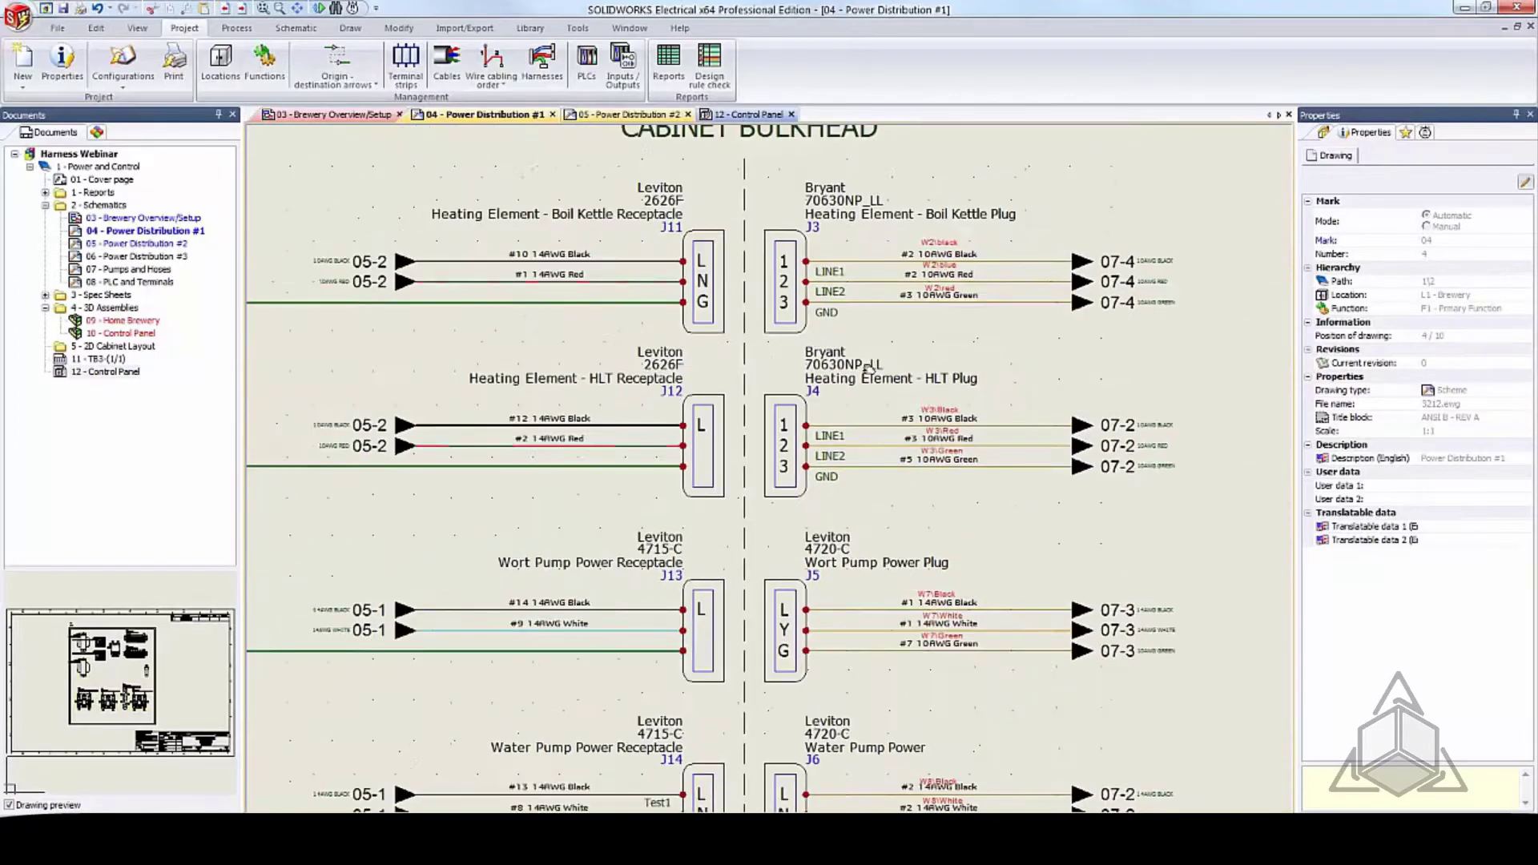
pyautogui.scroll(-1, 873, 362)
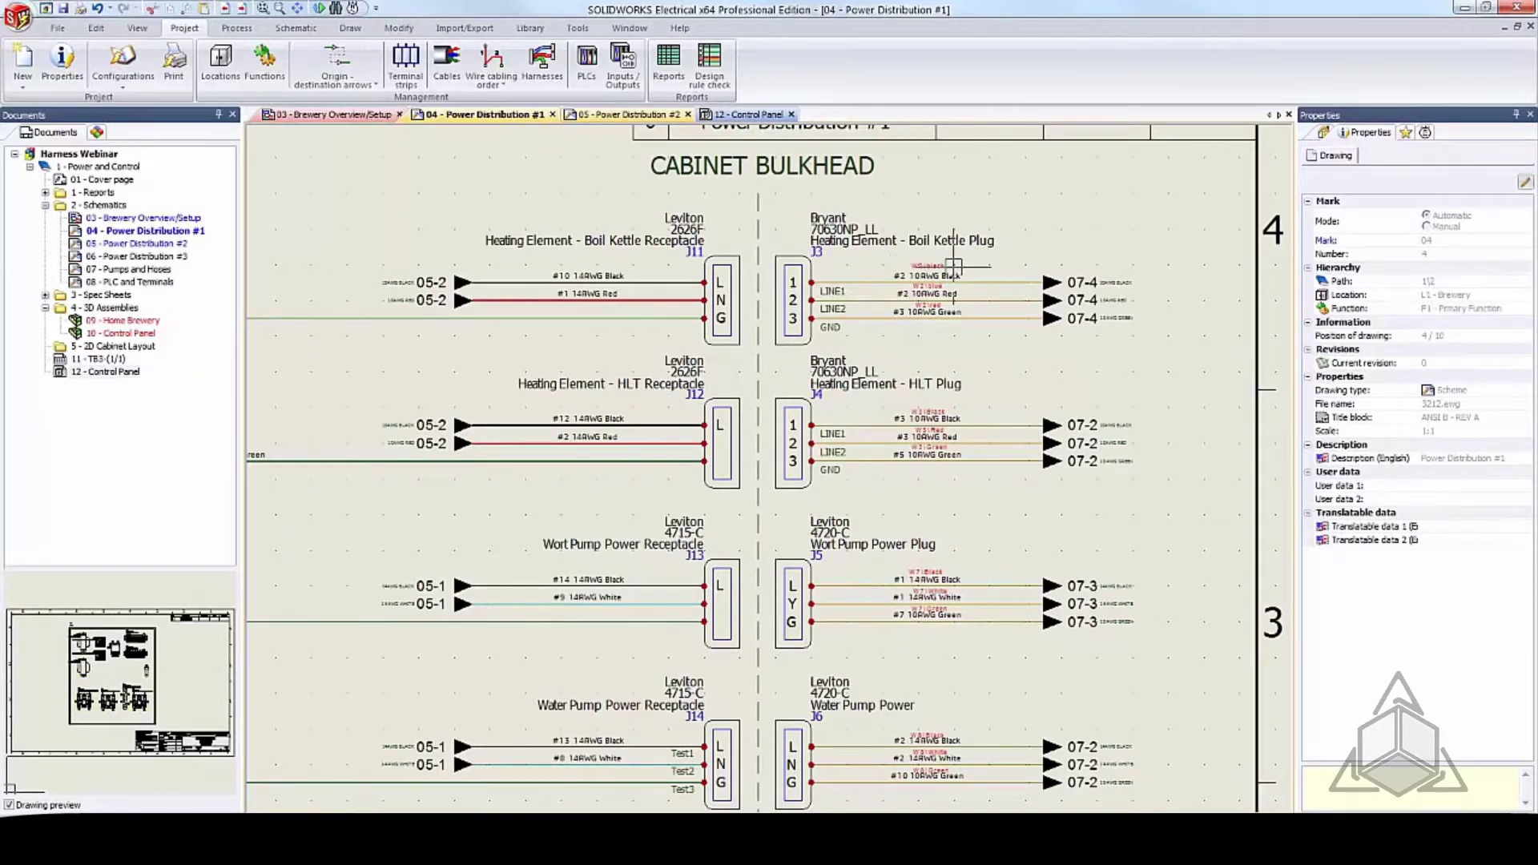
pyautogui.scroll(3, 933, 269)
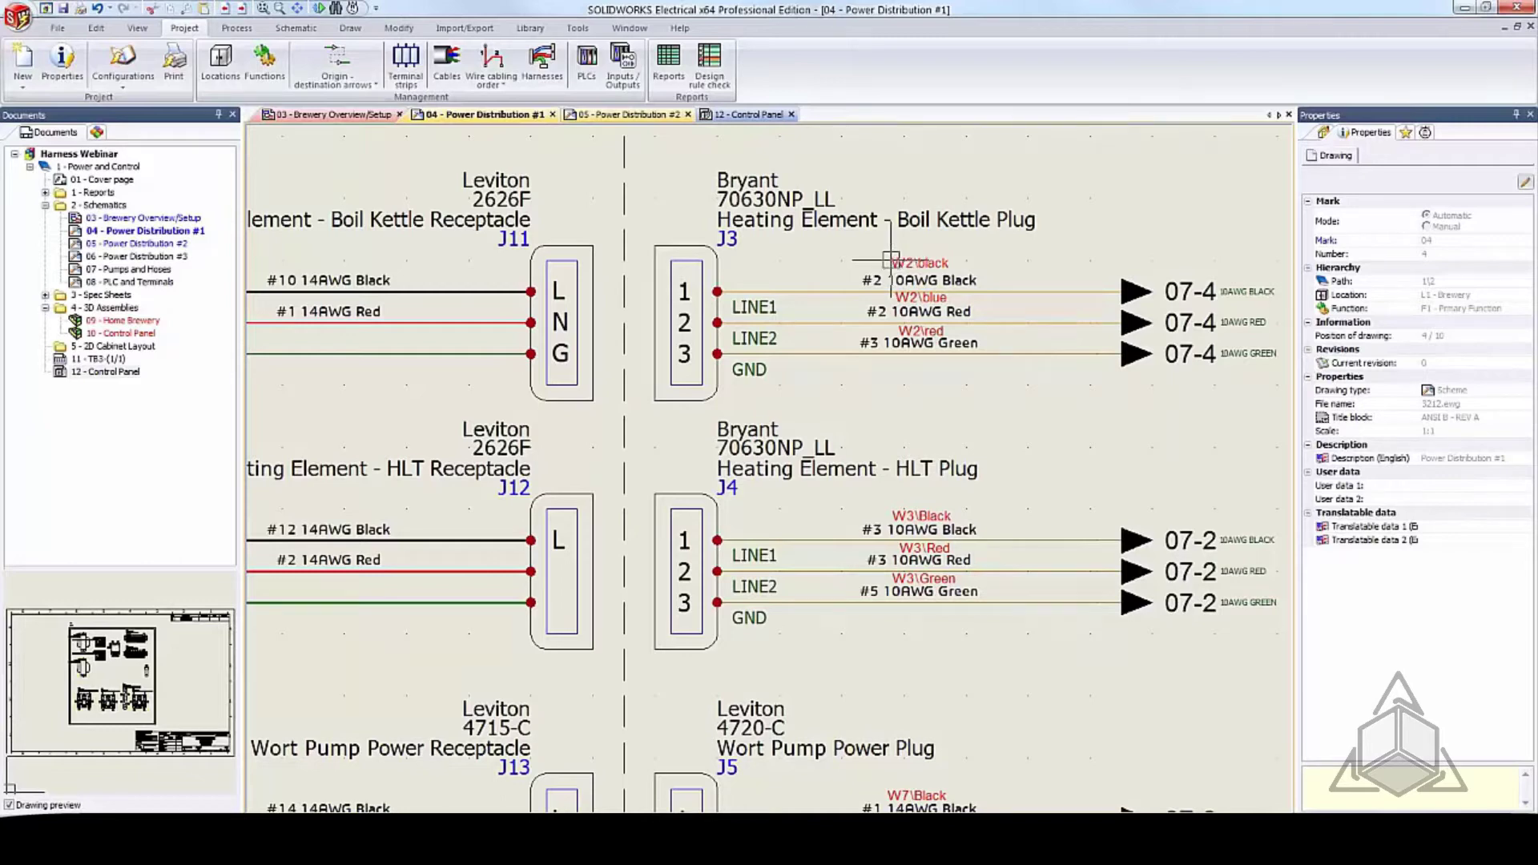
pyautogui.scroll(-2, 682, 317)
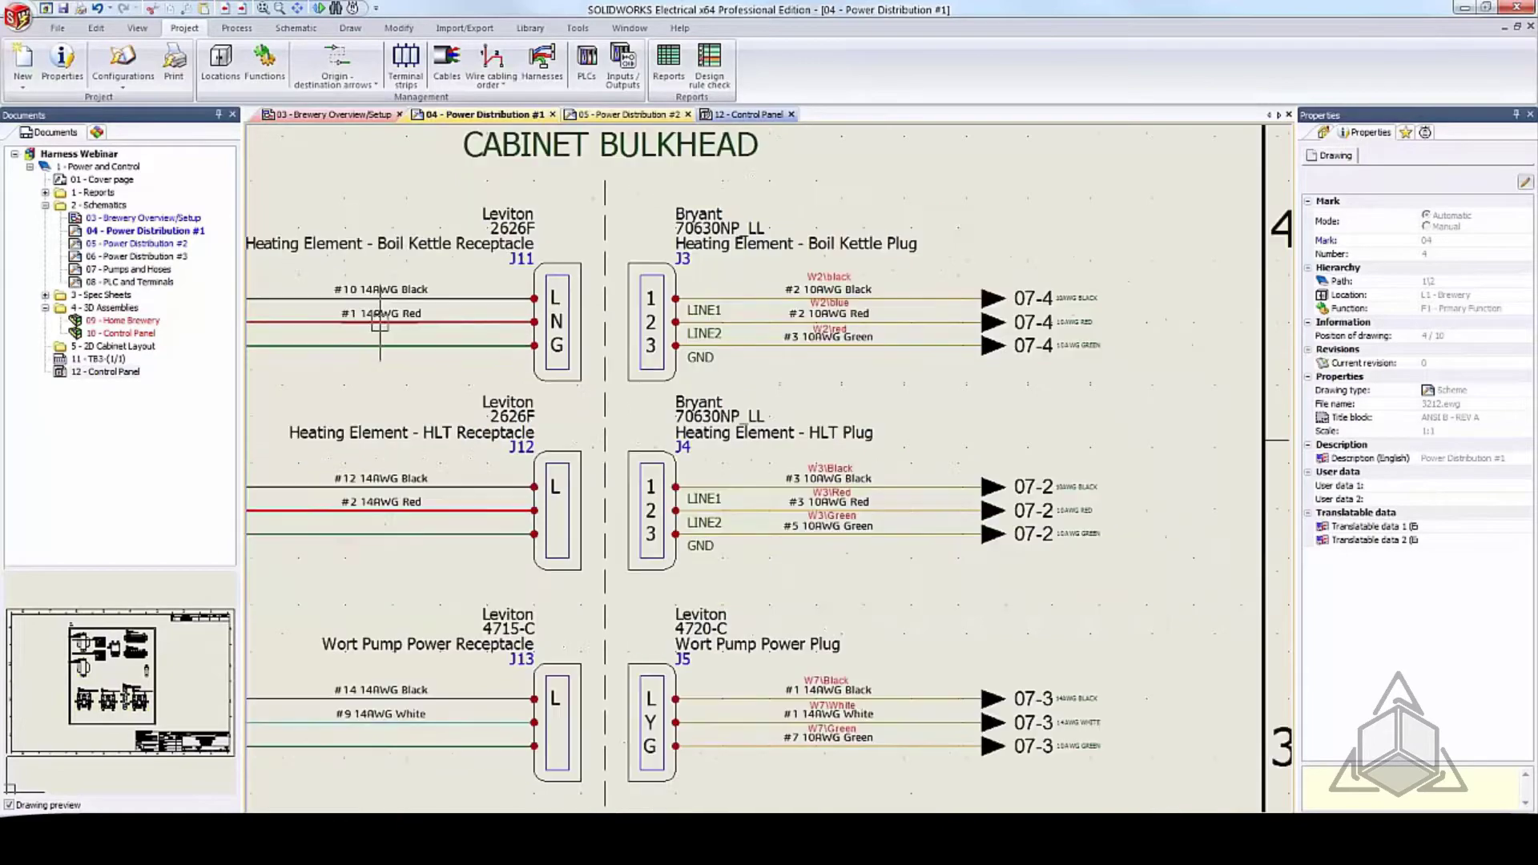
pyautogui.moveTo(378, 327); pyautogui.dragTo(581, 362, button='middle')
pyautogui.scroll(2, 558, 354)
pyautogui.scroll(1, 517, 338)
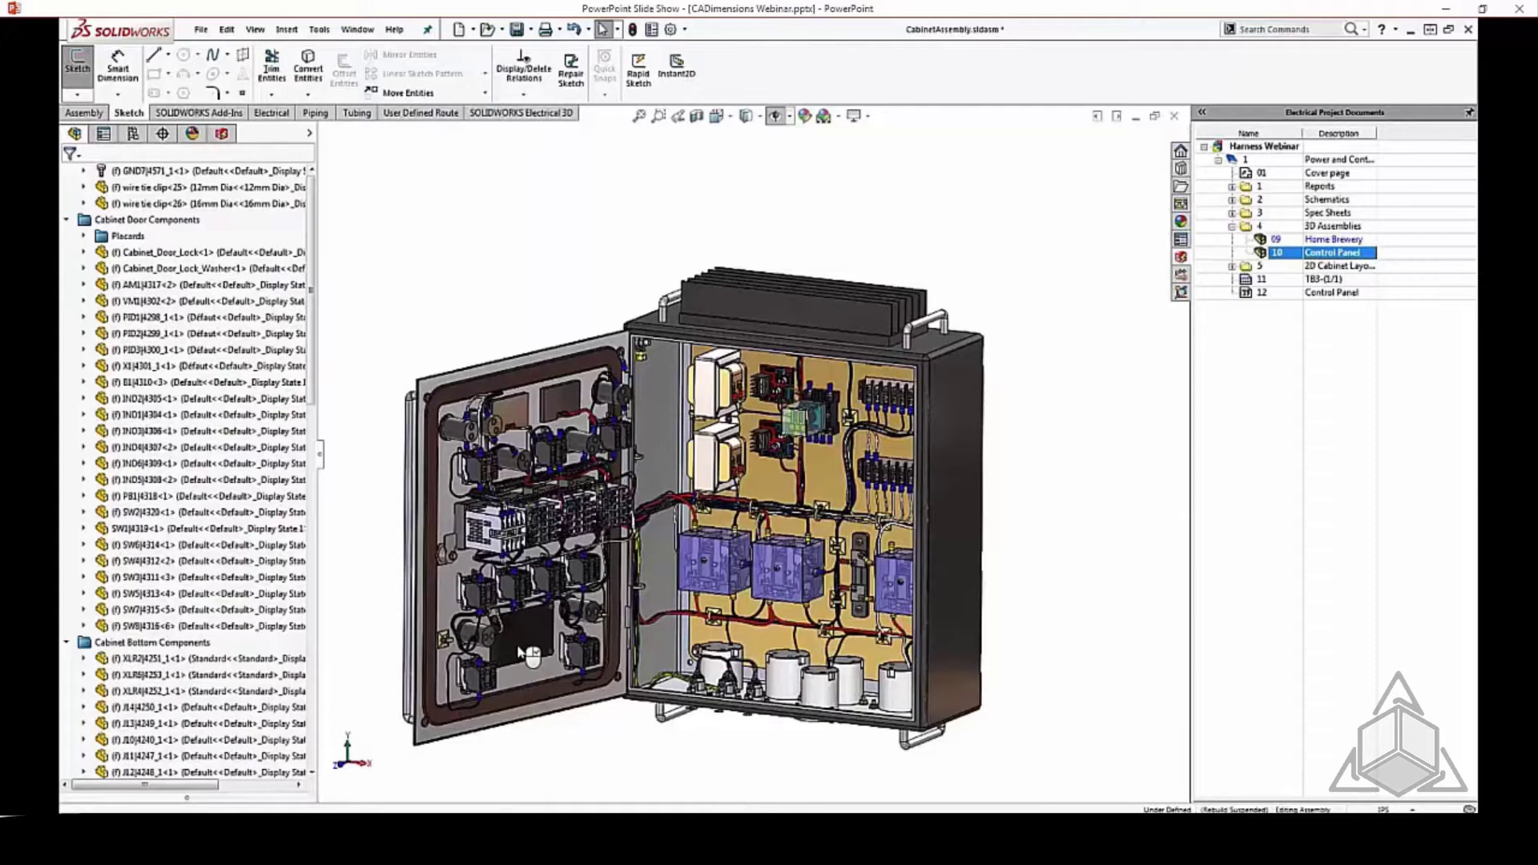
# Step: Switch to the Brewery assembly in SOLIDWORKS and examine the routed wires and terminals on the back of the control panel door
pyautogui.press('Right')
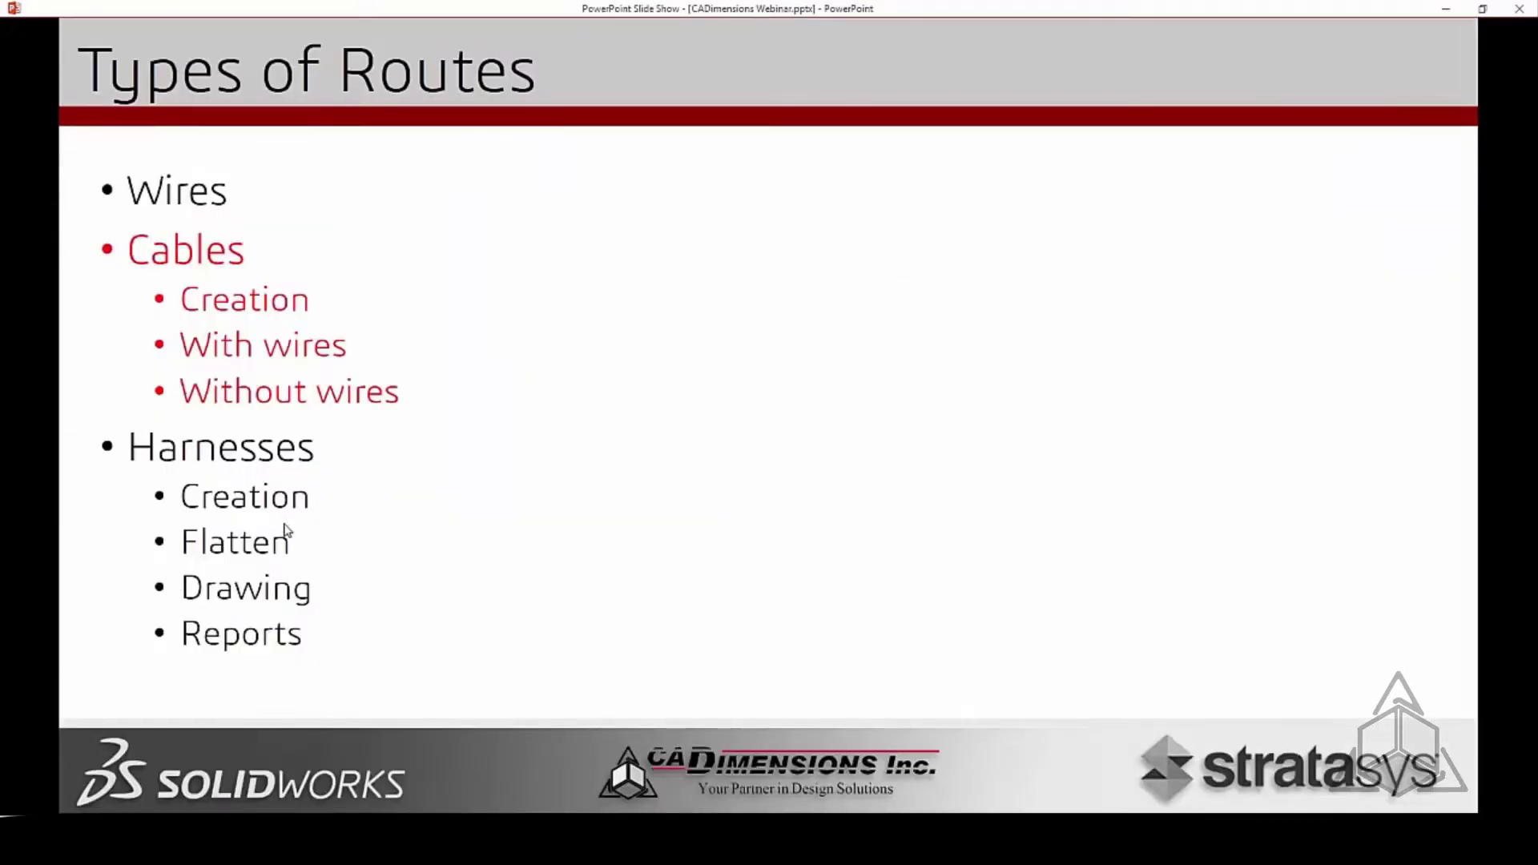
pyautogui.hotkey('alt', 'Tab')
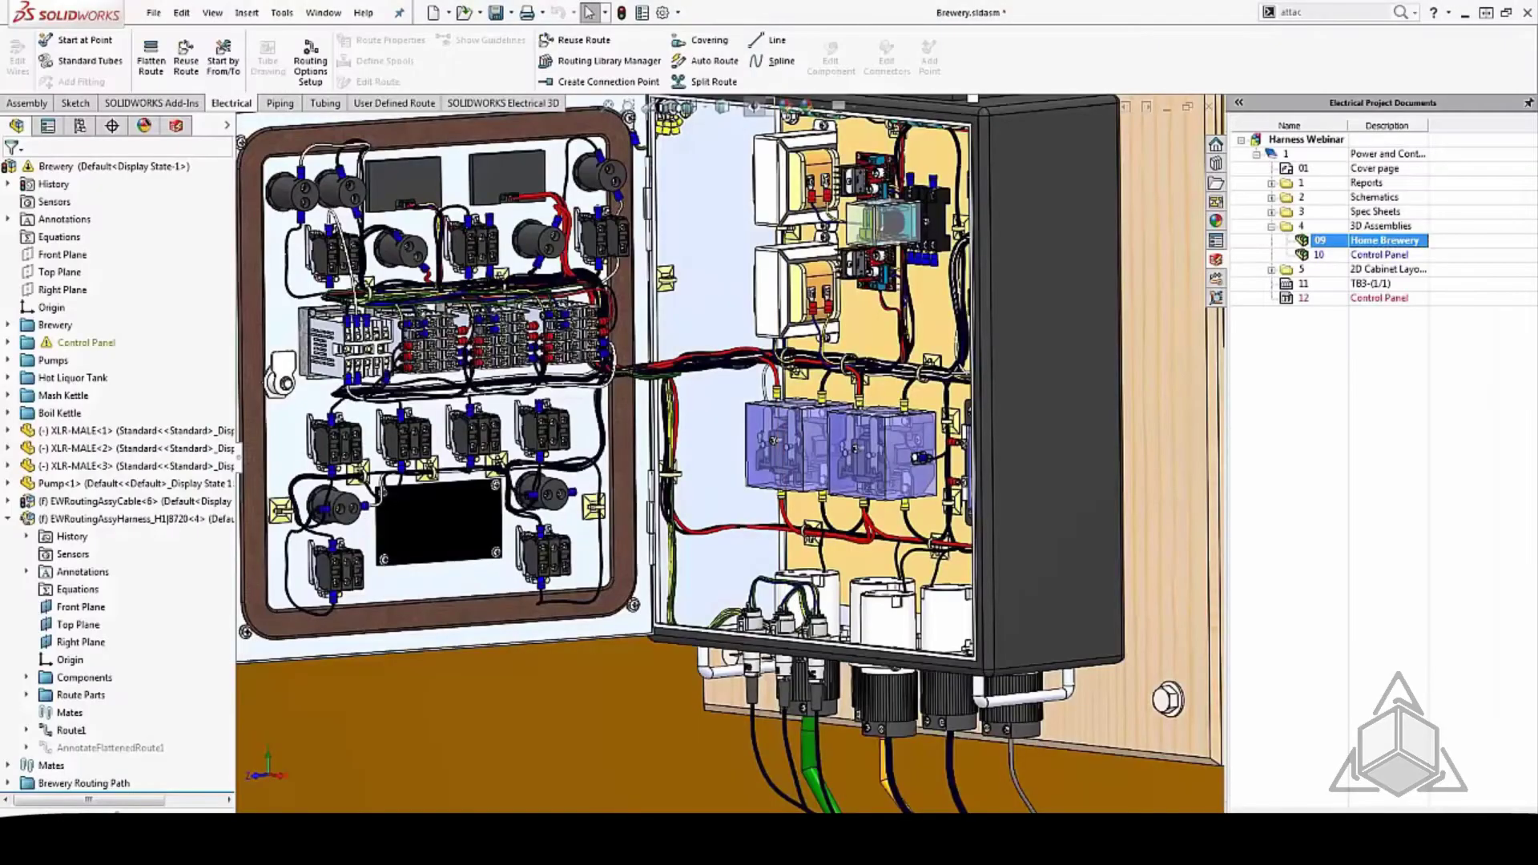
pyautogui.scroll(-8, 493, 320)
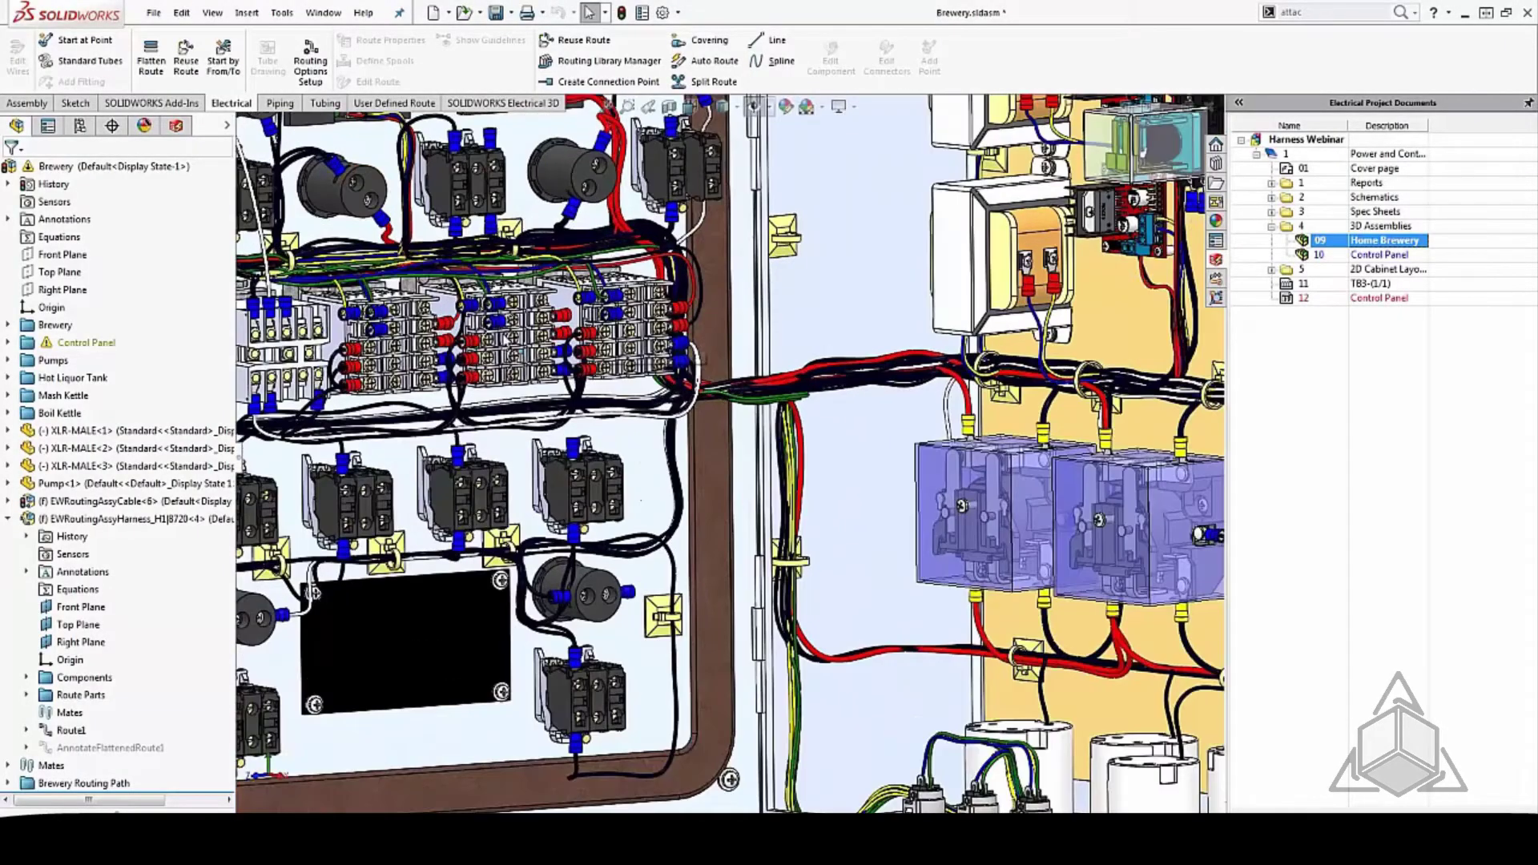
pyautogui.scroll(-5, 453, 327)
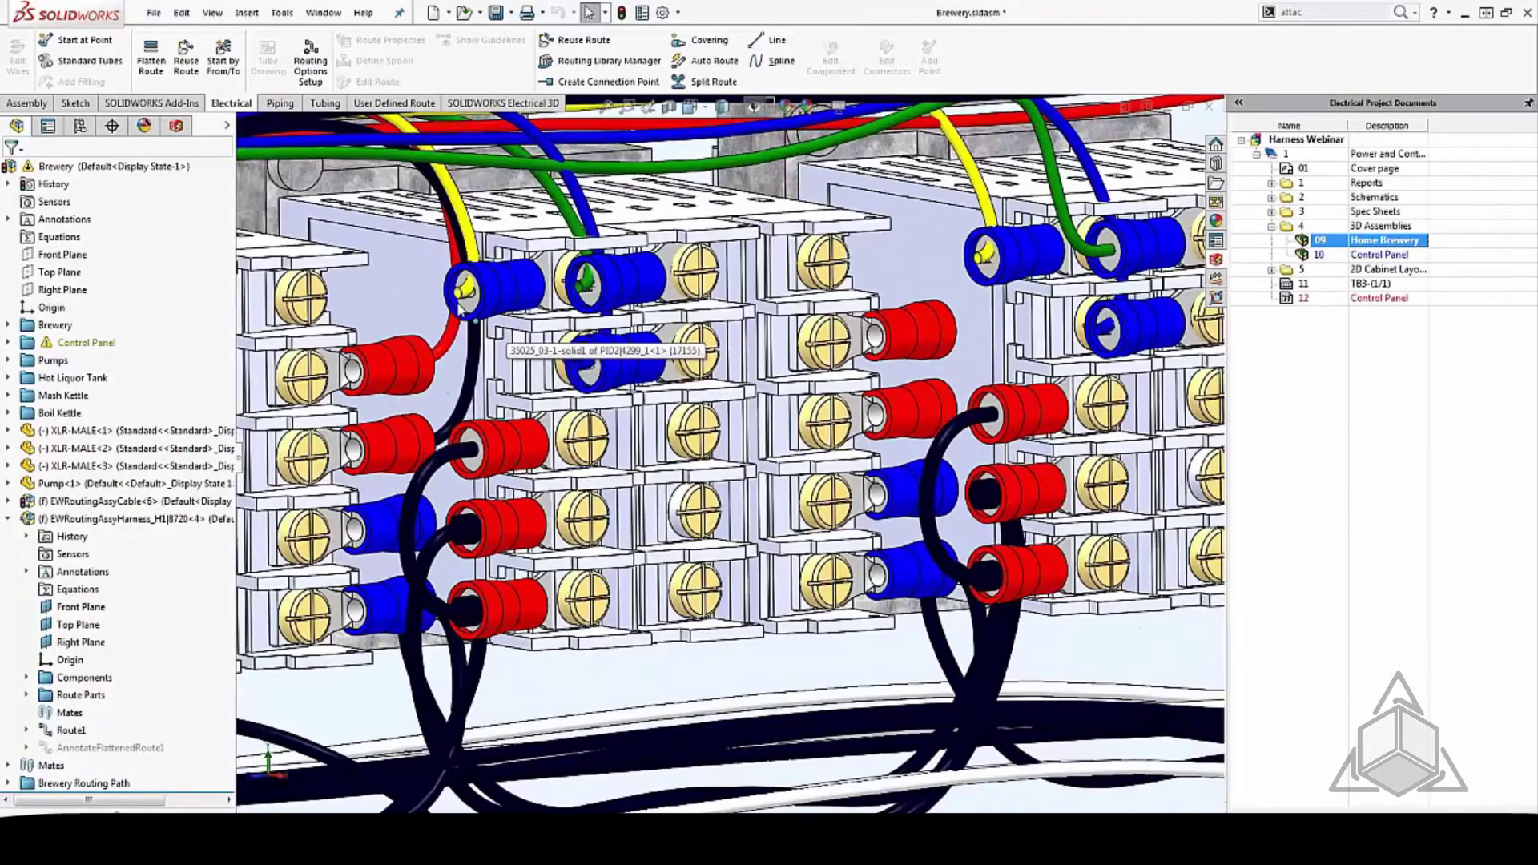
pyautogui.scroll(6, 464, 365)
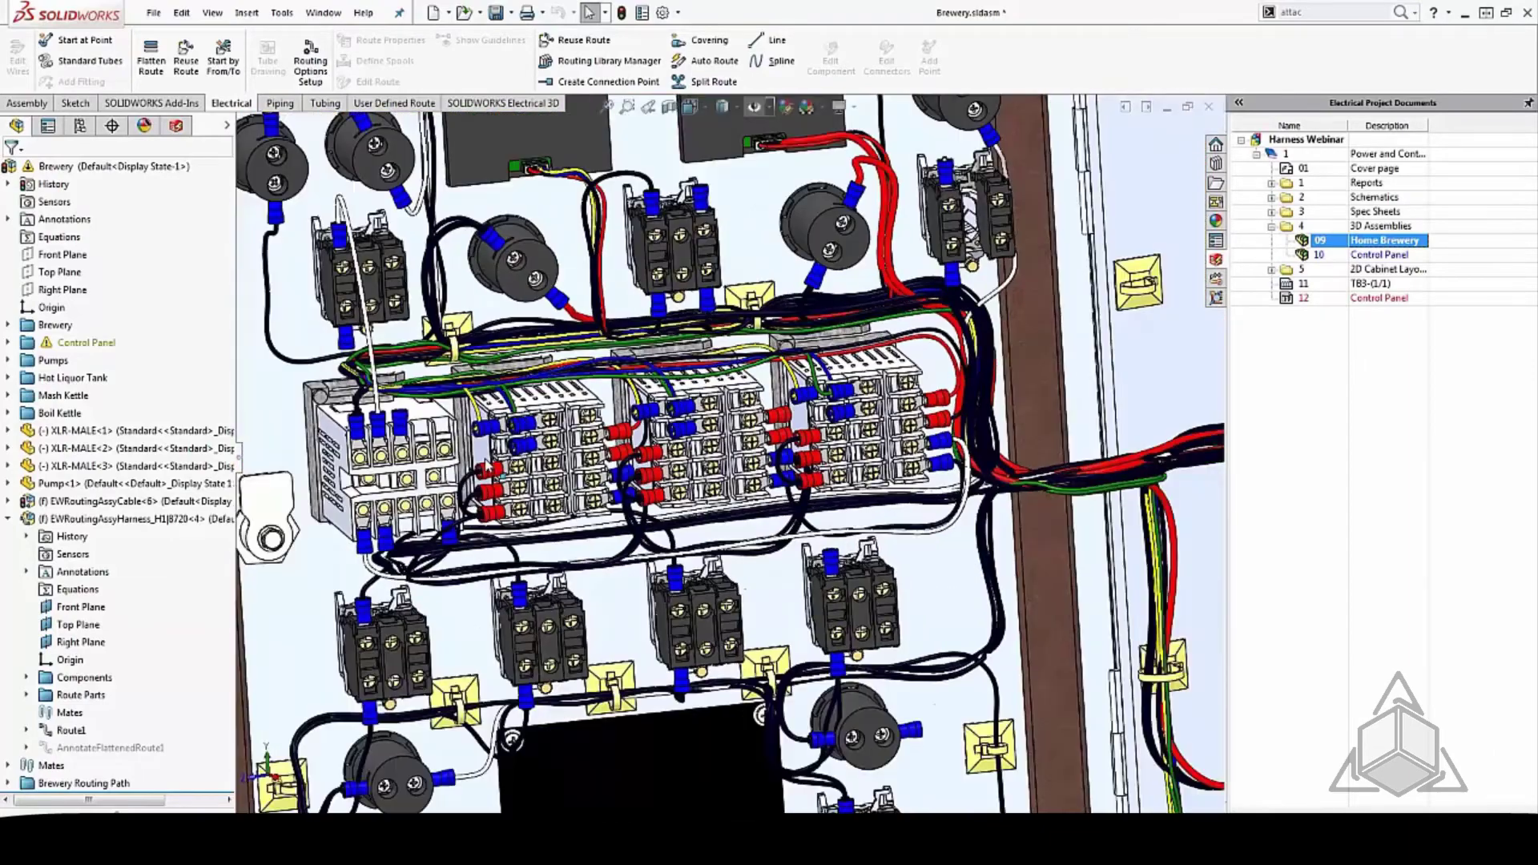
pyautogui.scroll(-8, 553, 425)
pyautogui.scroll(-2, 553, 425)
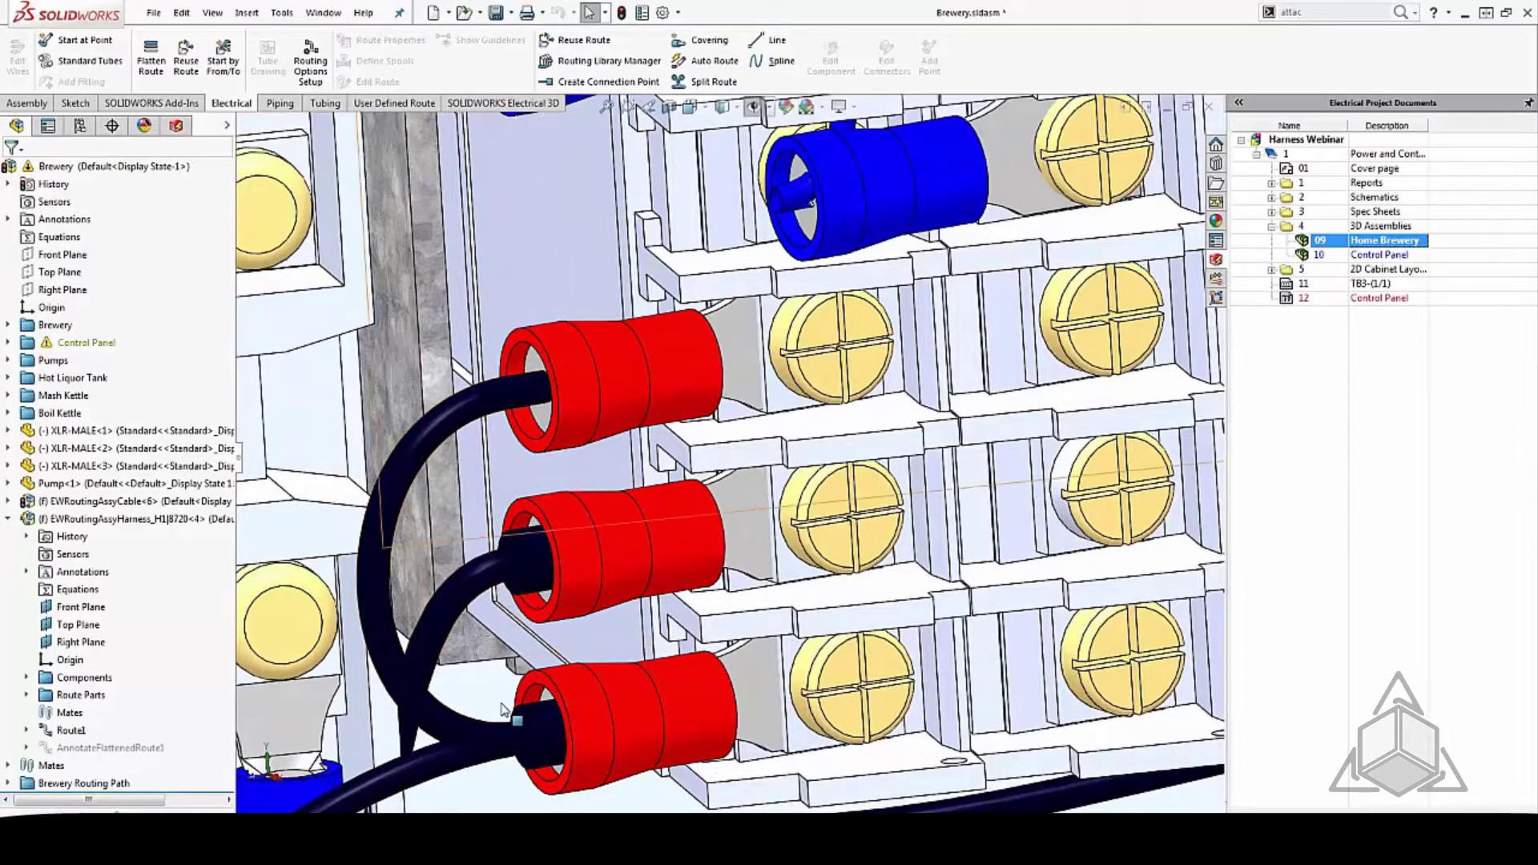
pyautogui.scroll(3, 606, 662)
pyautogui.scroll(5, 607, 662)
pyautogui.scroll(-6, 617, 609)
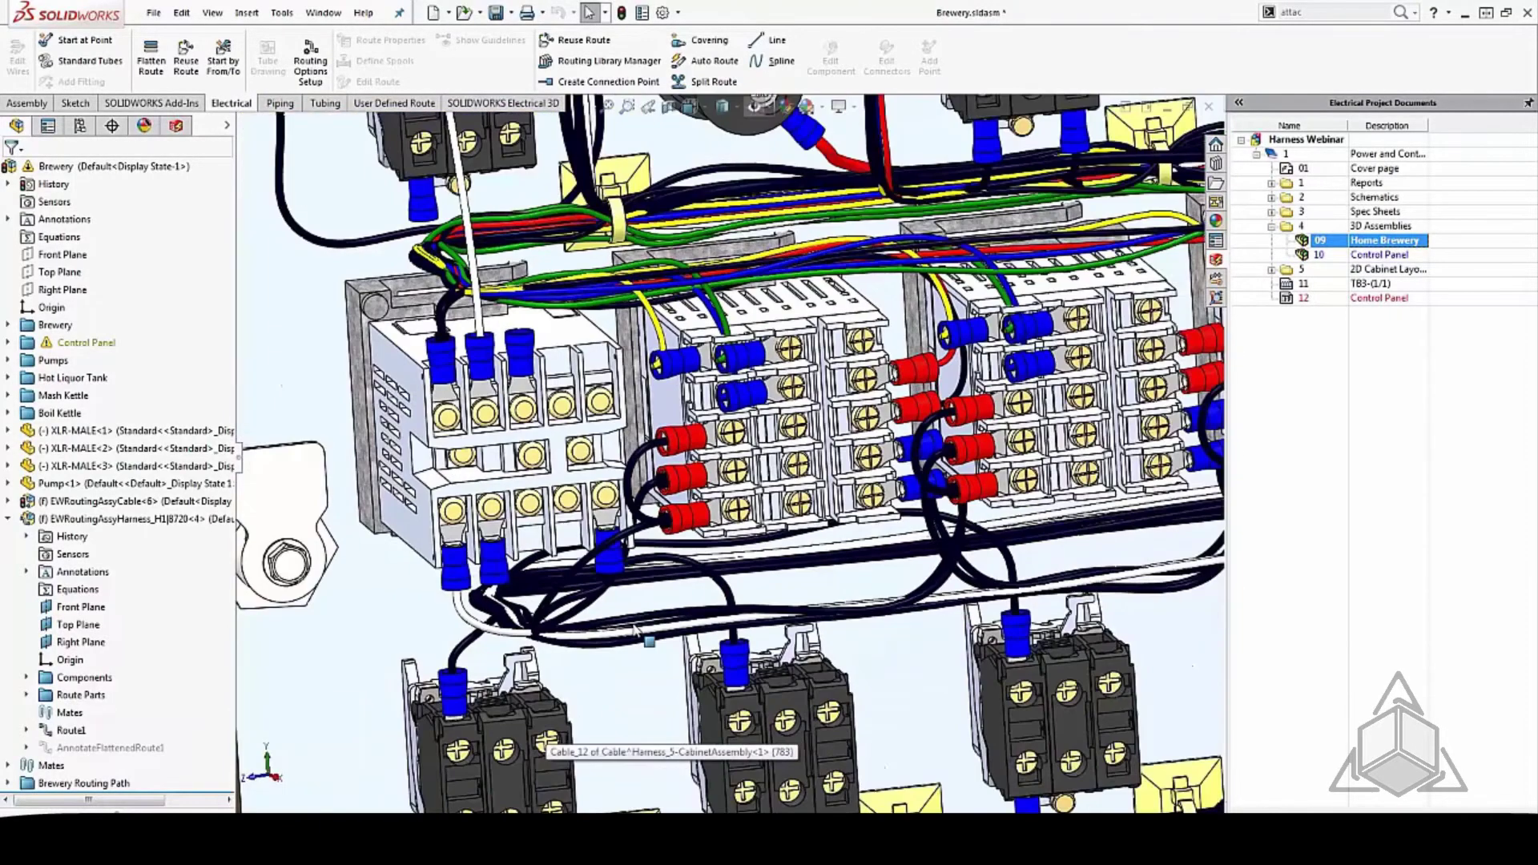
pyautogui.scroll(8, 620, 593)
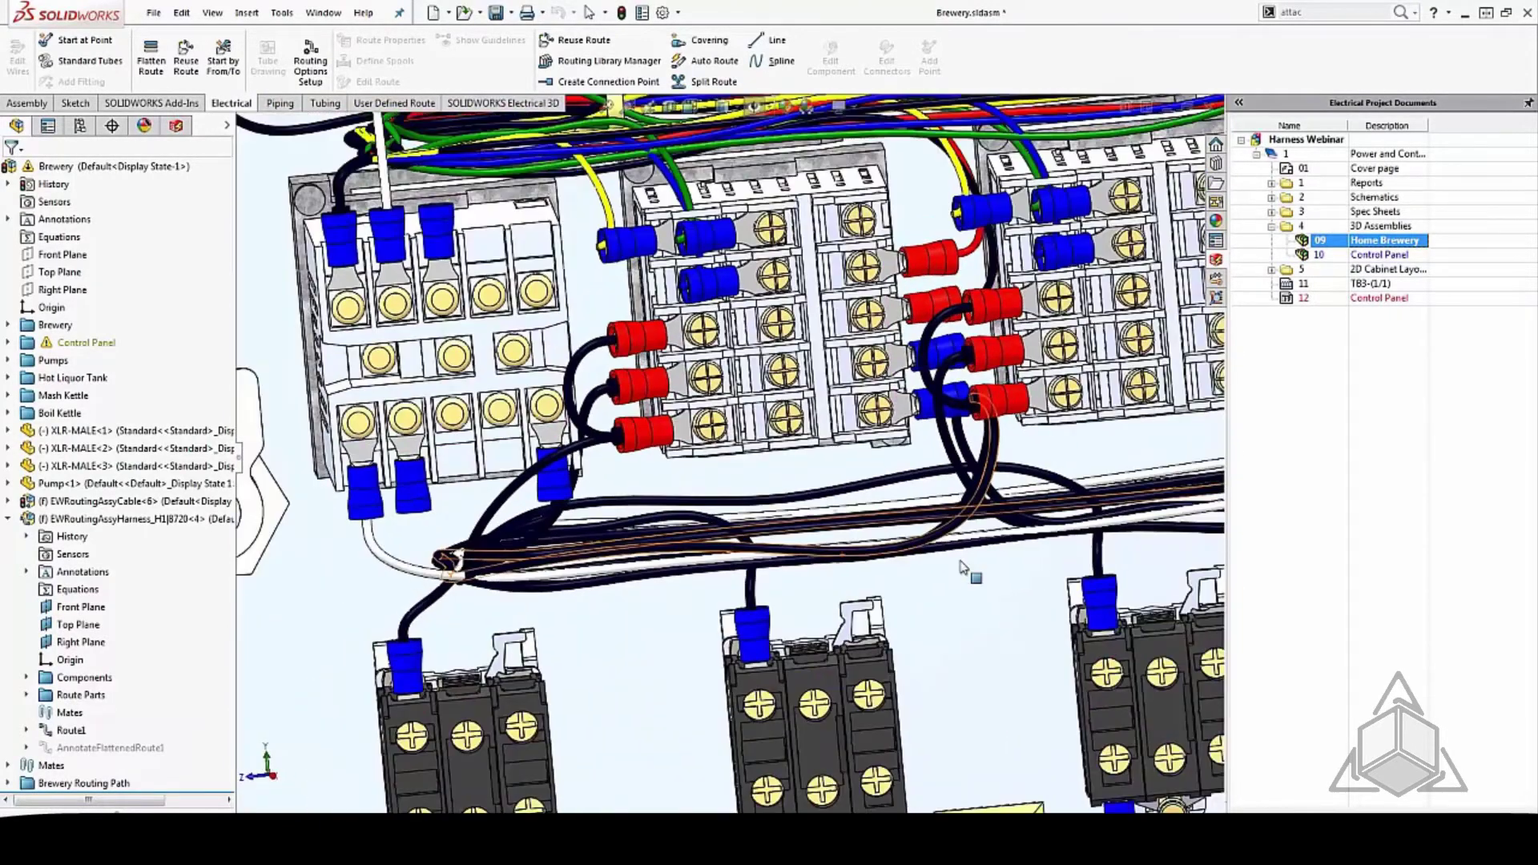
pyautogui.scroll(-6, 1089, 469)
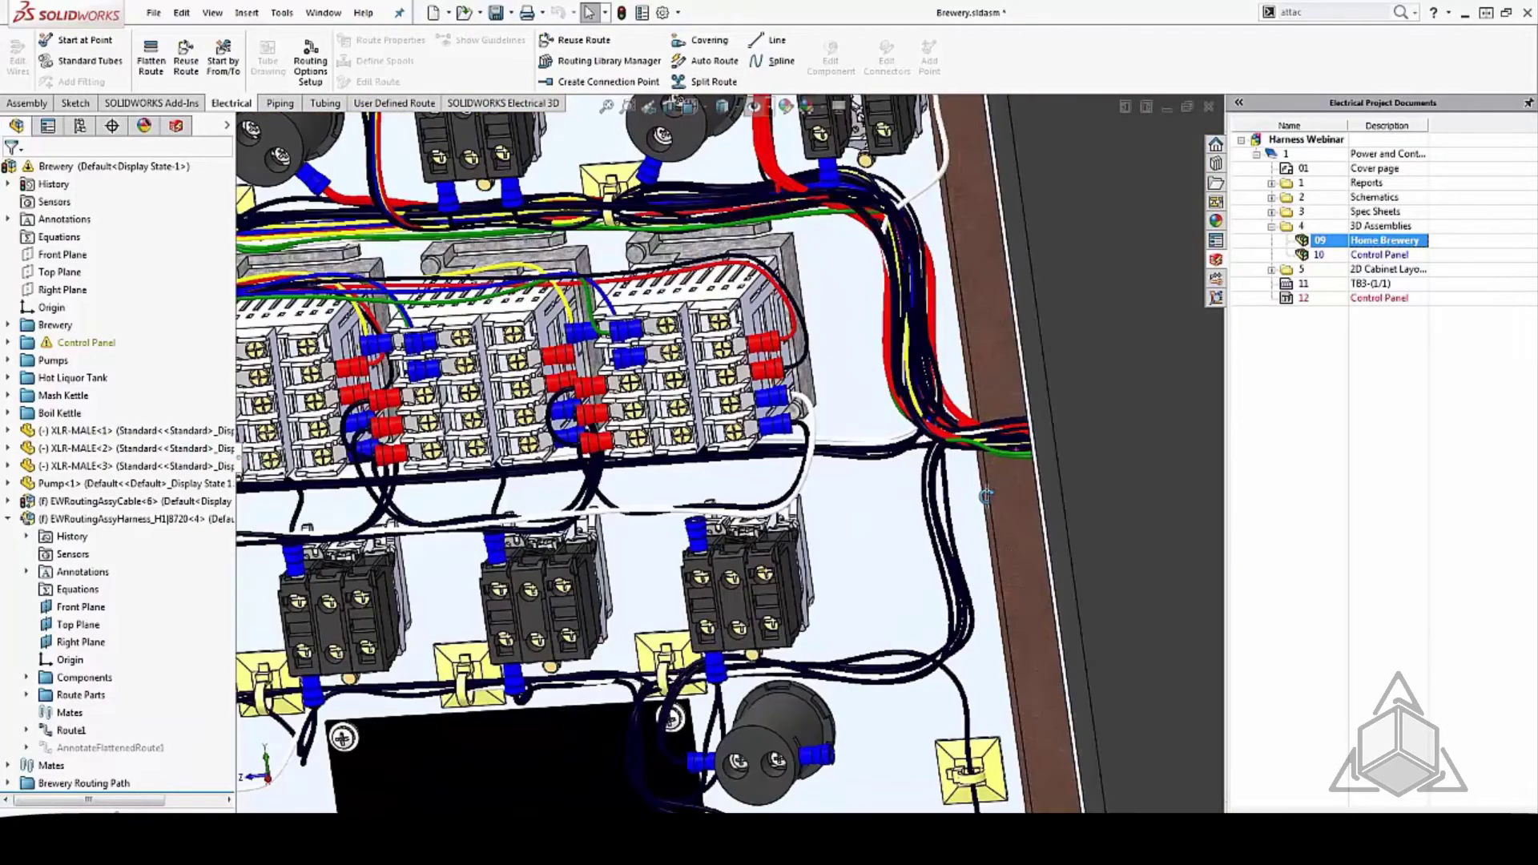
# Step: Inspect the wire bundle running from the door across the hinge into the cabinet, and return to the PowerPoint slide show
pyautogui.moveTo(986, 497); pyautogui.dragTo(1014, 430, button='middle')
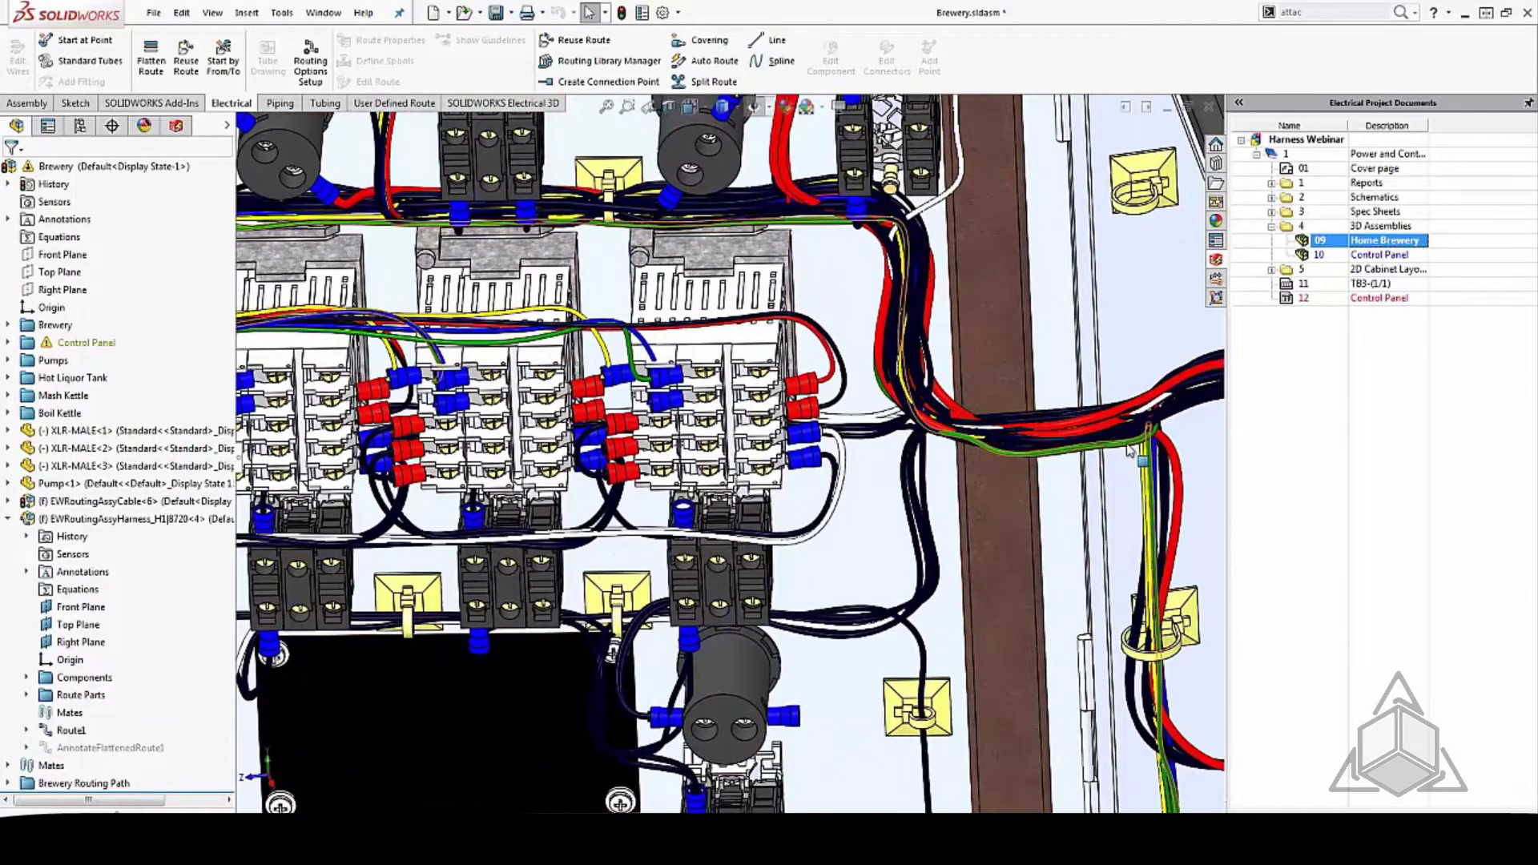
pyautogui.scroll(3, 1074, 506)
pyautogui.scroll(-3, 1074, 505)
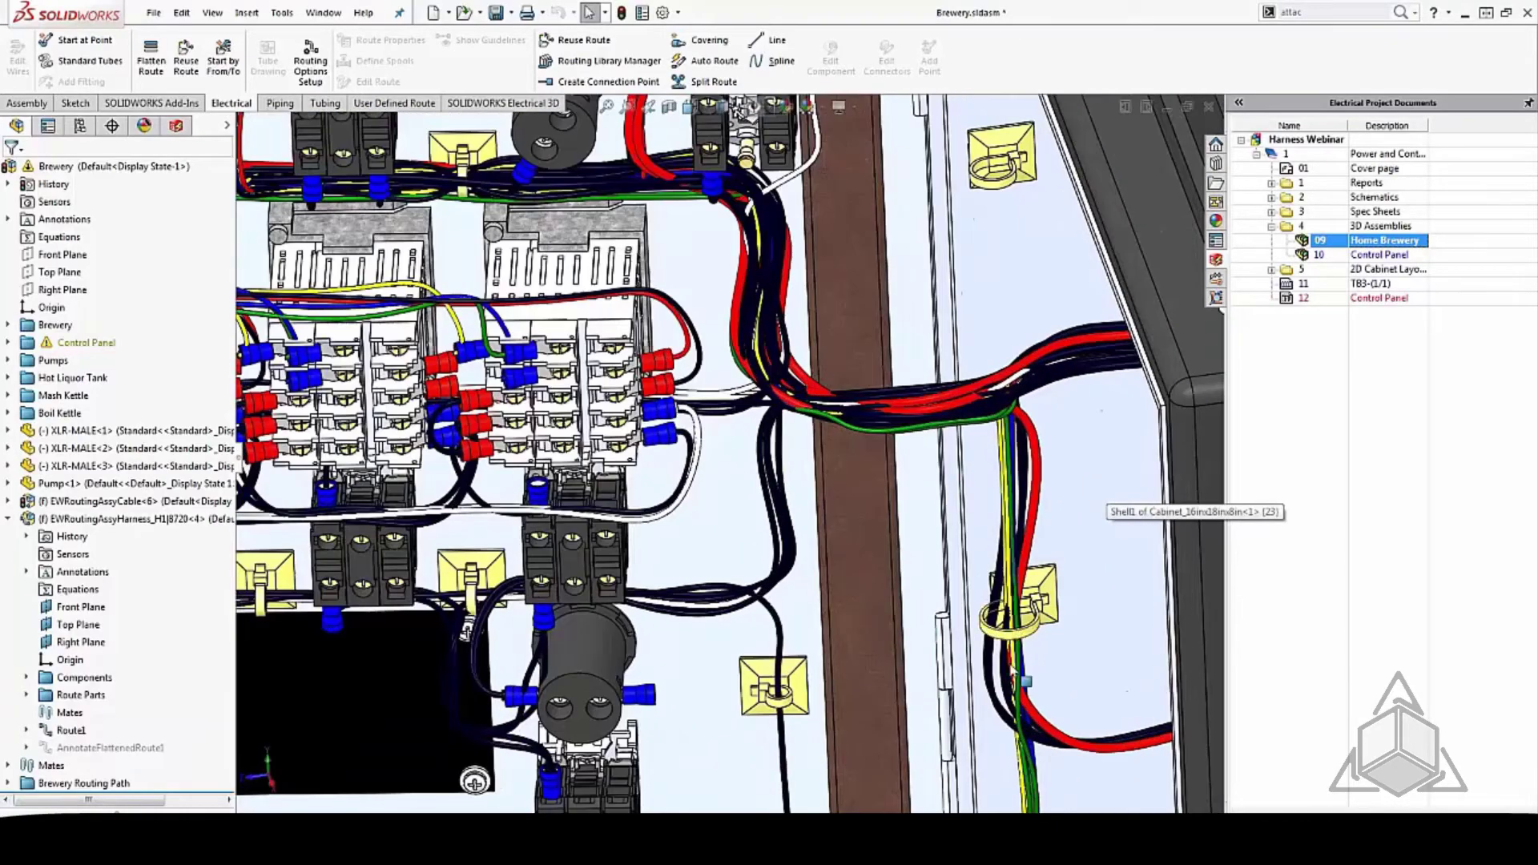
pyautogui.moveTo(1022, 656); pyautogui.dragTo(1166, 522, button='middle')
pyautogui.scroll(3, 1071, 603)
pyautogui.scroll(2, 1167, 521)
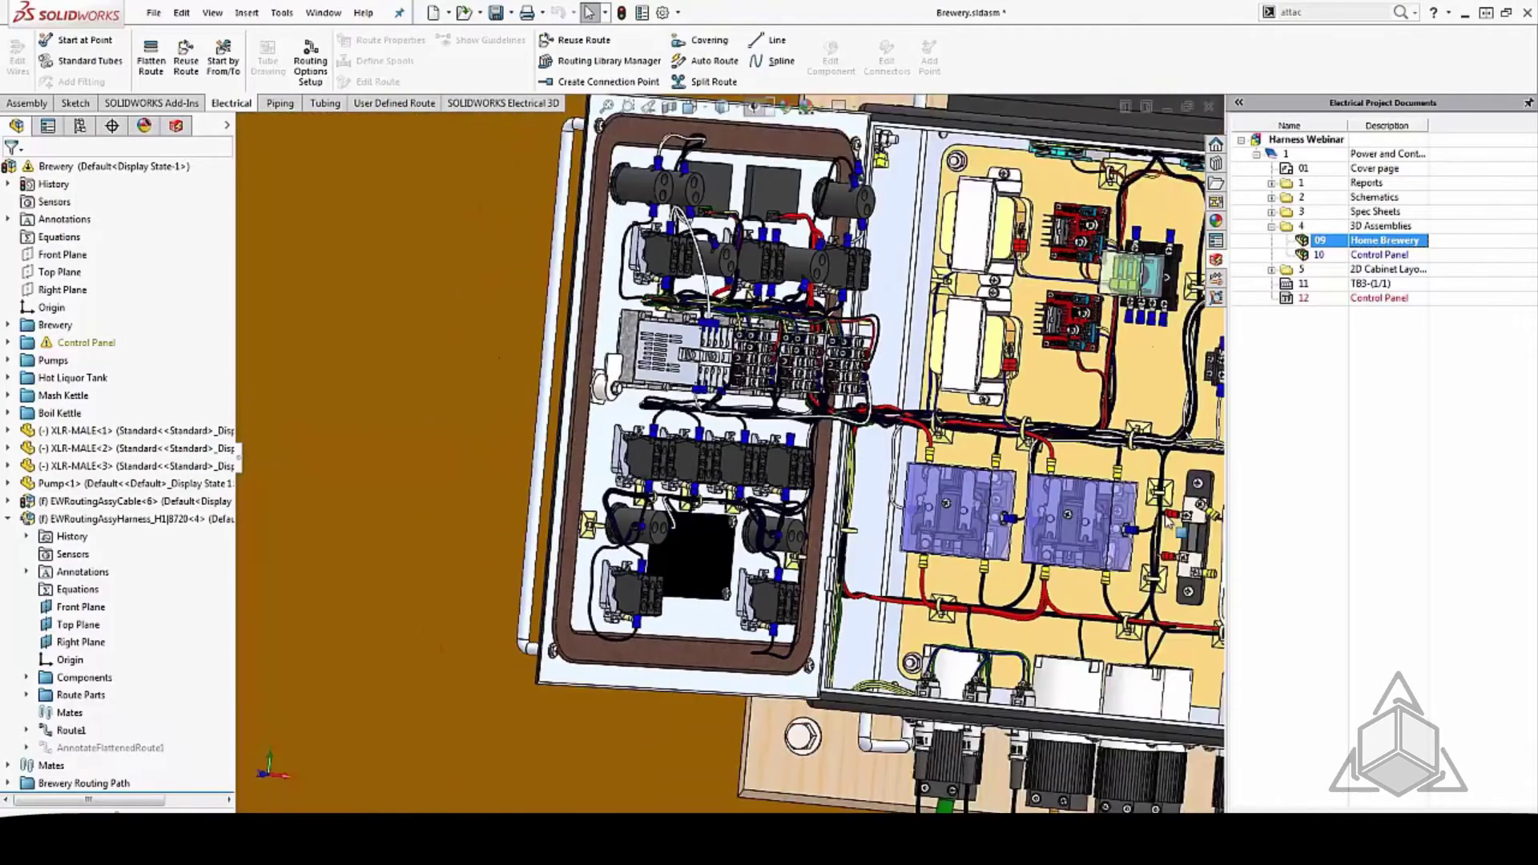
pyautogui.scroll(2, 1174, 486)
pyautogui.scroll(-2, 1160, 454)
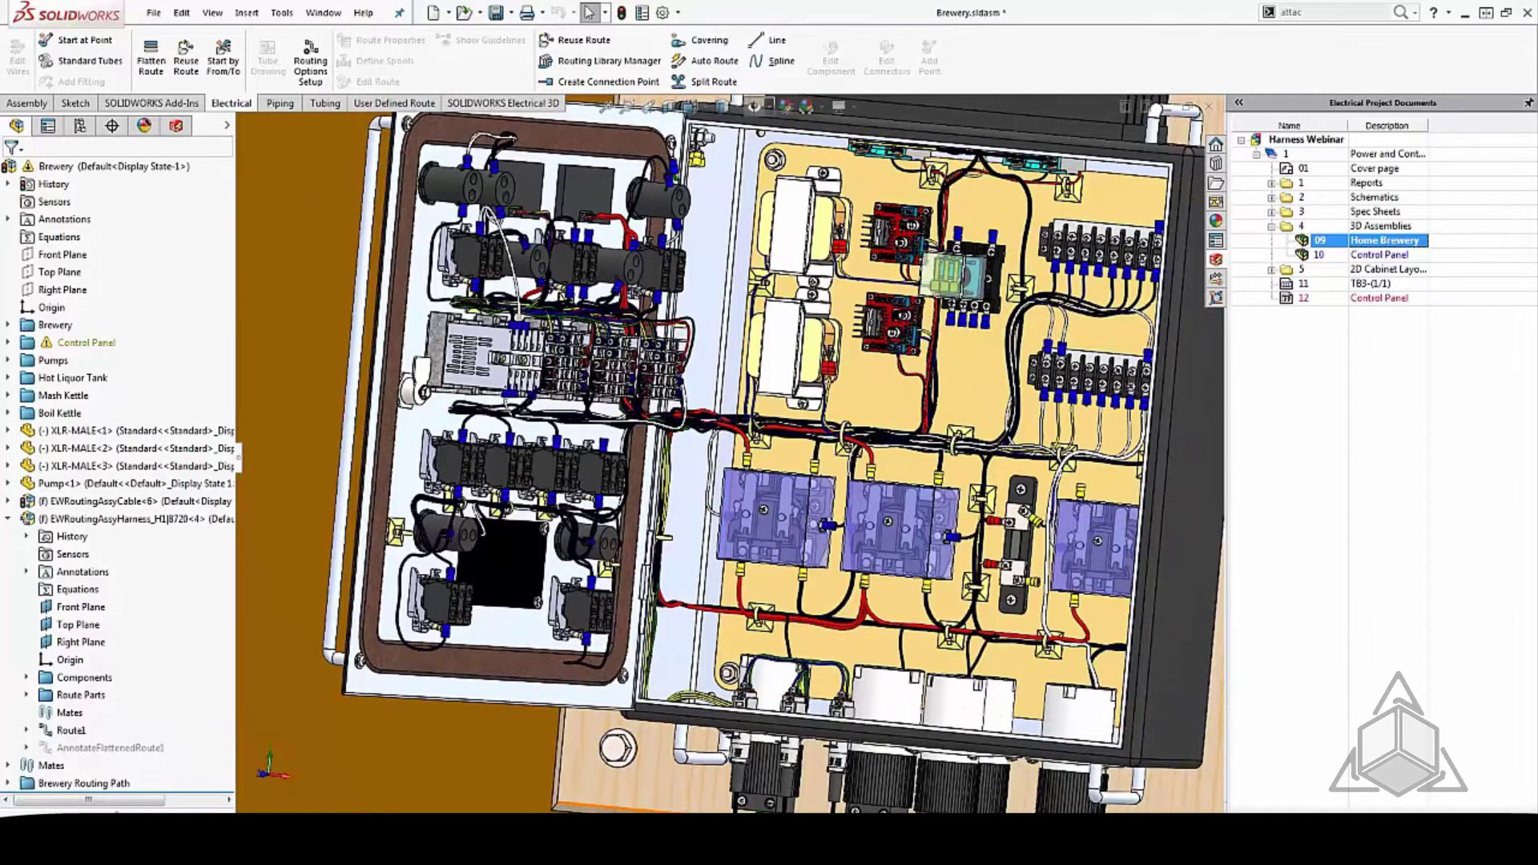
pyautogui.moveTo(562, 834)
pyautogui.click(645, 733)
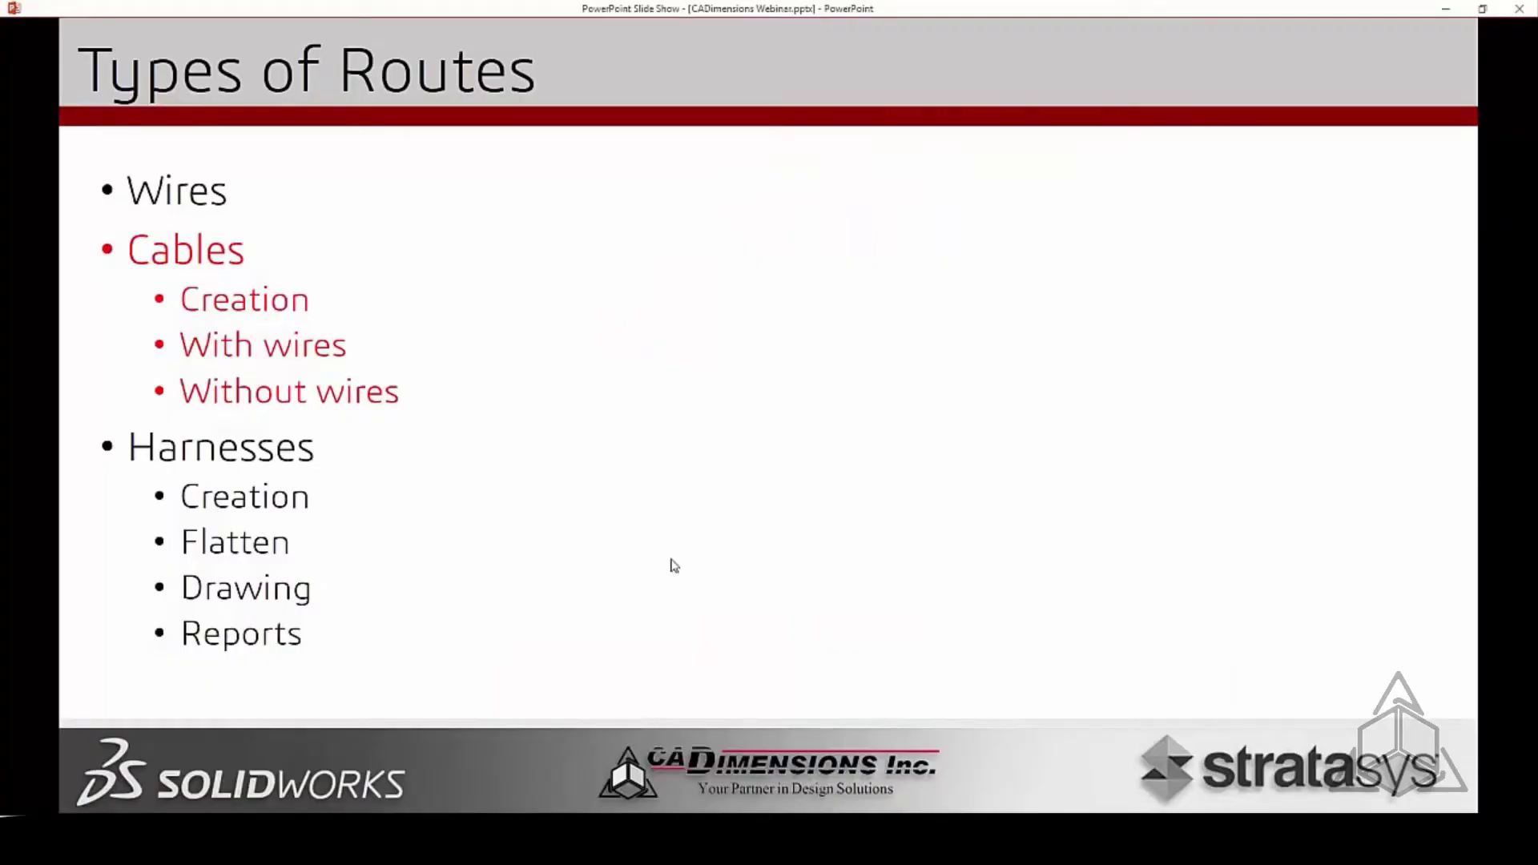
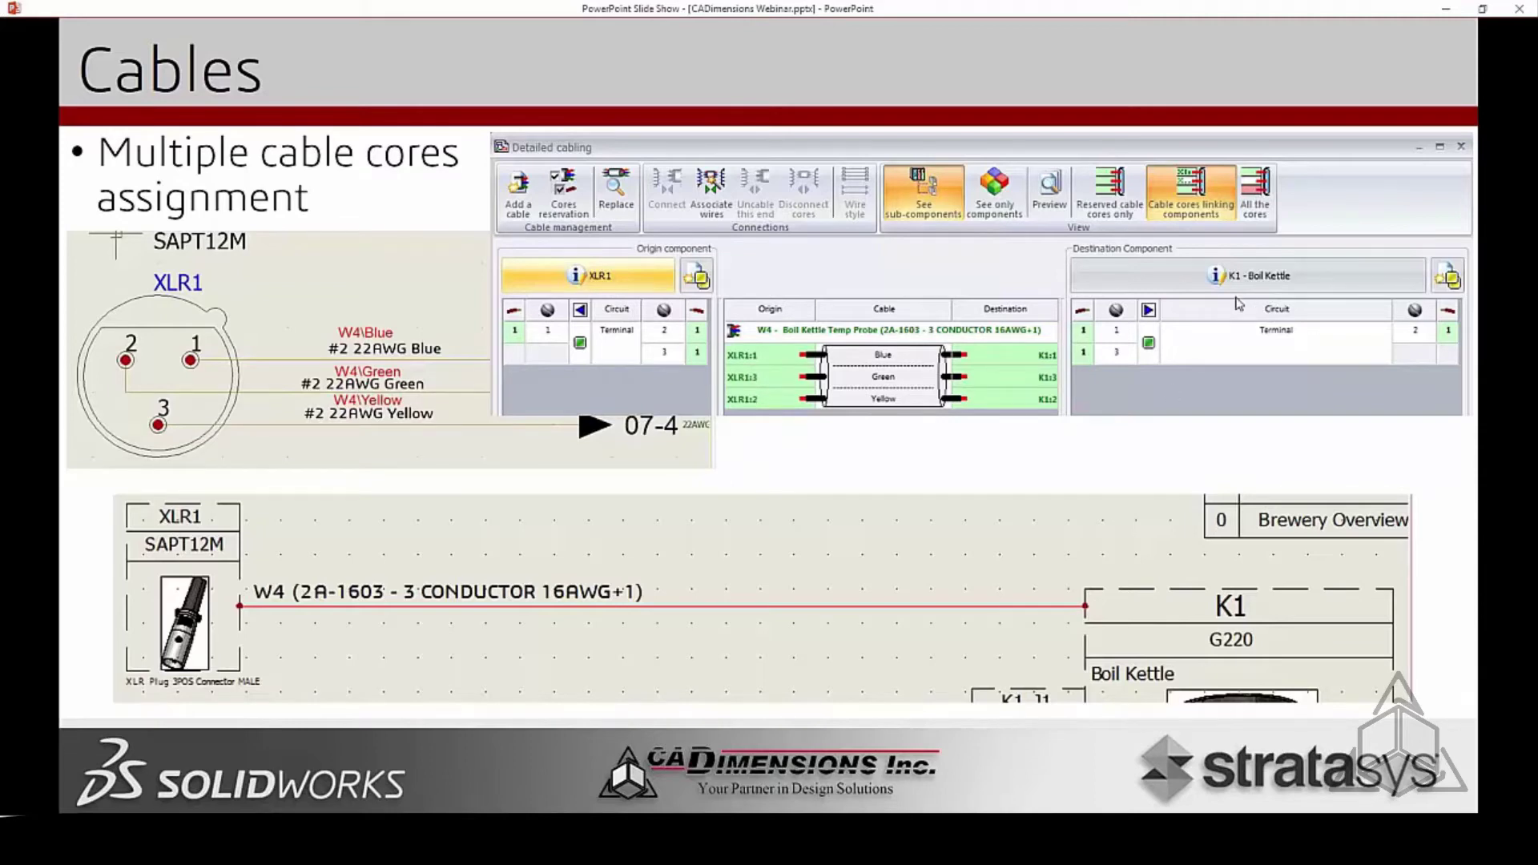
# Step: Switch to SOLIDWORKS Electrical and open cable core association for the four wires between power receptacle J1 and input power plug J2
pyautogui.click(1083, 352)
pyautogui.click(557, 839)
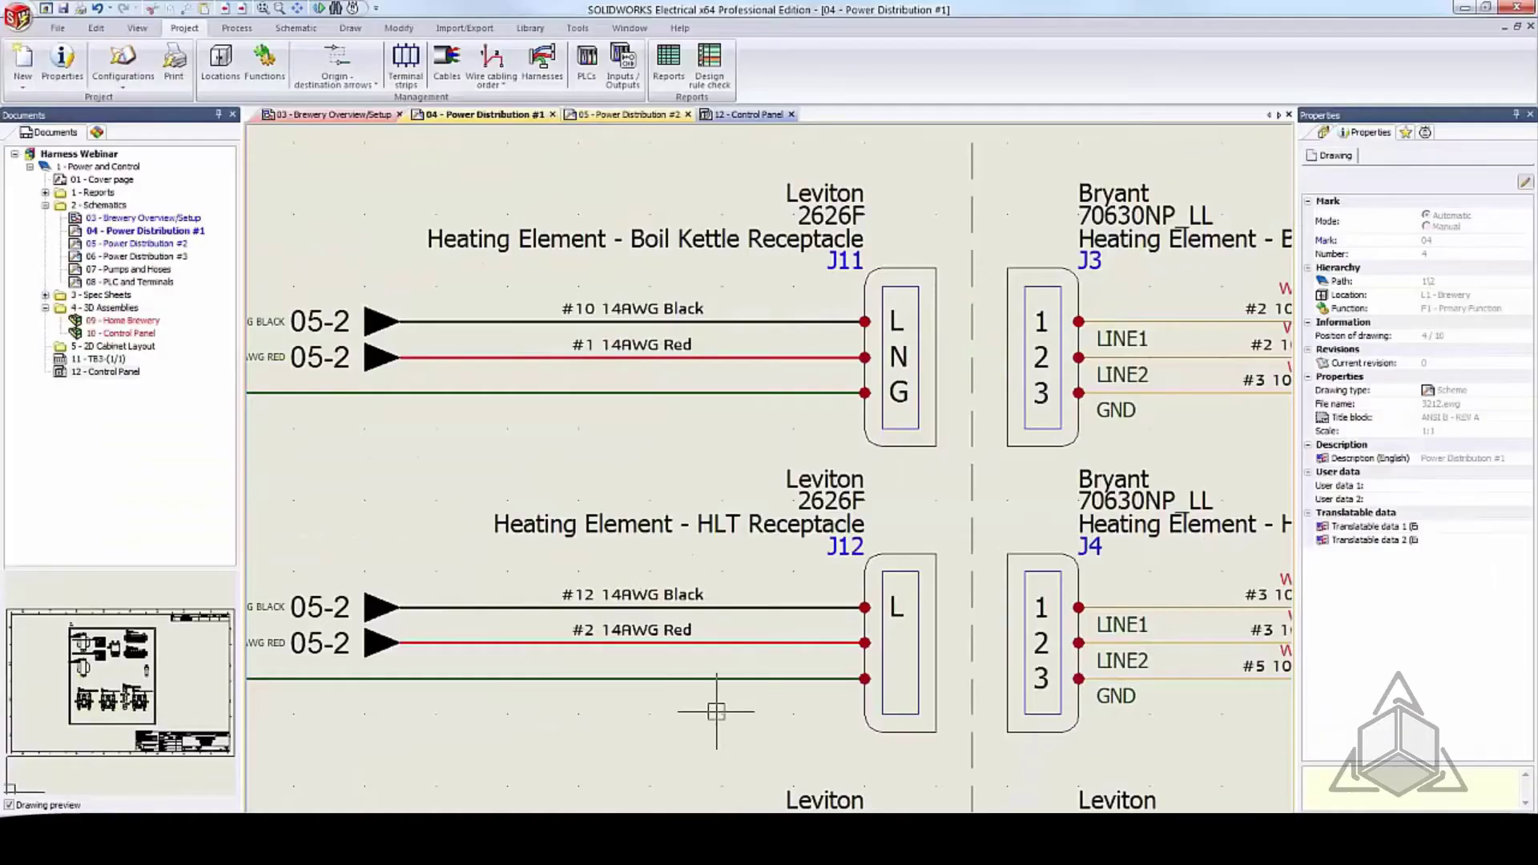
pyautogui.scroll(-5, 659, 490)
pyautogui.moveTo(513, 478); pyautogui.dragTo(922, 385, button='middle')
pyautogui.scroll(4, 519, 373)
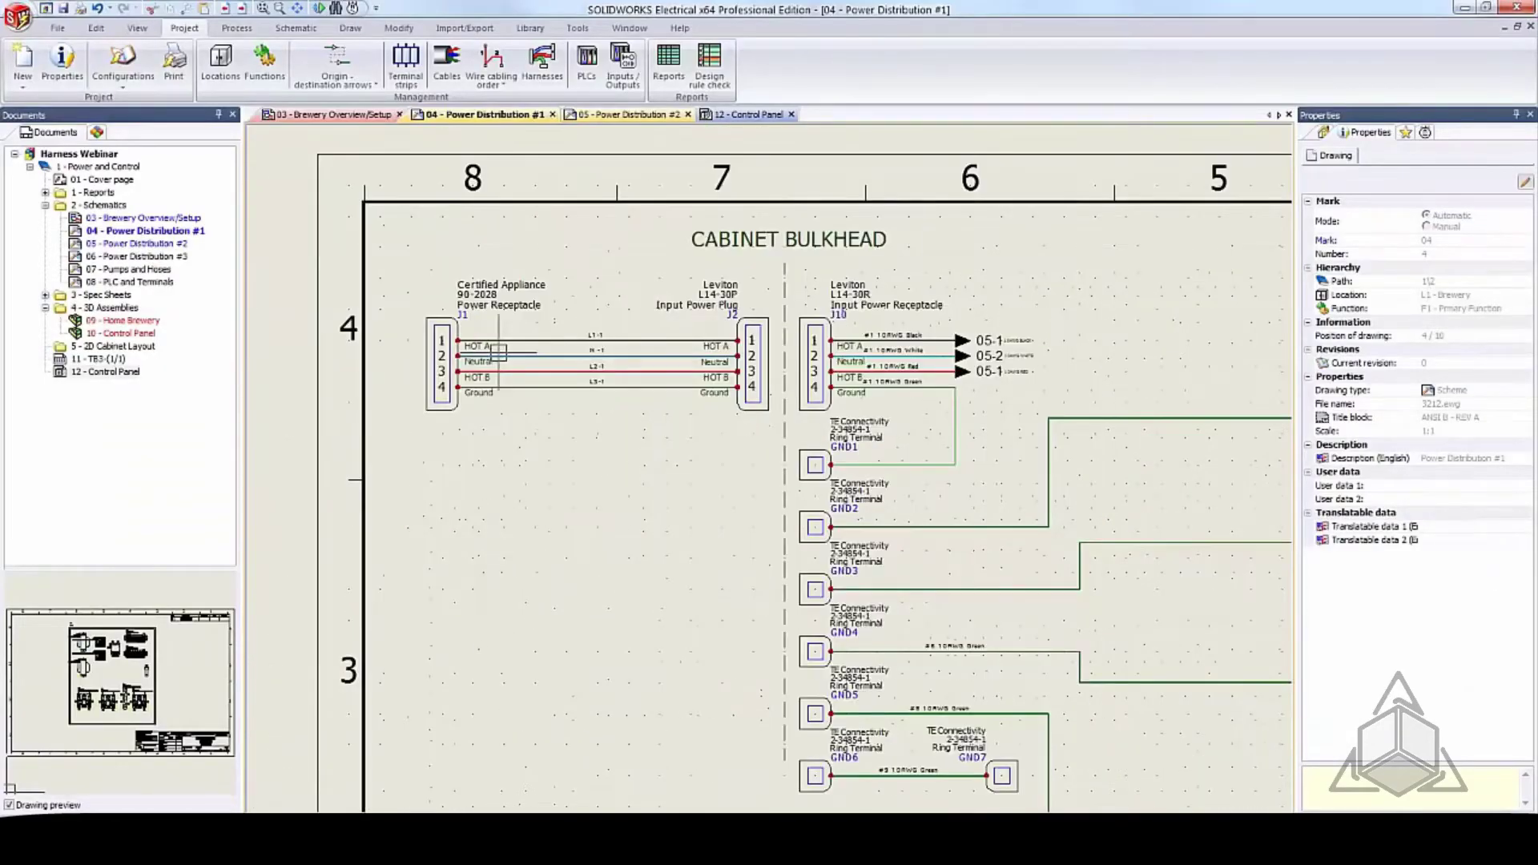
pyautogui.scroll(2, 562, 324)
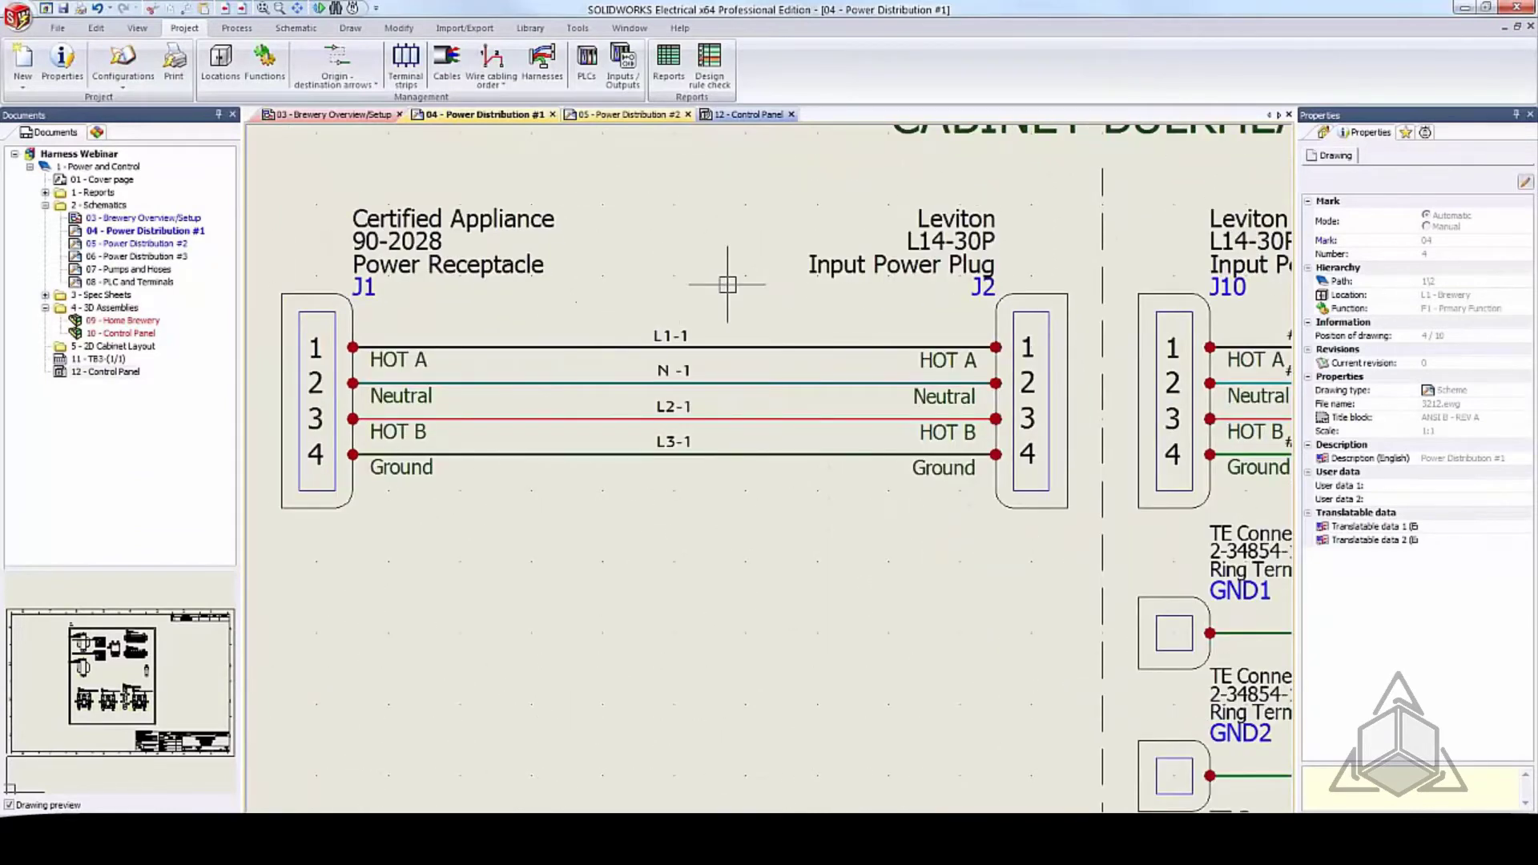
pyautogui.scroll(2, 690, 330)
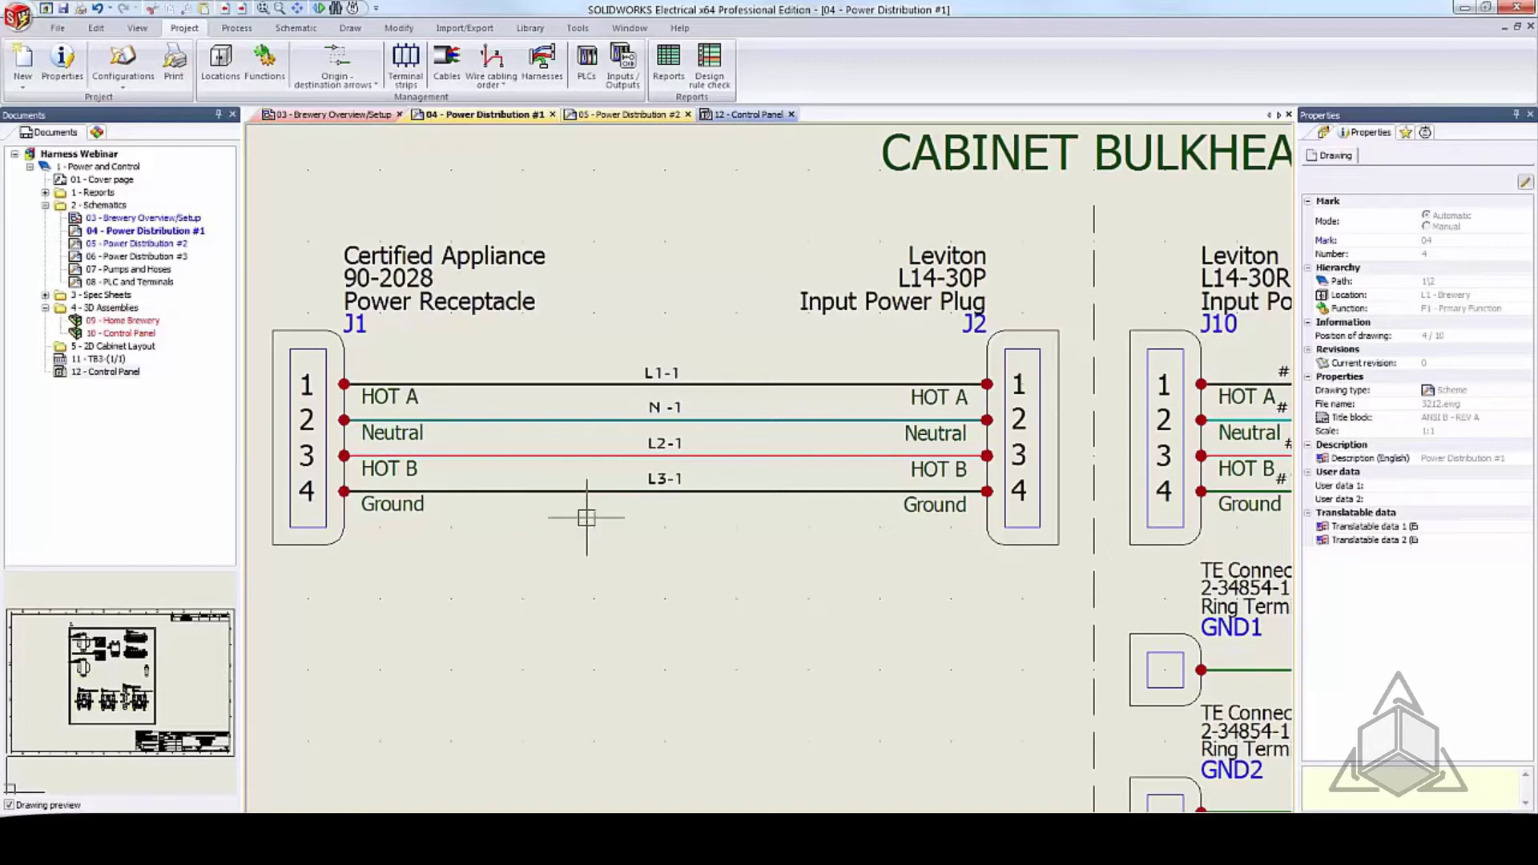
pyautogui.moveTo(587, 518); pyautogui.dragTo(529, 357)
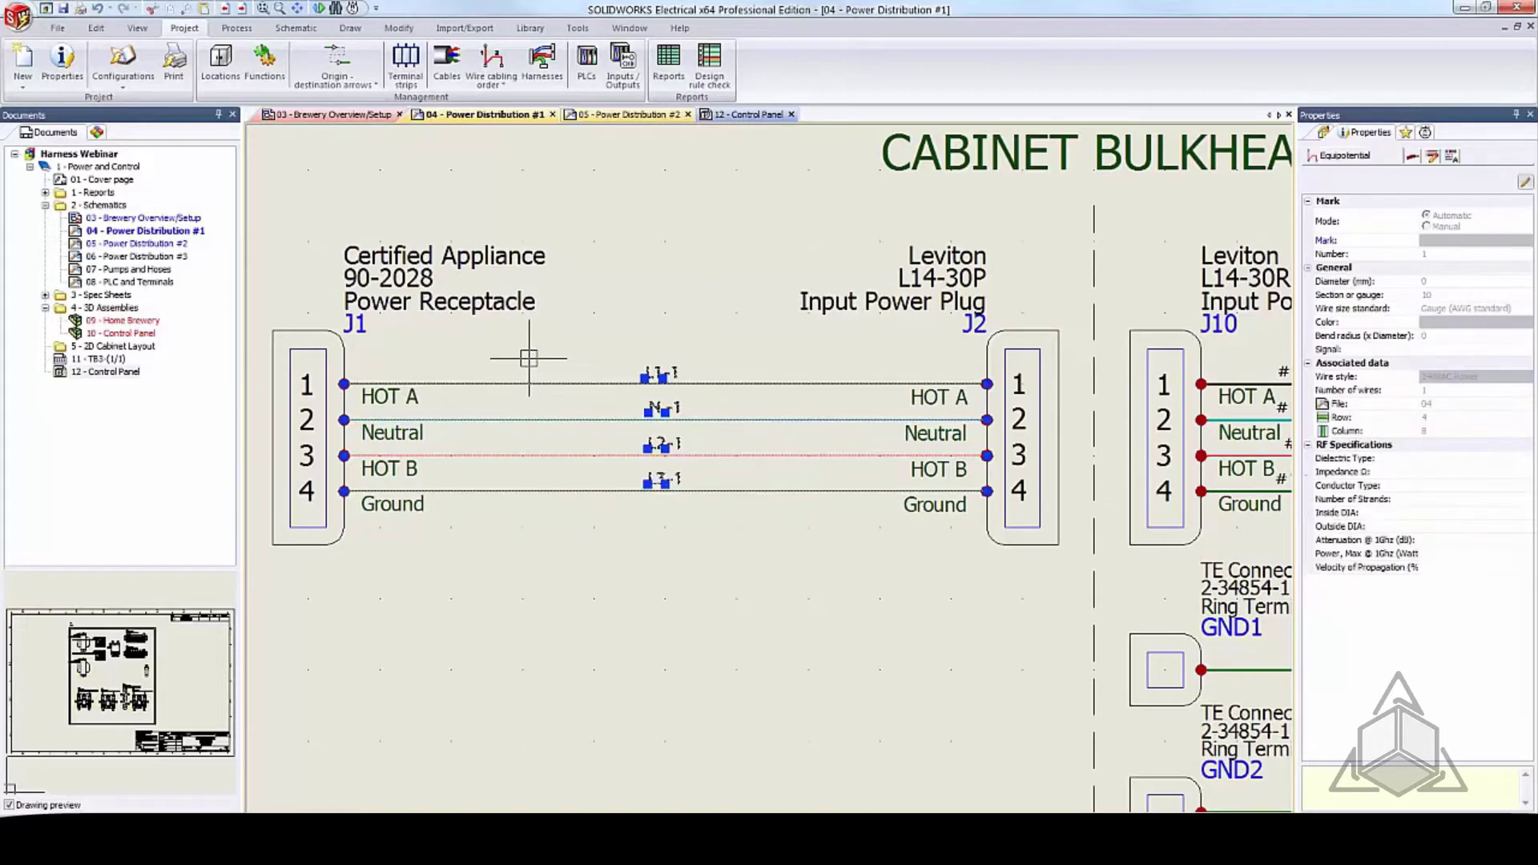
pyautogui.rightClick(542, 382)
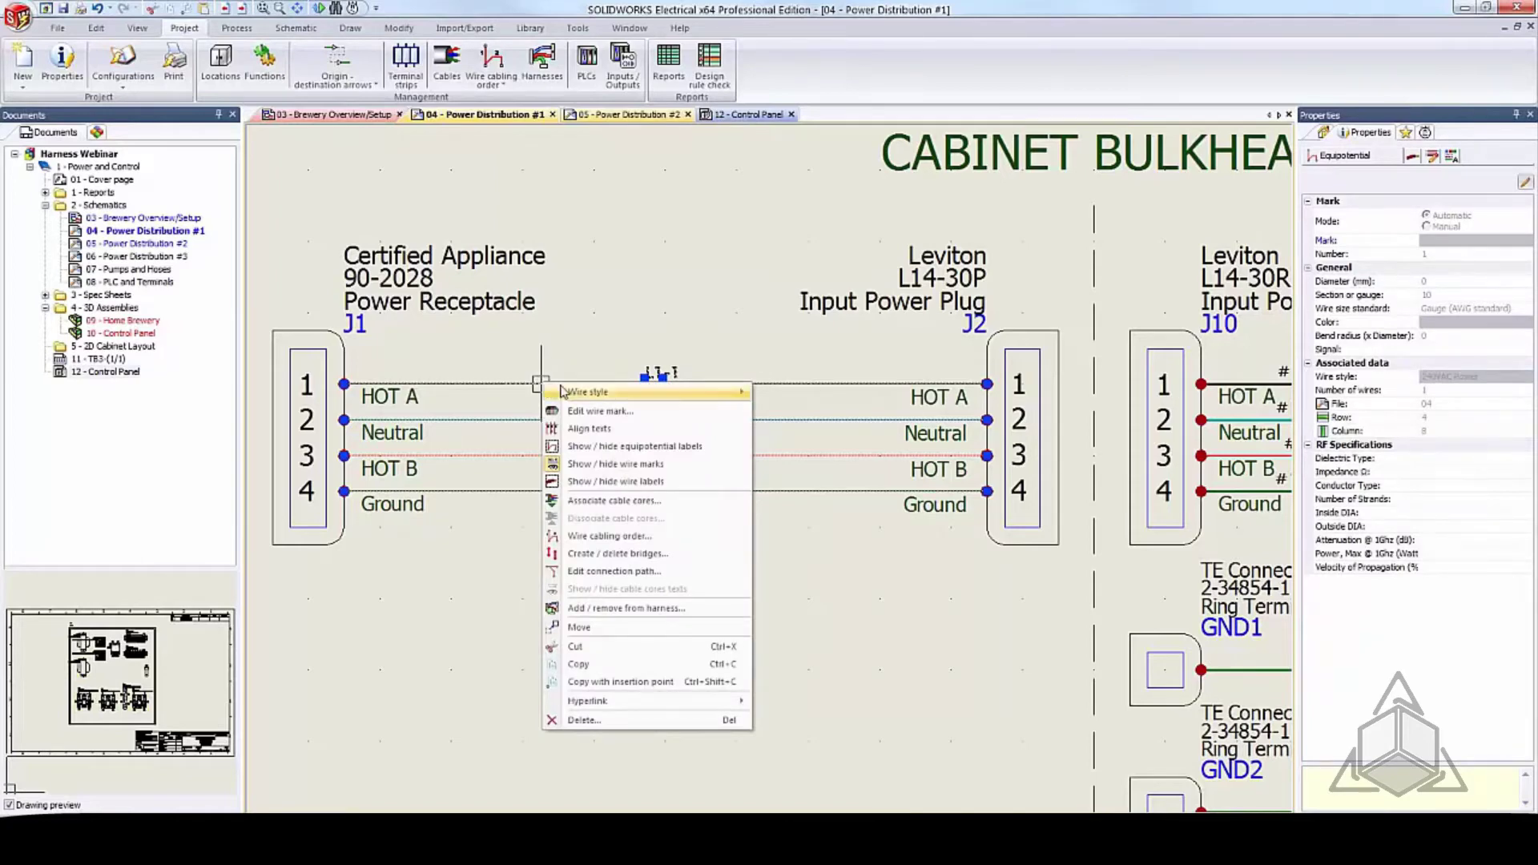
pyautogui.click(598, 502)
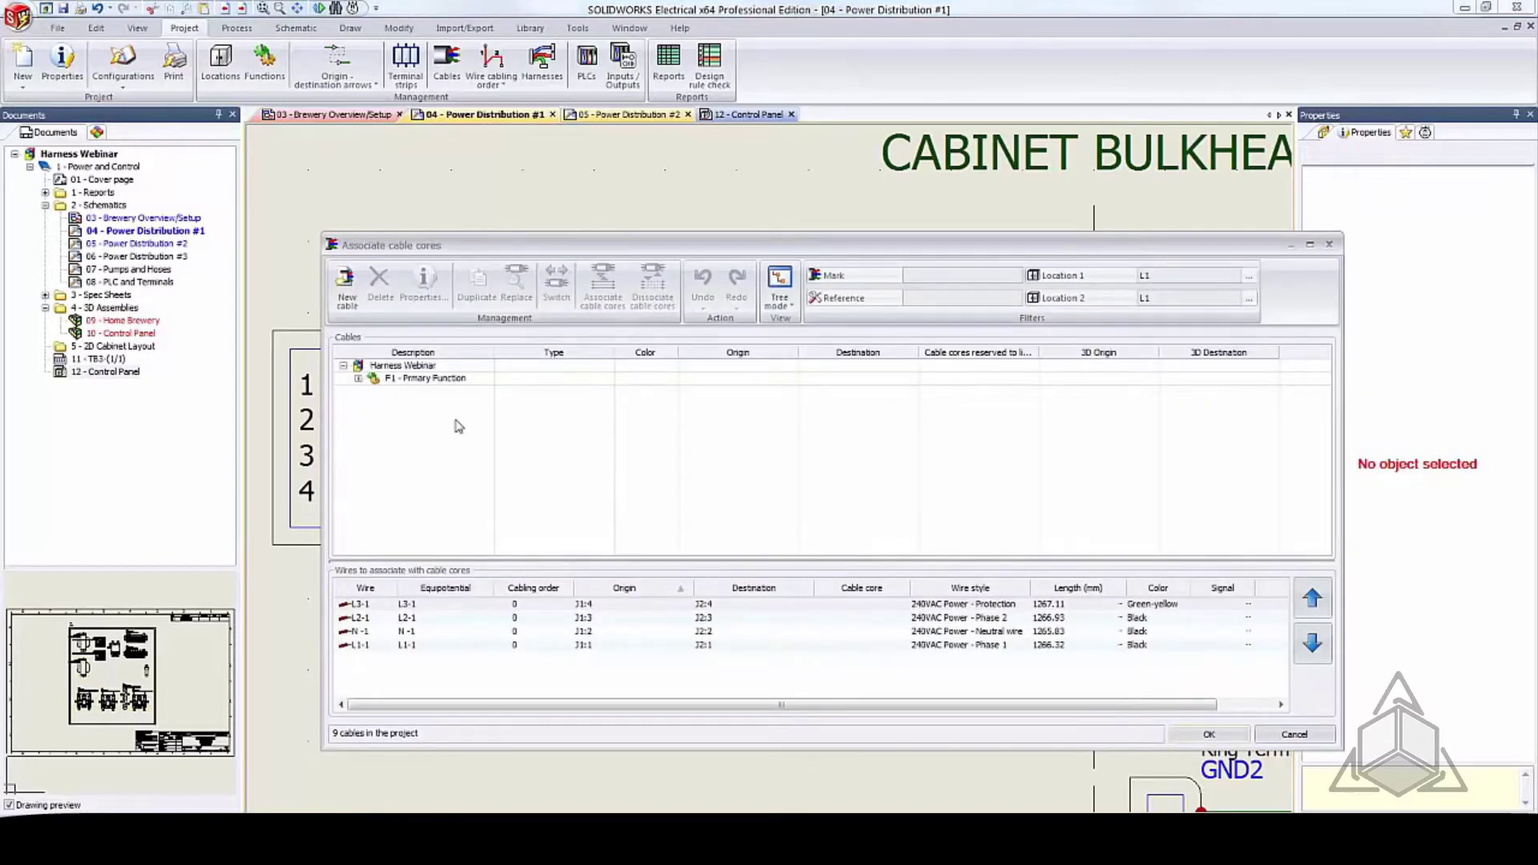
# Step: Associate the GROUND core of the user-defined cable W9 with wire L3-1
pyautogui.click(358, 379)
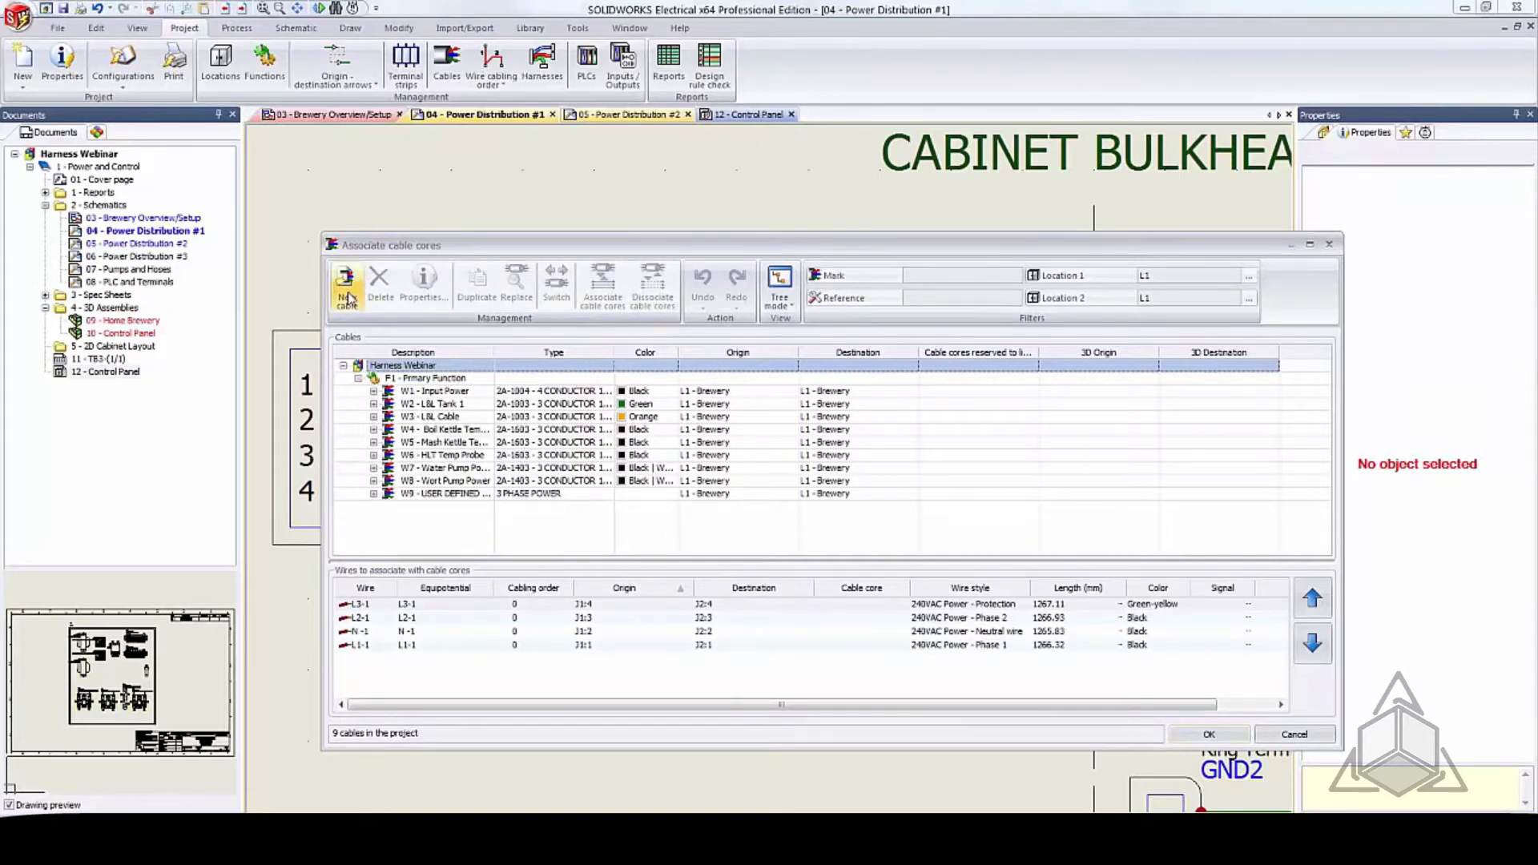
pyautogui.click(373, 494)
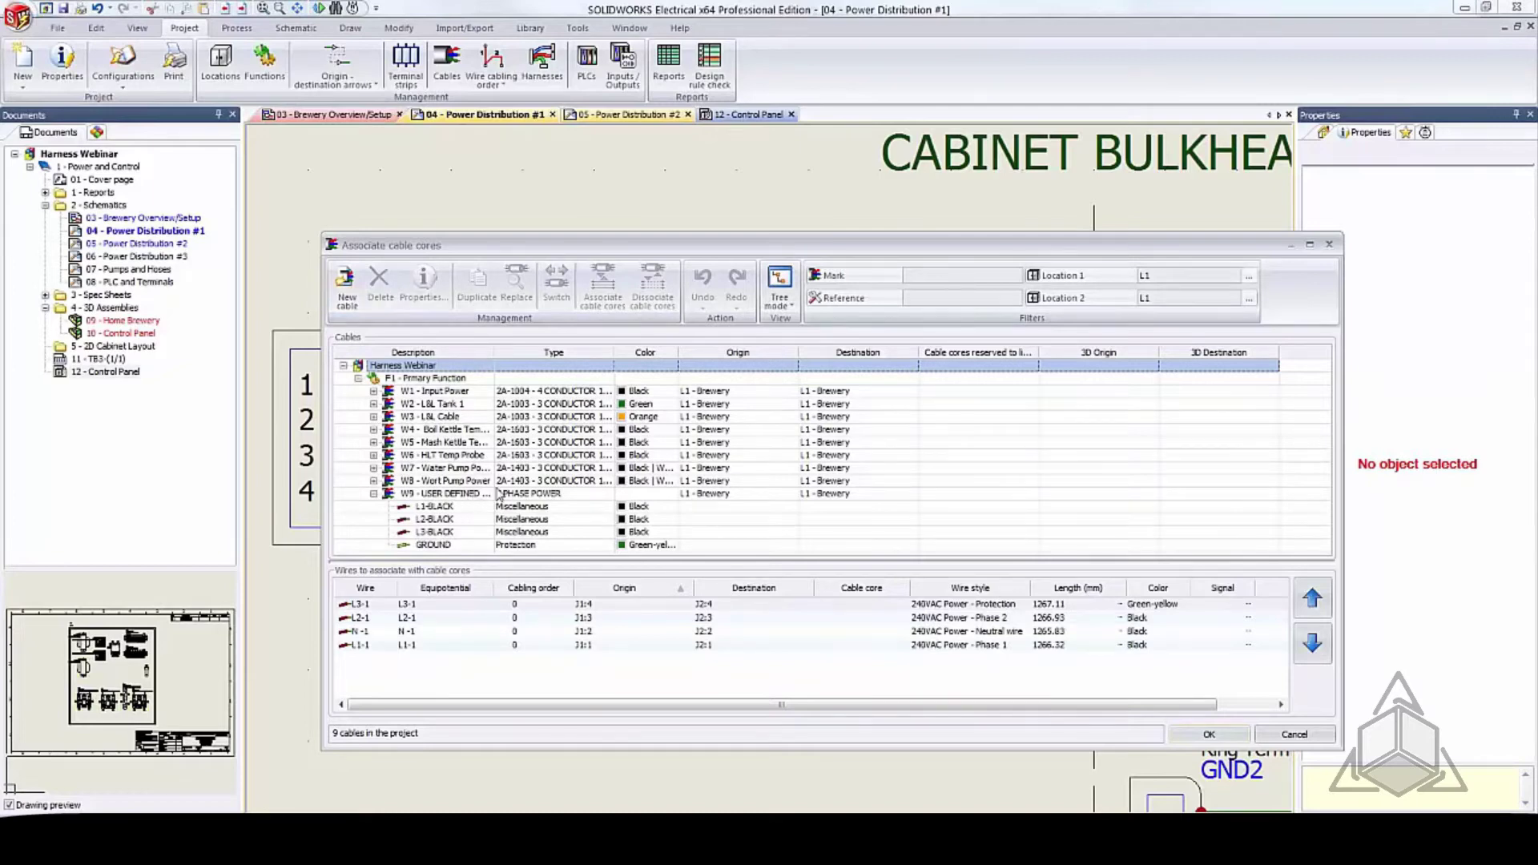
pyautogui.click(444, 548)
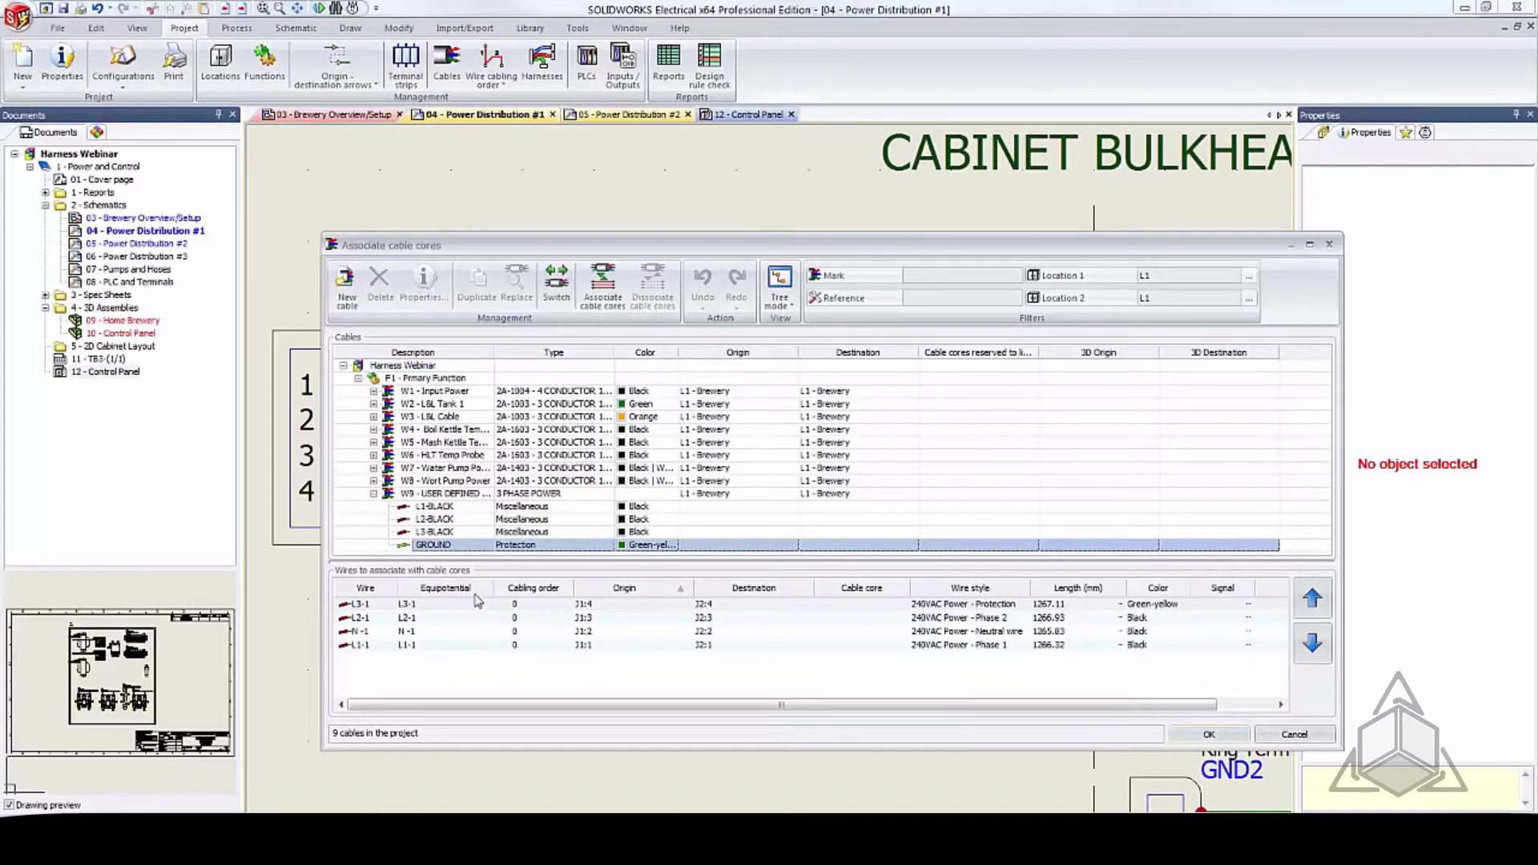
pyautogui.click(474, 606)
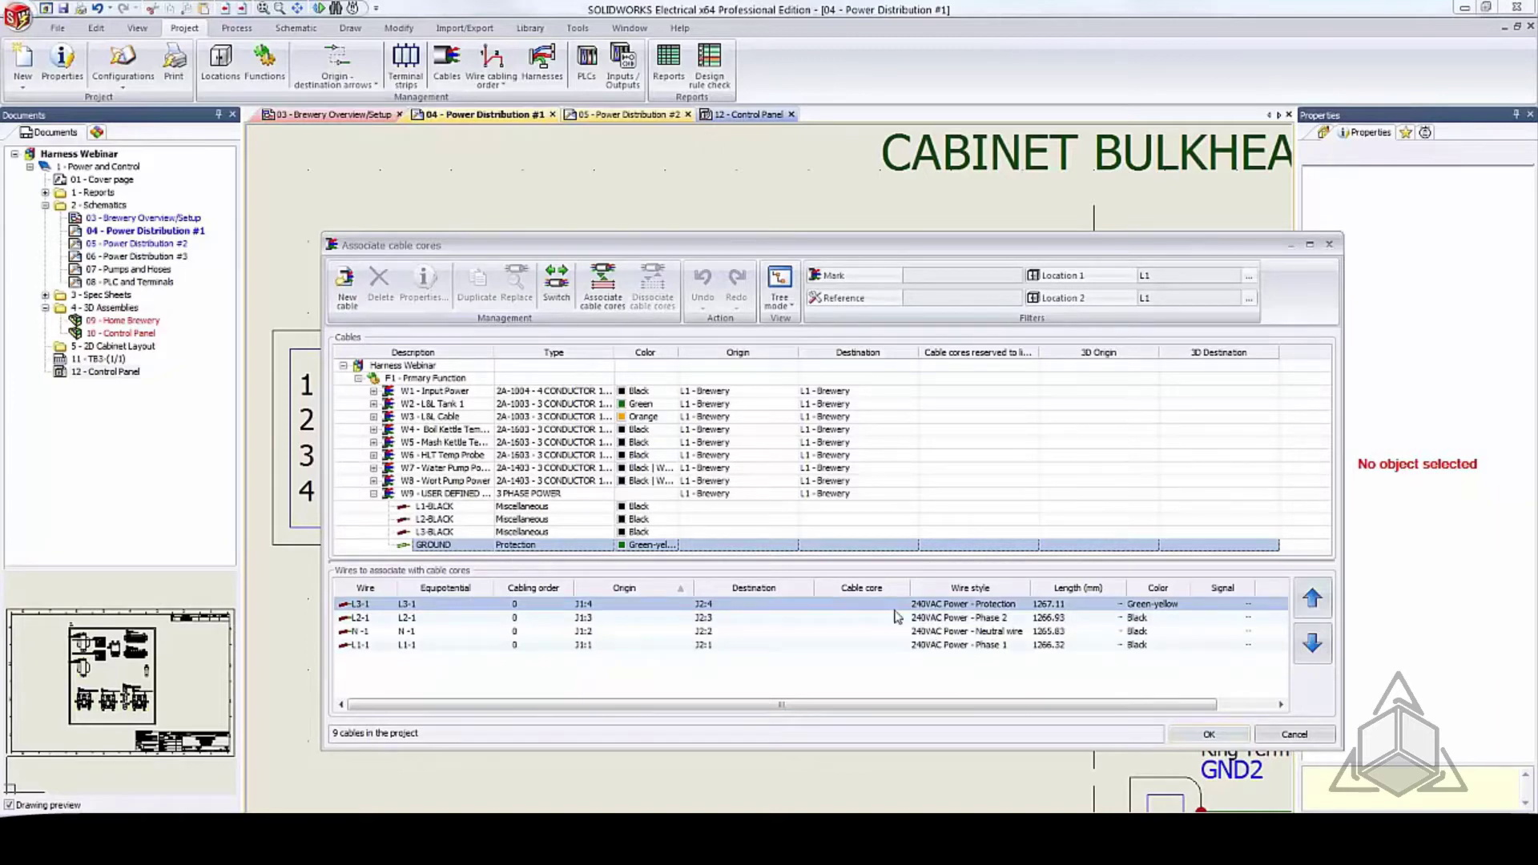
pyautogui.click(605, 295)
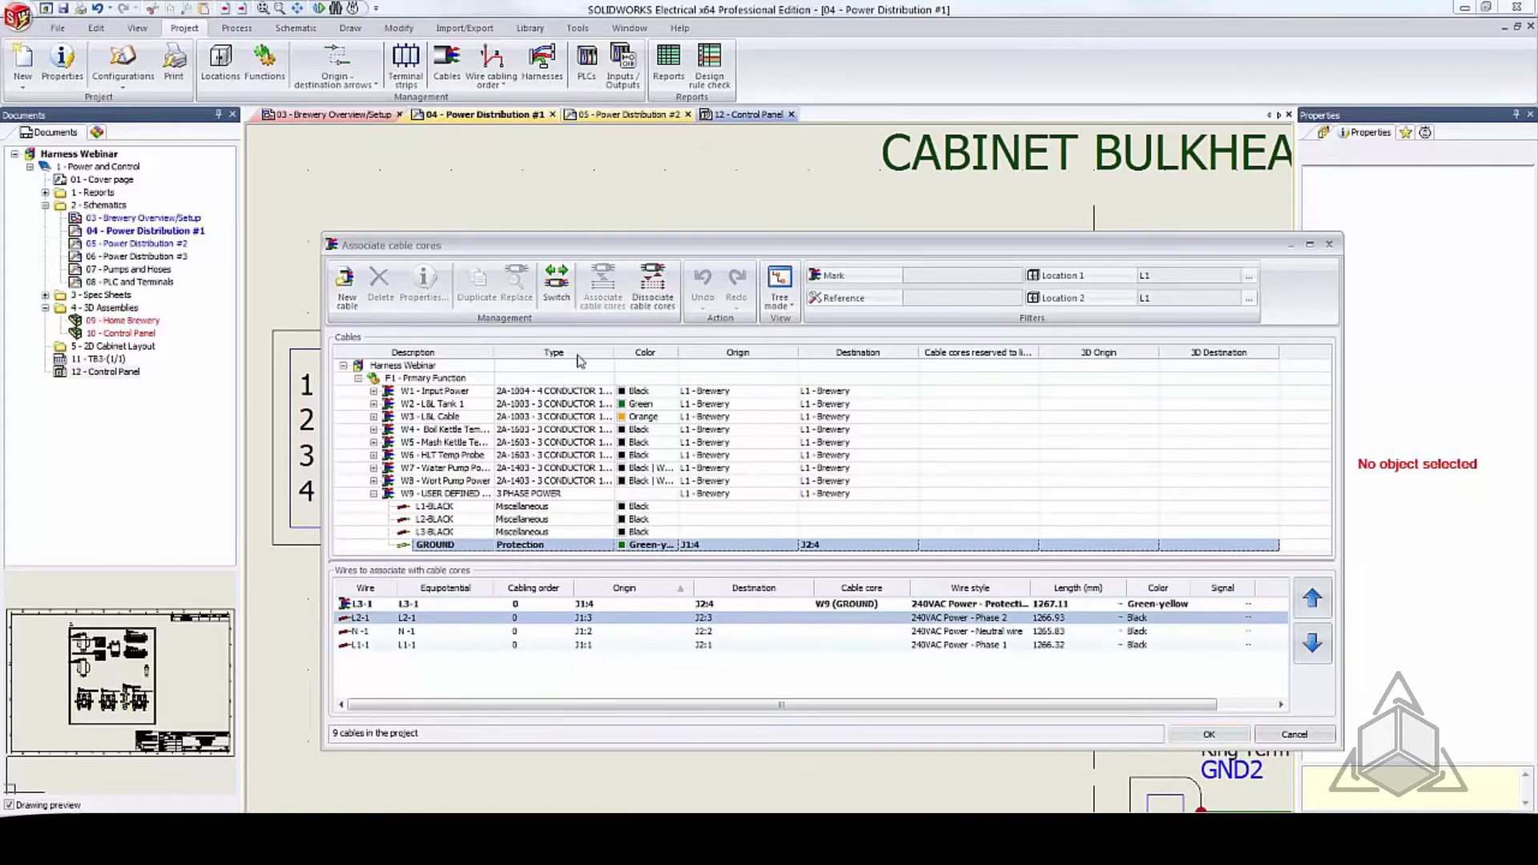
# Step: Associate W9 cores L1-BLACK, L2-BLACK and L3-BLACK with wires L2-1, N-1 and L1-1, and apply the associations
pyautogui.click(471, 506)
pyautogui.keyDown('shift'); pyautogui.click(461, 532); pyautogui.keyUp('shift')
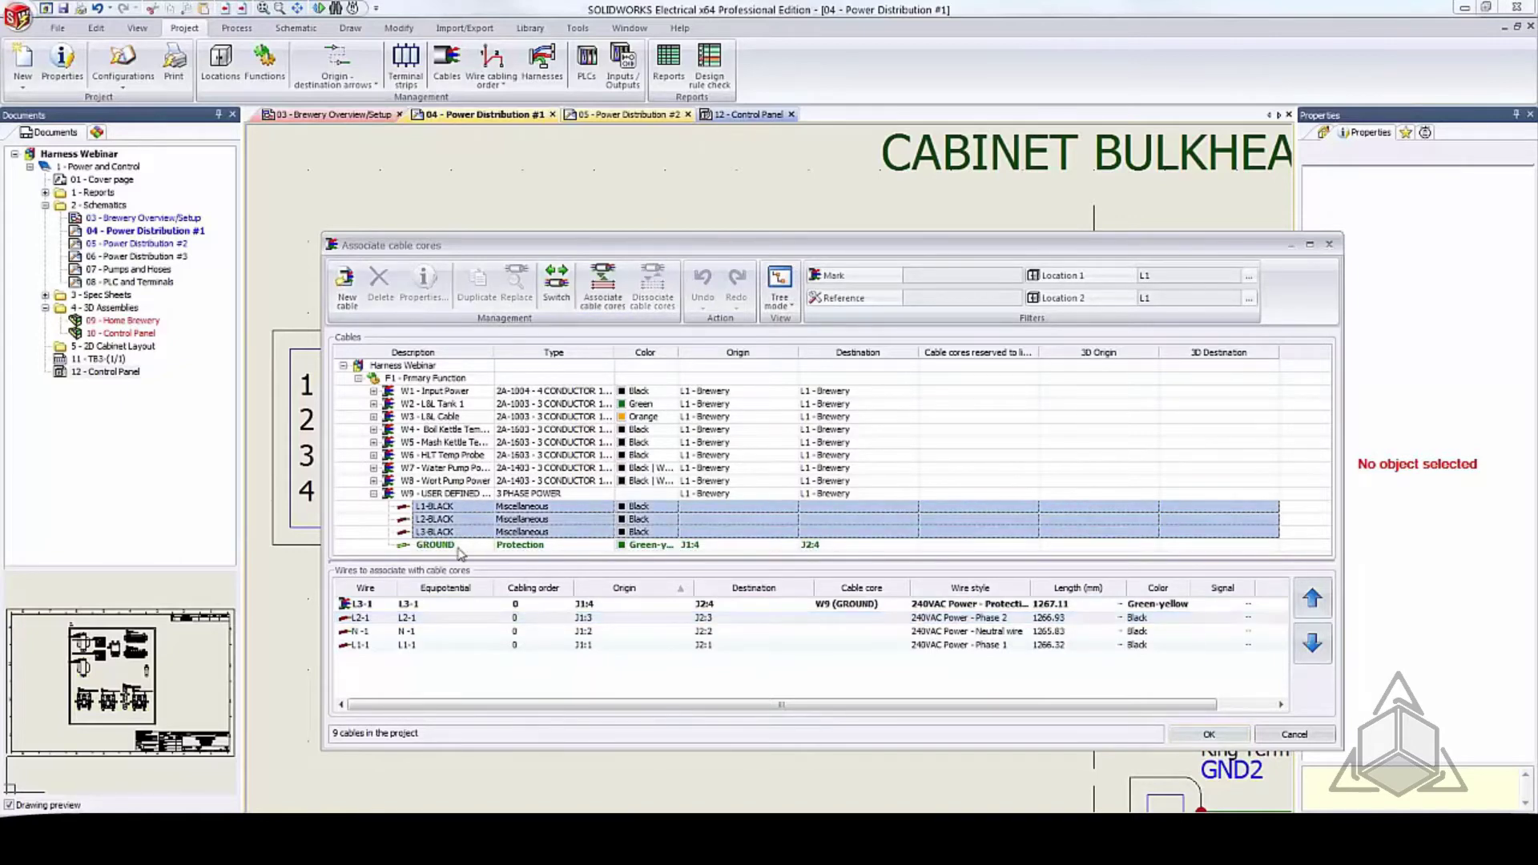
pyautogui.click(407, 617)
pyautogui.keyDown('shift'); pyautogui.click(407, 645); pyautogui.keyUp('shift')
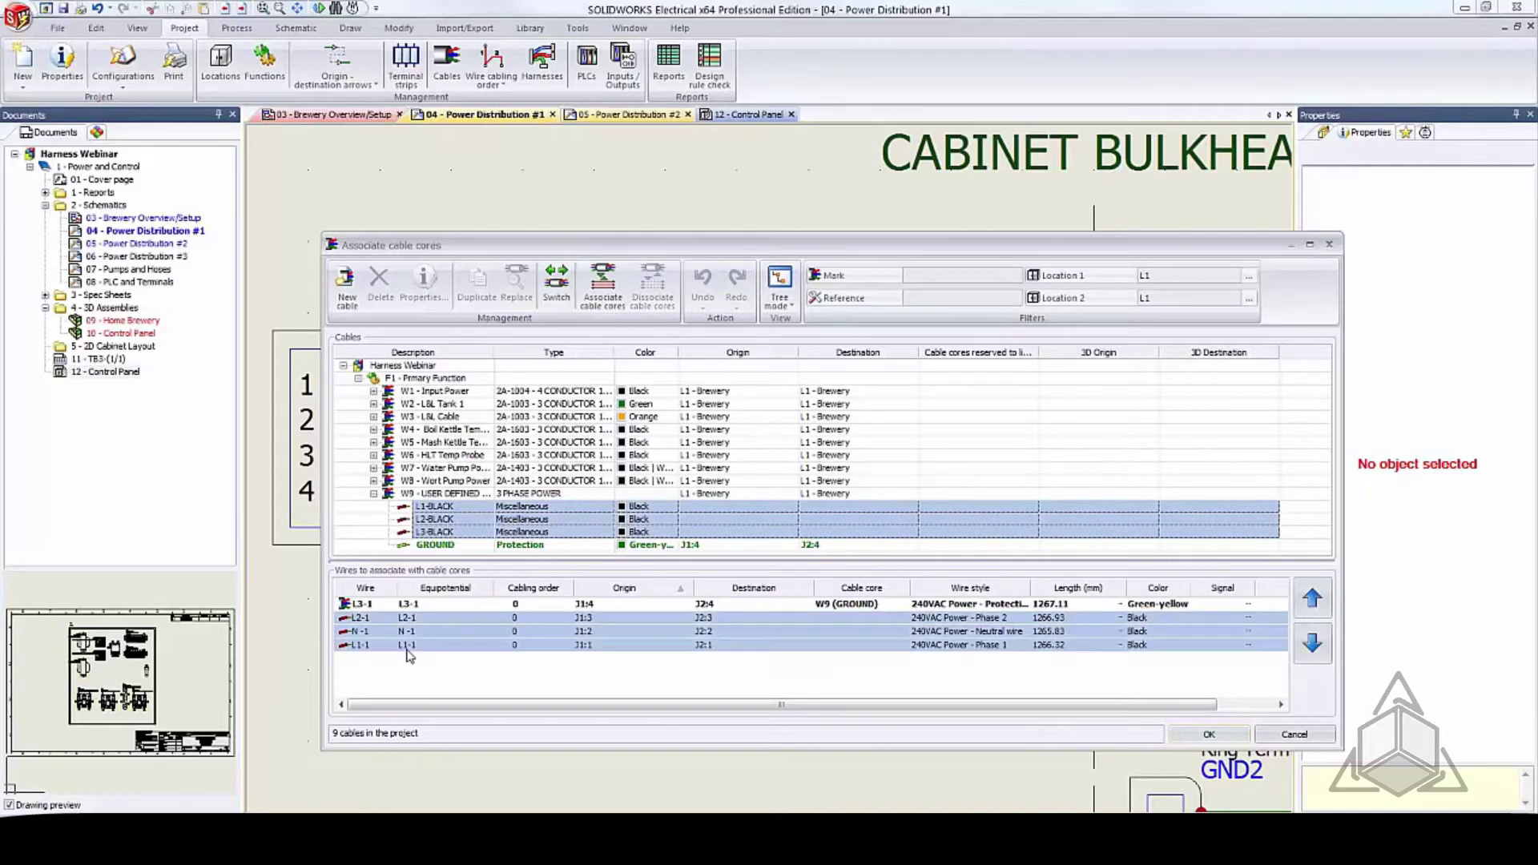
pyautogui.click(603, 290)
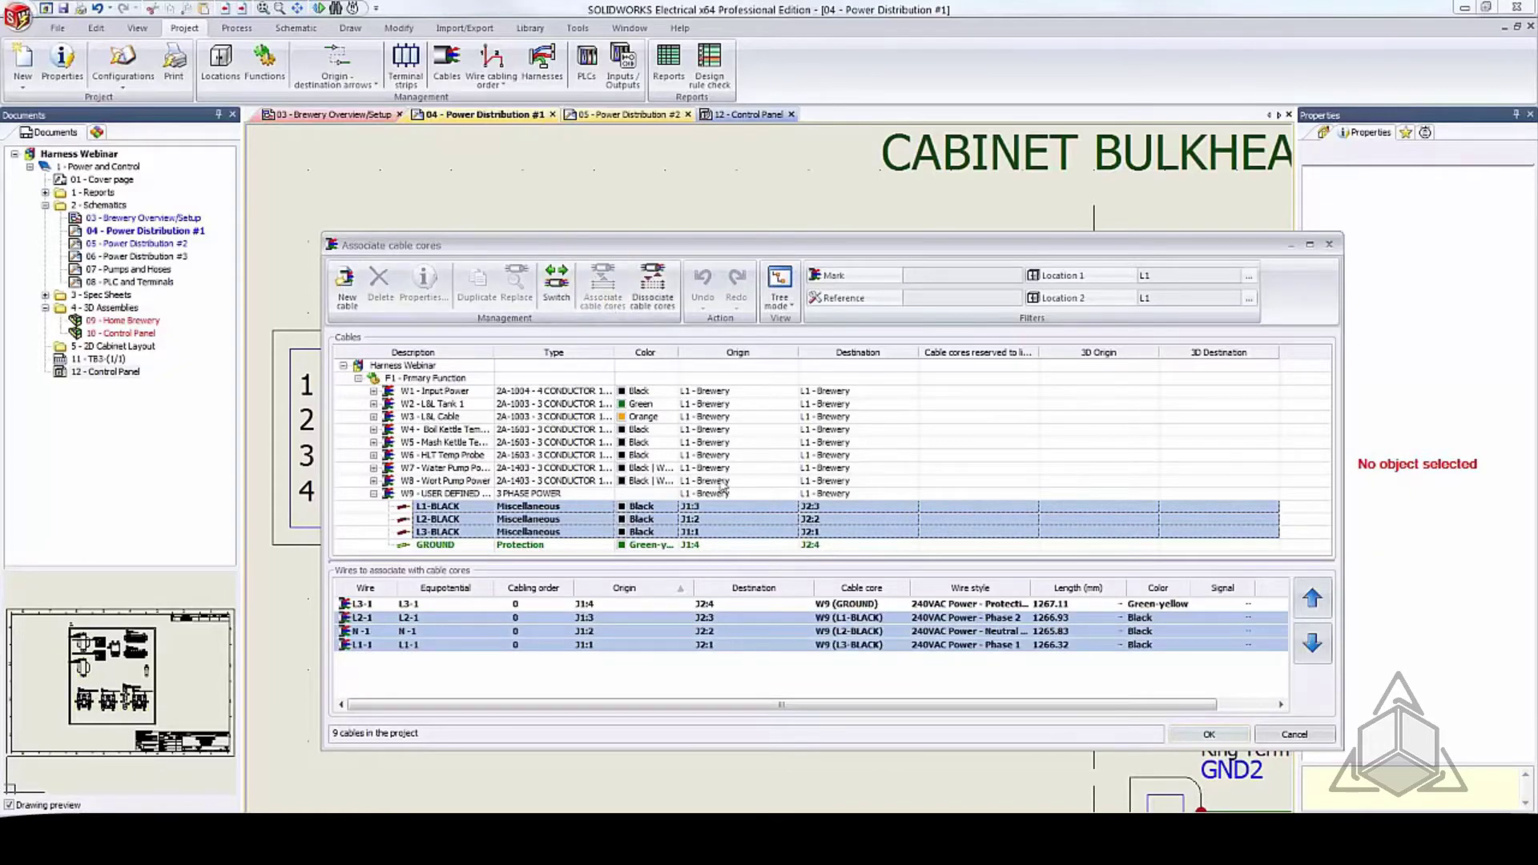
pyautogui.click(1209, 735)
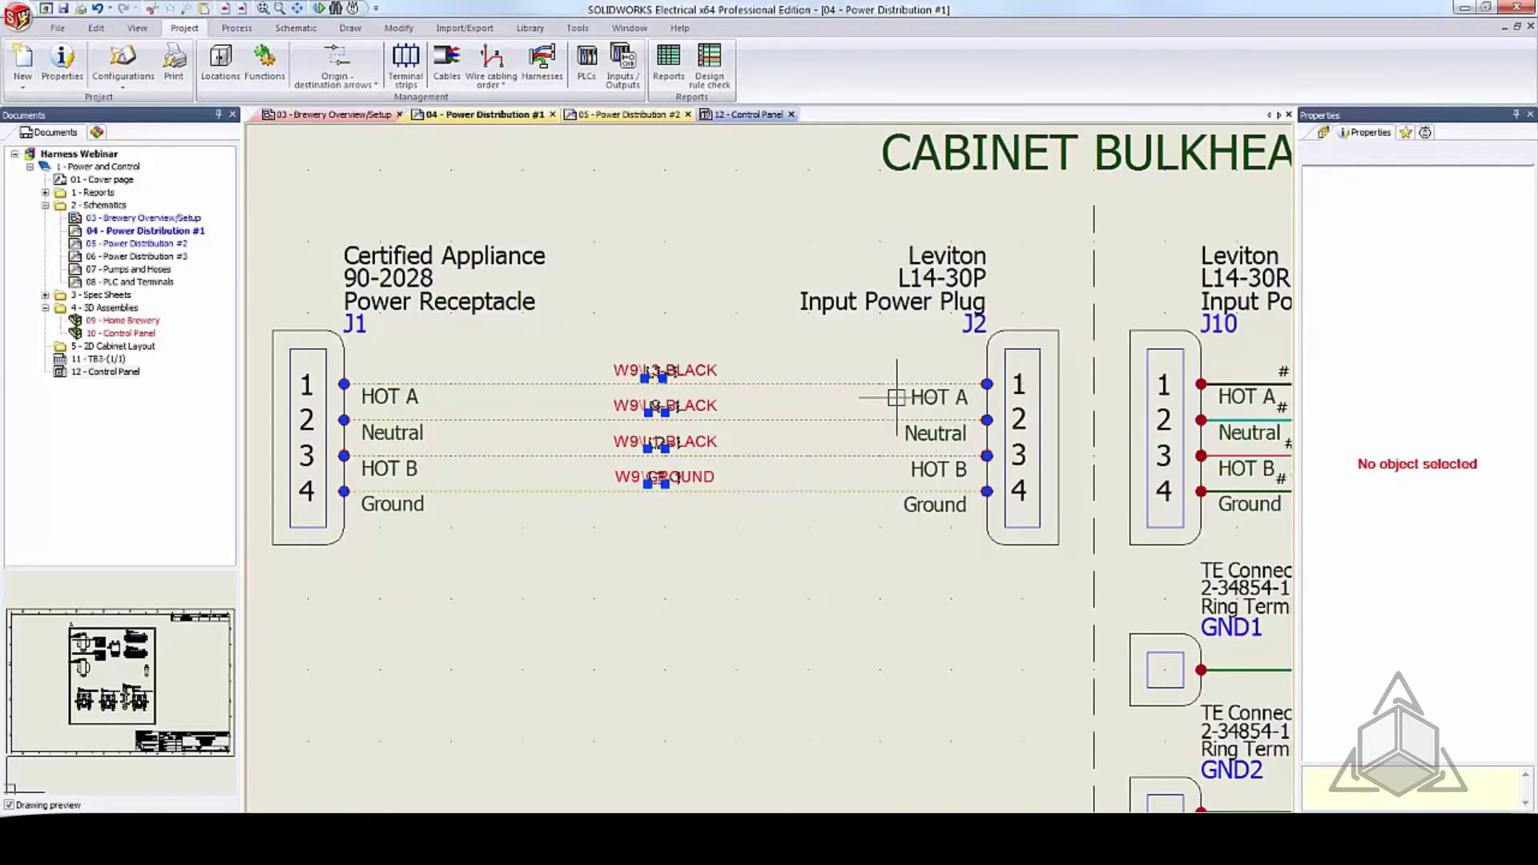
pyautogui.press('Escape')
# Step: Move the four W9 cable core labels on the J1–J2 wires clear of the wire marks, toward the J2 plug
pyautogui.scroll(2, 661, 388)
pyautogui.click(708, 360)
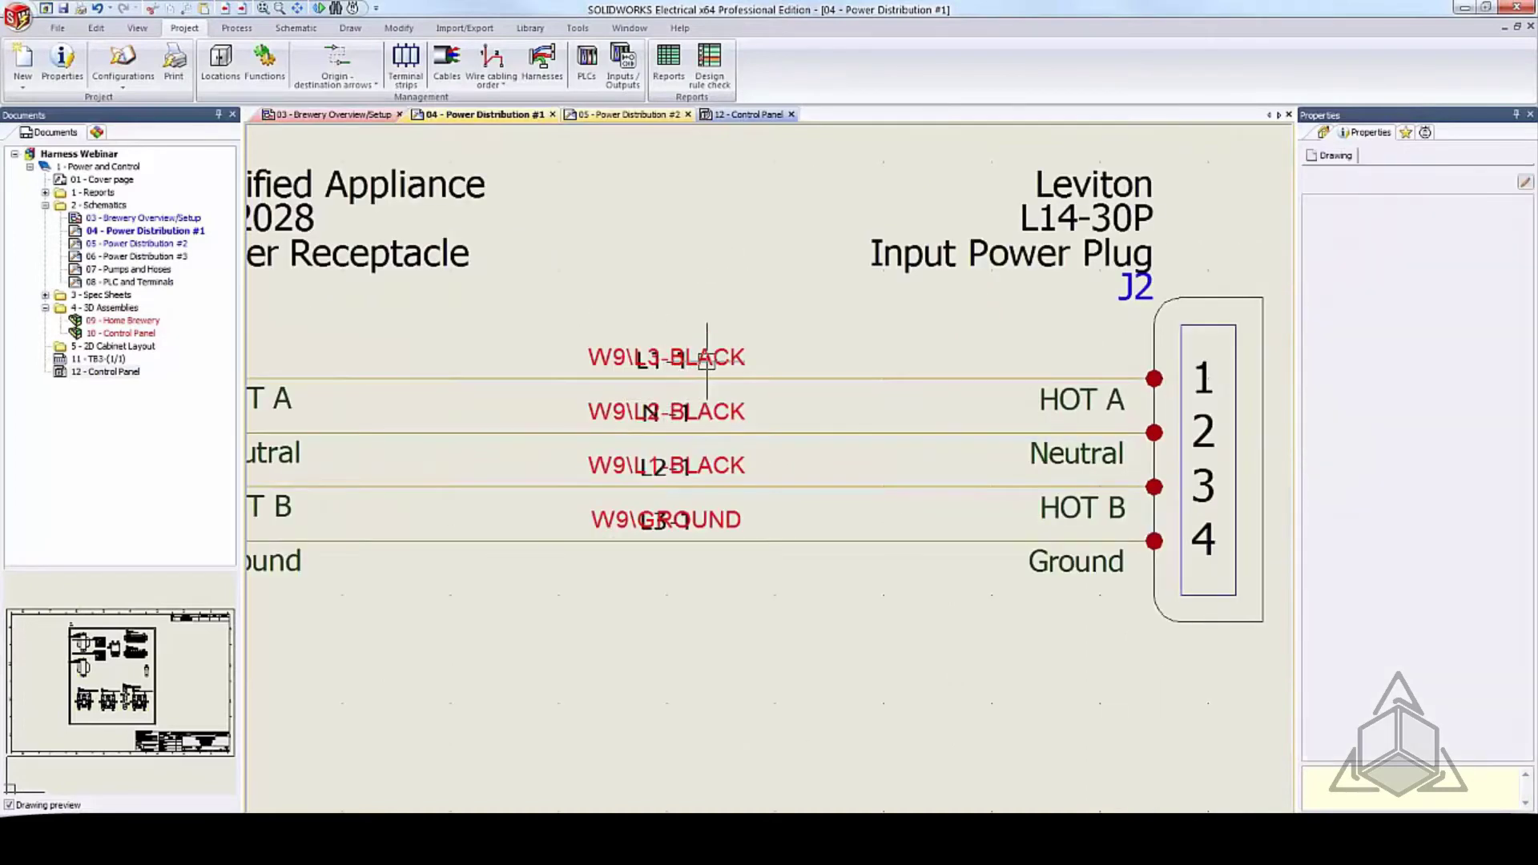
pyautogui.moveTo(709, 364); pyautogui.dragTo(817, 361)
pyautogui.click(707, 414)
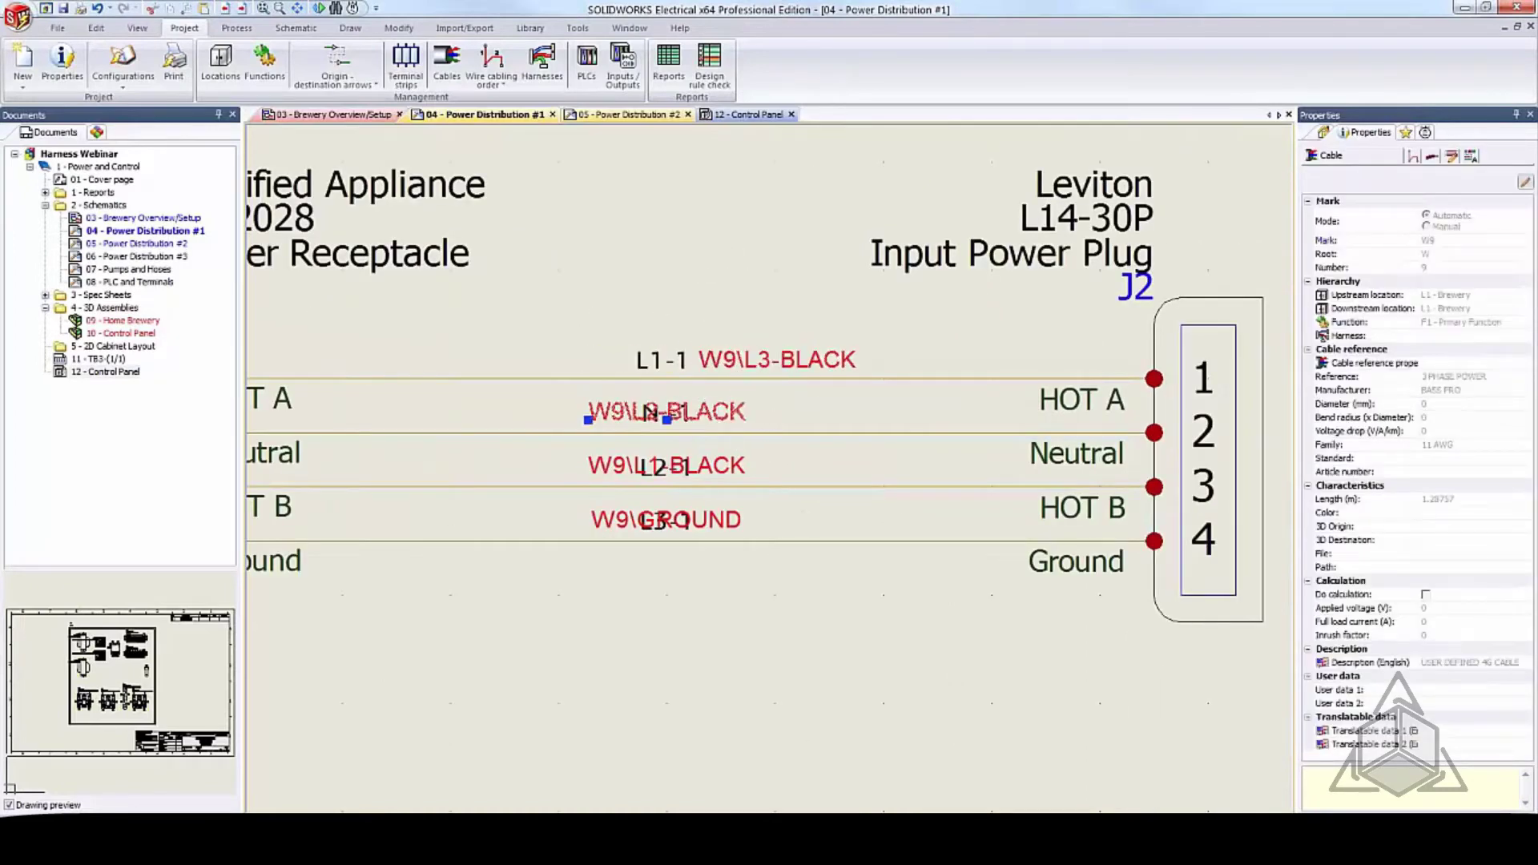
pyautogui.moveTo(706, 414); pyautogui.dragTo(836, 421)
pyautogui.click(728, 467)
pyautogui.moveTo(728, 467); pyautogui.dragTo(845, 471)
pyautogui.click(726, 521)
pyautogui.moveTo(725, 521); pyautogui.dragTo(841, 539)
pyautogui.click(703, 591)
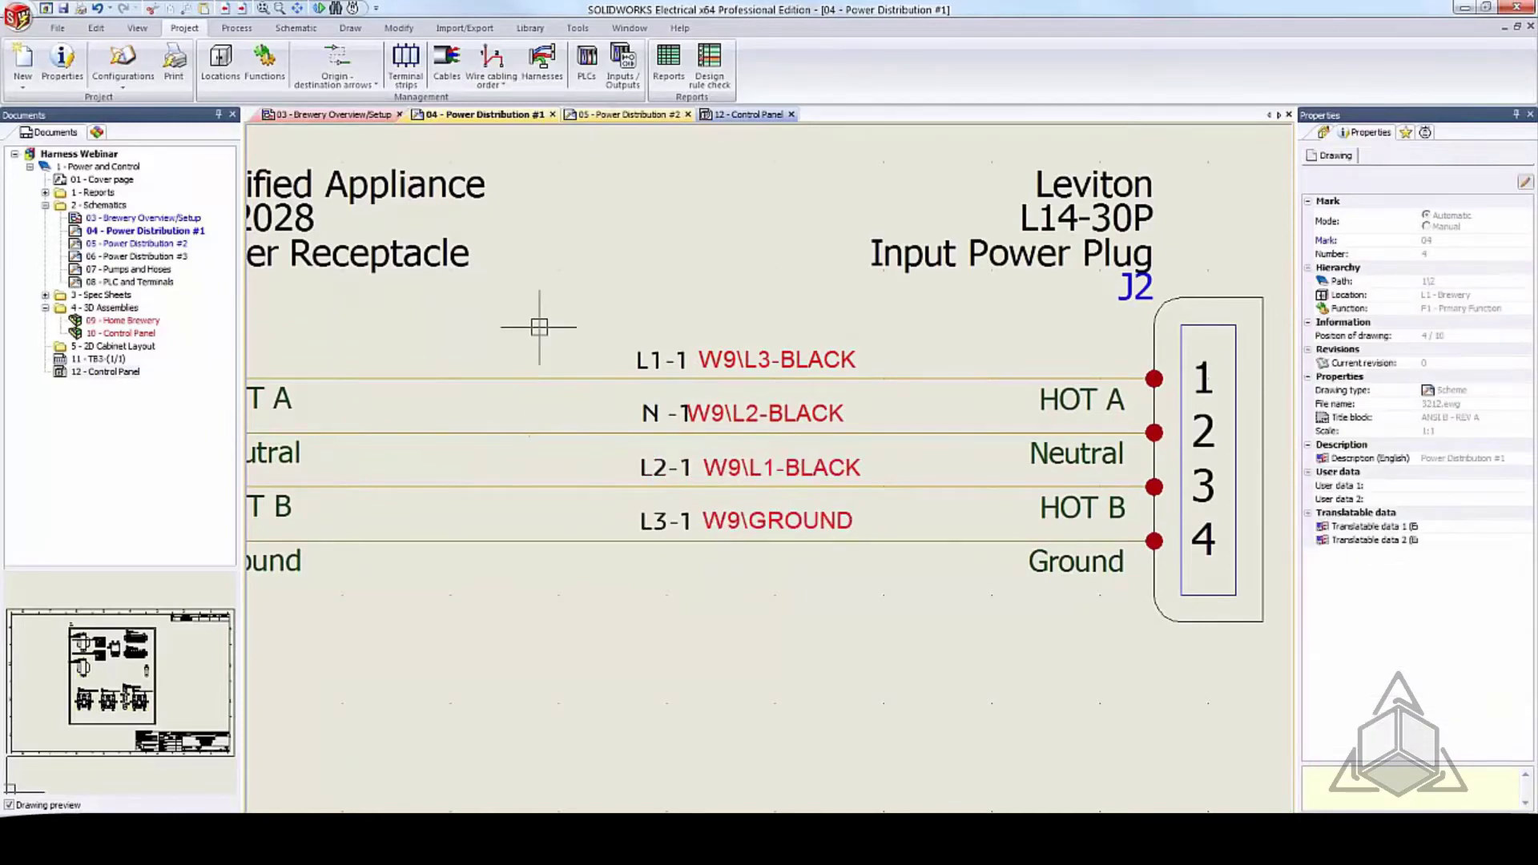
# Step: Bring both J1 and J2 into view, and switch to the PowerPoint slide show at the Cables slide on multiple cable cores assignment
pyautogui.moveTo(539, 329)
pyautogui.mouseDown(button='middle')
pyautogui.moveTo(617, 297)
pyautogui.moveTo(638, 311)
pyautogui.mouseUp(button='middle')
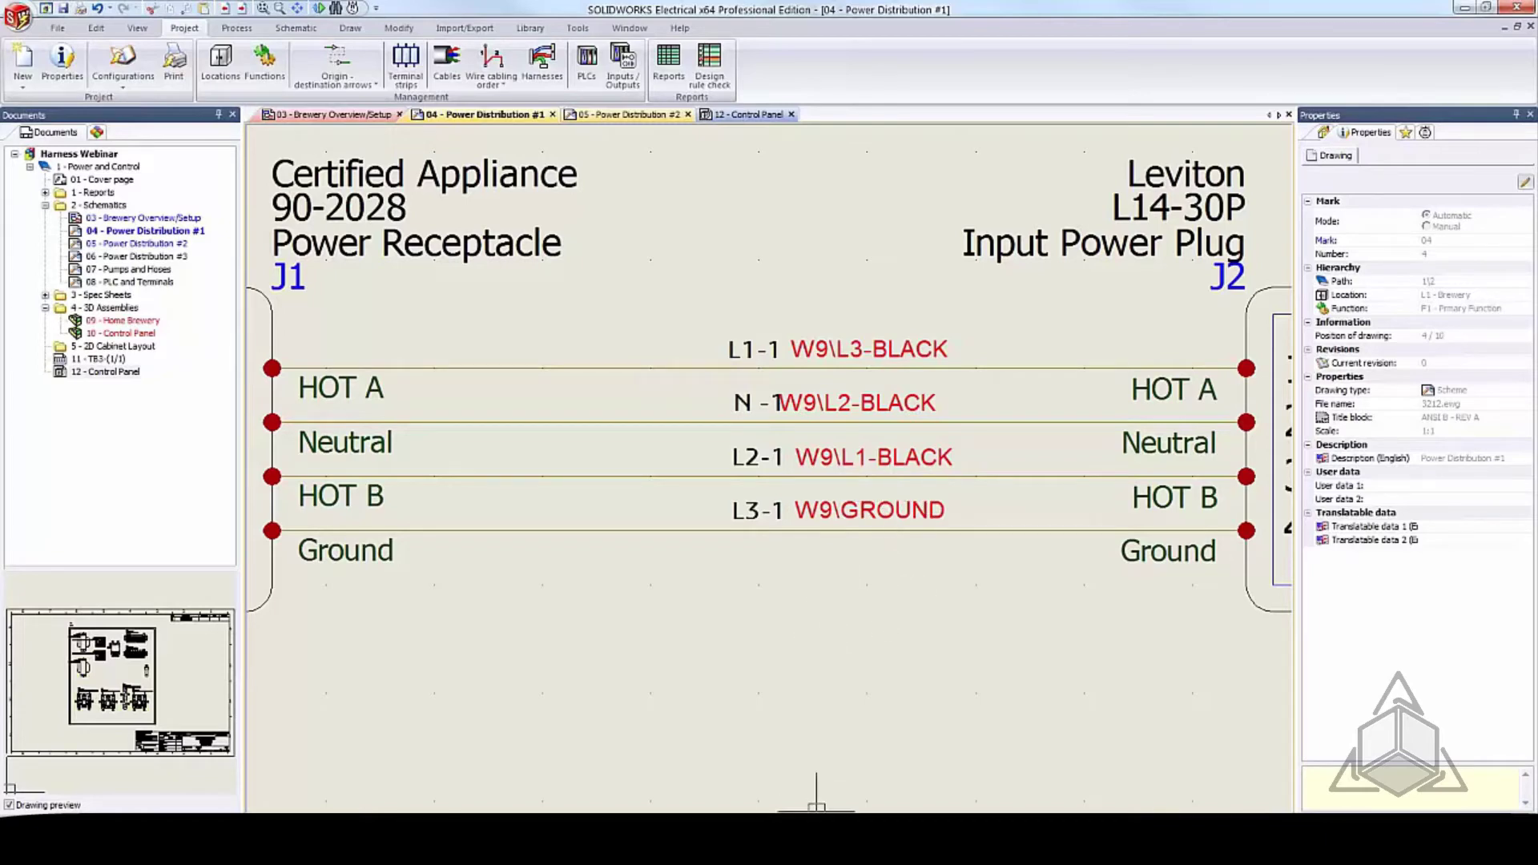
pyautogui.moveTo(817, 833)
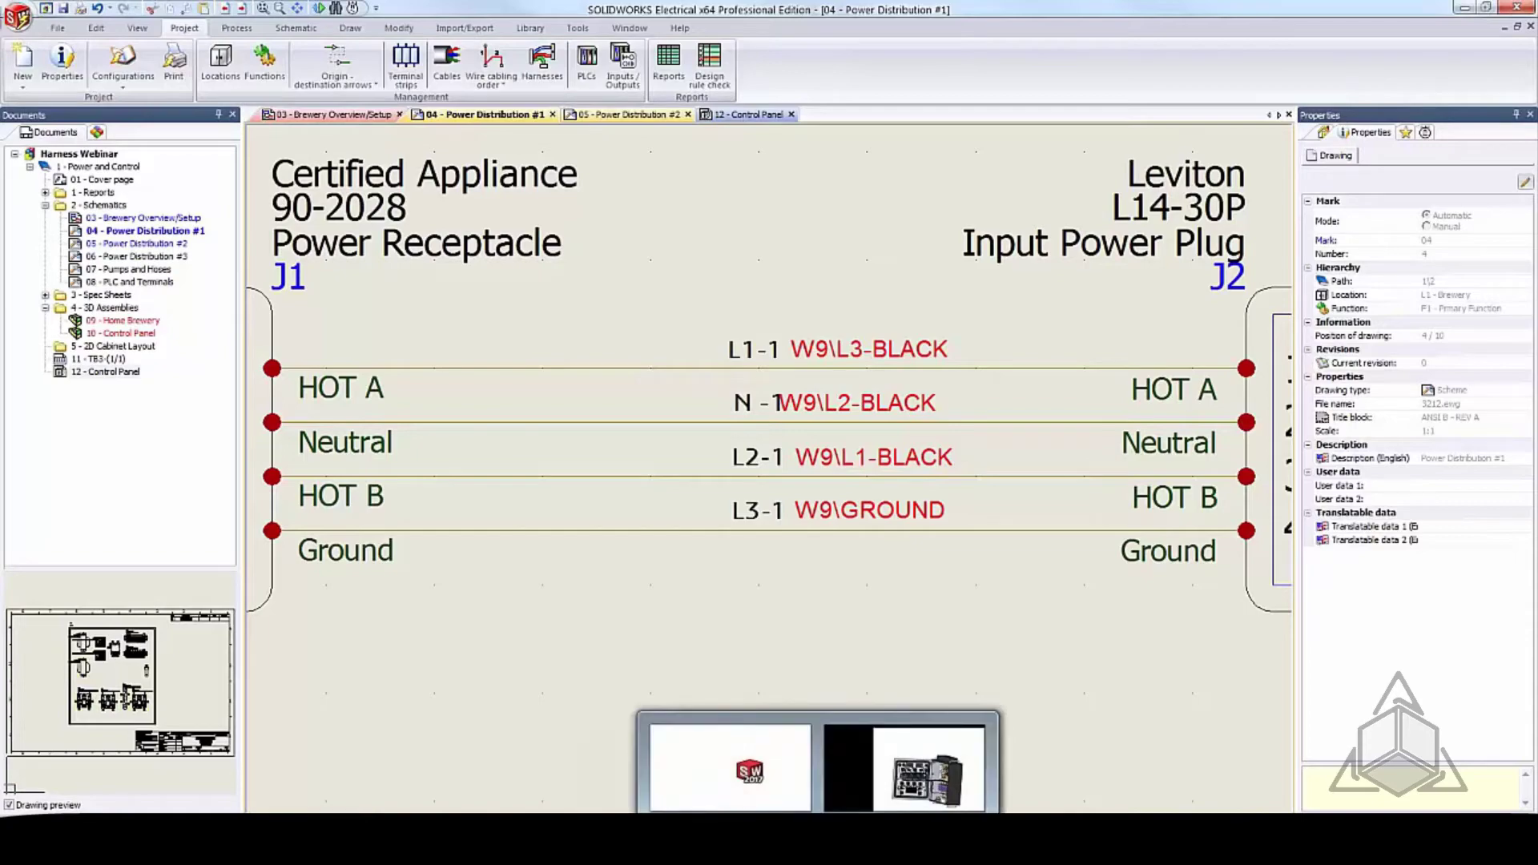
pyautogui.click(929, 769)
pyautogui.press('Right')
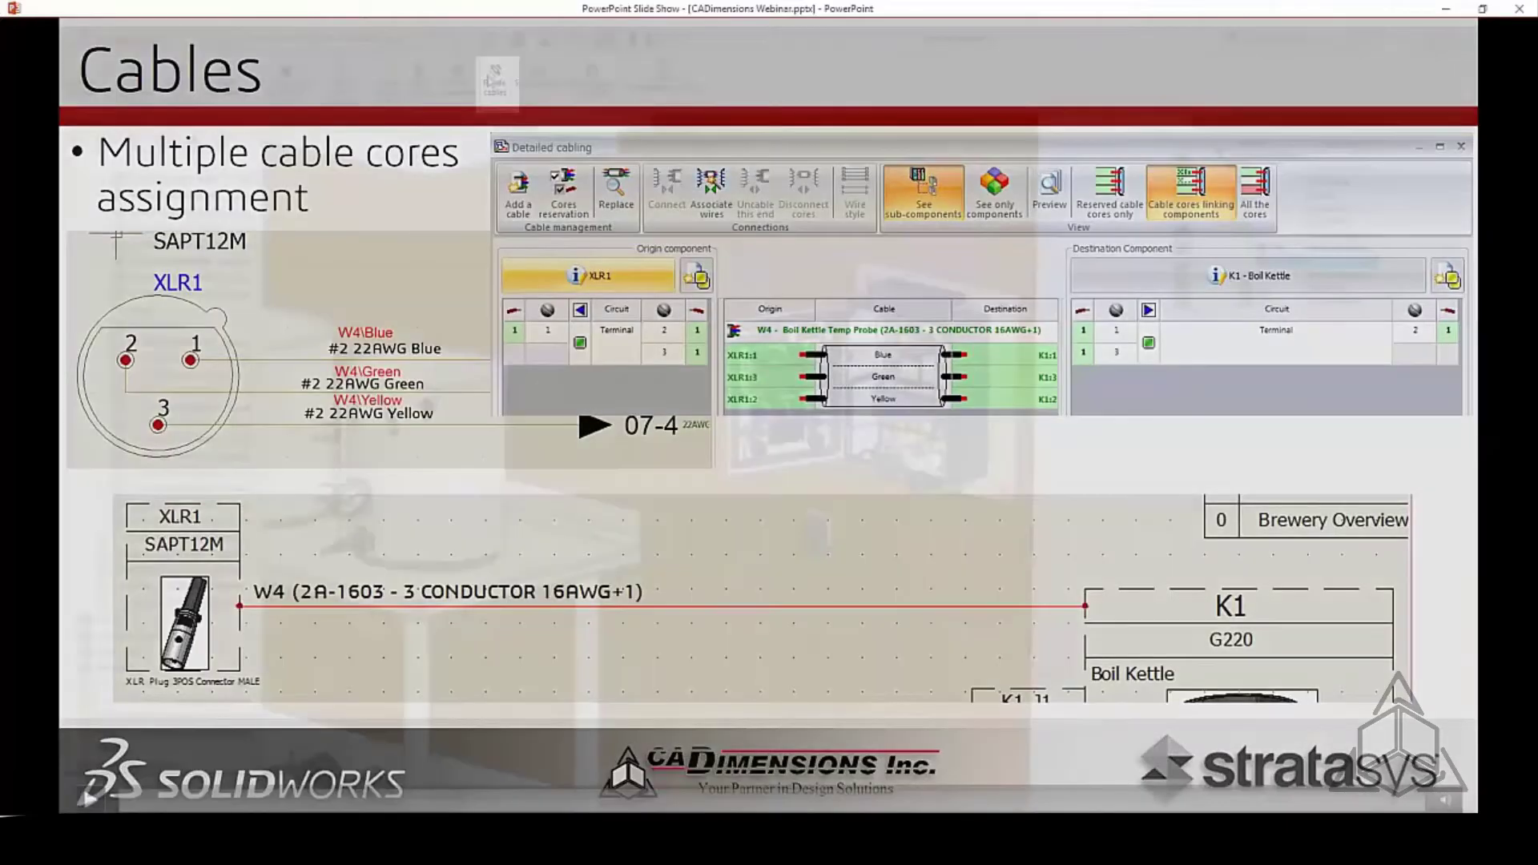
# Step: Switch to the Brewery assembly in SOLIDWORKS and examine the plugs beneath the control cabinet and the cable bundle clipped along the wall
pyautogui.click(89, 800)
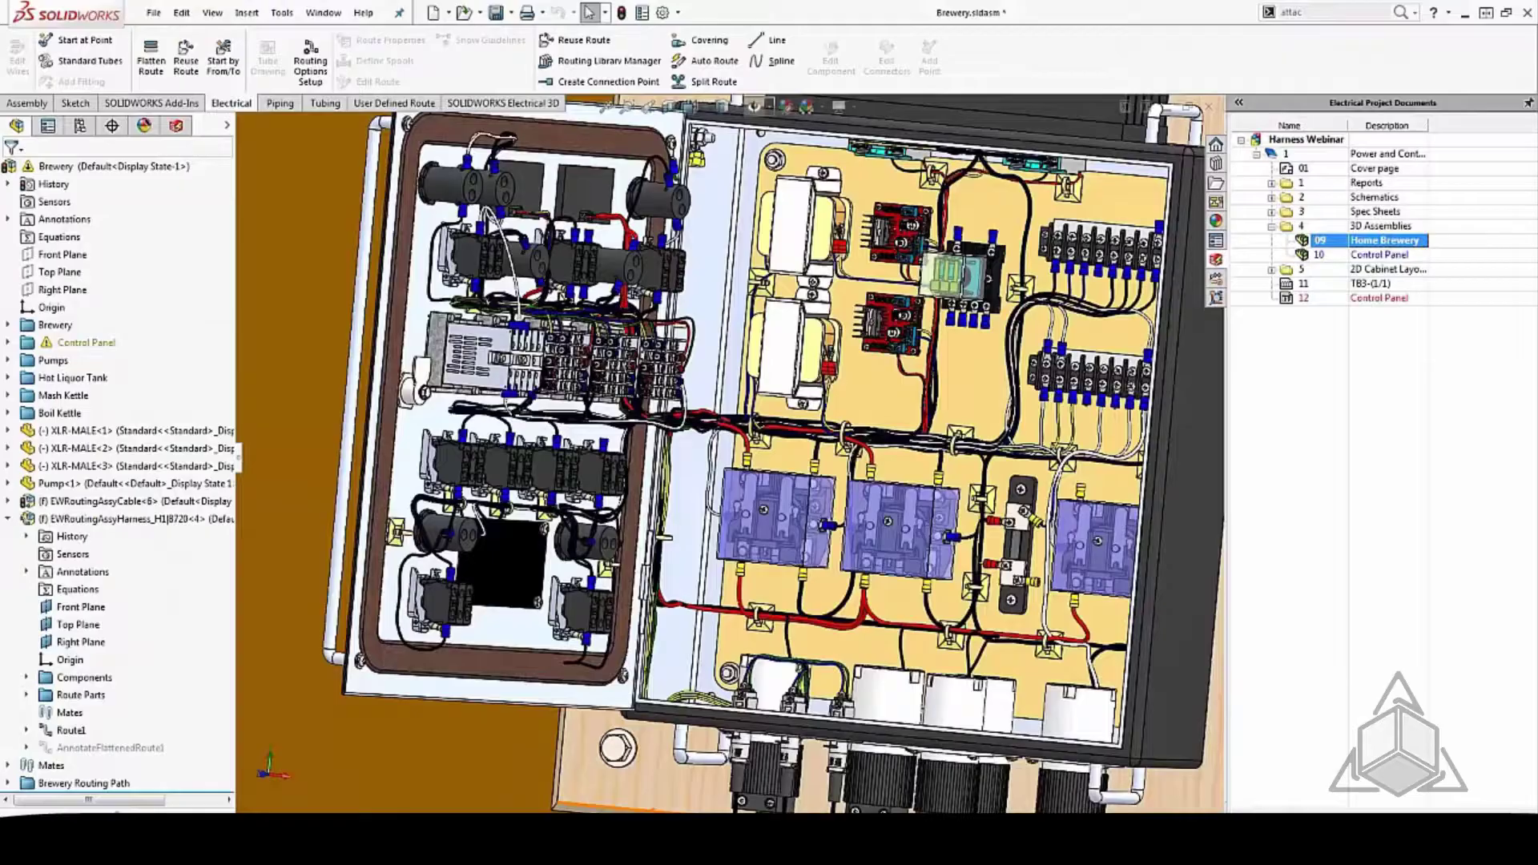
pyautogui.scroll(3, 841, 685)
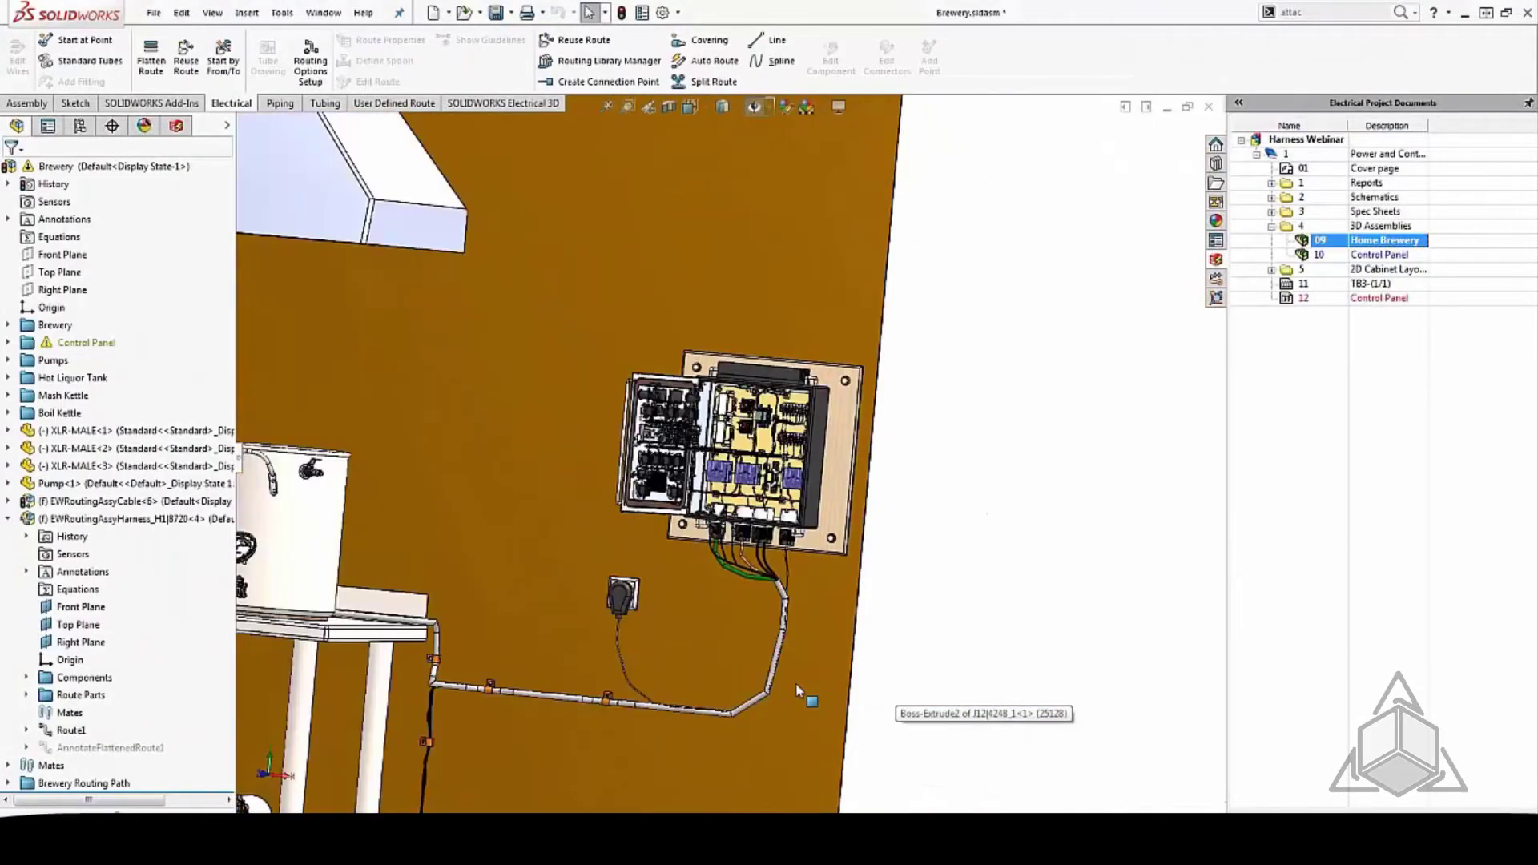
pyautogui.moveTo(790, 682); pyautogui.dragTo(713, 553, button='middle')
pyautogui.scroll(-8, 713, 553)
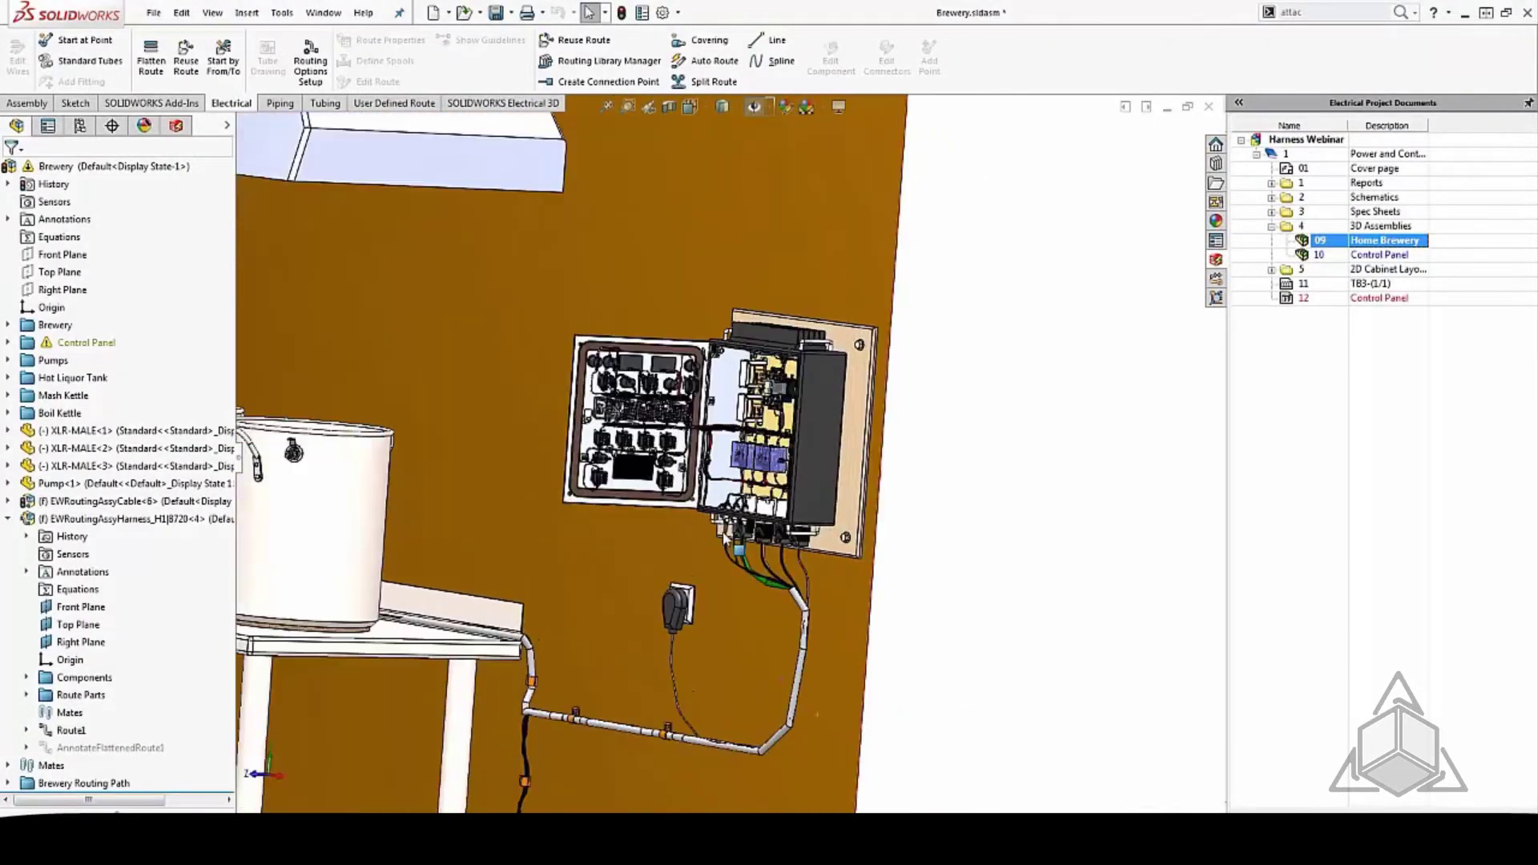
pyautogui.scroll(-3, 798, 514)
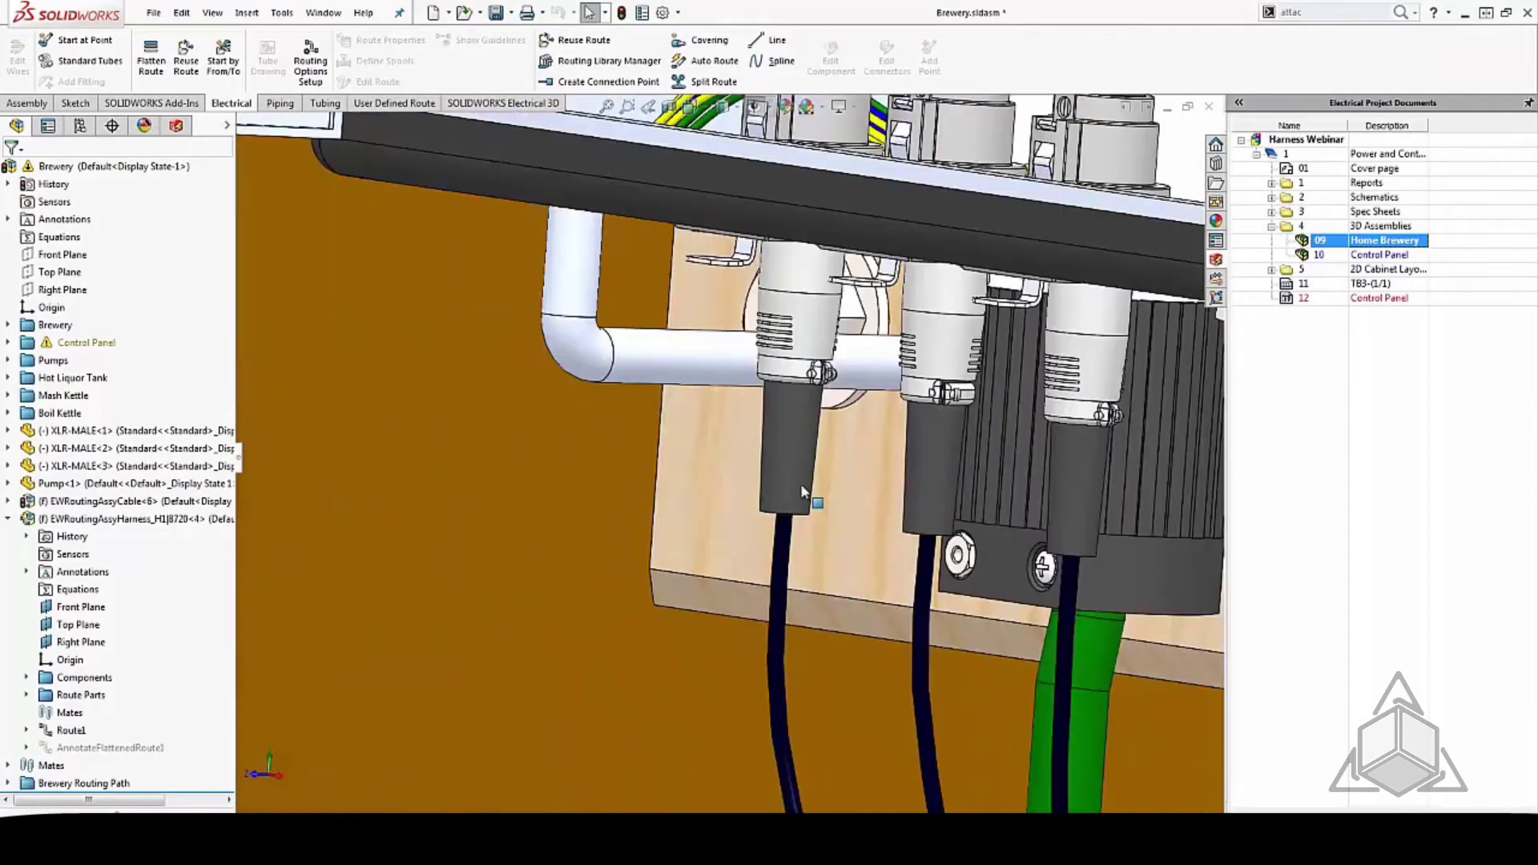
pyautogui.scroll(2, 792, 502)
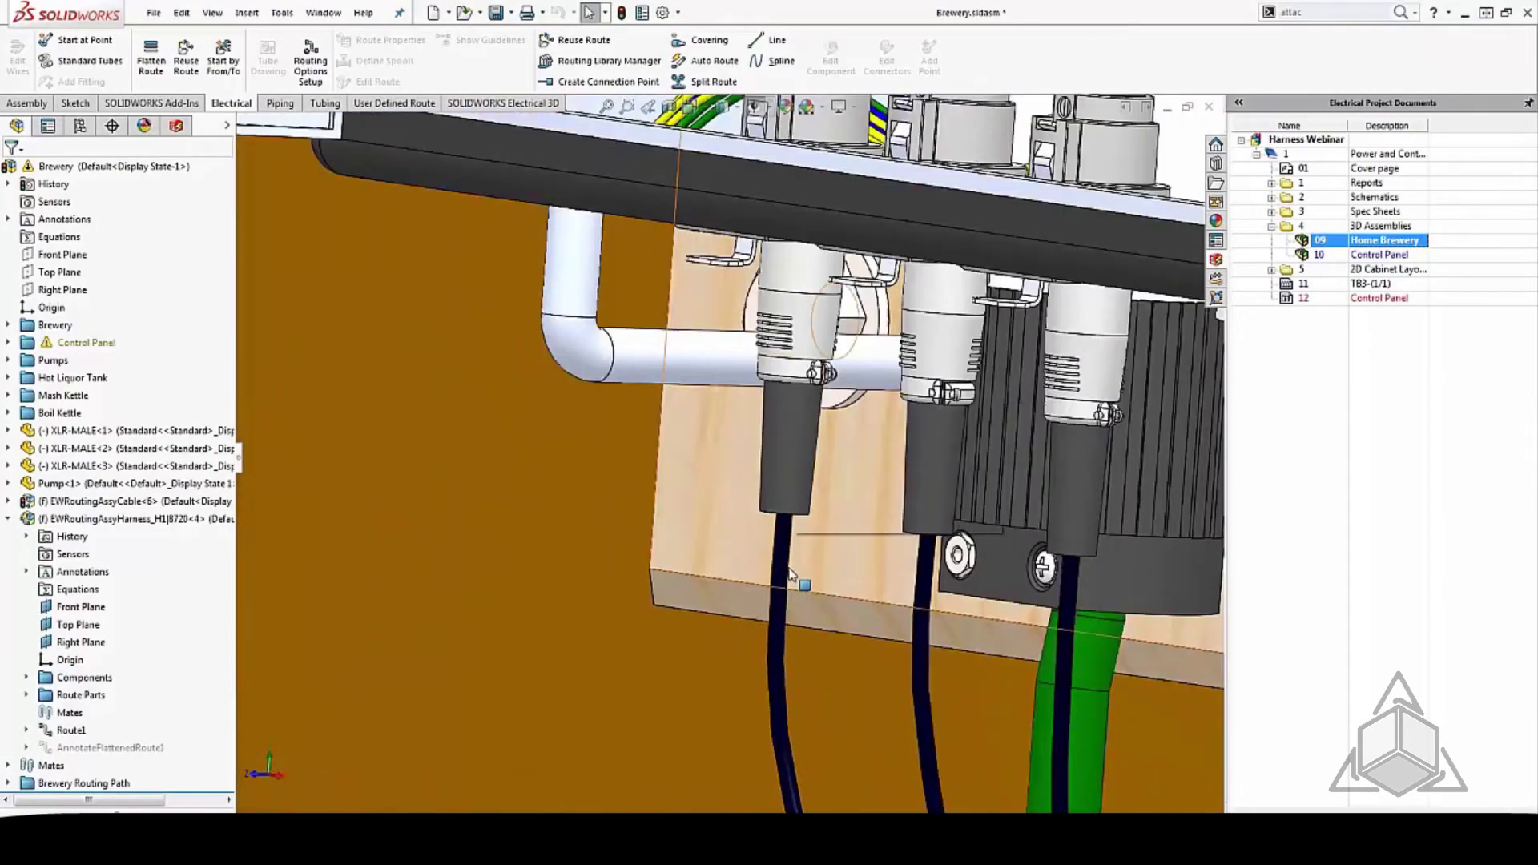
pyautogui.scroll(3, 905, 664)
pyautogui.scroll(5, 906, 664)
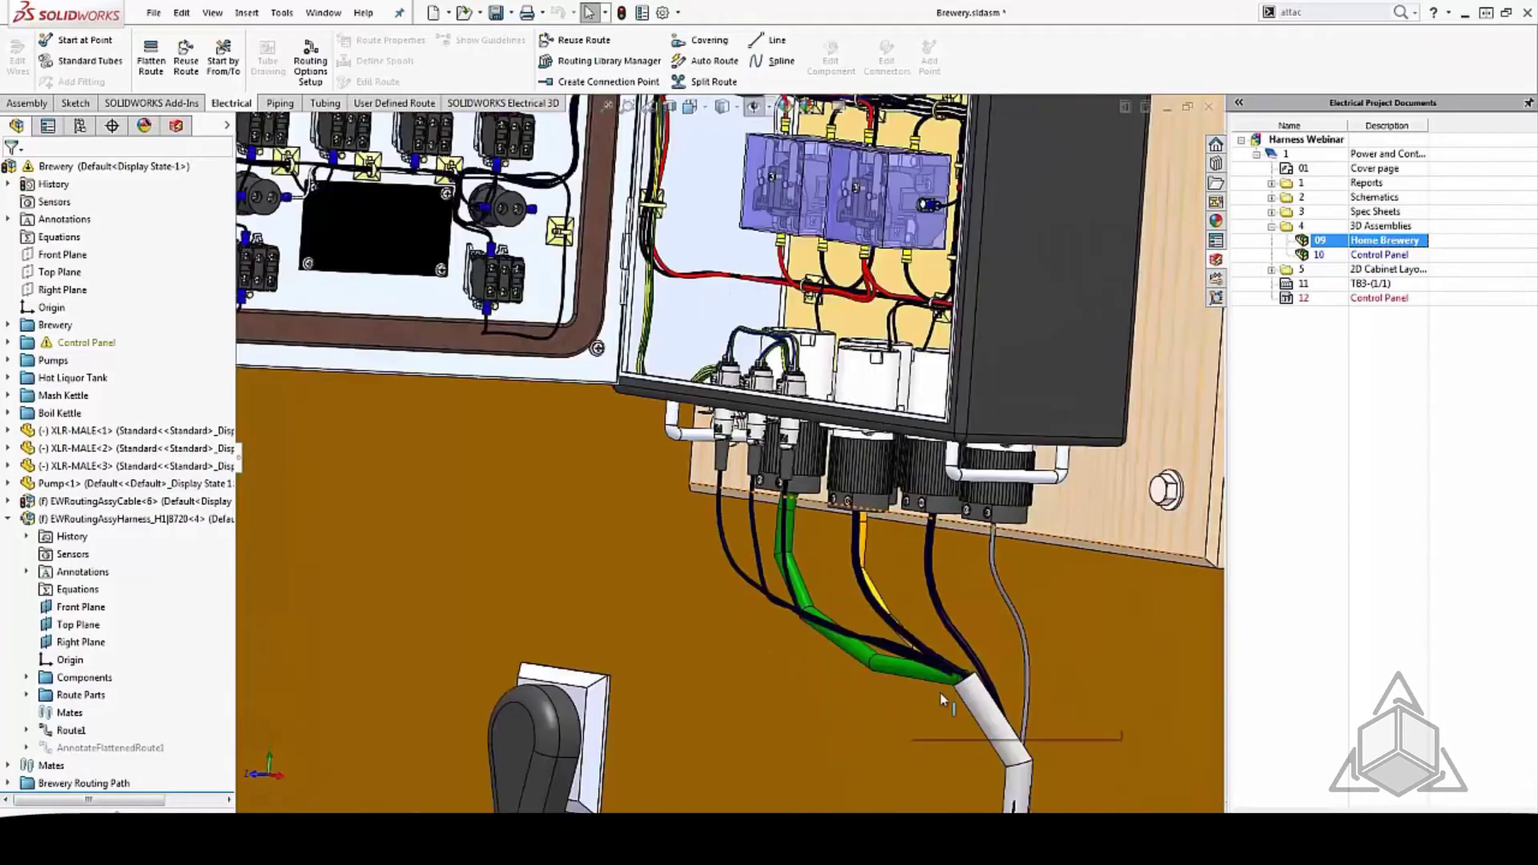
pyautogui.scroll(-3, 633, 750)
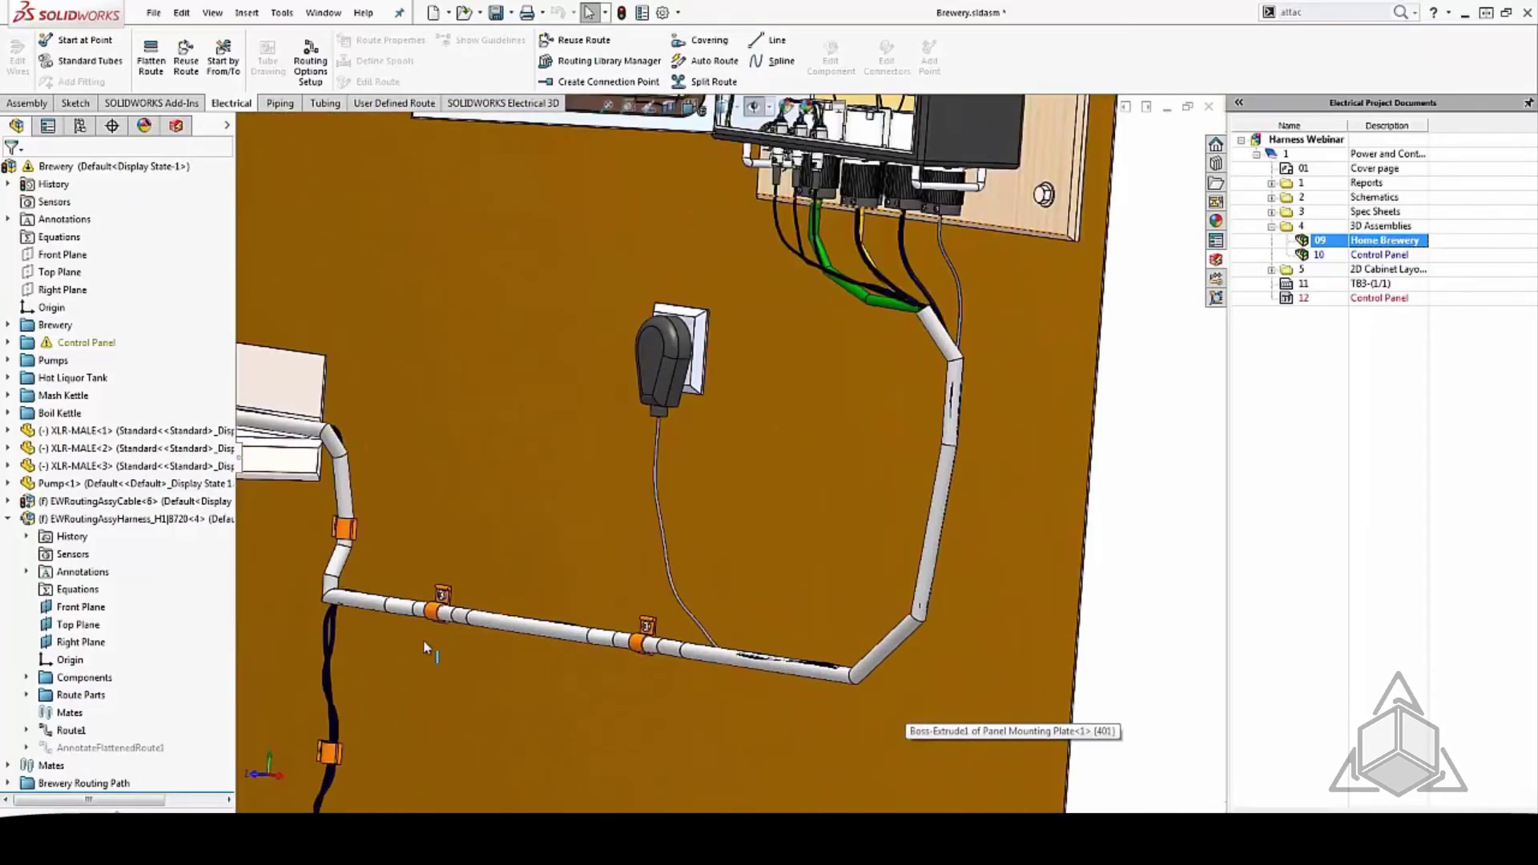
pyautogui.scroll(4, 346, 675)
pyautogui.scroll(-1, 407, 731)
pyautogui.scroll(-5, 357, 669)
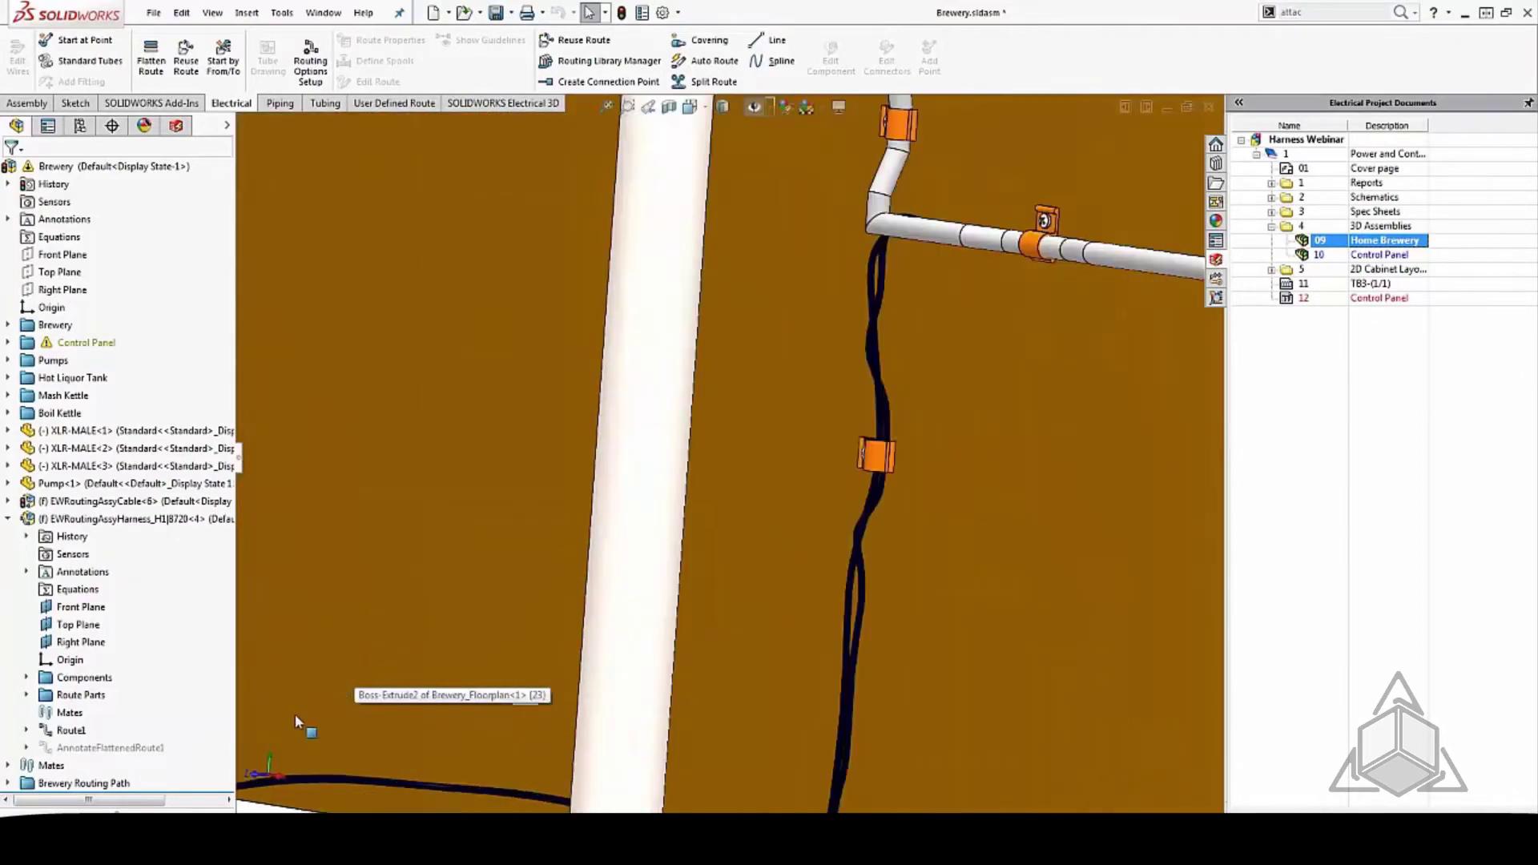
# Step: Examine the cables branching to the two pumps on the lower shelf and to the temperature probes on the kettles
pyautogui.scroll(3, 296, 713)
pyautogui.middleClick(320, 642)
pyautogui.moveTo(320, 643); pyautogui.dragTo(415, 640, button='middle')
pyautogui.scroll(6, 415, 639)
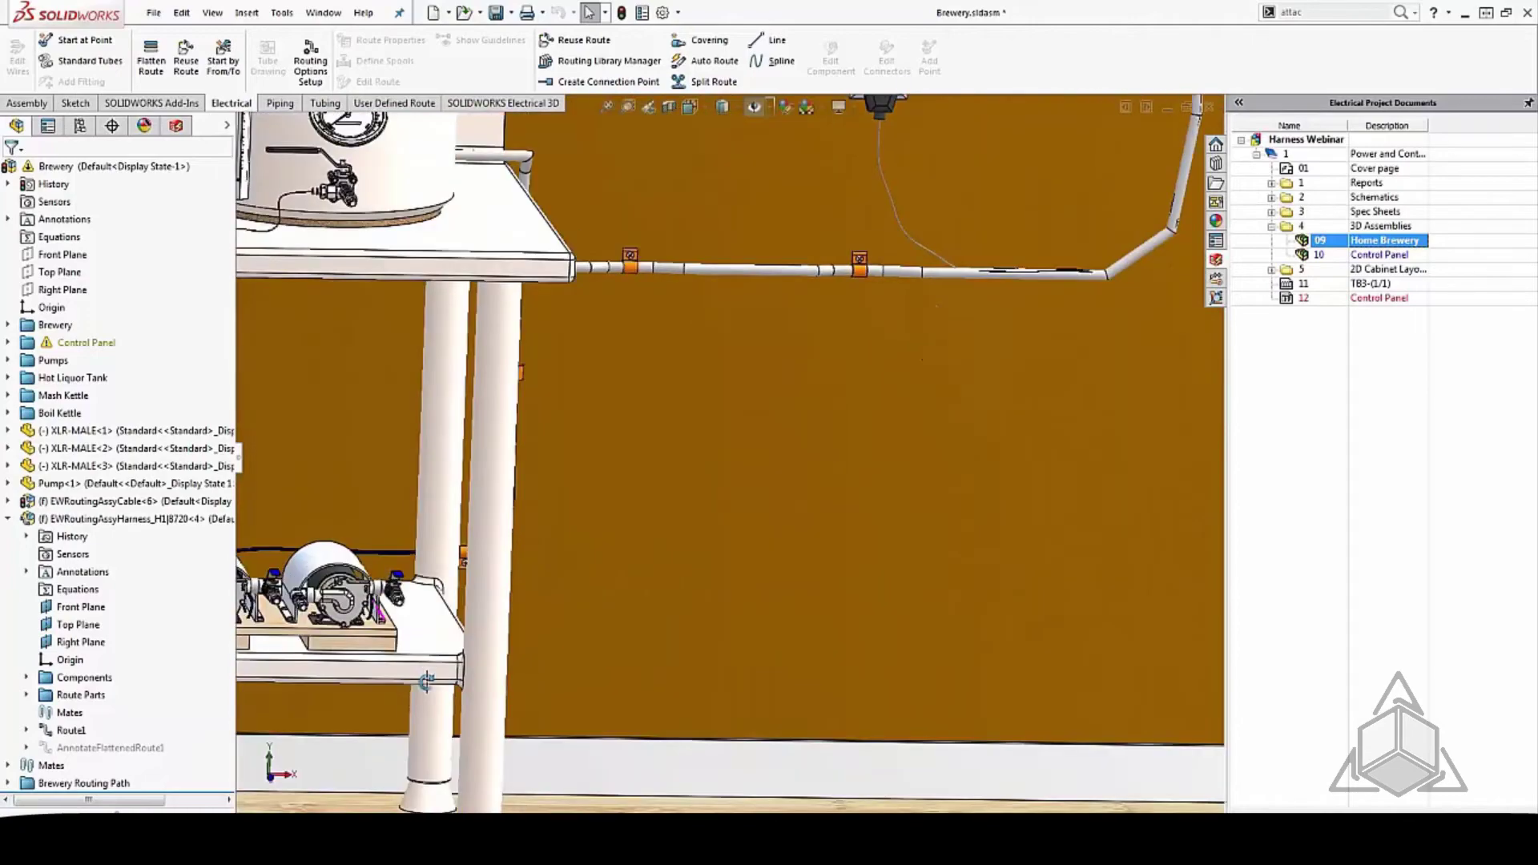
pyautogui.scroll(-4, 539, 538)
pyautogui.scroll(-4, 539, 539)
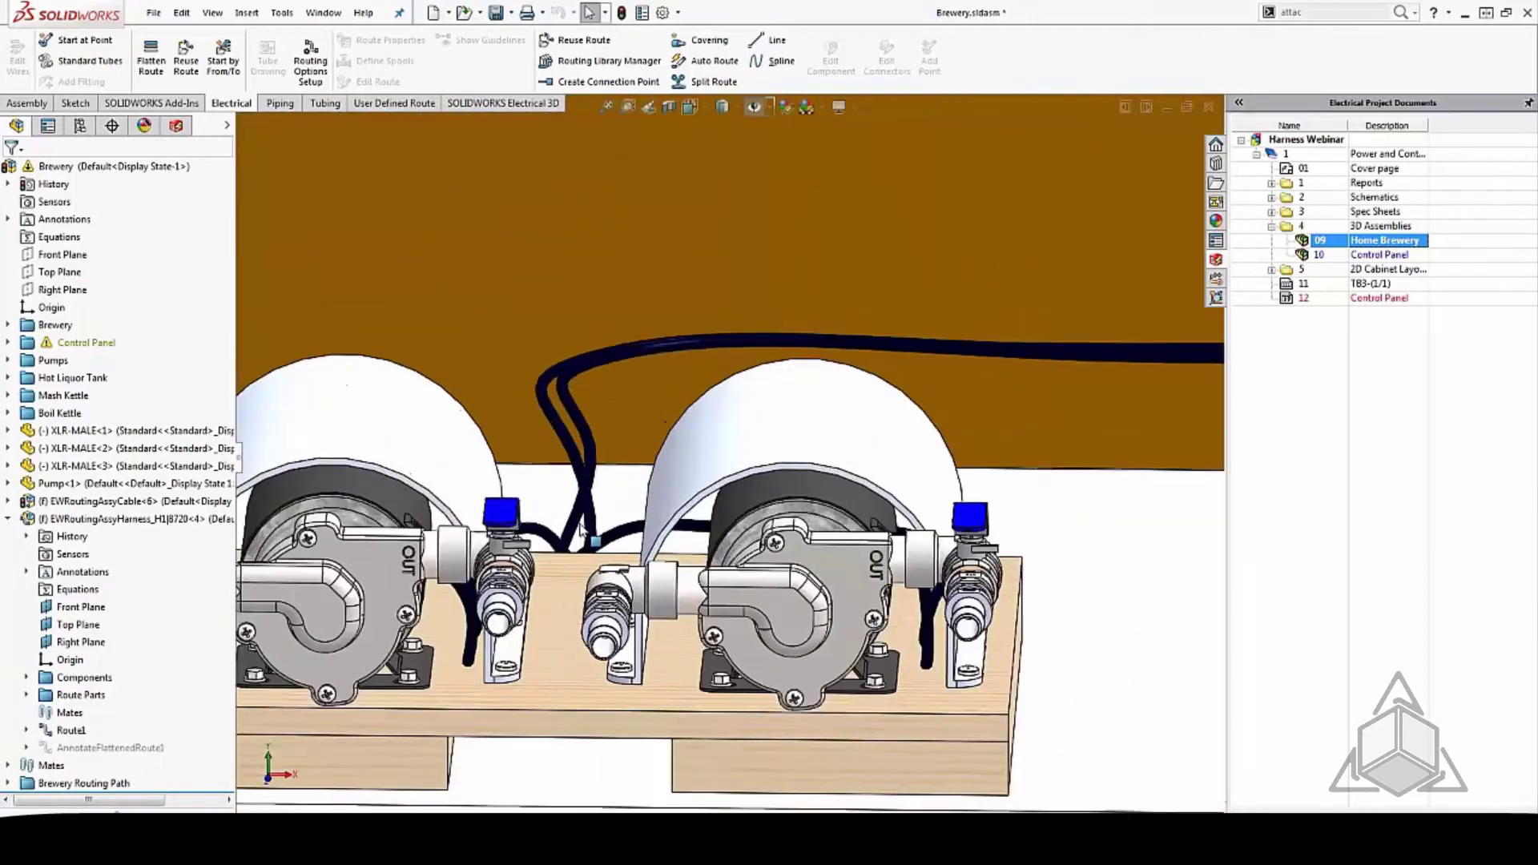
pyautogui.middleClick(581, 536)
pyautogui.moveTo(581, 536); pyautogui.dragTo(580, 632, button='middle')
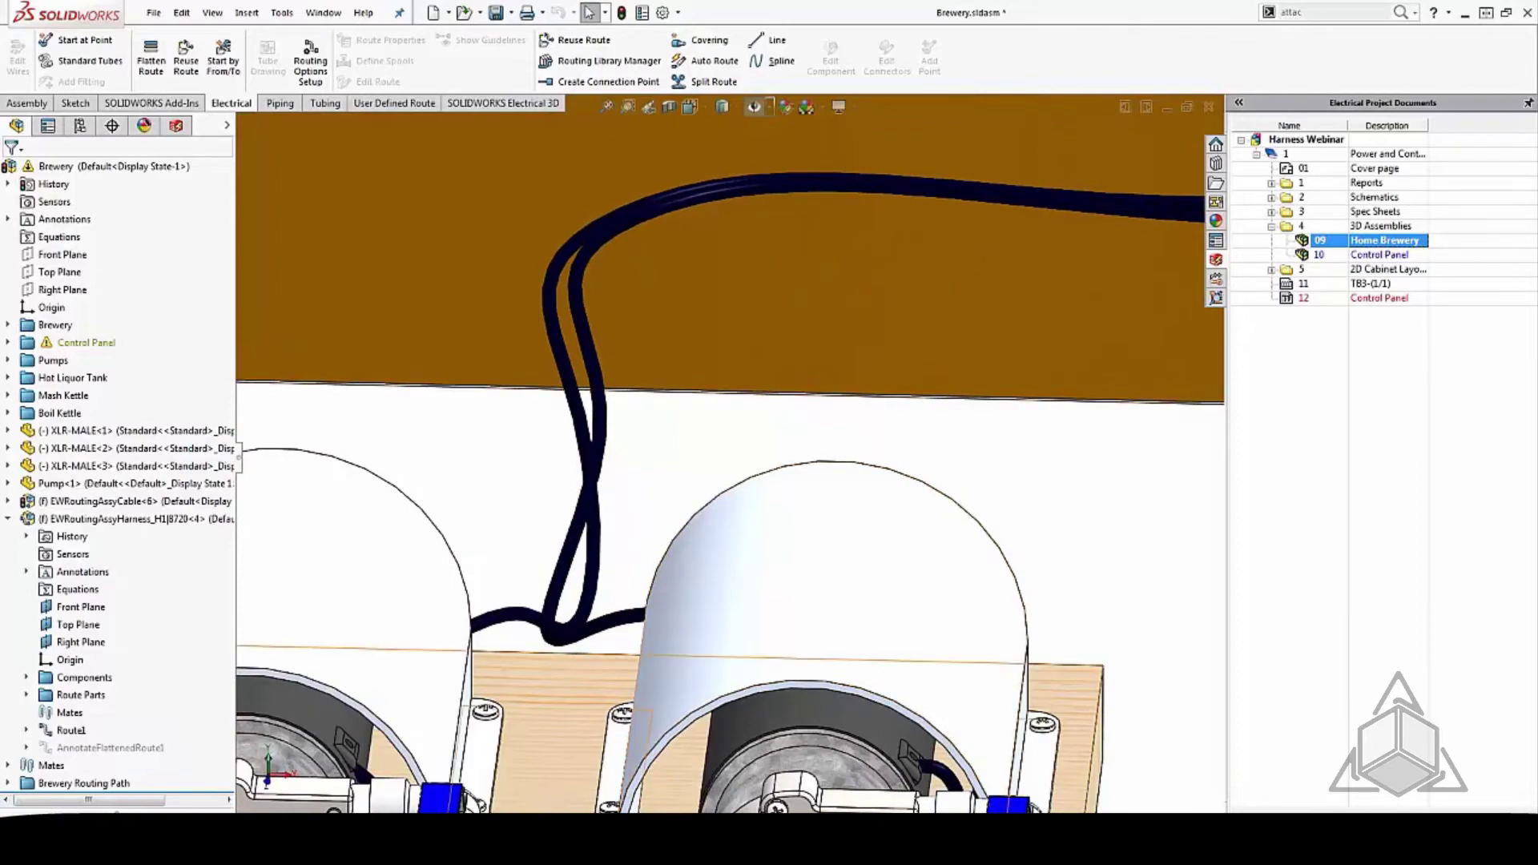
pyautogui.scroll(8, 506, 484)
pyautogui.scroll(3, 587, 332)
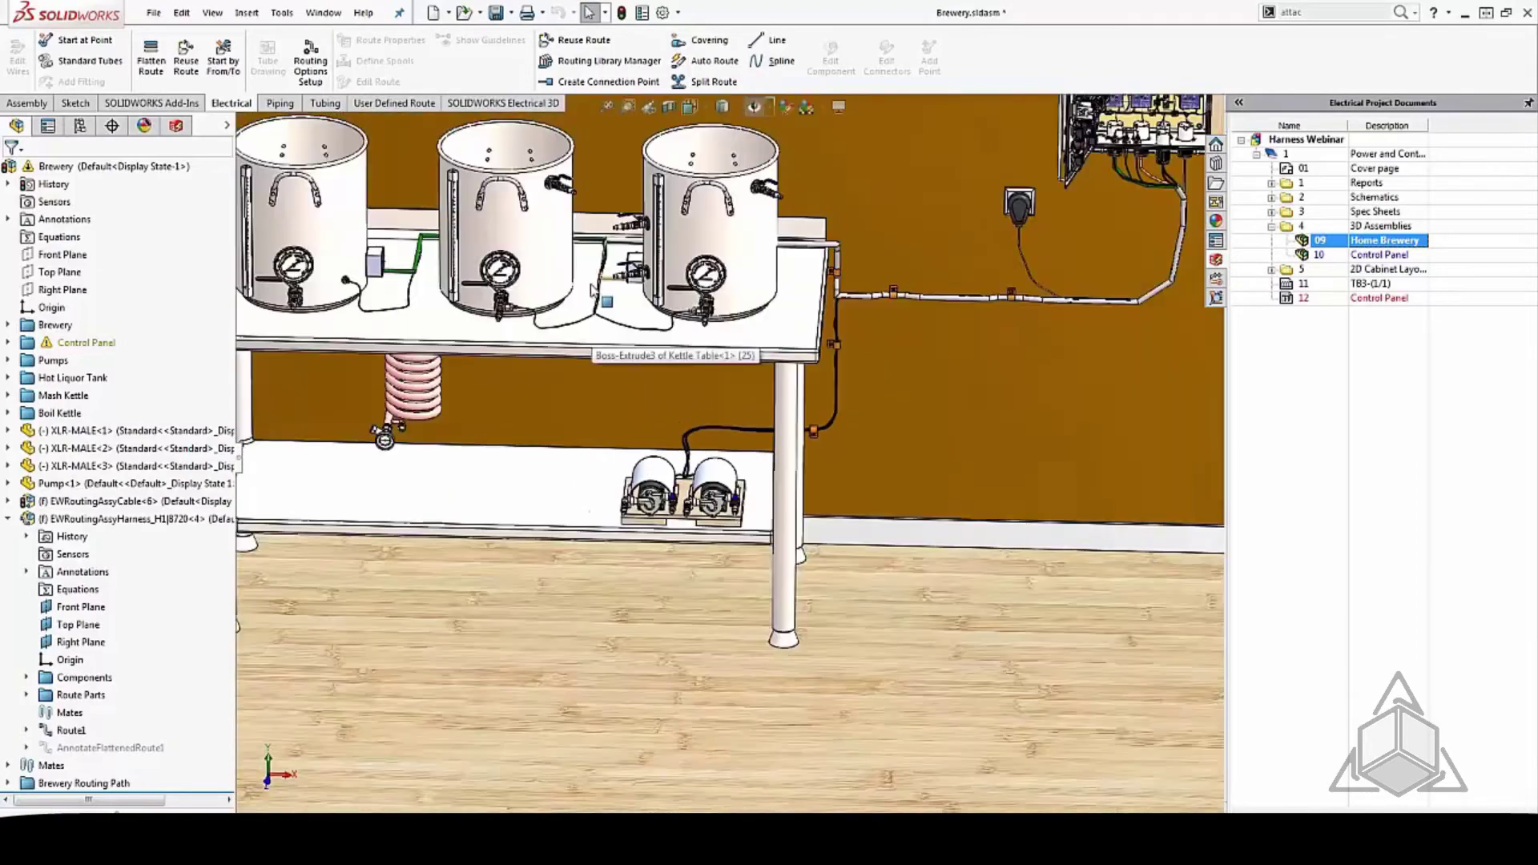
pyautogui.scroll(-8, 609, 337)
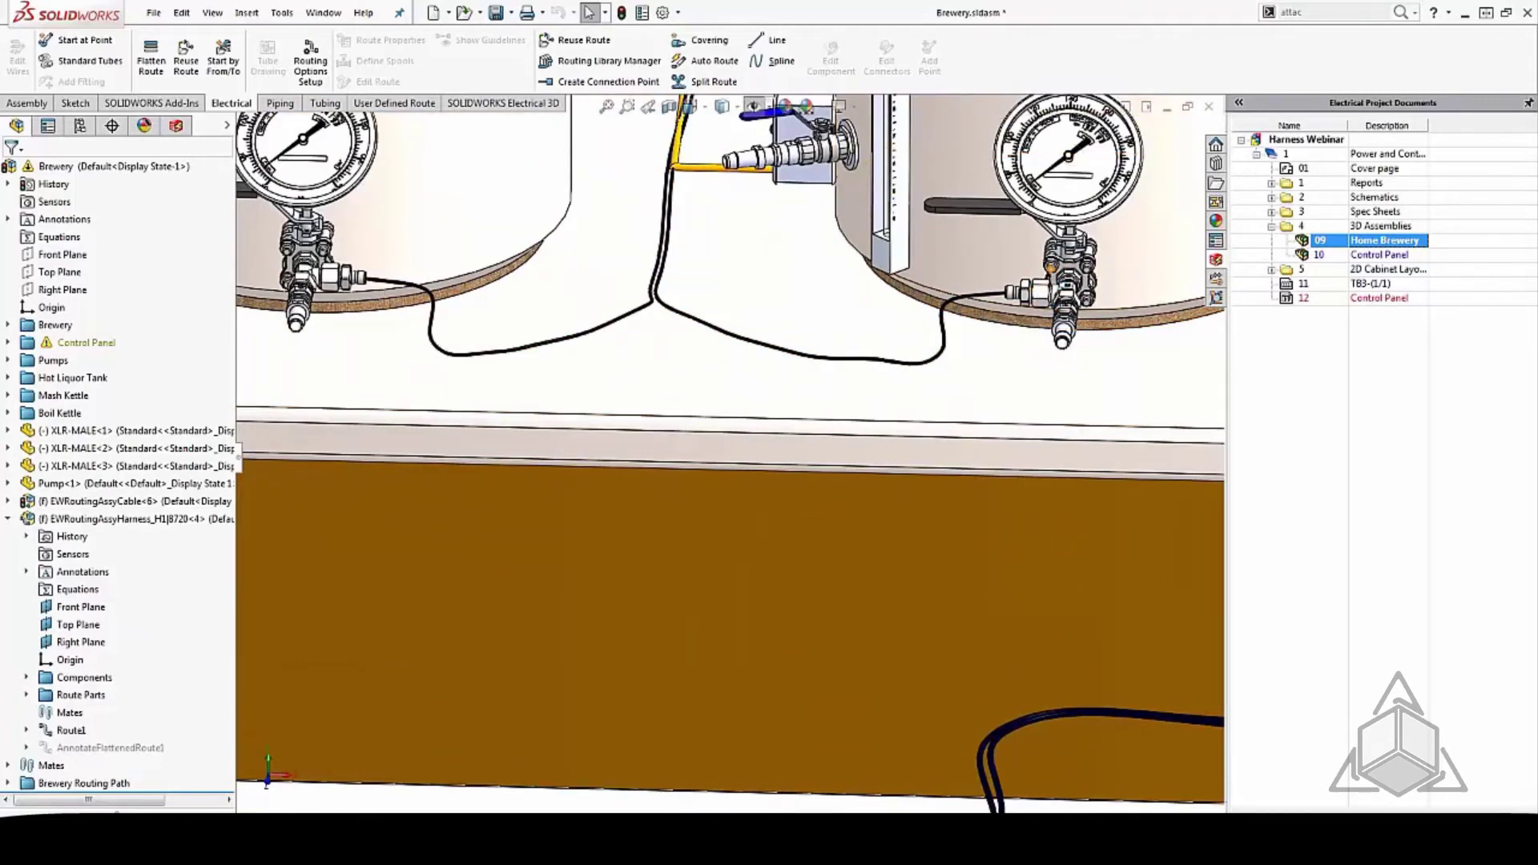
pyautogui.scroll(10, 1023, 318)
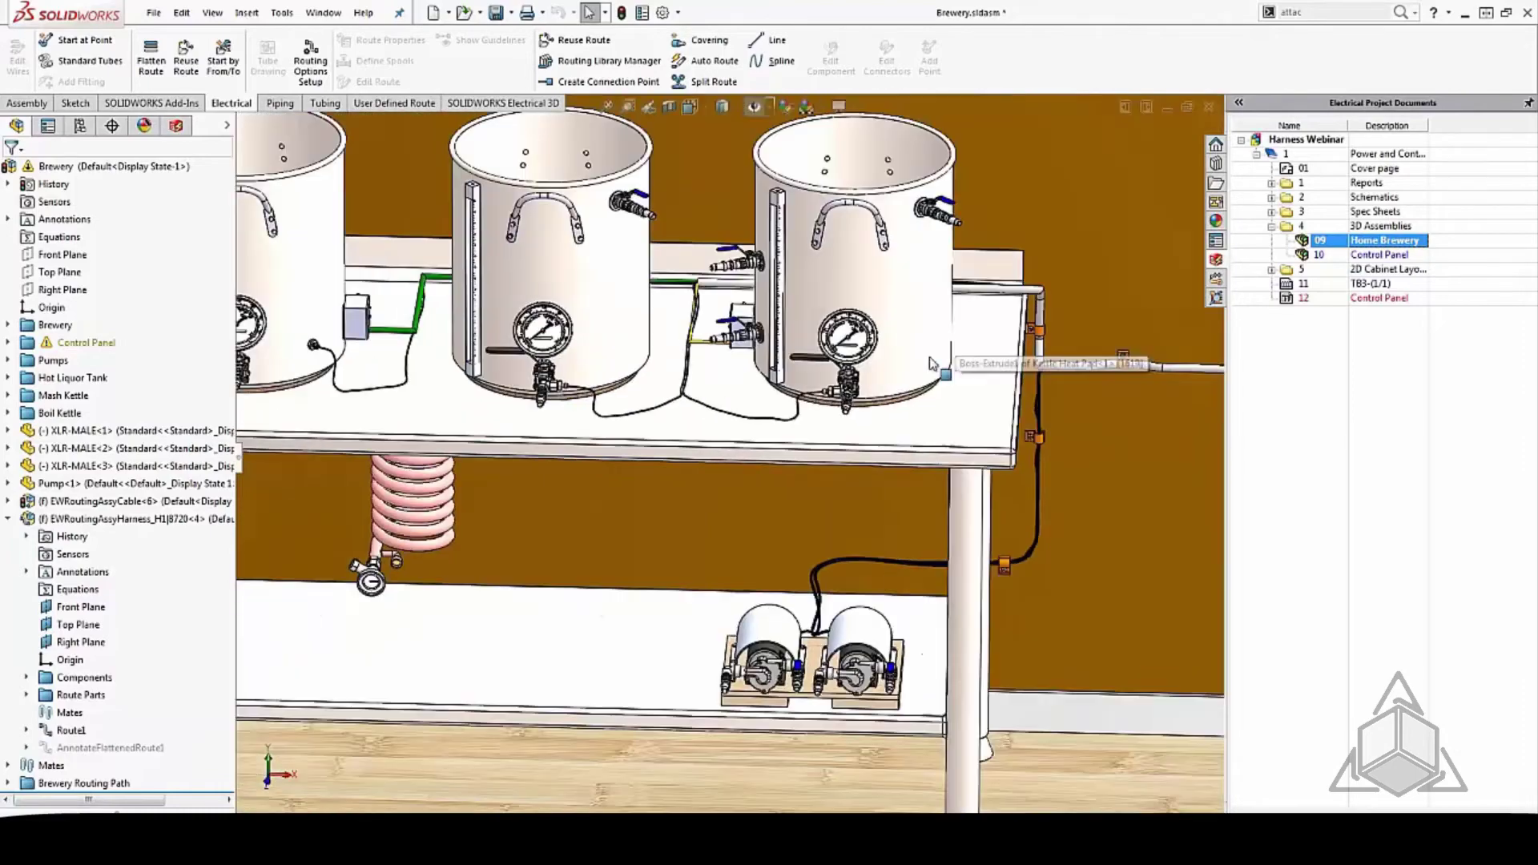
# Step: Hide the power plug on the grey cable beneath the control cabinet to expose its individual cores
pyautogui.scroll(-4, 1064, 367)
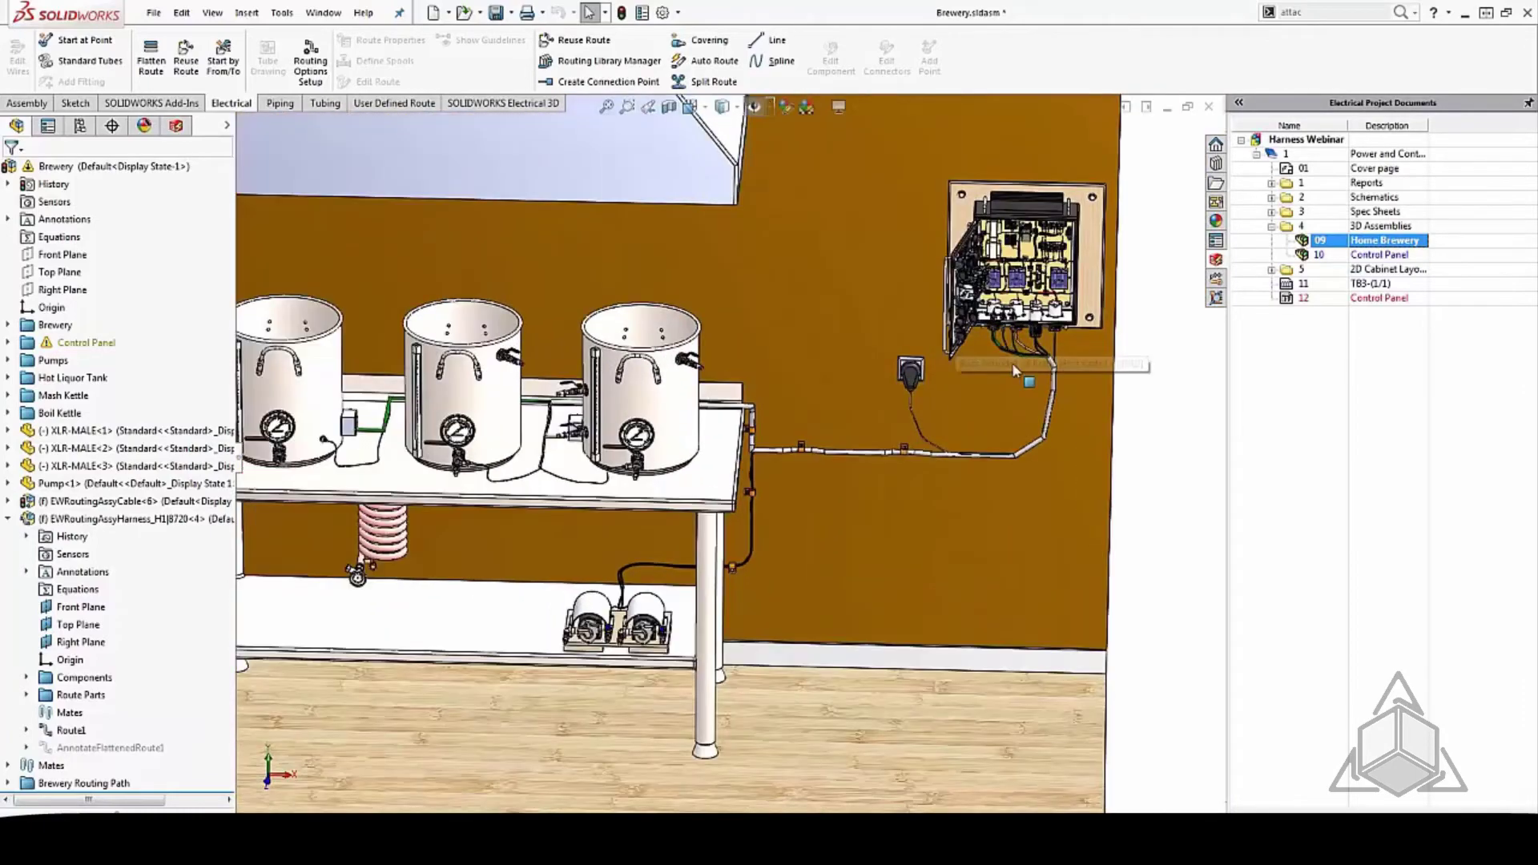
pyautogui.scroll(-5, 1052, 341)
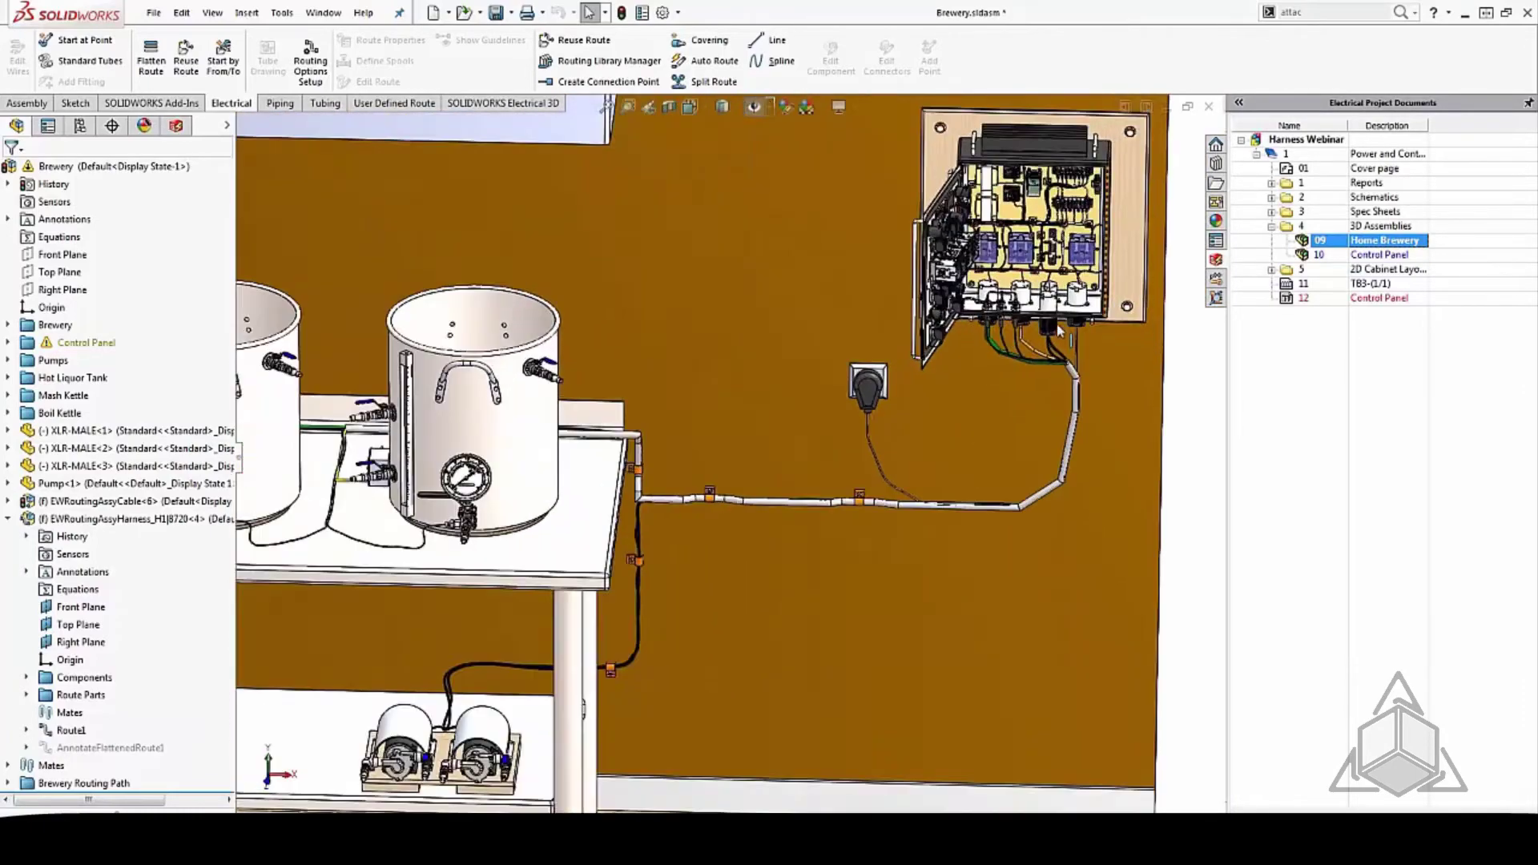
pyautogui.scroll(-3, 1052, 340)
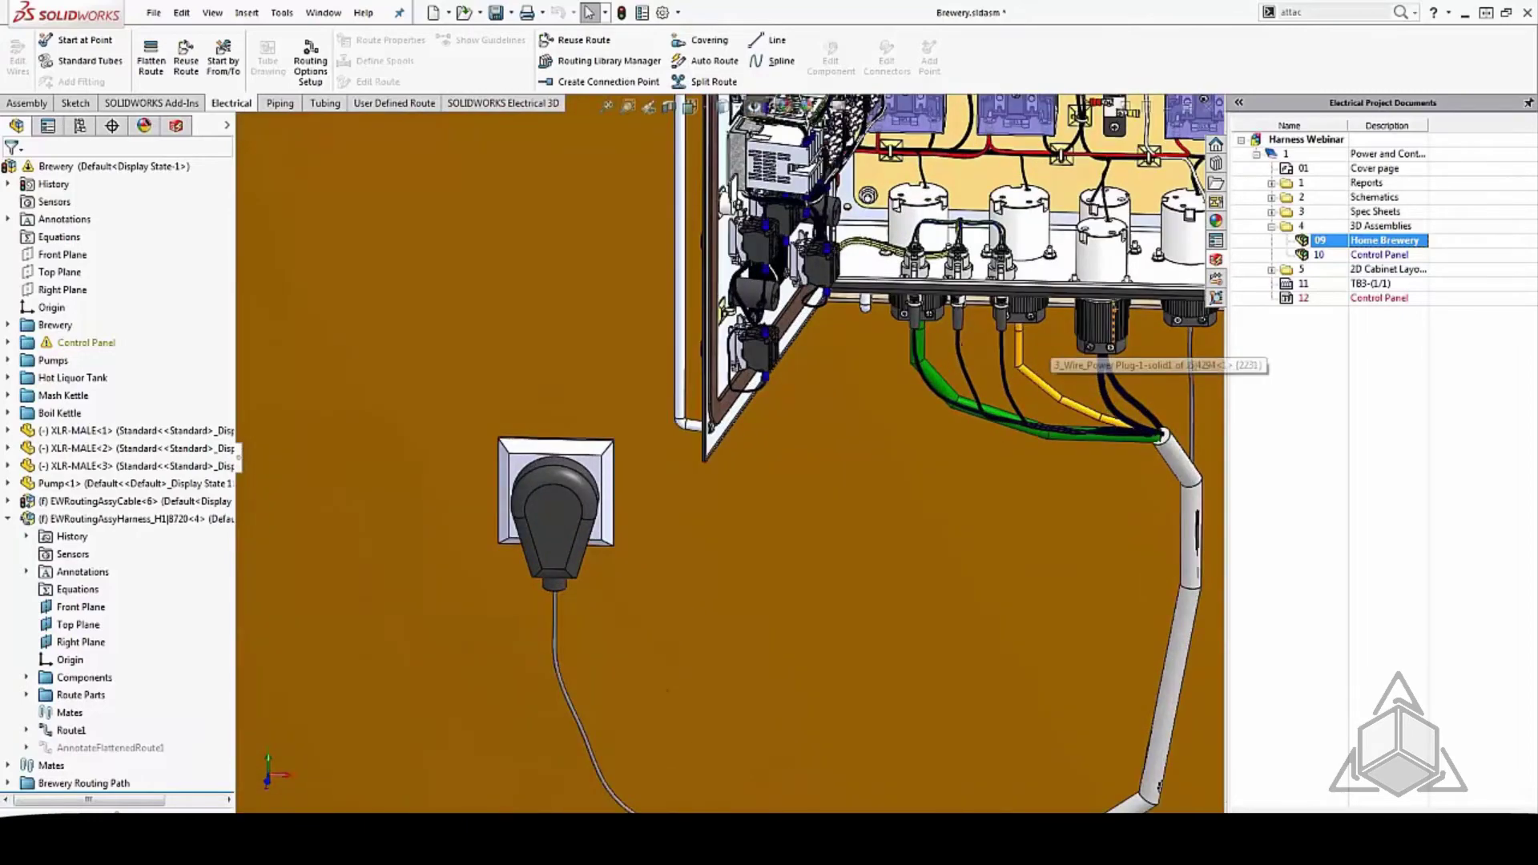
pyautogui.scroll(-5, 1121, 341)
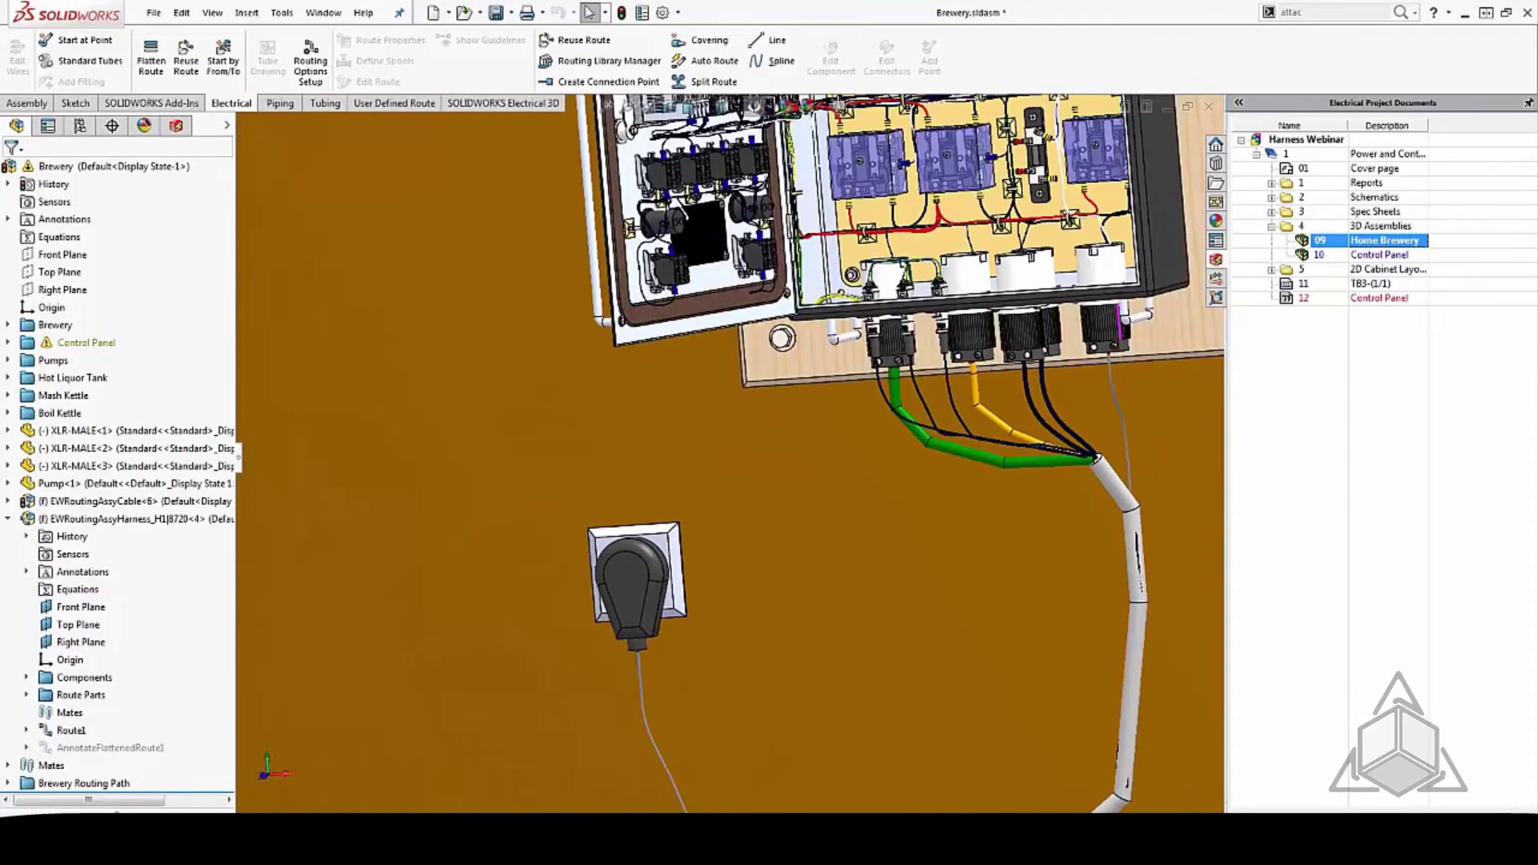
pyautogui.scroll(5, 1074, 354)
pyautogui.scroll(-5, 929, 361)
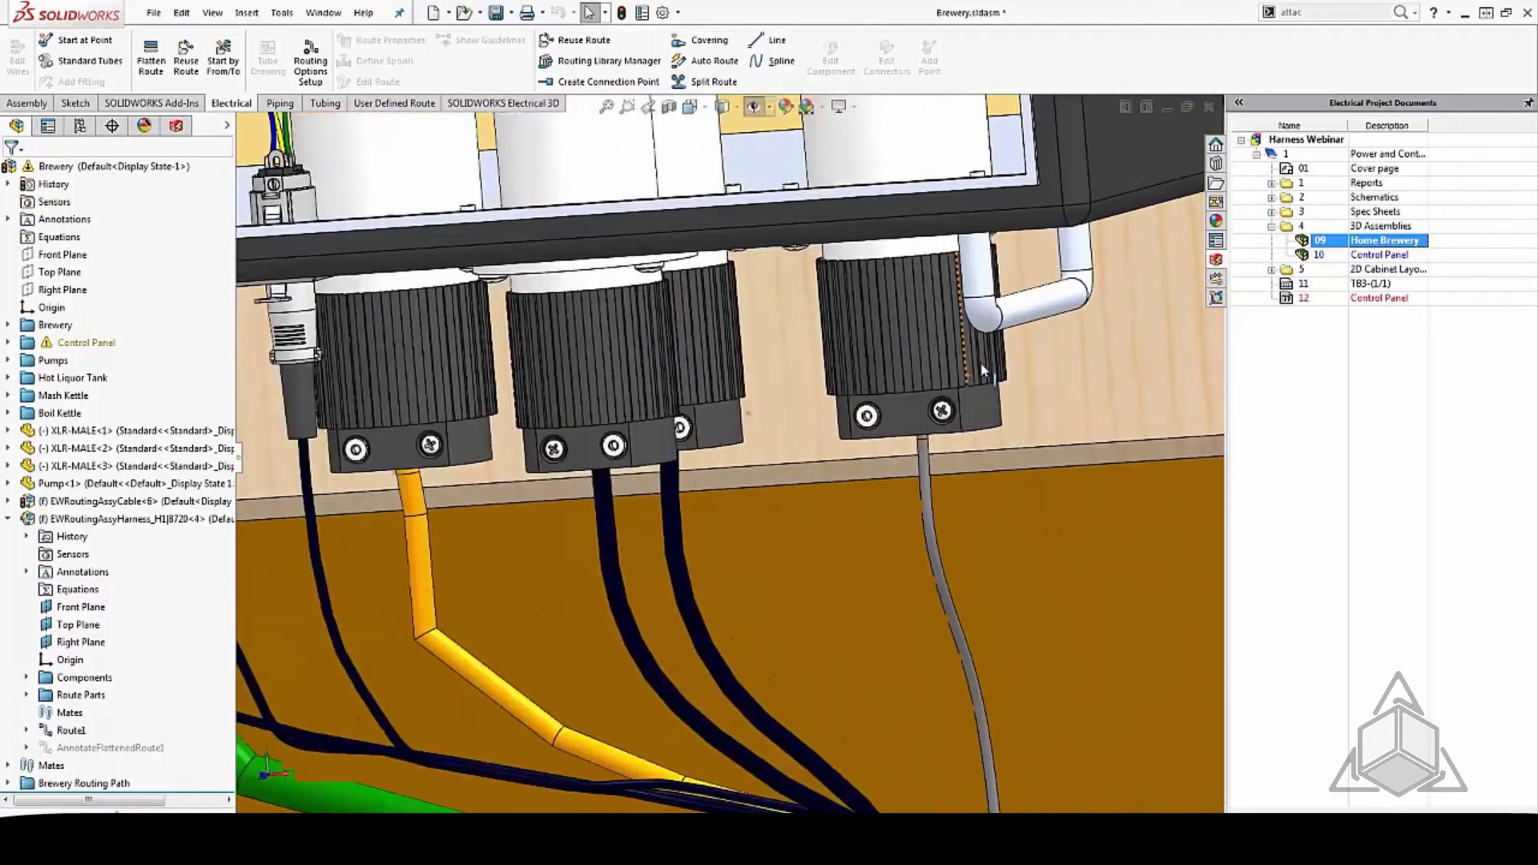
pyautogui.press('Tab')
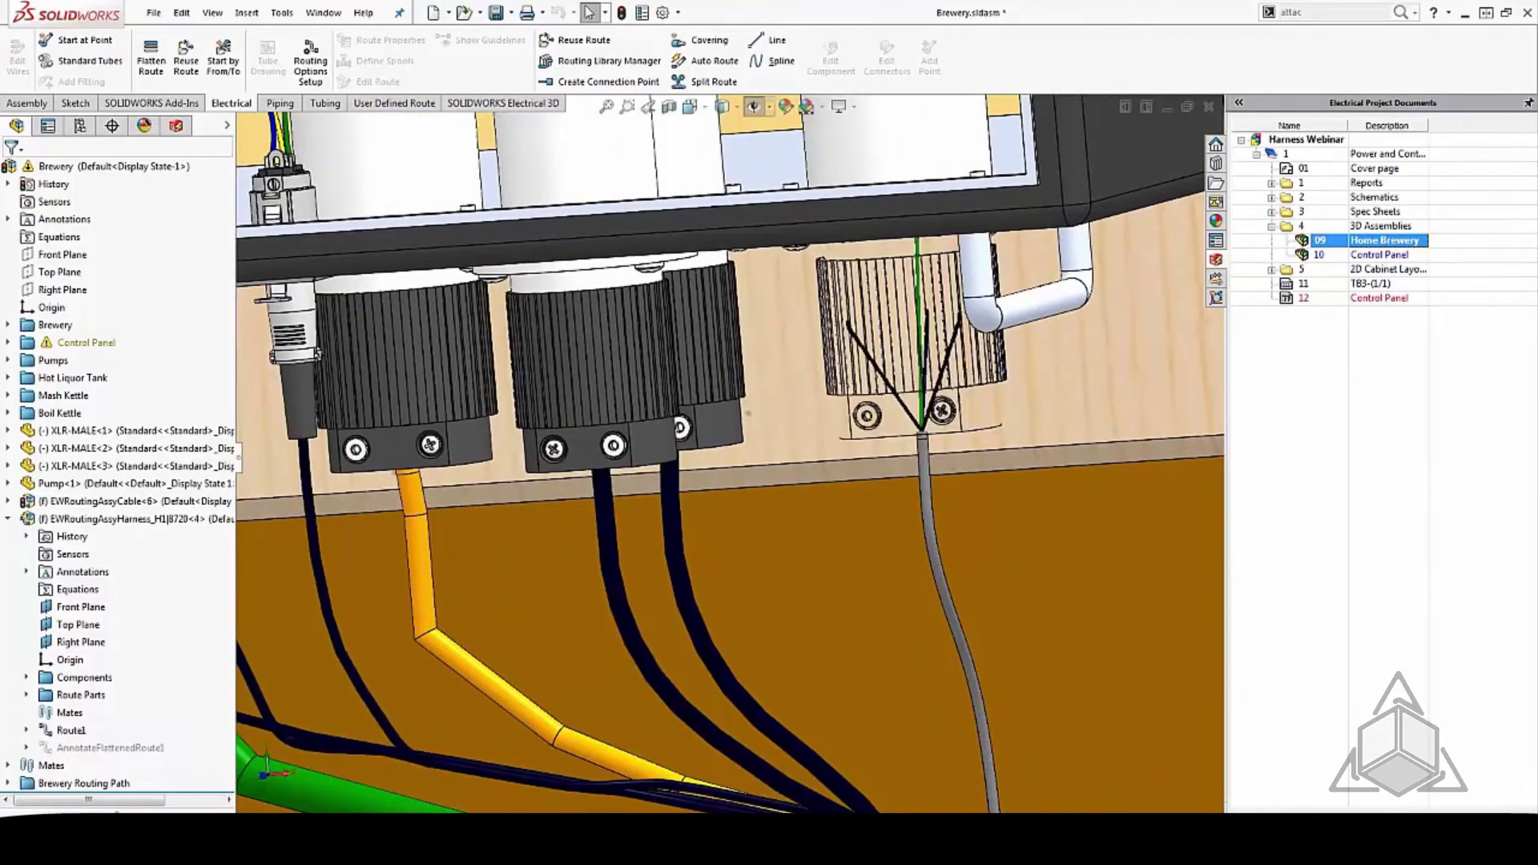
# Step: Examine the grey cable's exposed cores and hide the neighbouring J5 three-wire power plug to expose its cable end for comparison
pyautogui.scroll(-2, 922, 362)
pyautogui.scroll(-2, 925, 295)
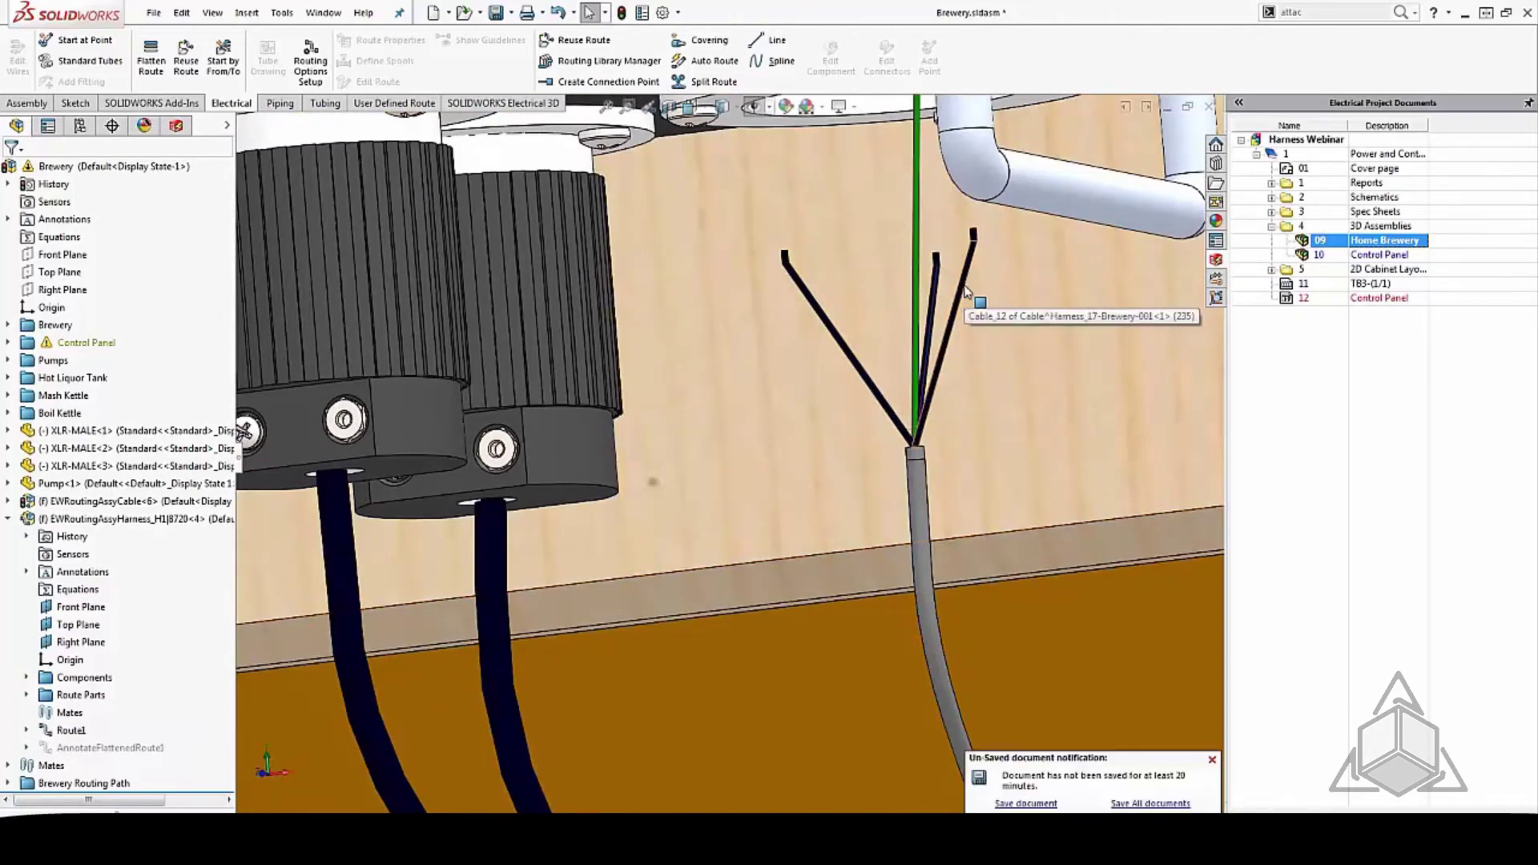
pyautogui.scroll(2, 912, 228)
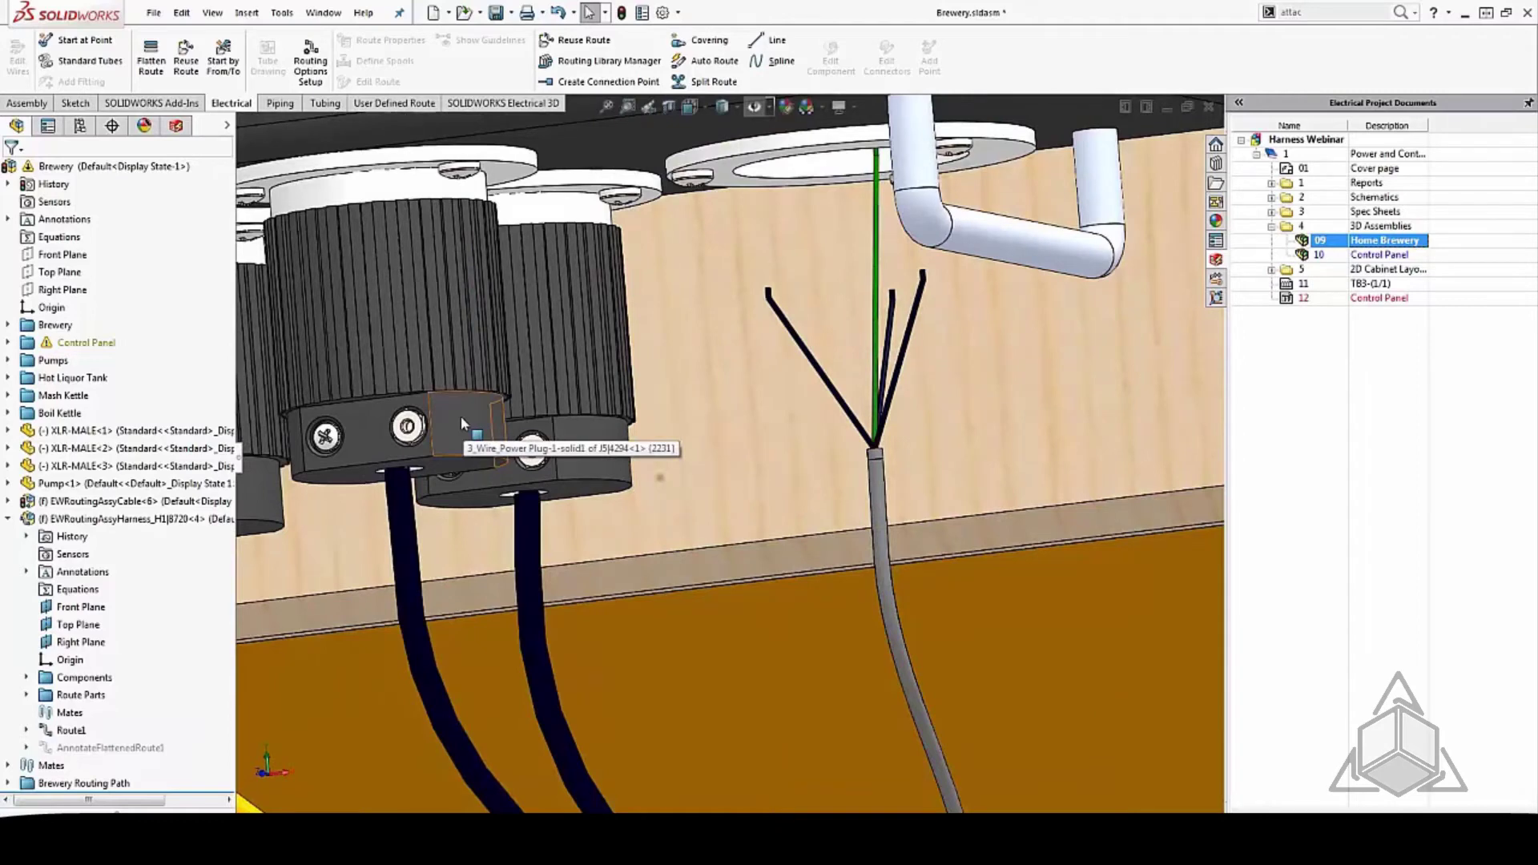
pyautogui.press('Tab')
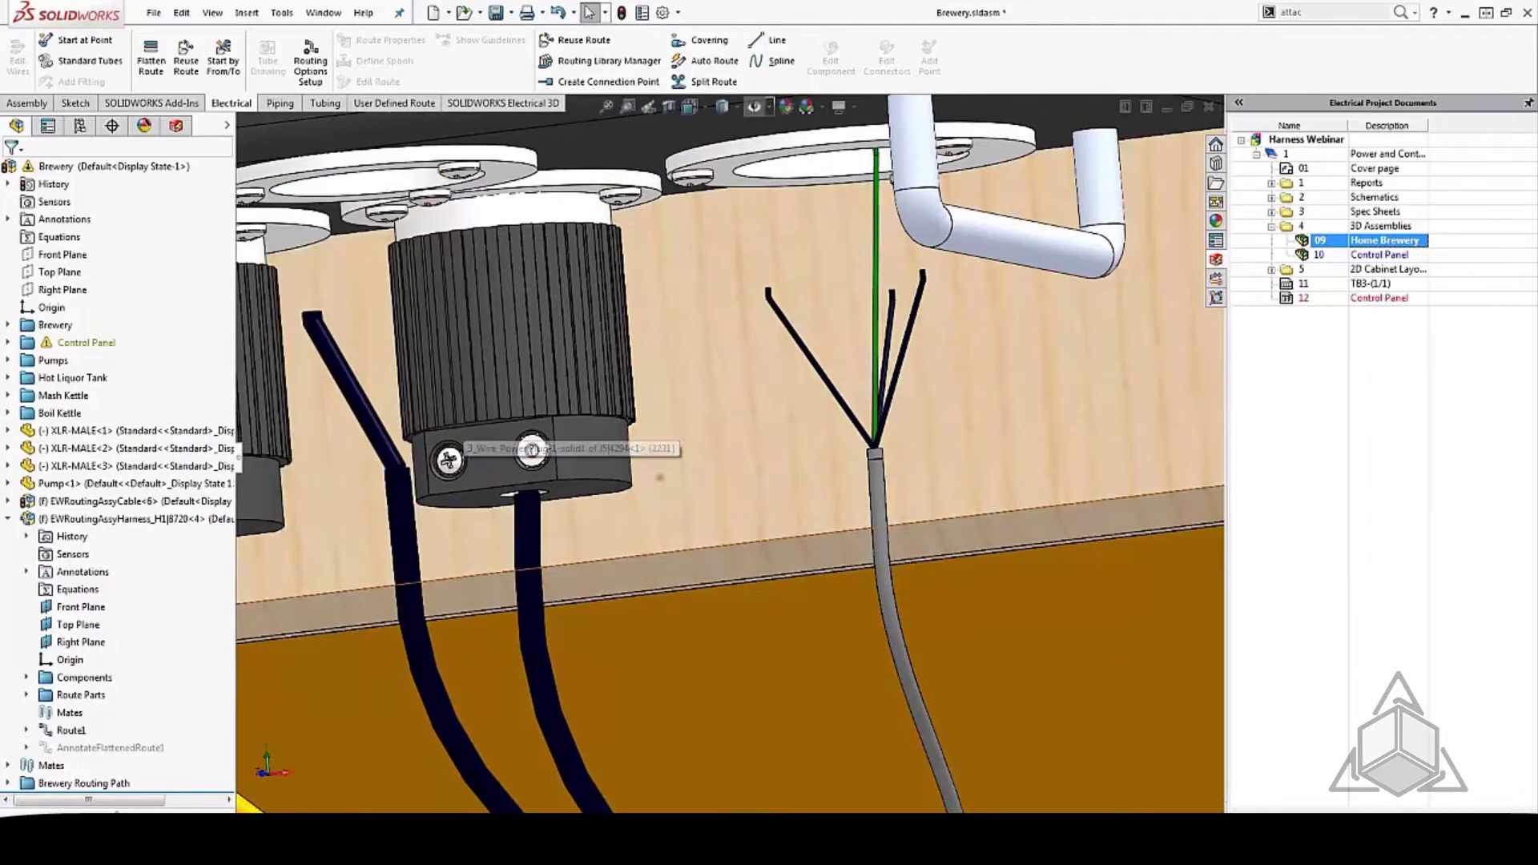
# Step: Show both hidden power plugs beneath the control cabinet again, on the grey cable and on the black cable
pyautogui.scroll(2, 399, 495)
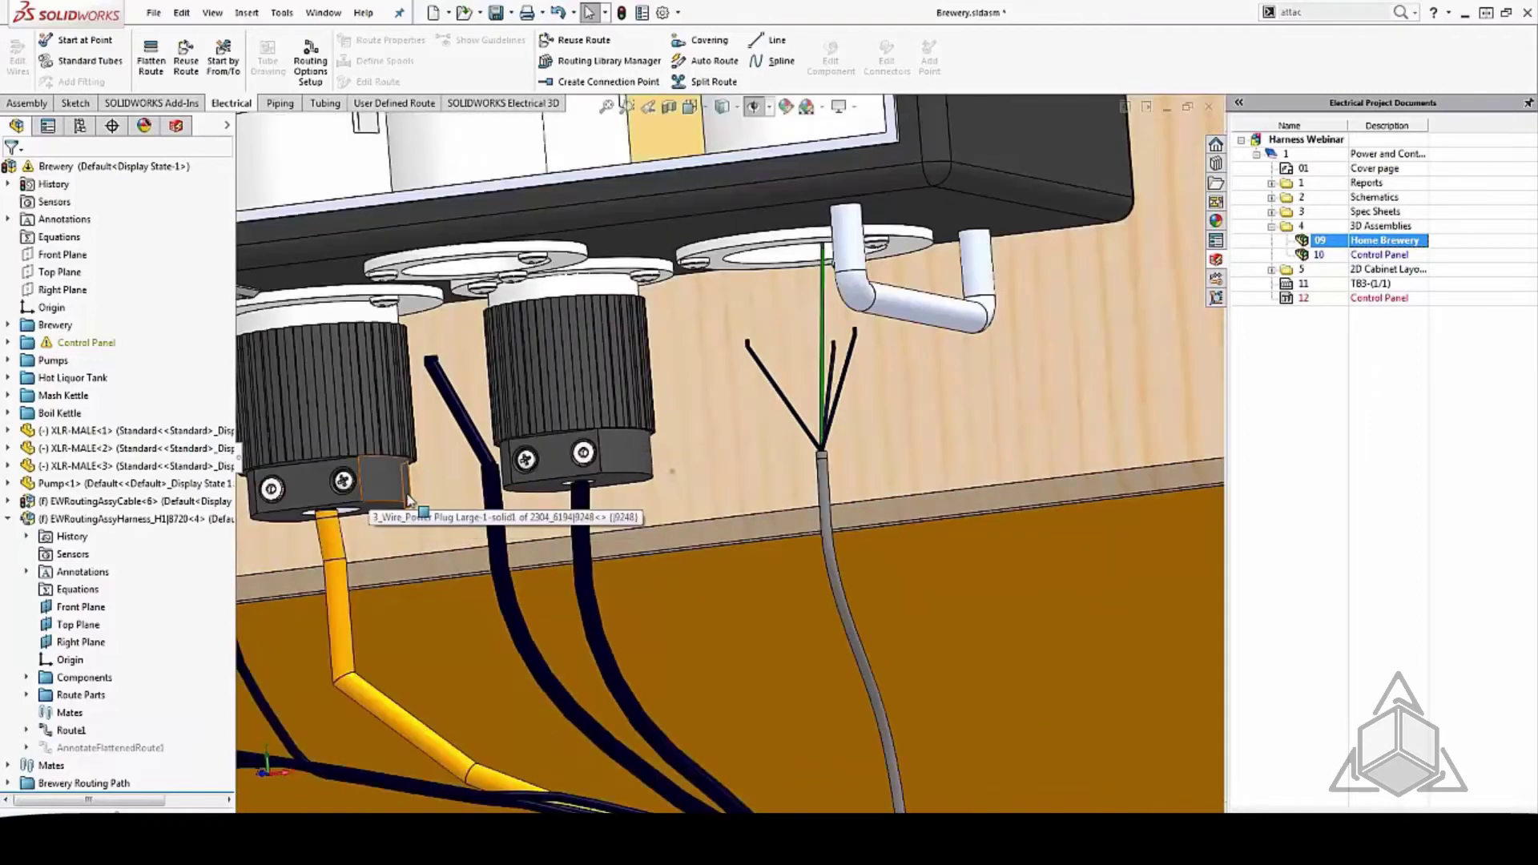
pyautogui.scroll(2, 408, 501)
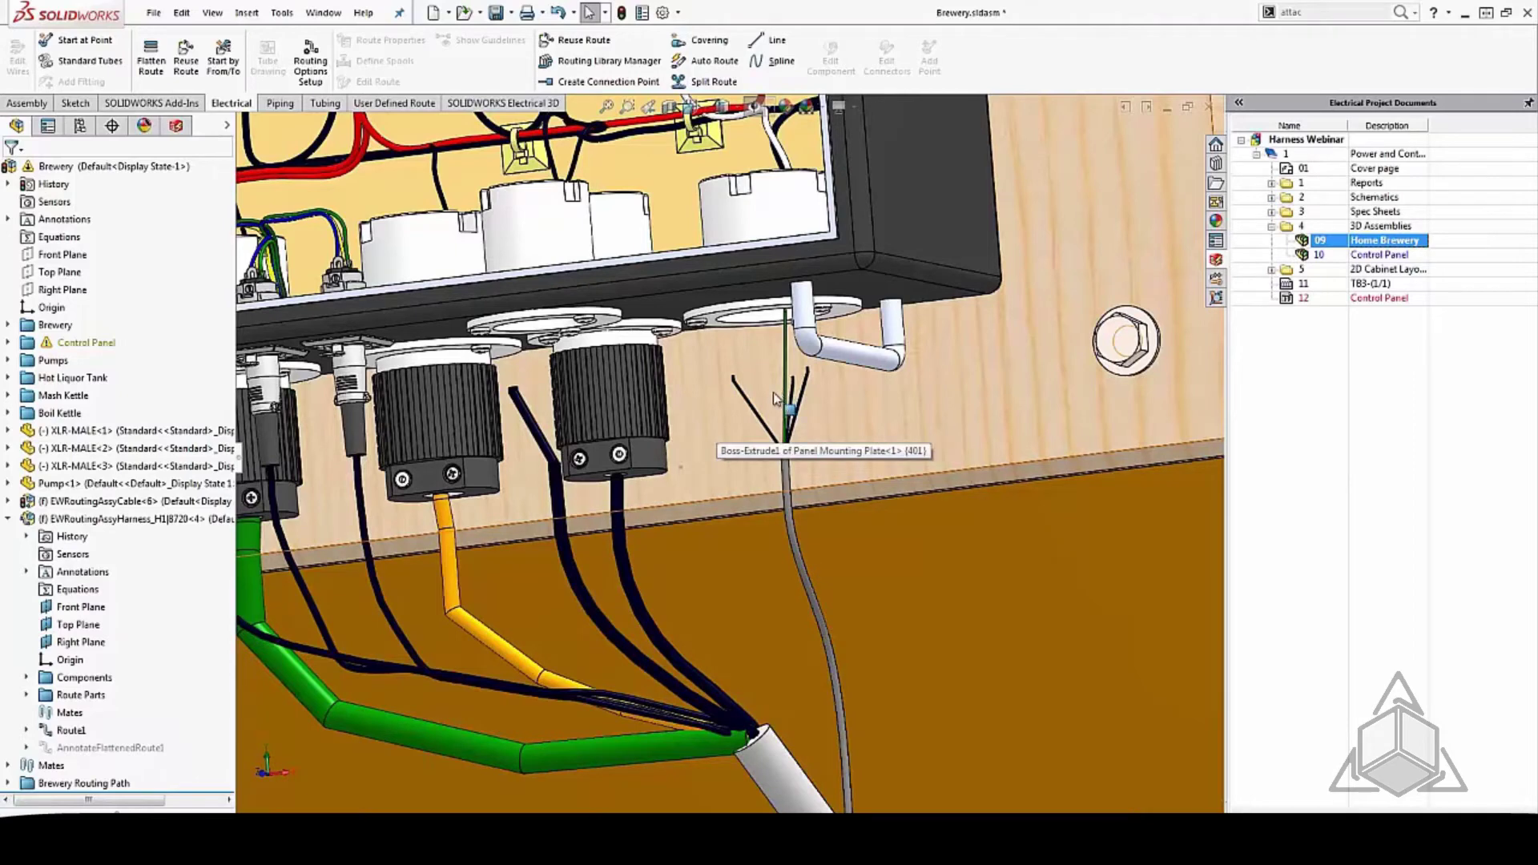
pyautogui.hotkey('shift', 'Tab')
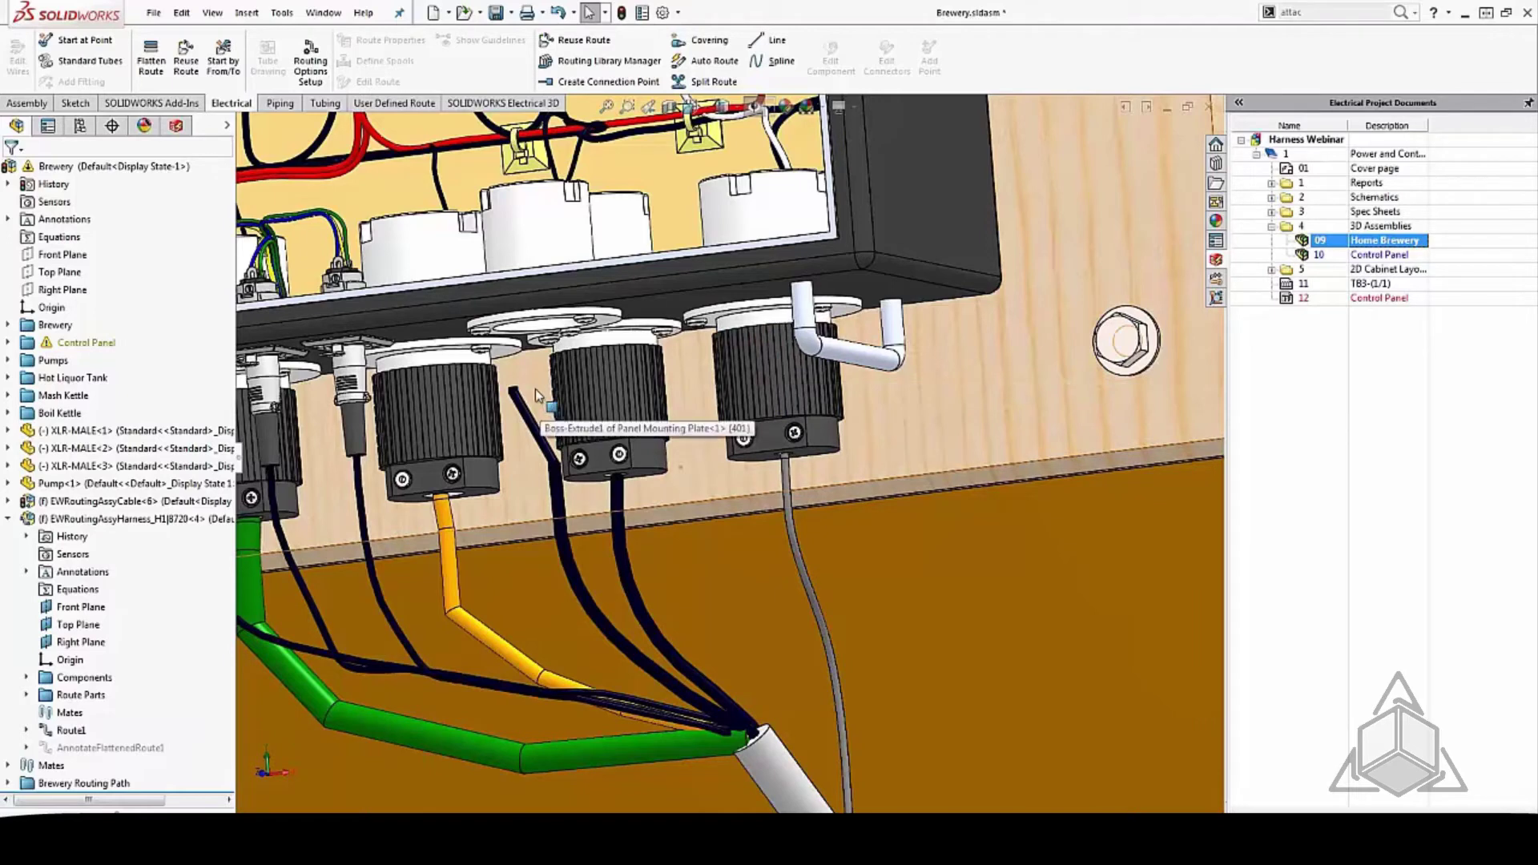
pyautogui.hotkey('shift', 'Tab')
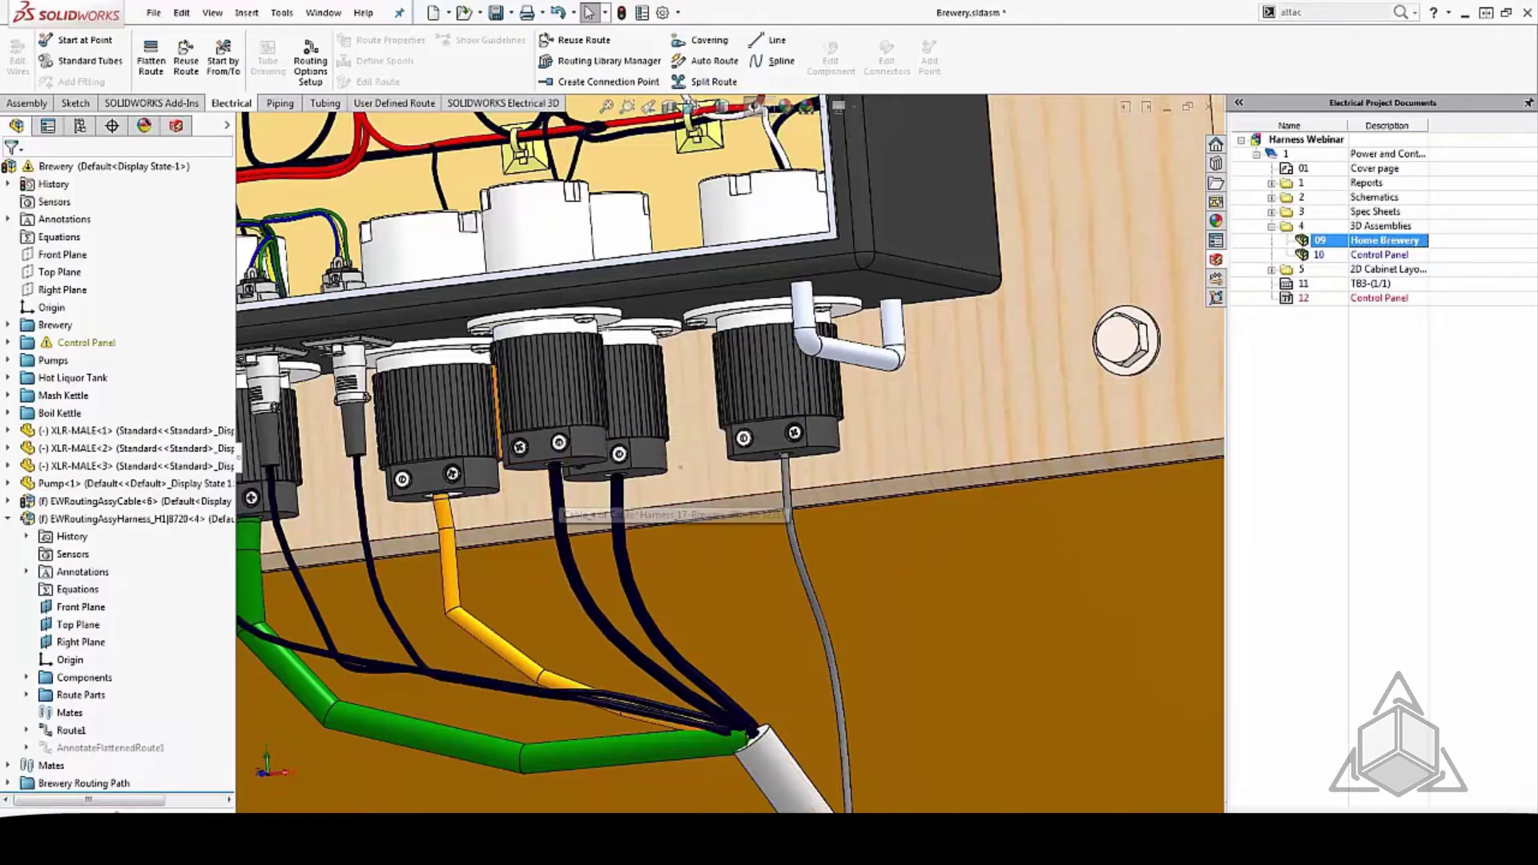
# Step: Open the 4_Wire_Power Plug Large FULL part from the assembly in its own window, declining feature recognition
pyautogui.click(815, 445)
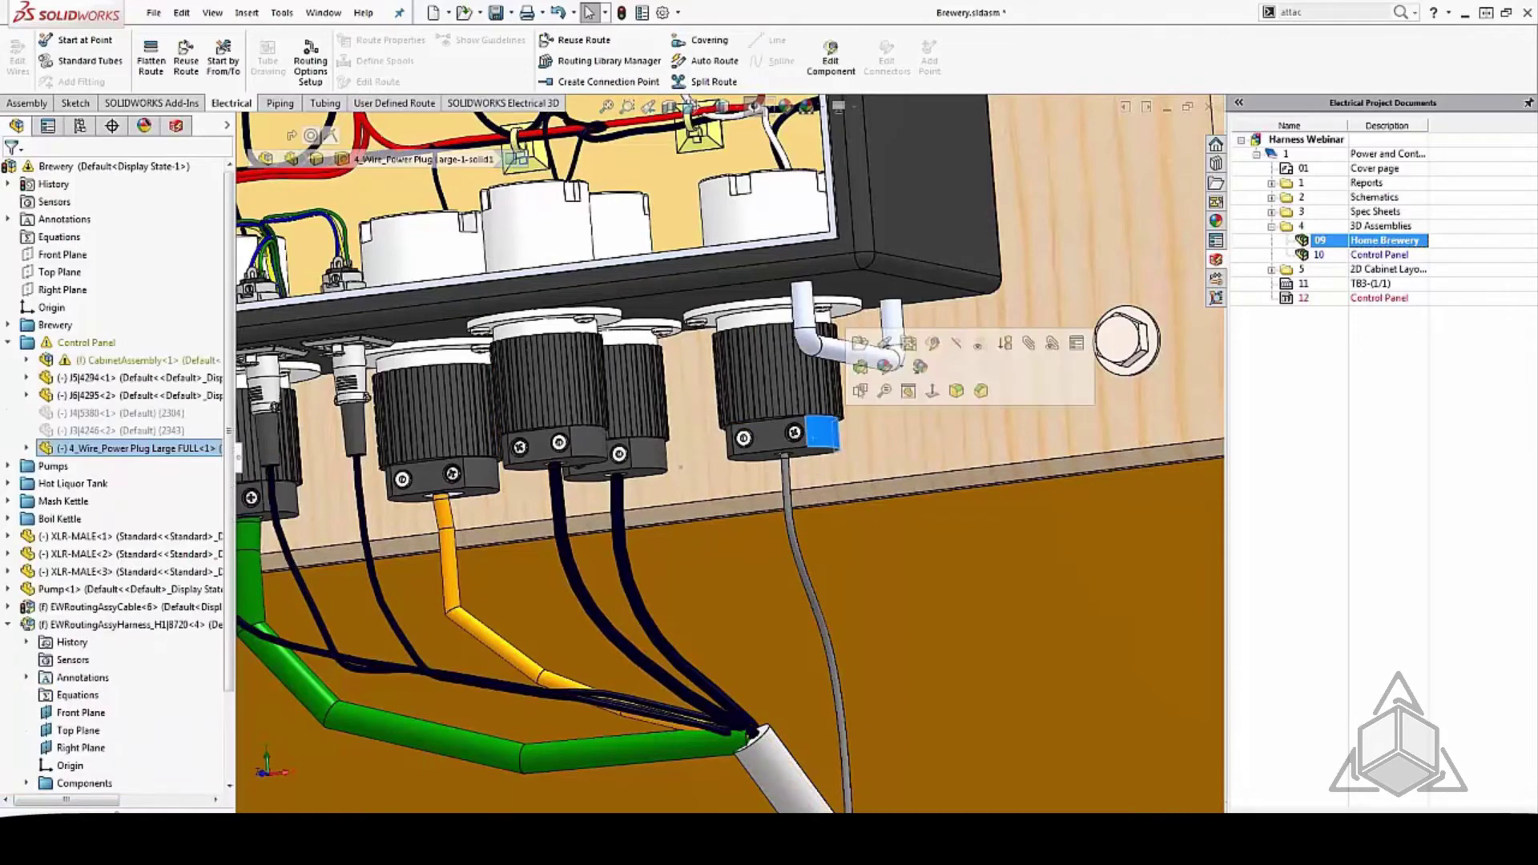
pyautogui.click(863, 346)
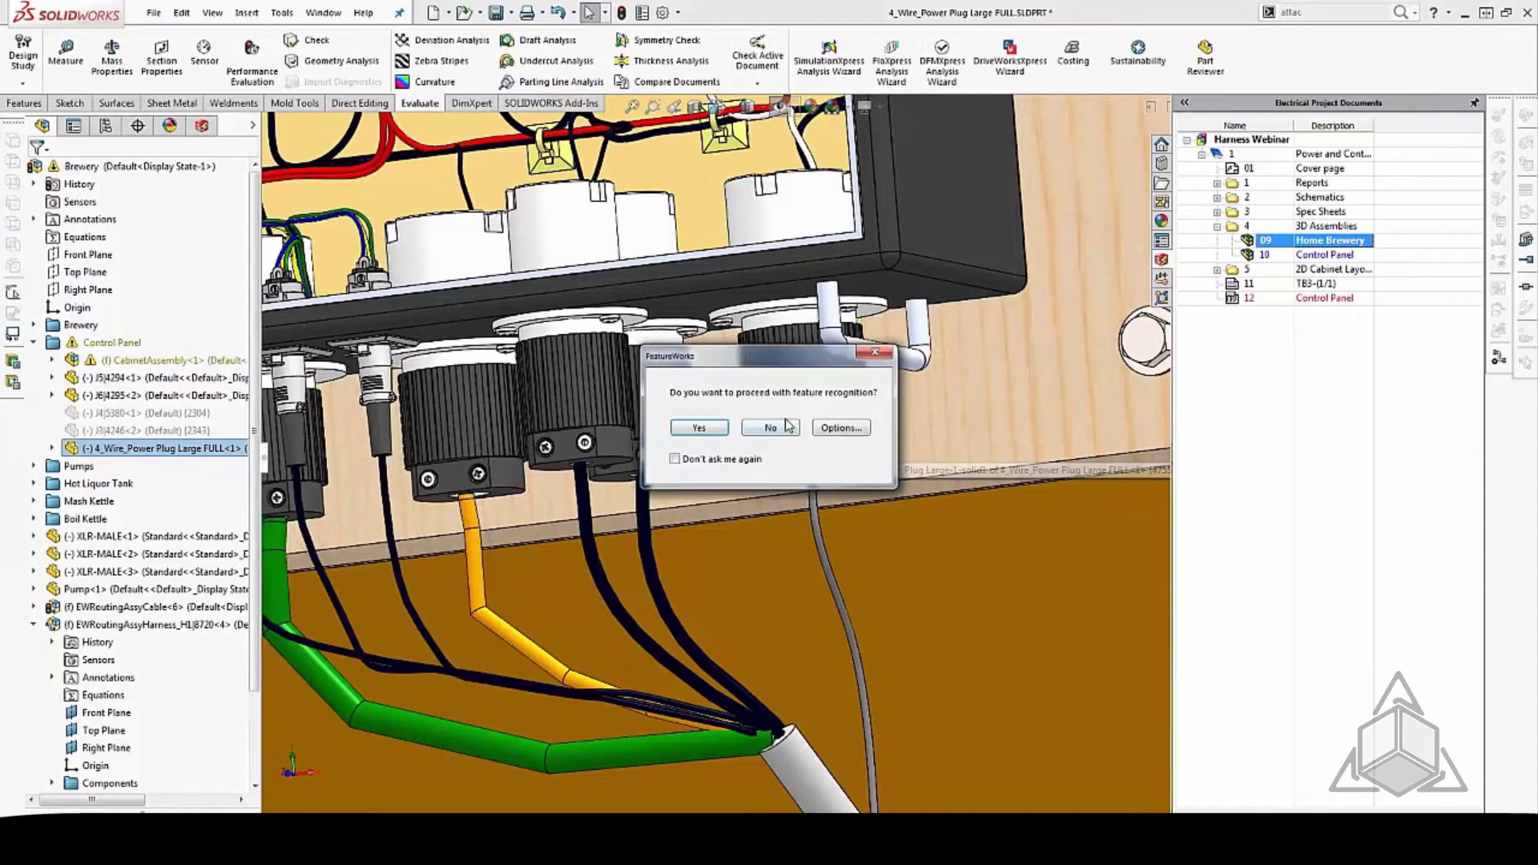
pyautogui.click(770, 427)
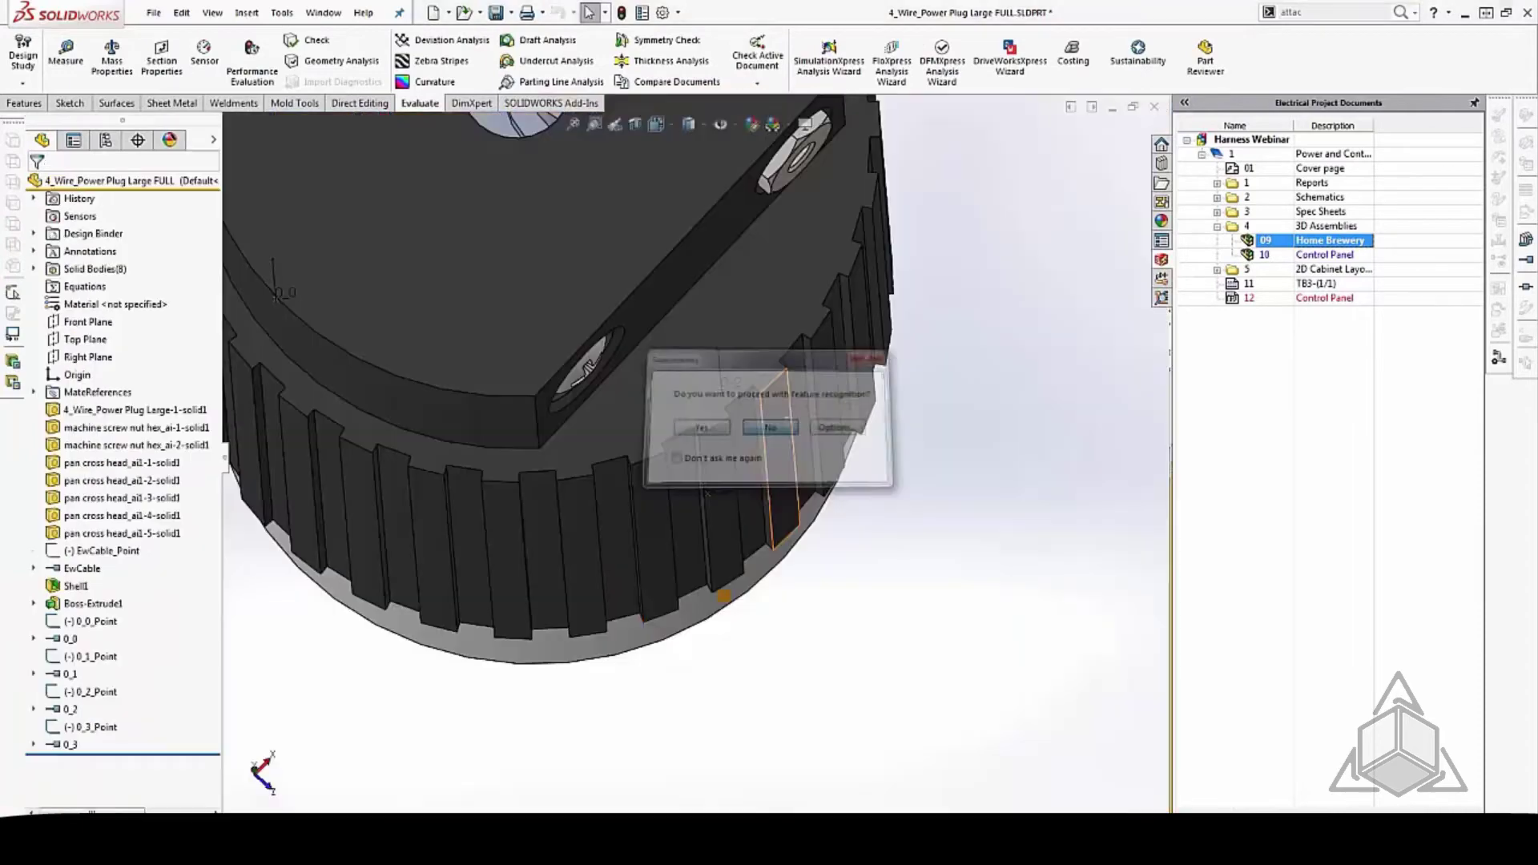
# Step: Examine where the plug's EwCable cable connection point and its 0_0, 0_1, 0_2 and 0_3 core connection points are located
pyautogui.scroll(5, 635, 525)
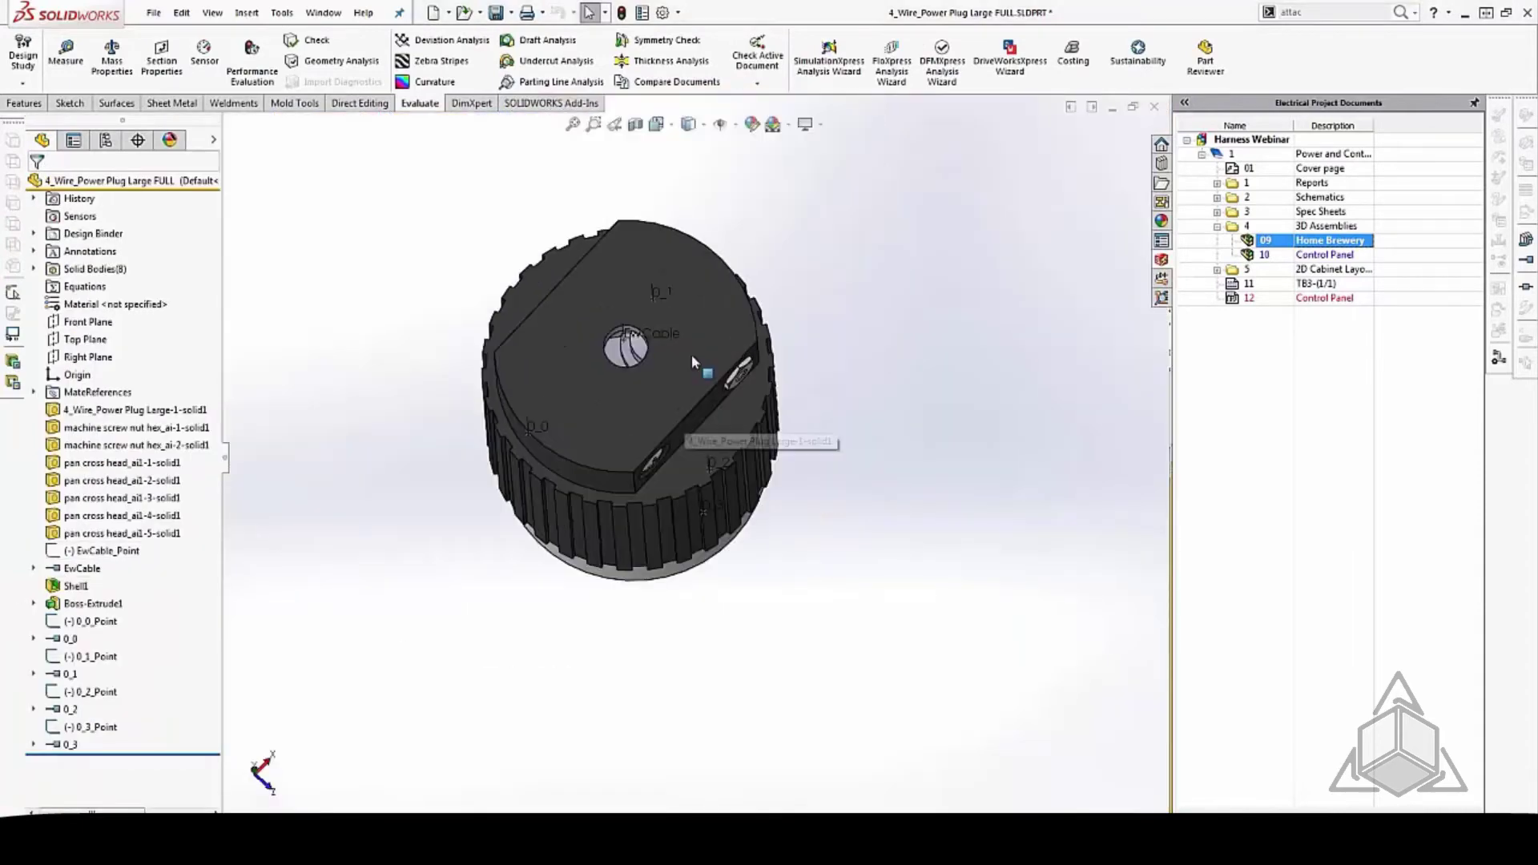
pyautogui.moveTo(691, 354); pyautogui.dragTo(615, 331, button='middle')
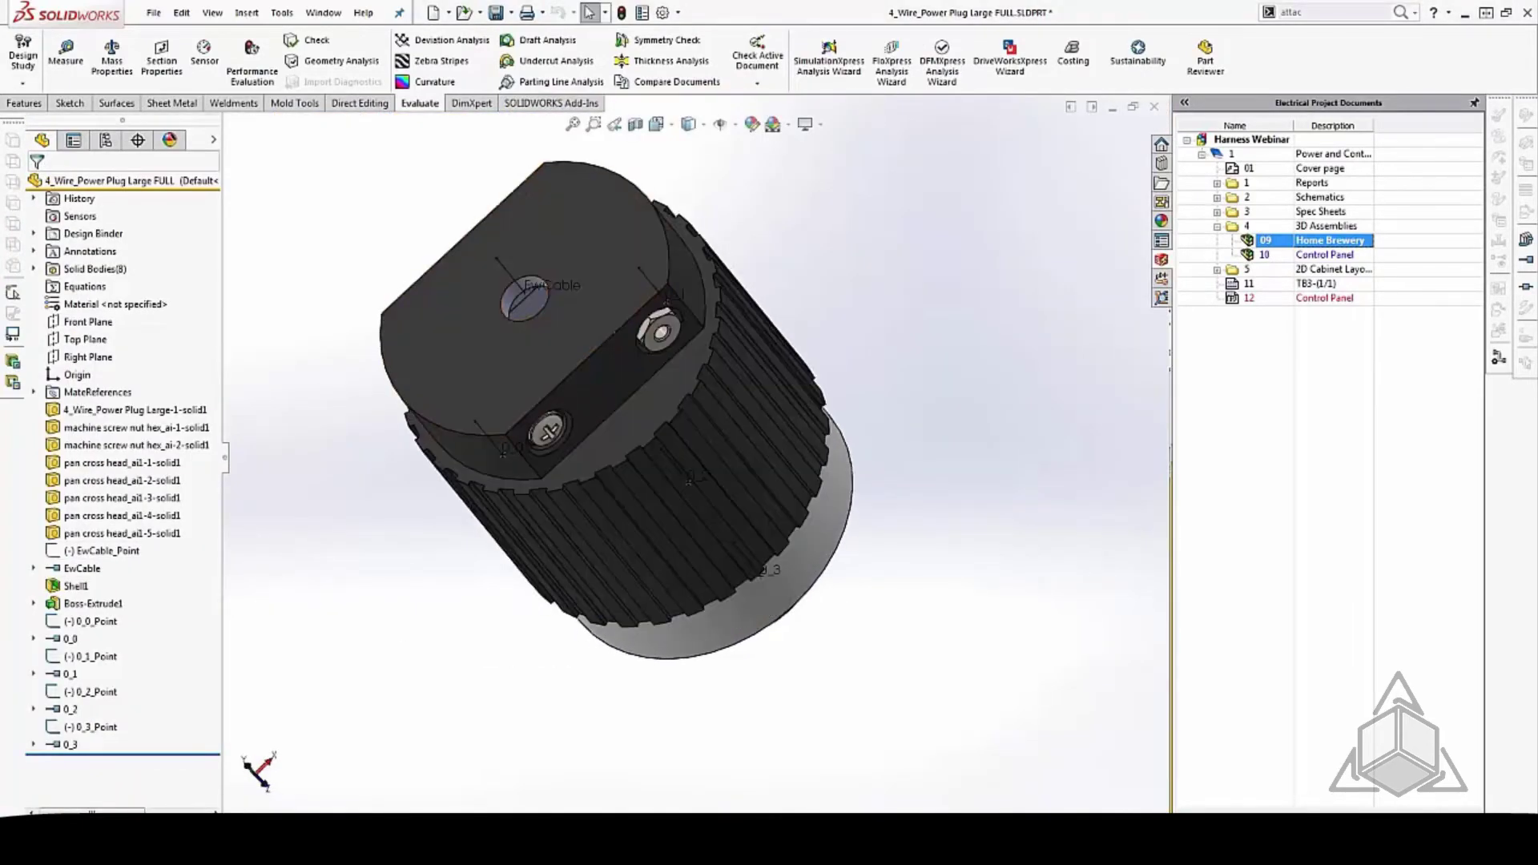
pyautogui.click(81, 574)
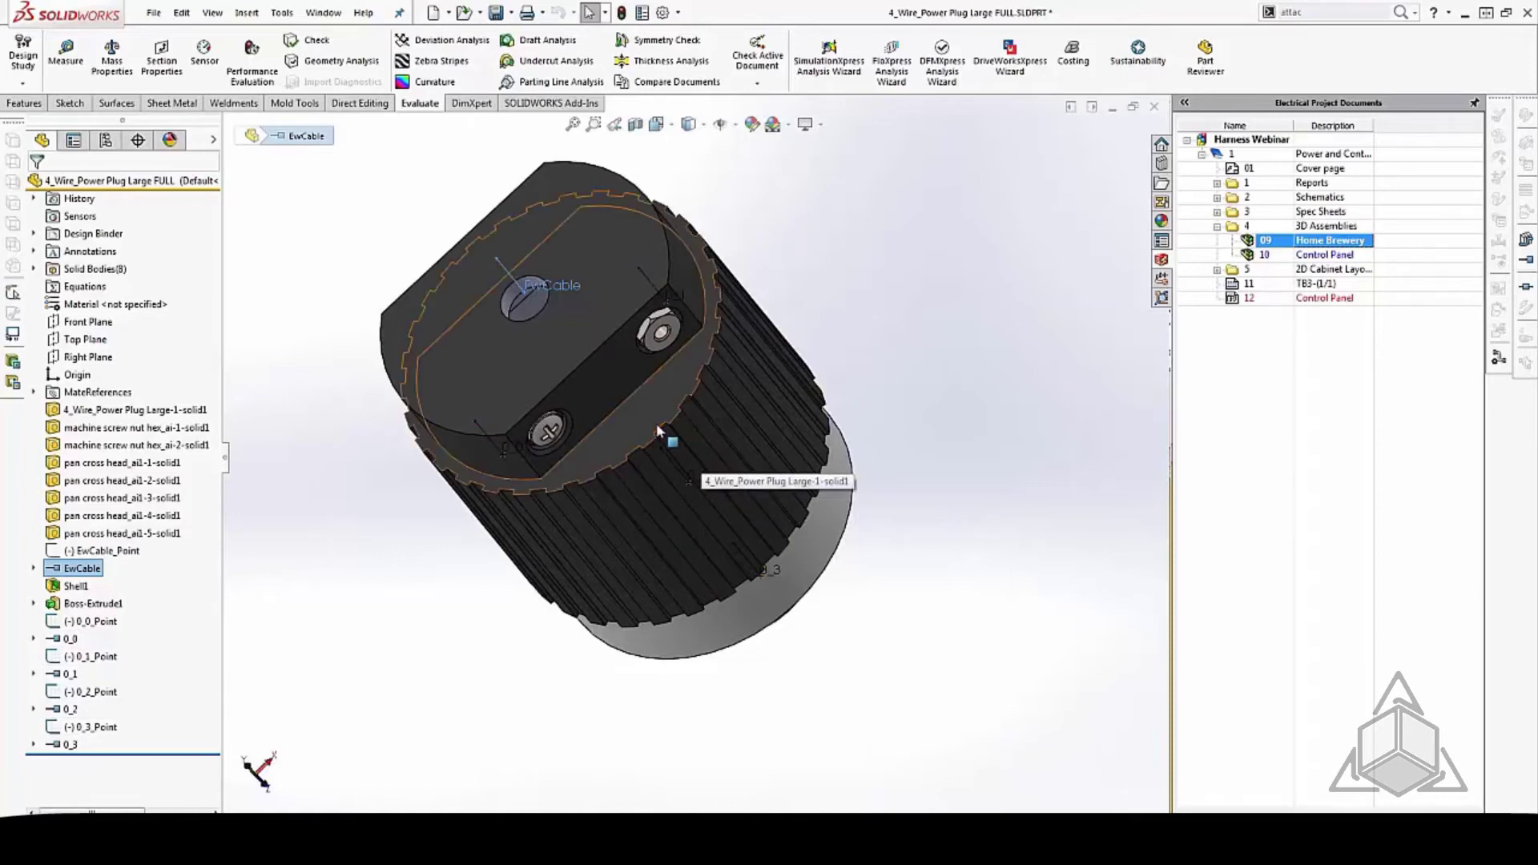
pyautogui.moveTo(563, 364); pyautogui.dragTo(588, 413, button='middle')
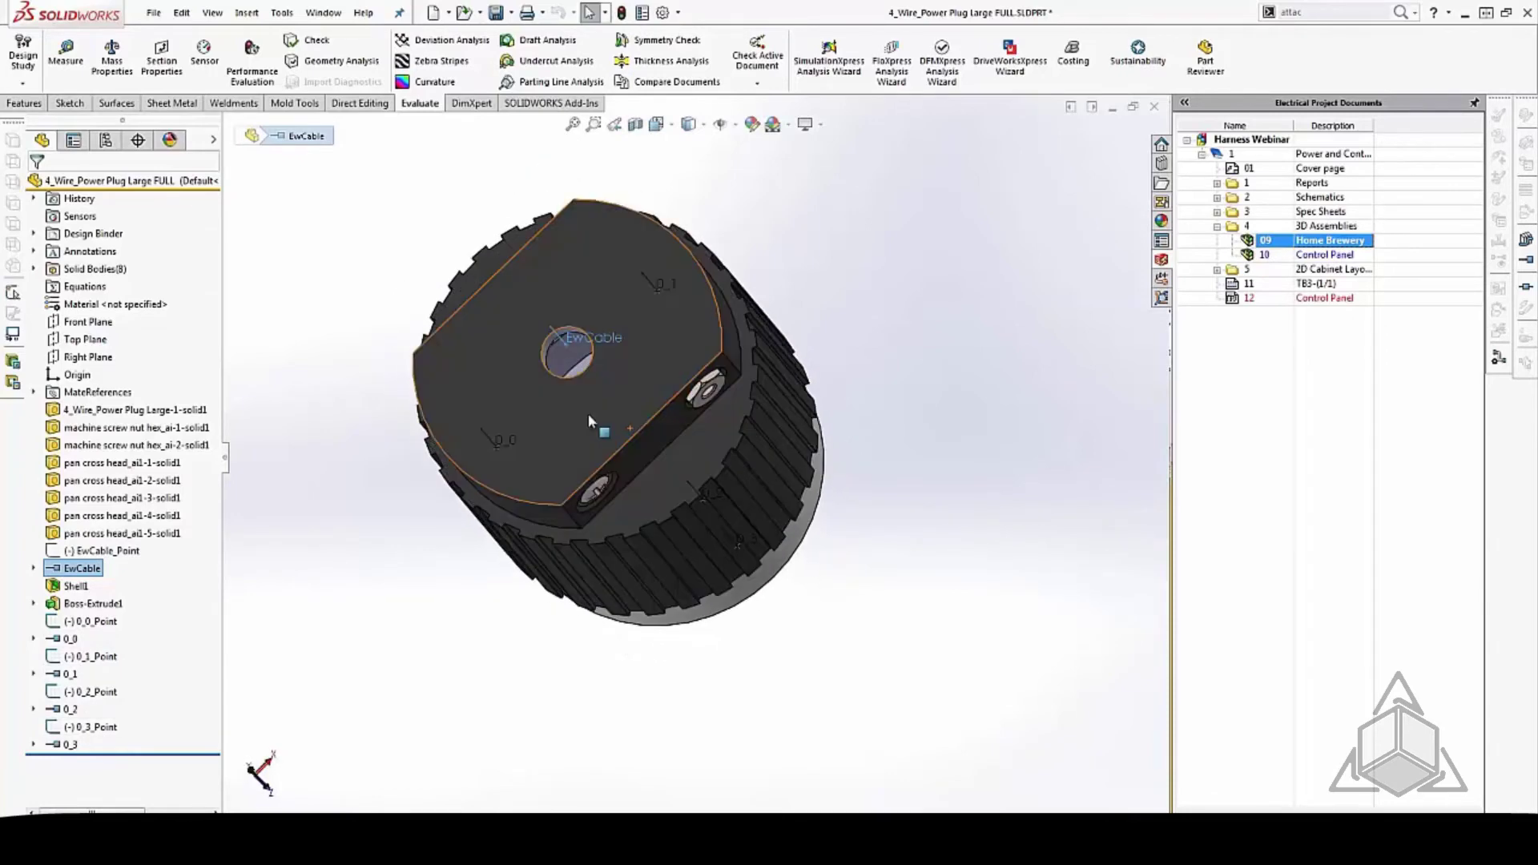
pyautogui.click(69, 639)
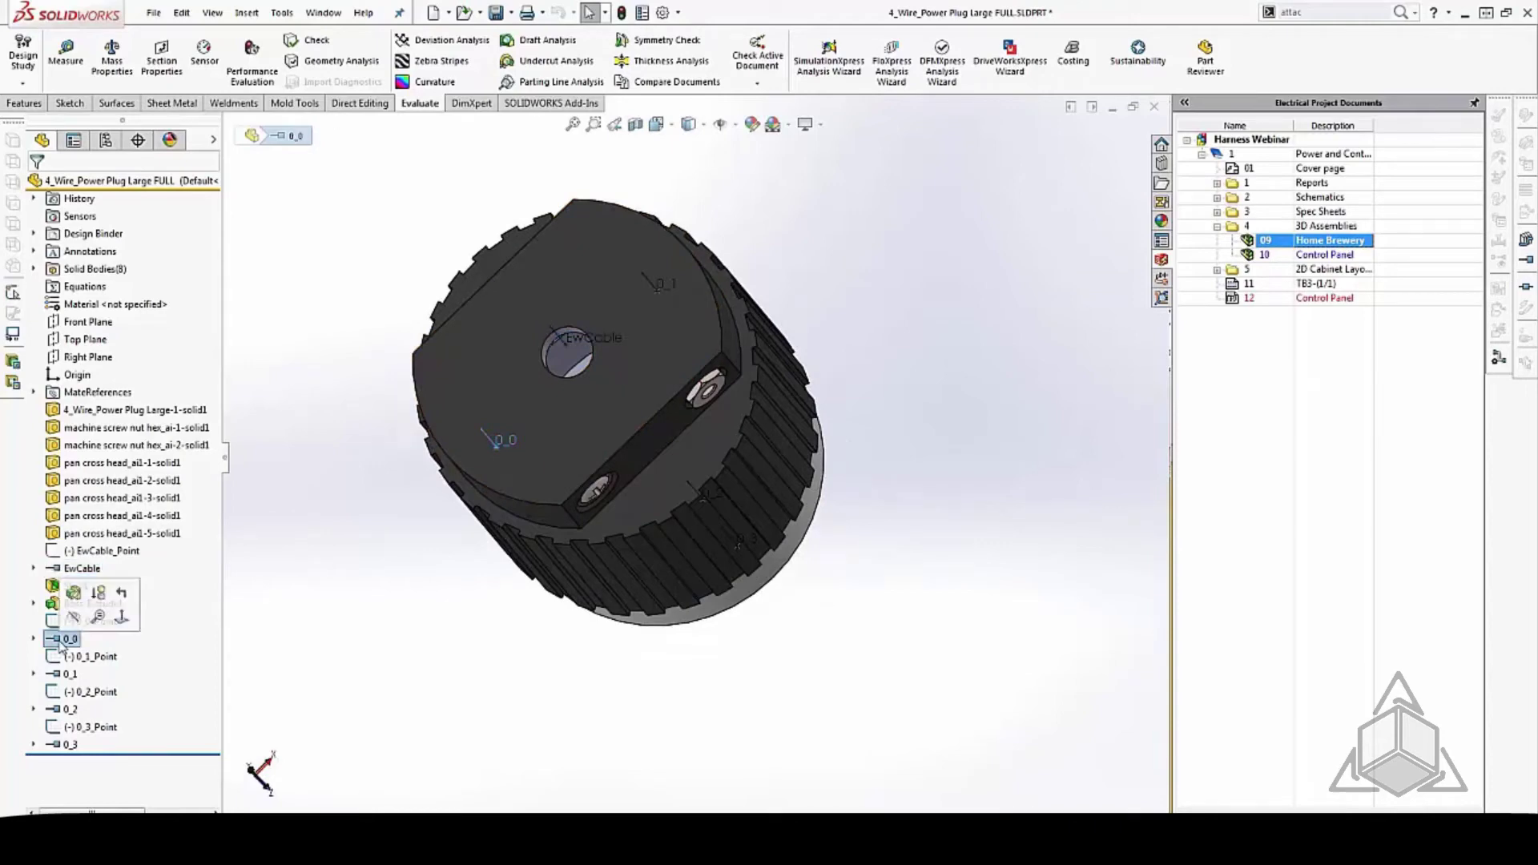
pyautogui.click(69, 674)
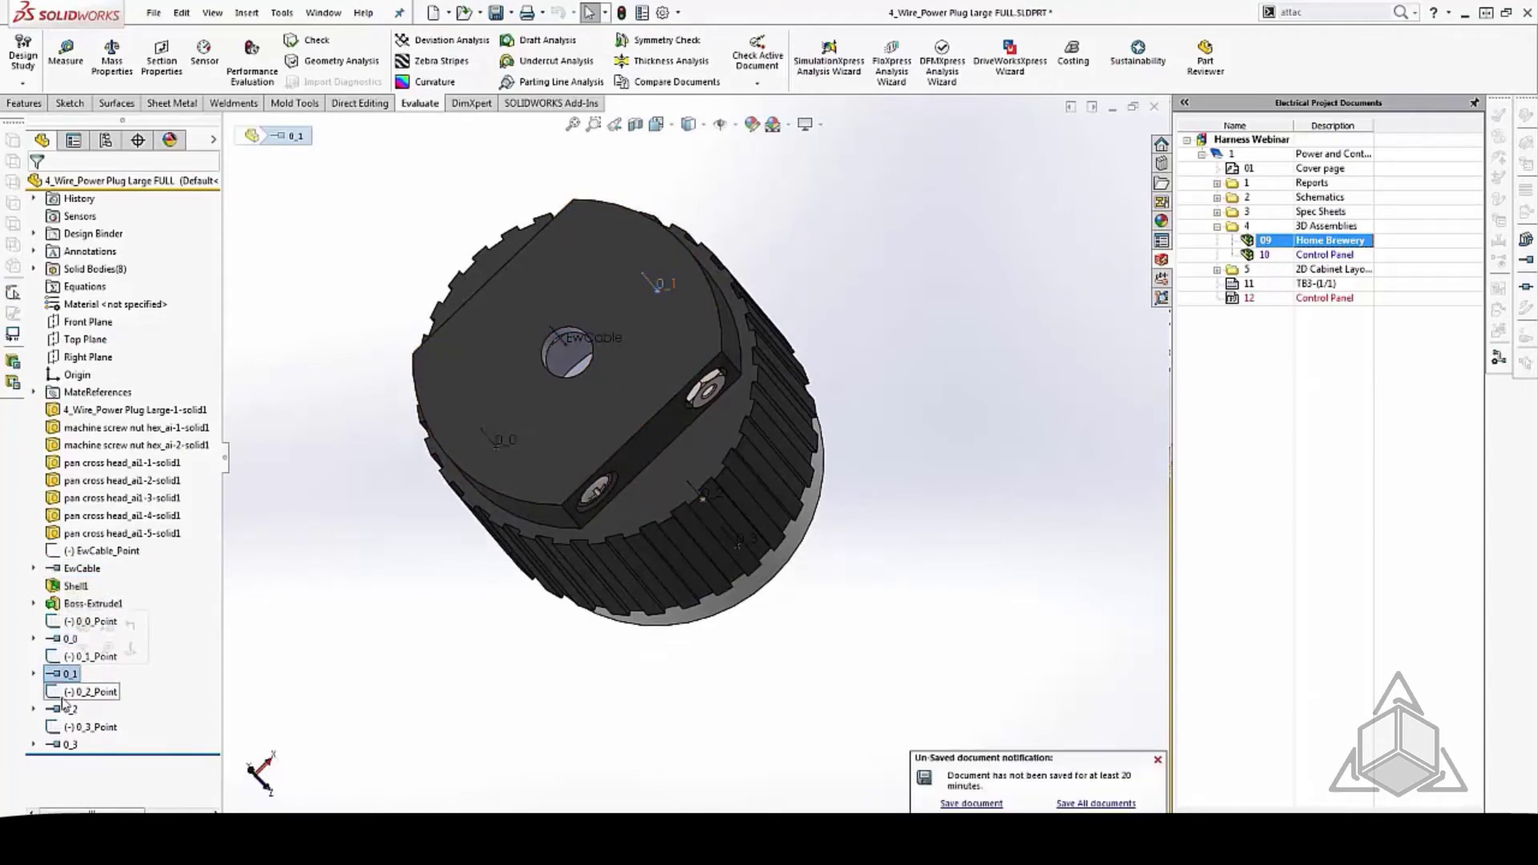
pyautogui.click(68, 710)
pyautogui.click(67, 745)
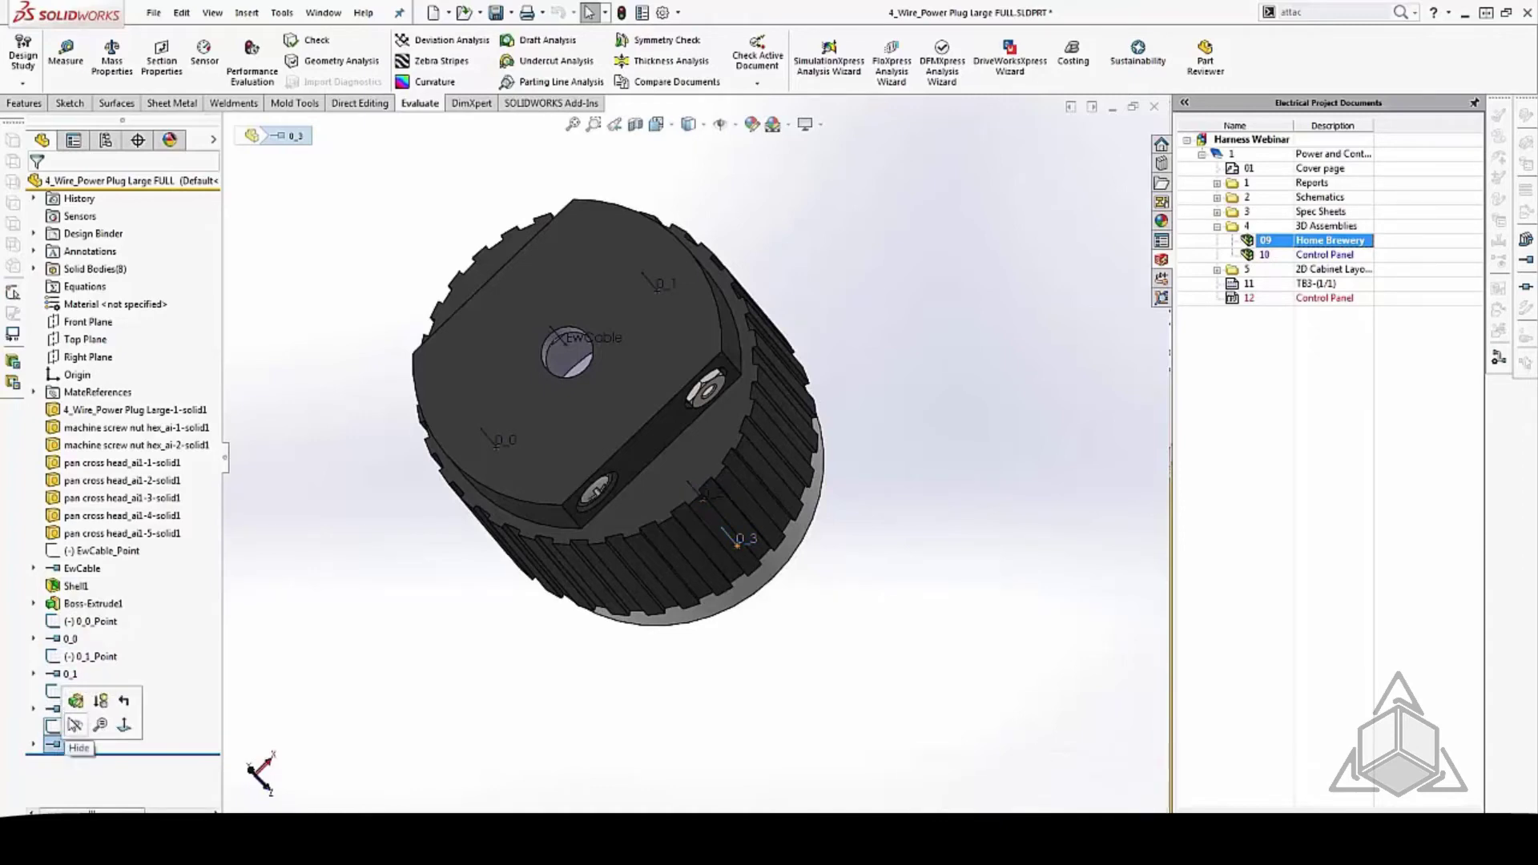
# Step: Close the plug part without saving it, and switch to the PowerPoint slide show at the Types of Routes slide
pyautogui.click(1155, 107)
pyautogui.click(809, 427)
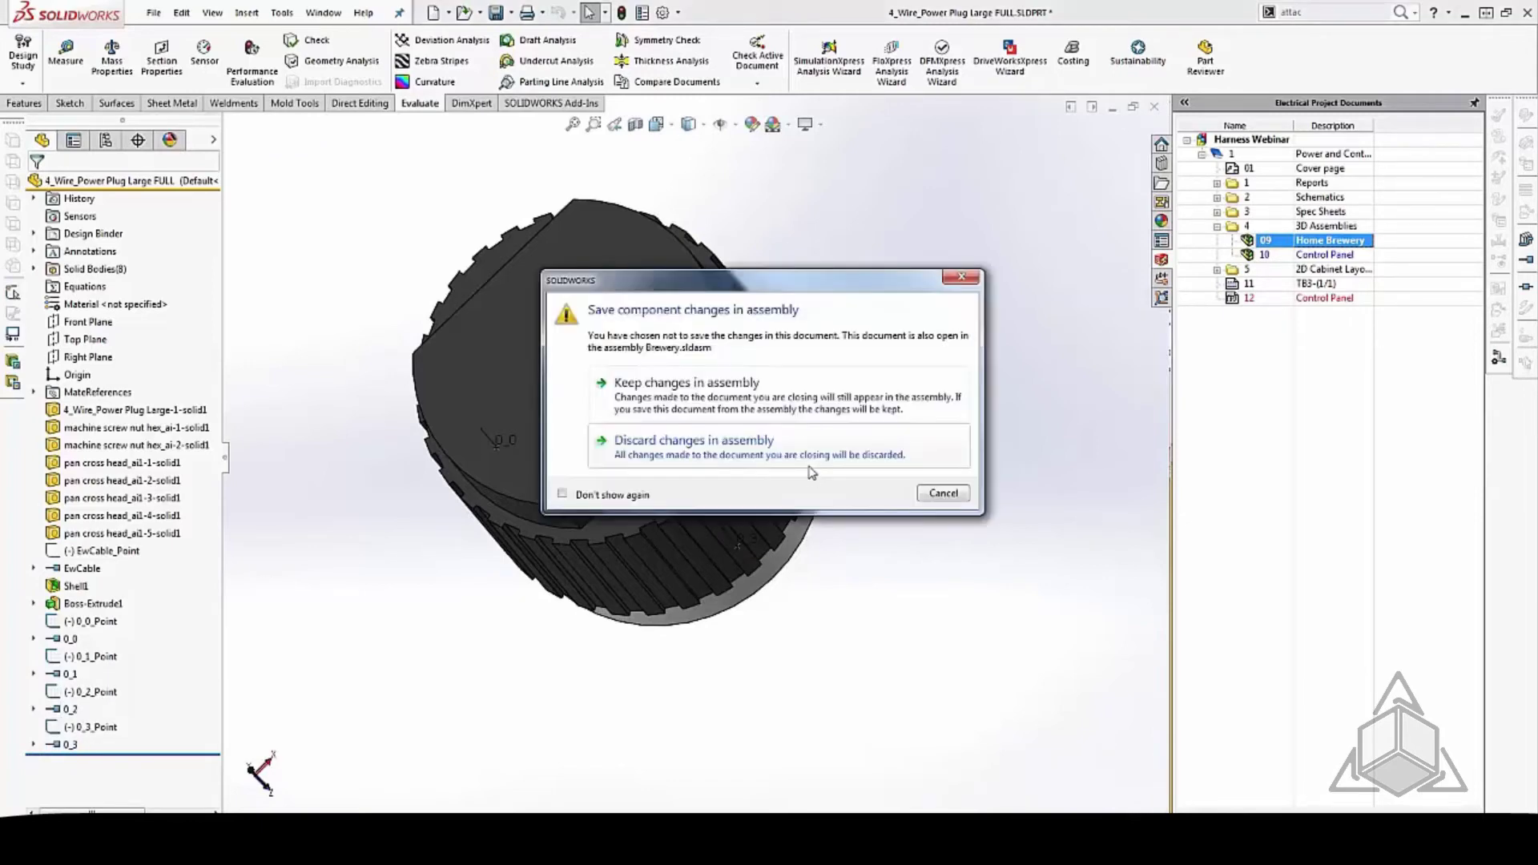
pyautogui.click(819, 408)
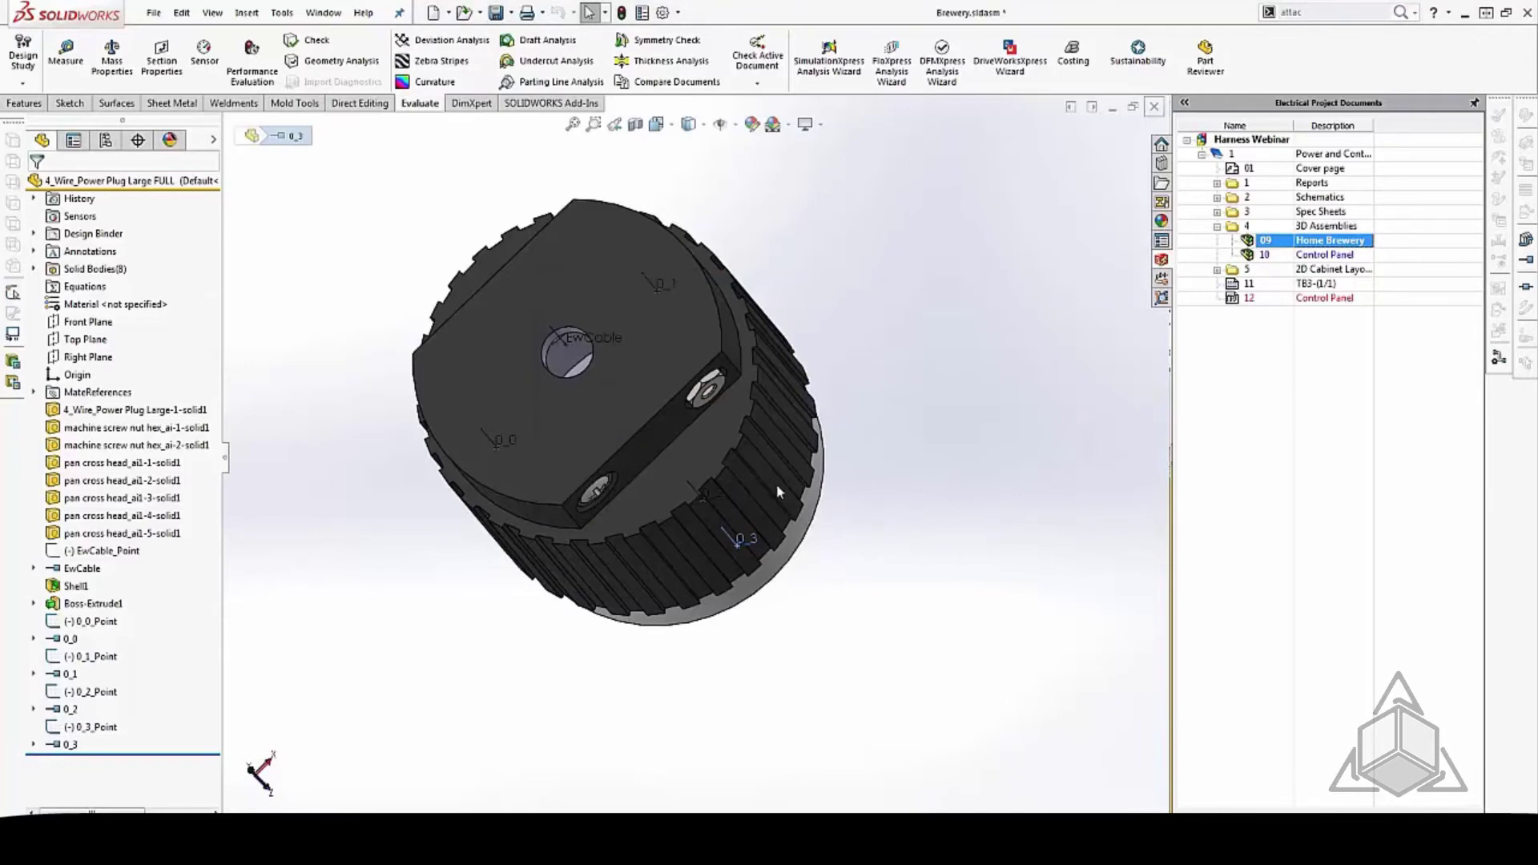
pyautogui.press('Right')
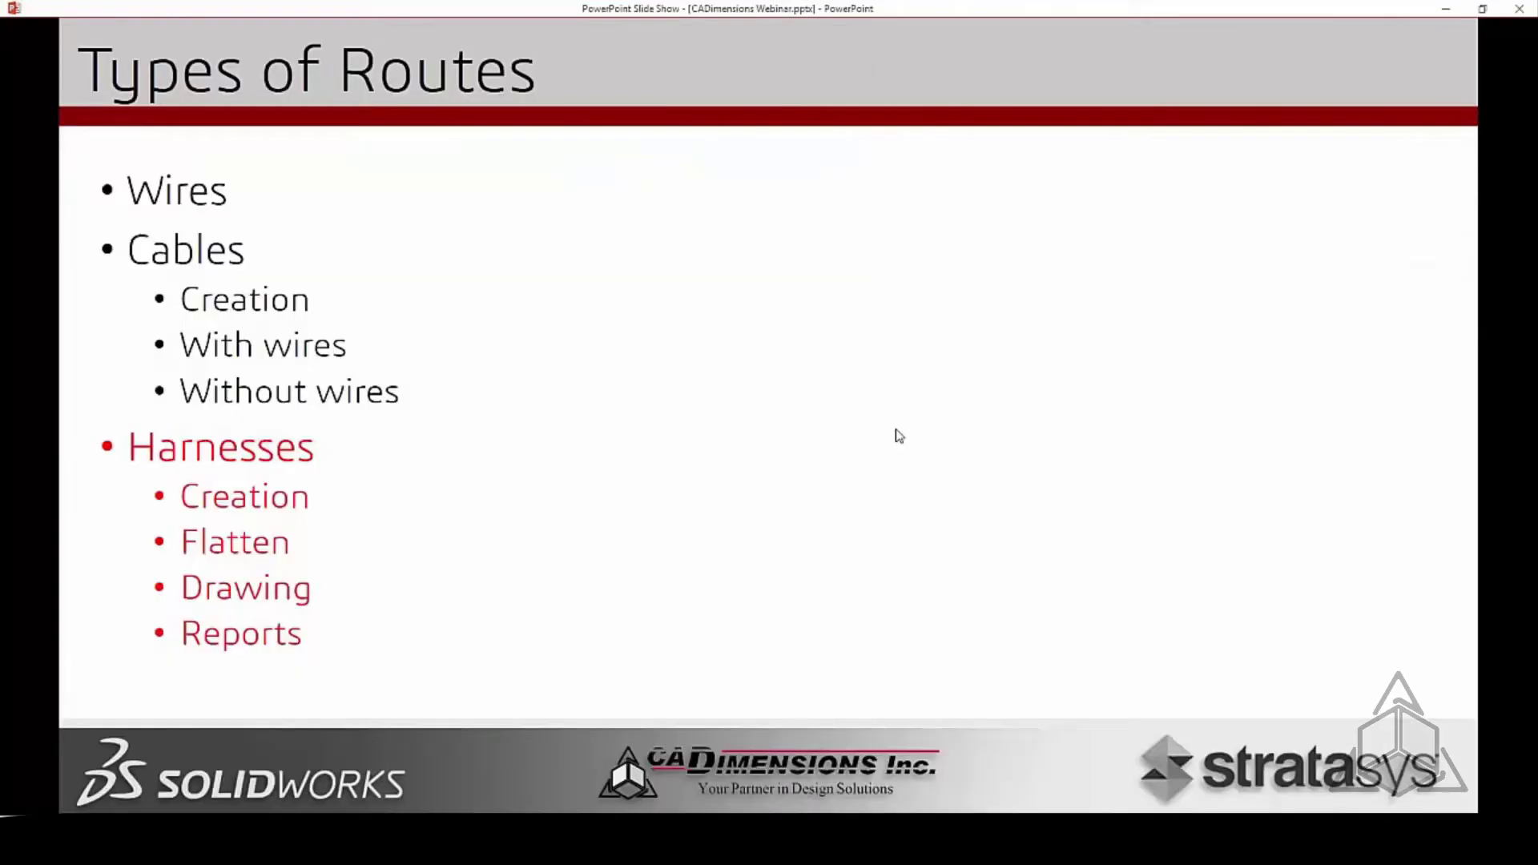
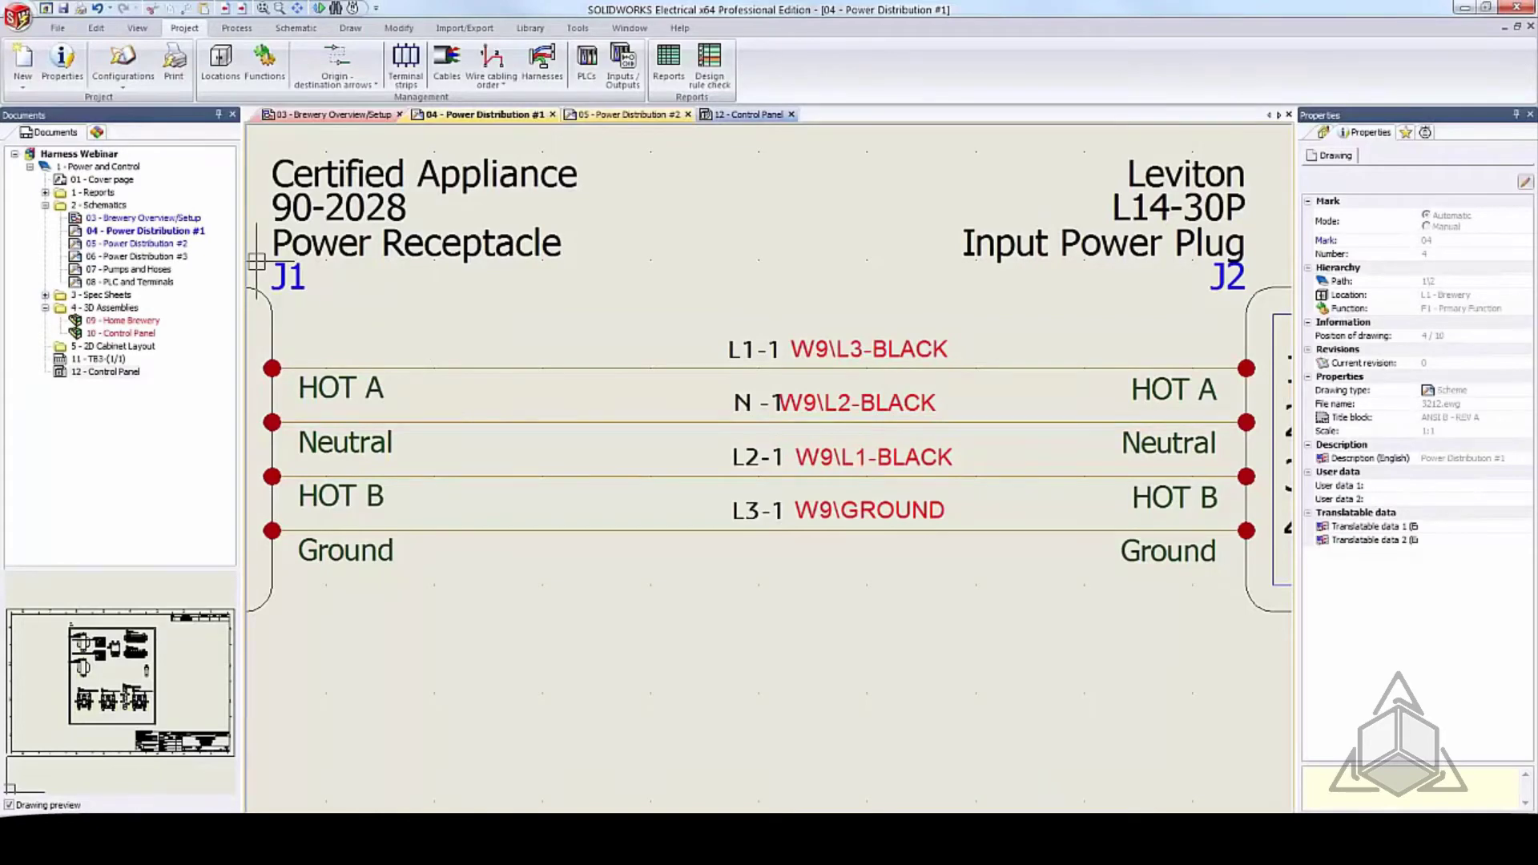
# Step: On the 03 - Brewery Overview/Setup drawing, submit plugs J3 and J4 and cables W2 and W3 for adding to a harness
pyautogui.click(359, 114)
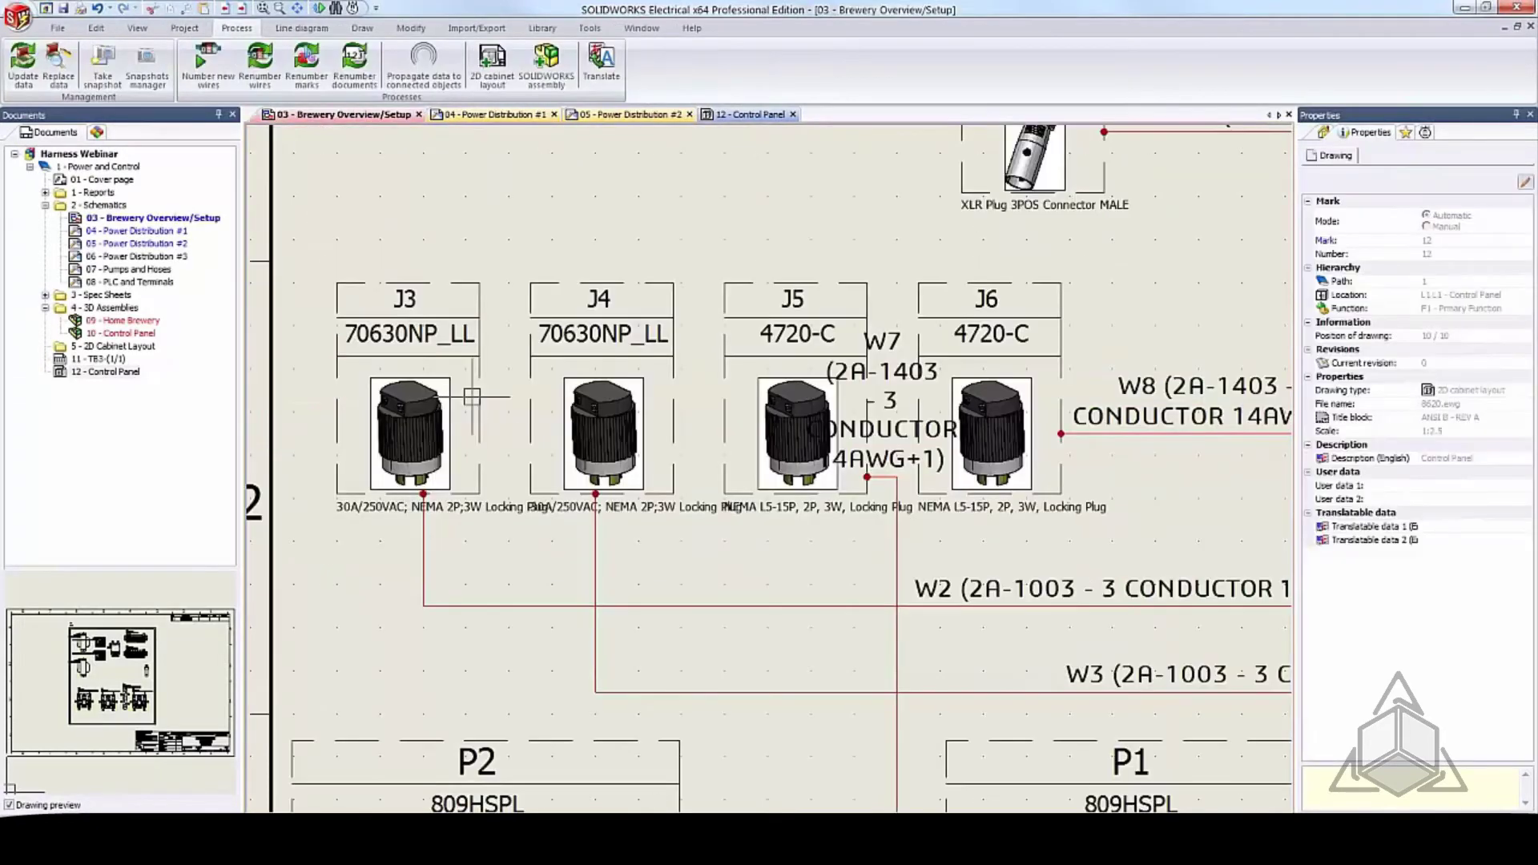
pyautogui.click(484, 363)
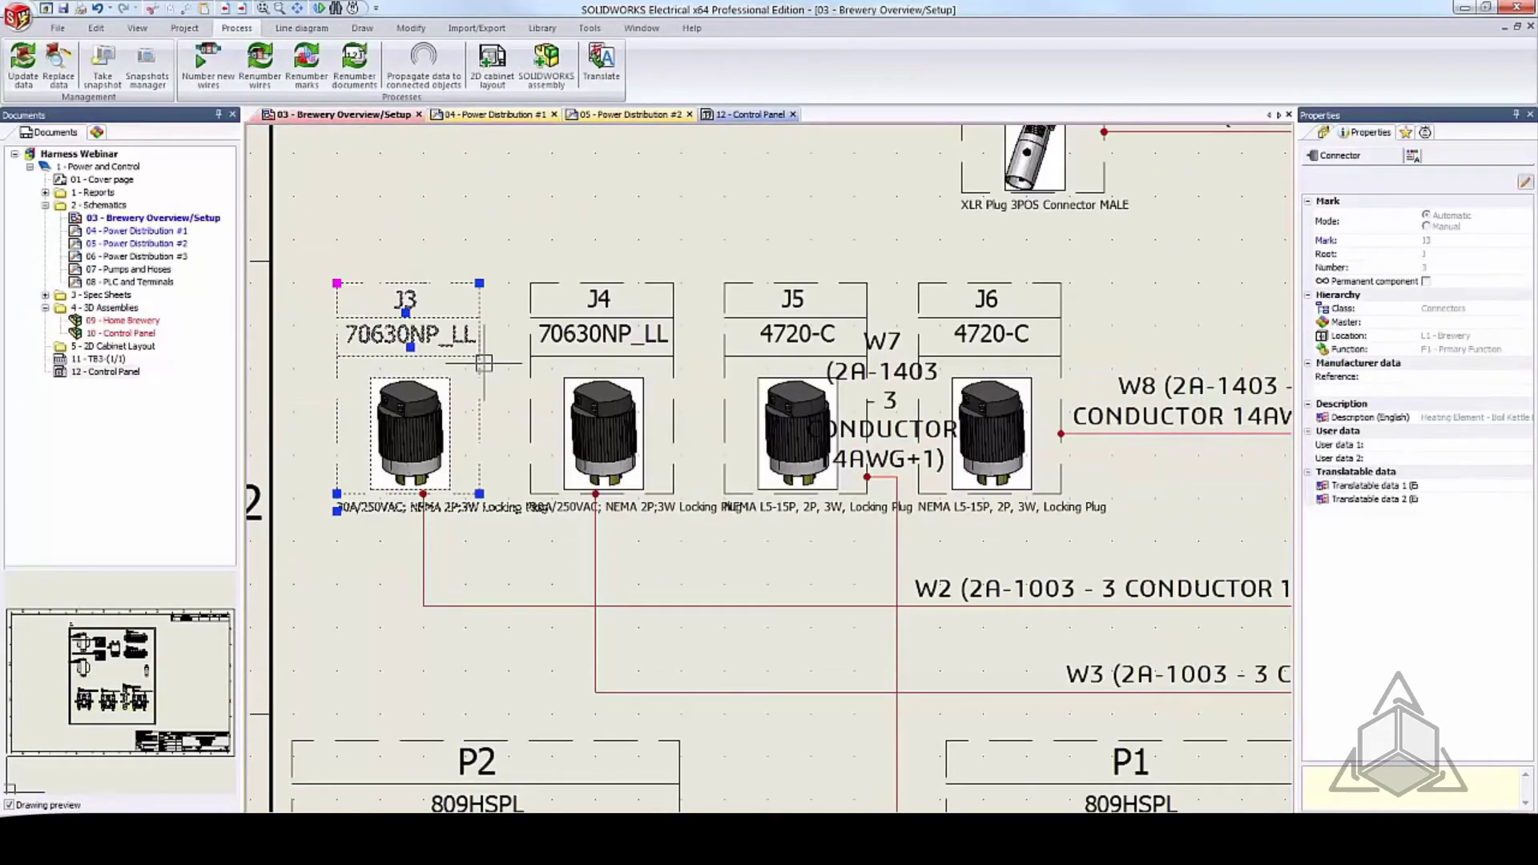
pyautogui.click(563, 349)
pyautogui.click(507, 606)
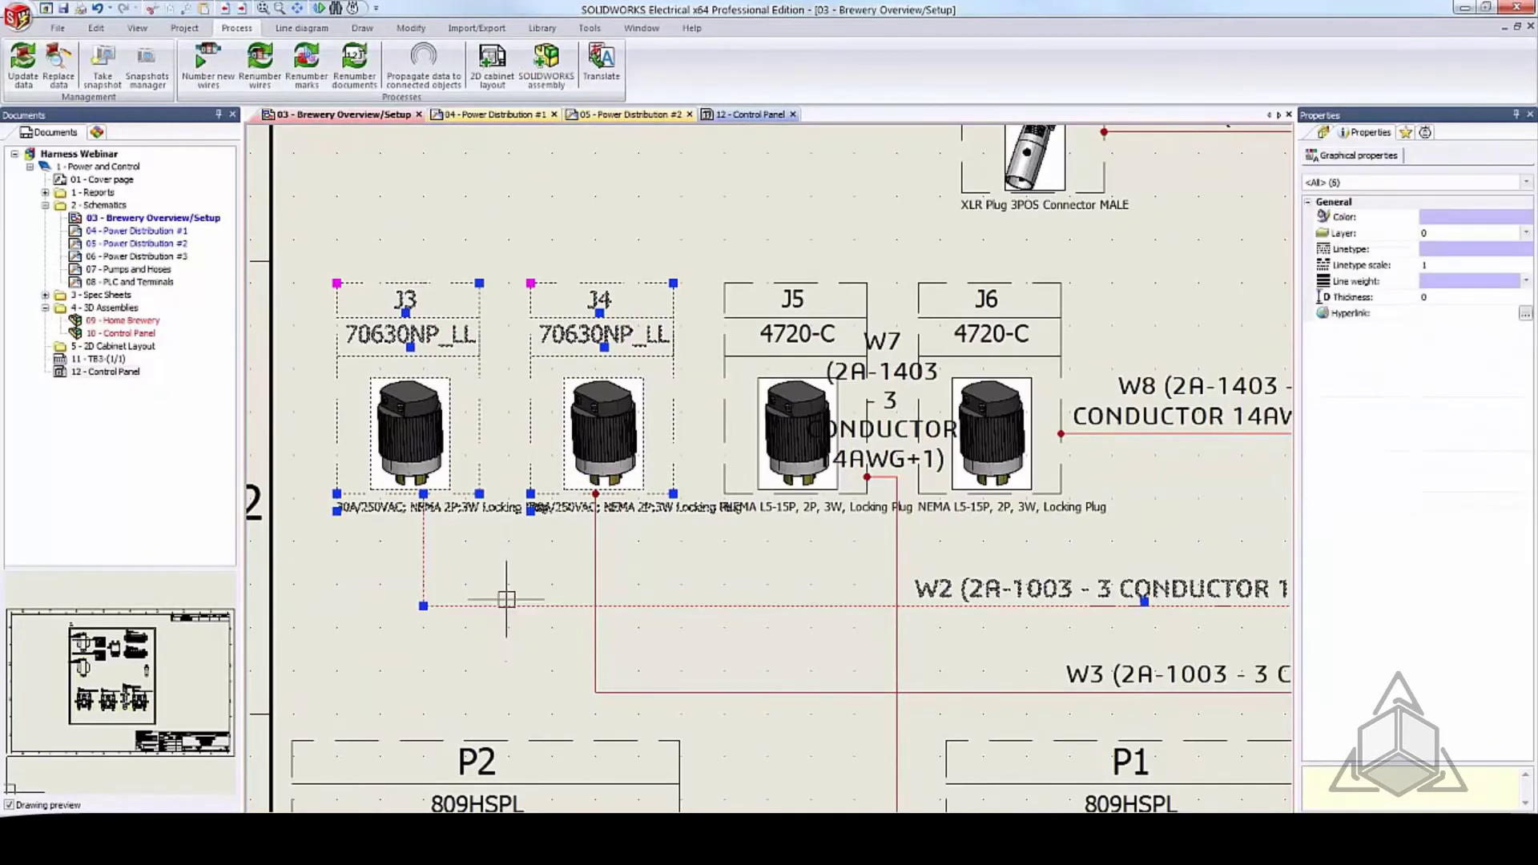
pyautogui.click(594, 572)
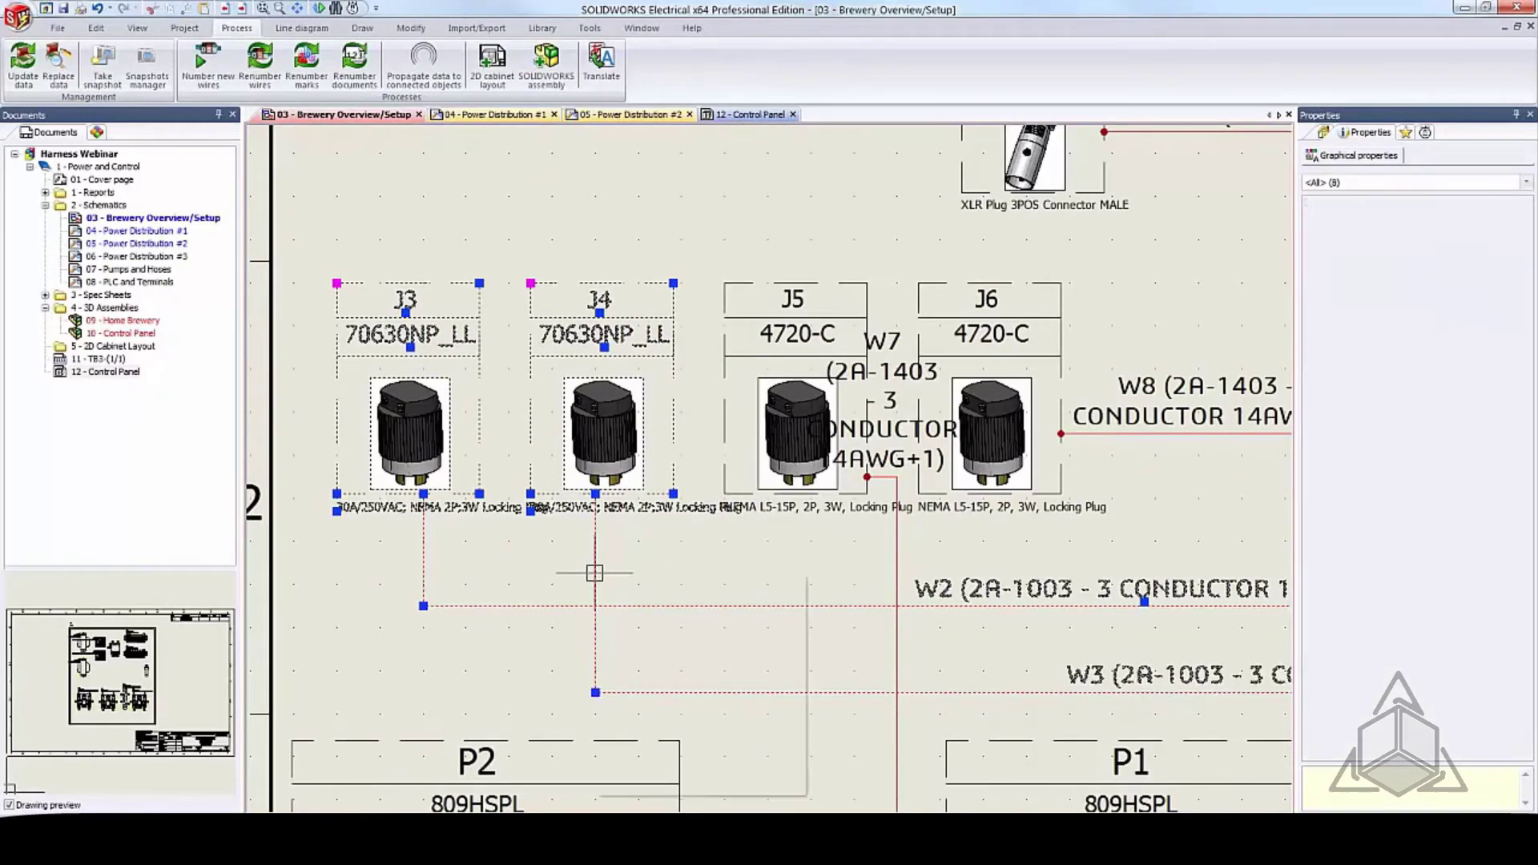
pyautogui.rightClick(594, 573)
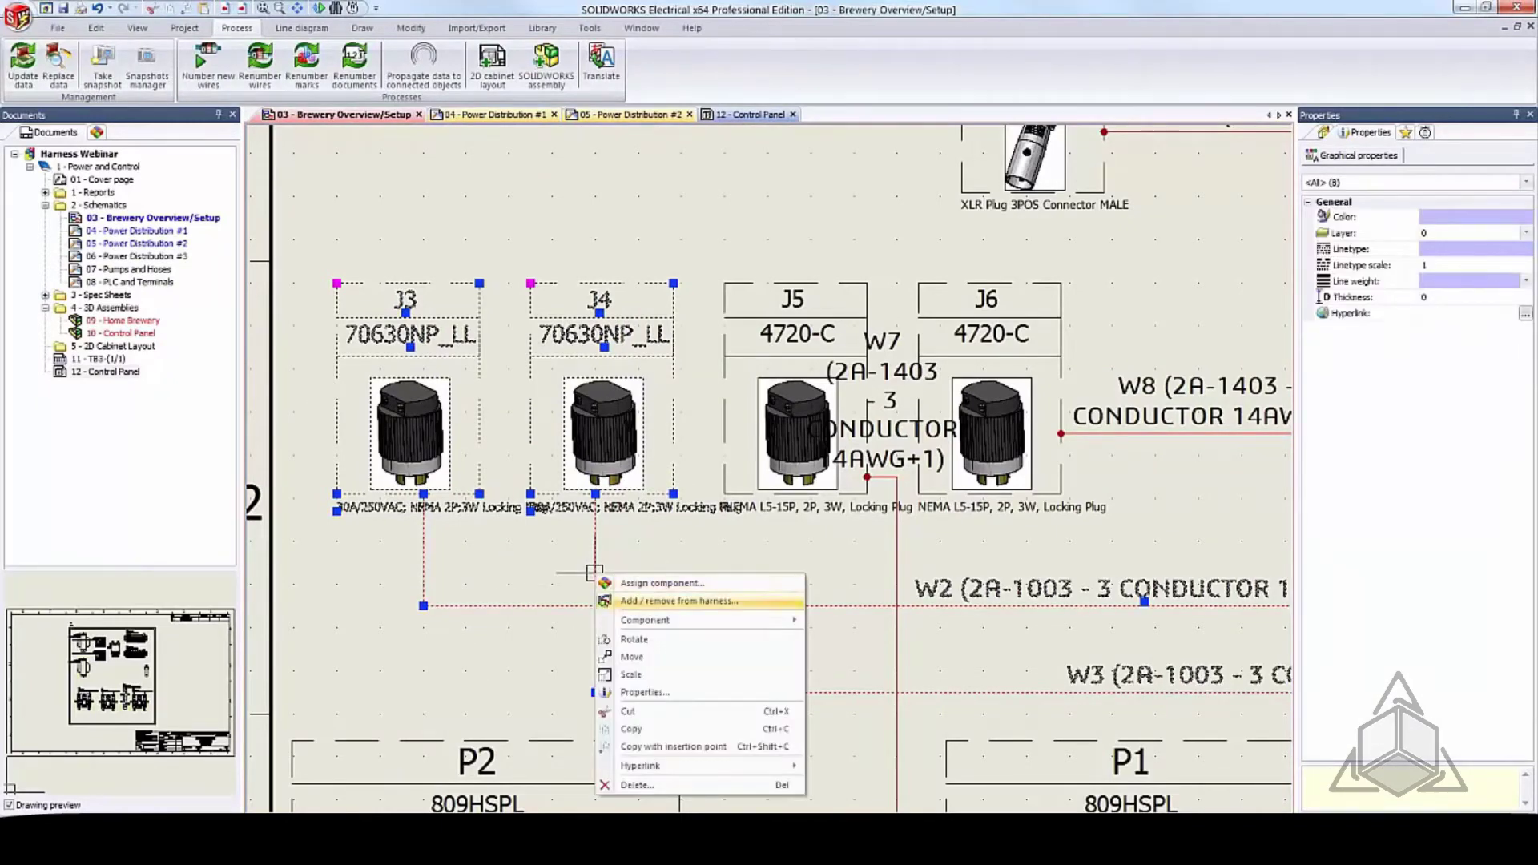
pyautogui.click(650, 601)
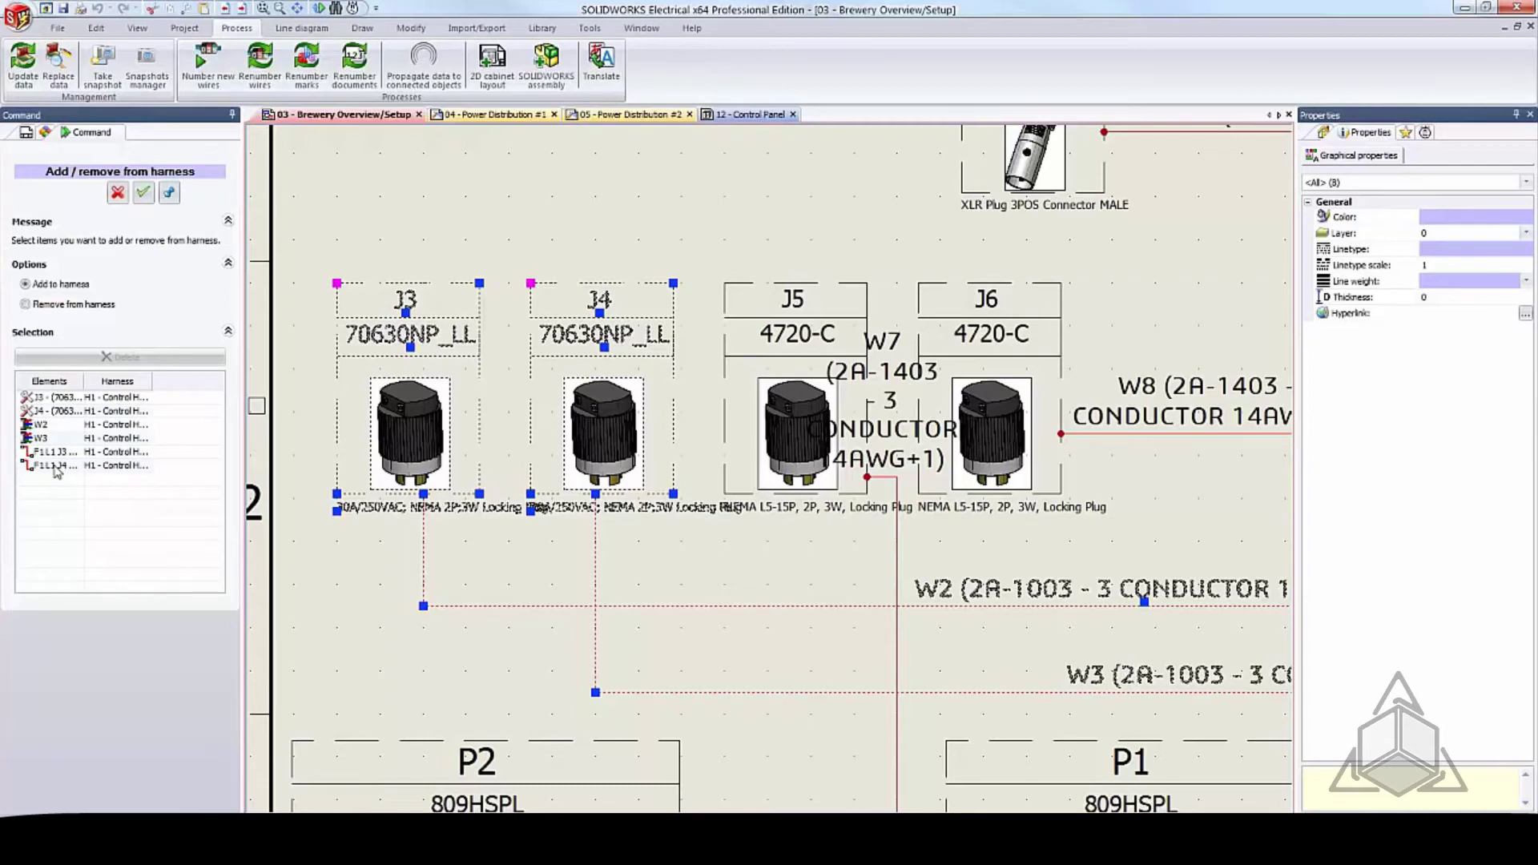
pyautogui.click(143, 193)
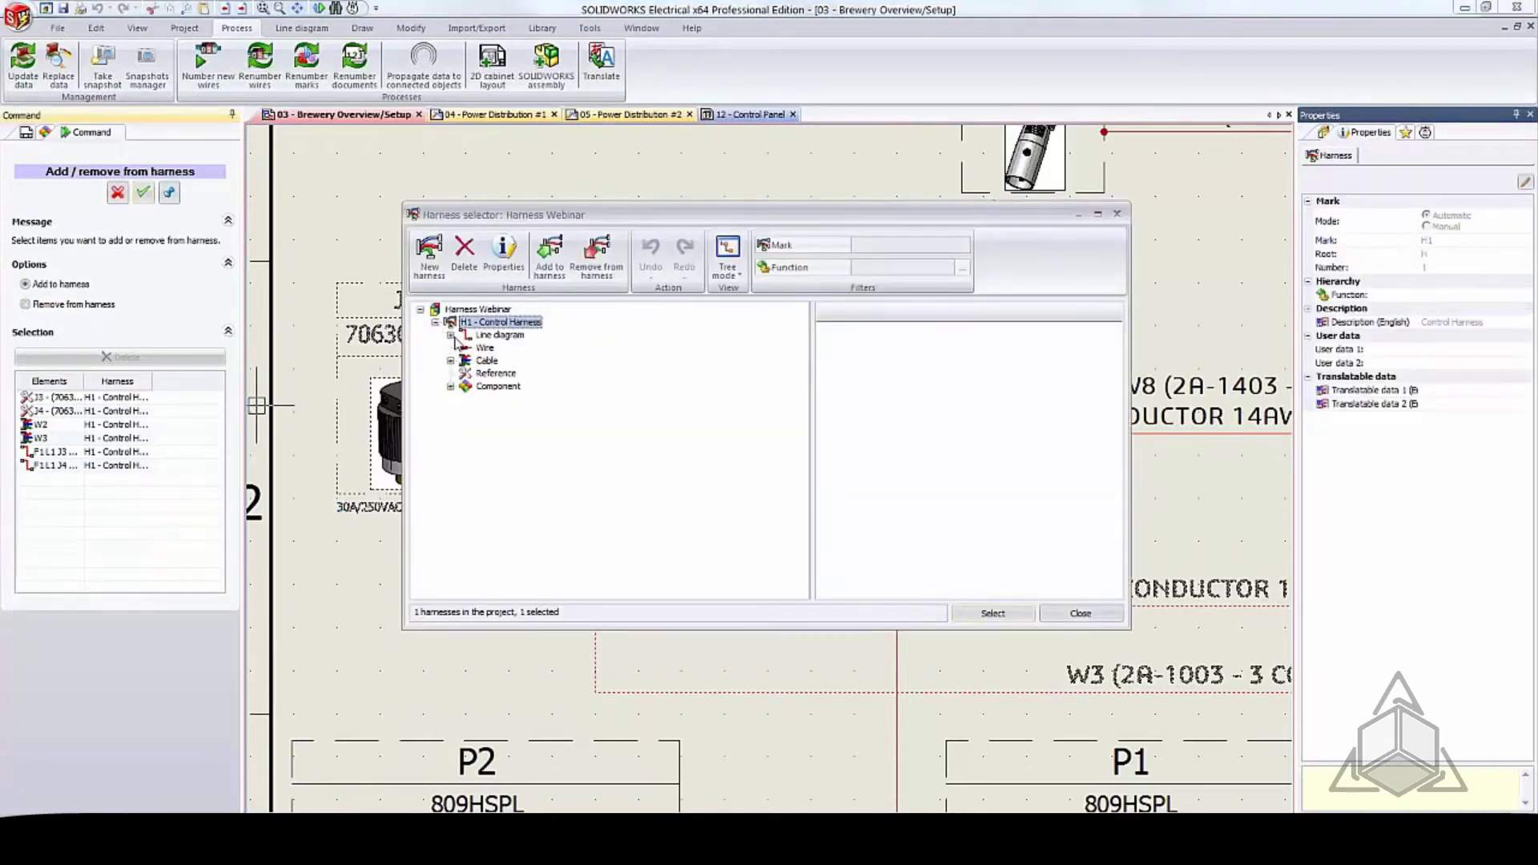
# Step: Examine the line diagram, cable and component entries of the H1 - Control Harness, and leave the harness command without assigning anything
pyautogui.click(452, 335)
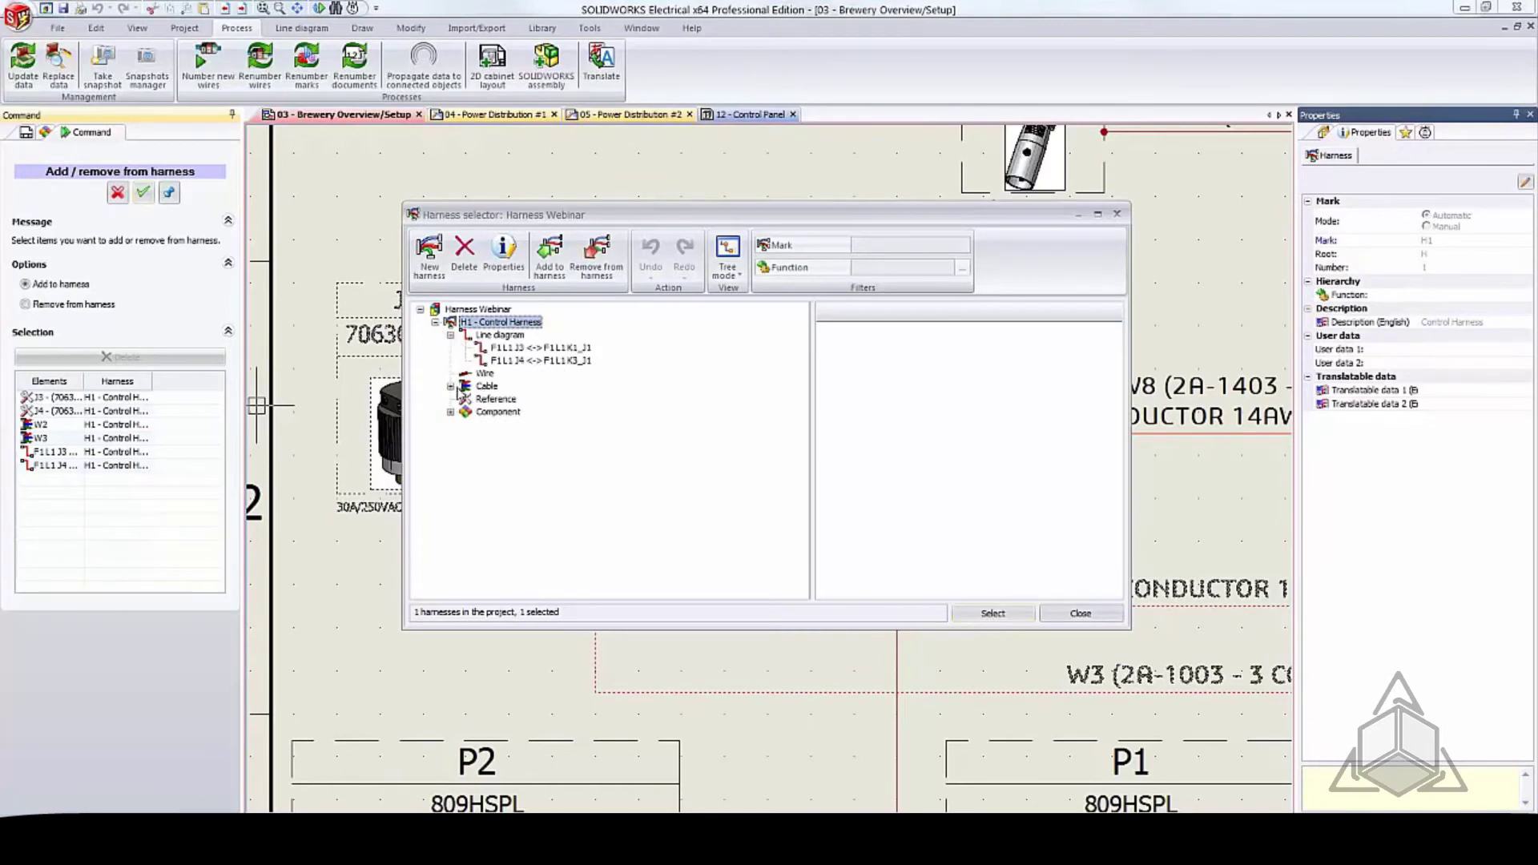
pyautogui.click(451, 387)
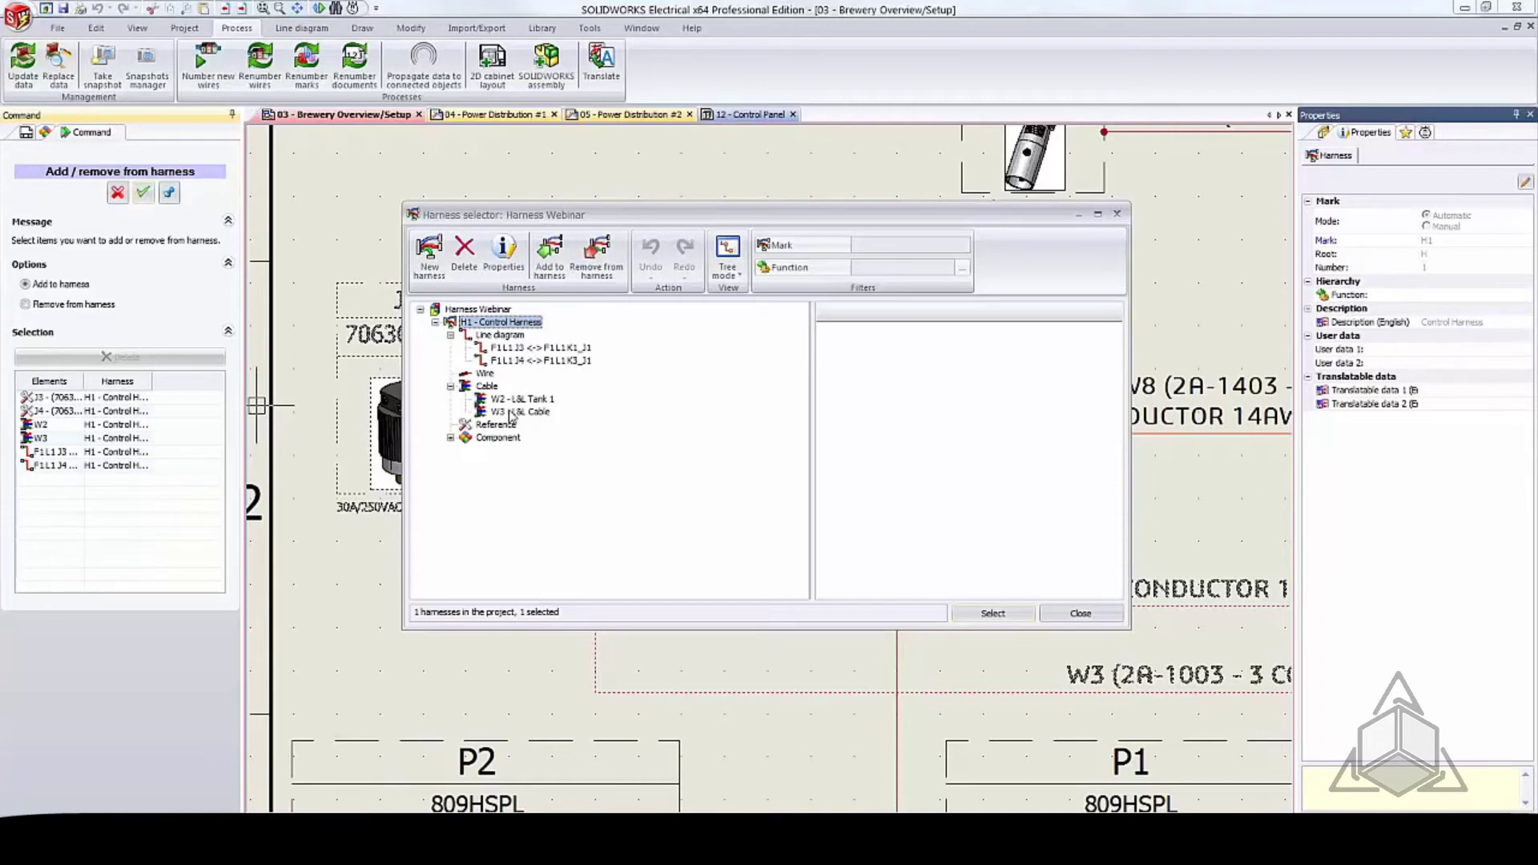
pyautogui.click(451, 438)
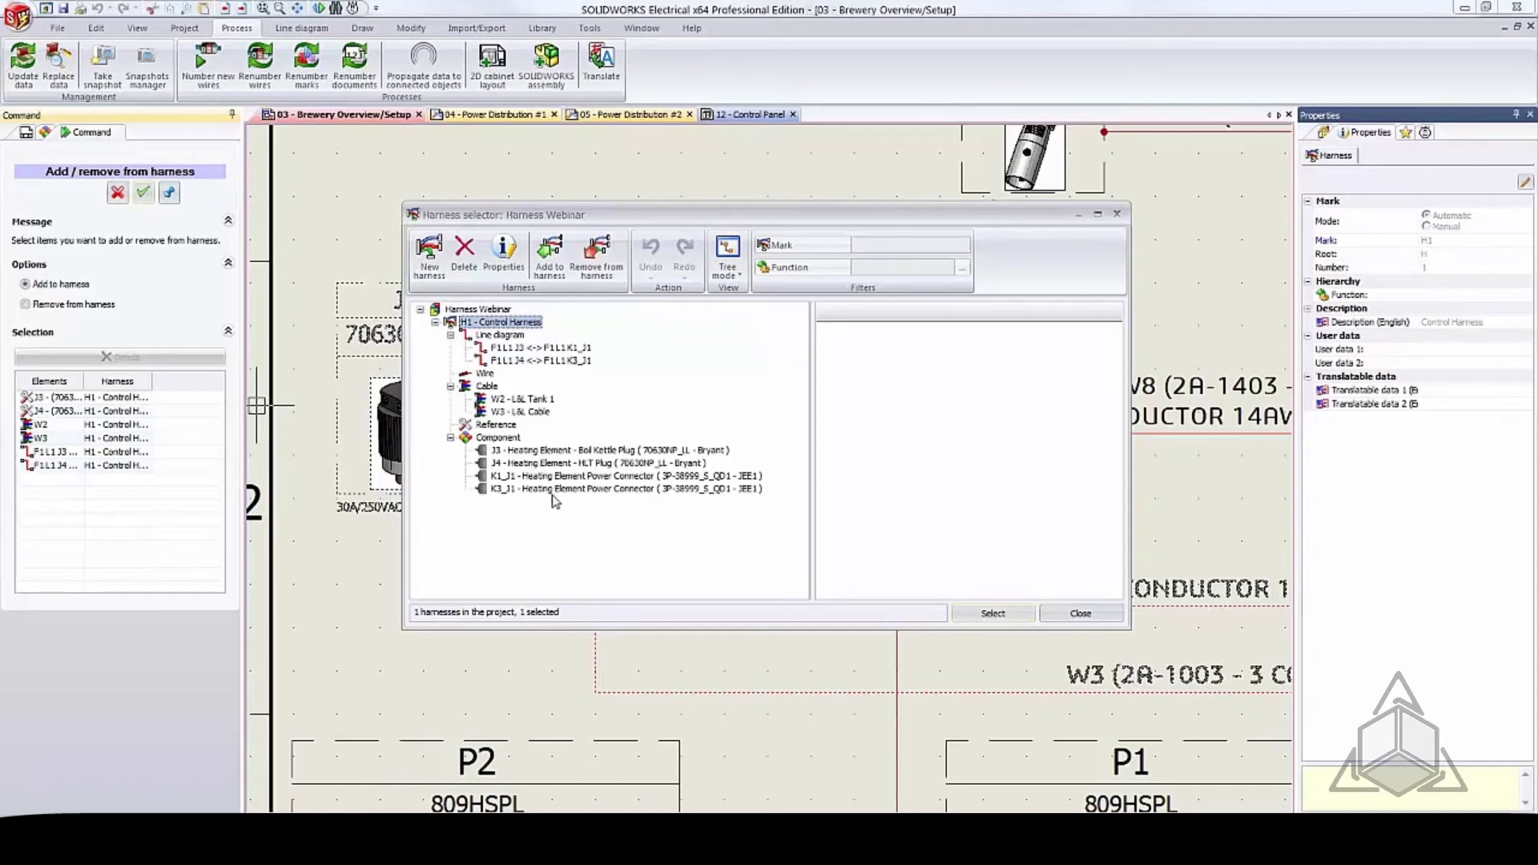
pyautogui.click(1080, 613)
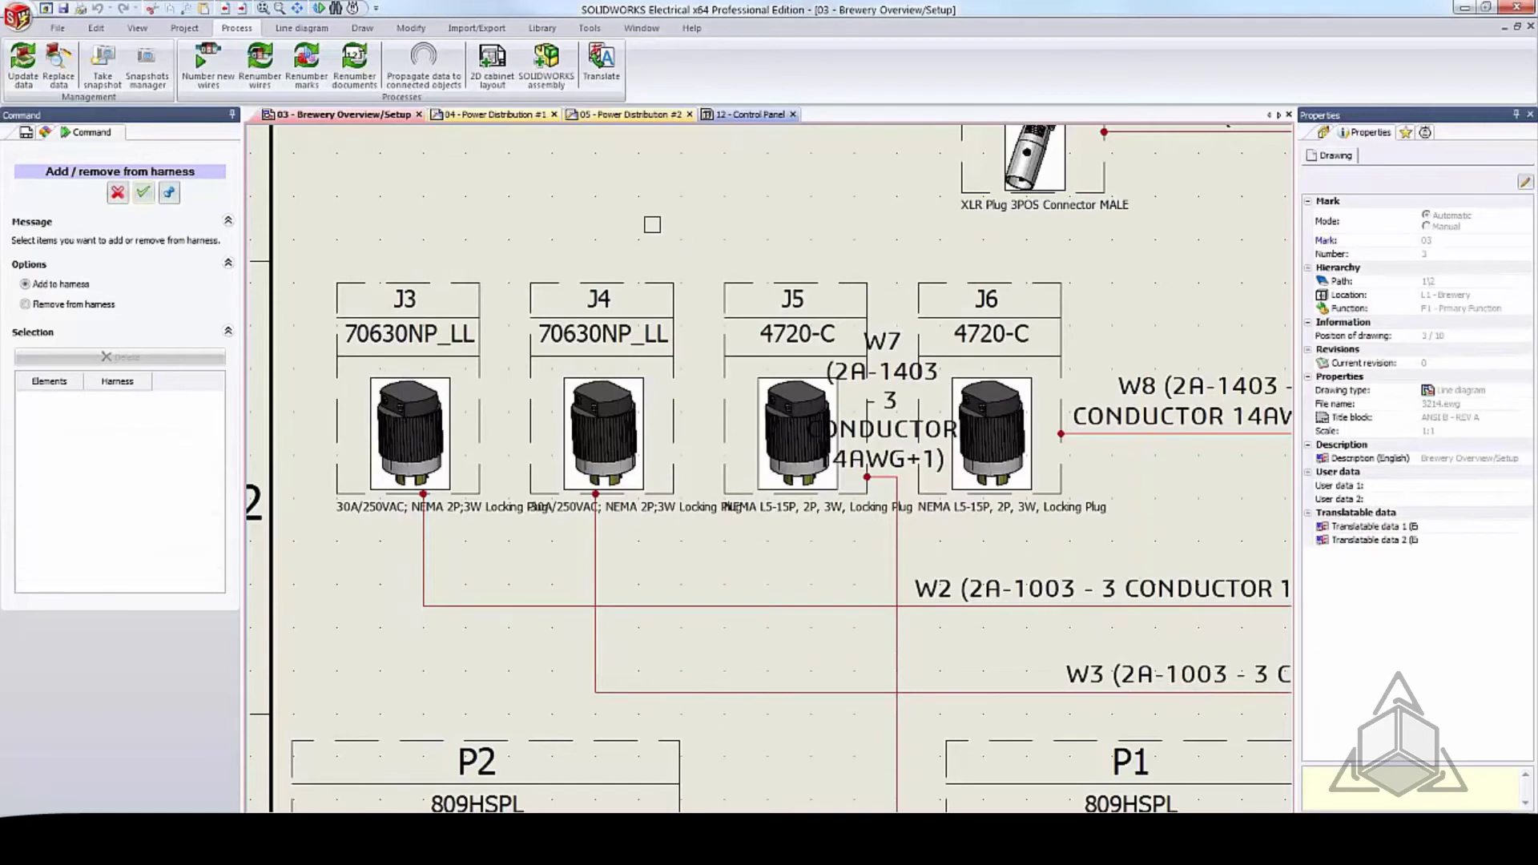
pyautogui.click(118, 192)
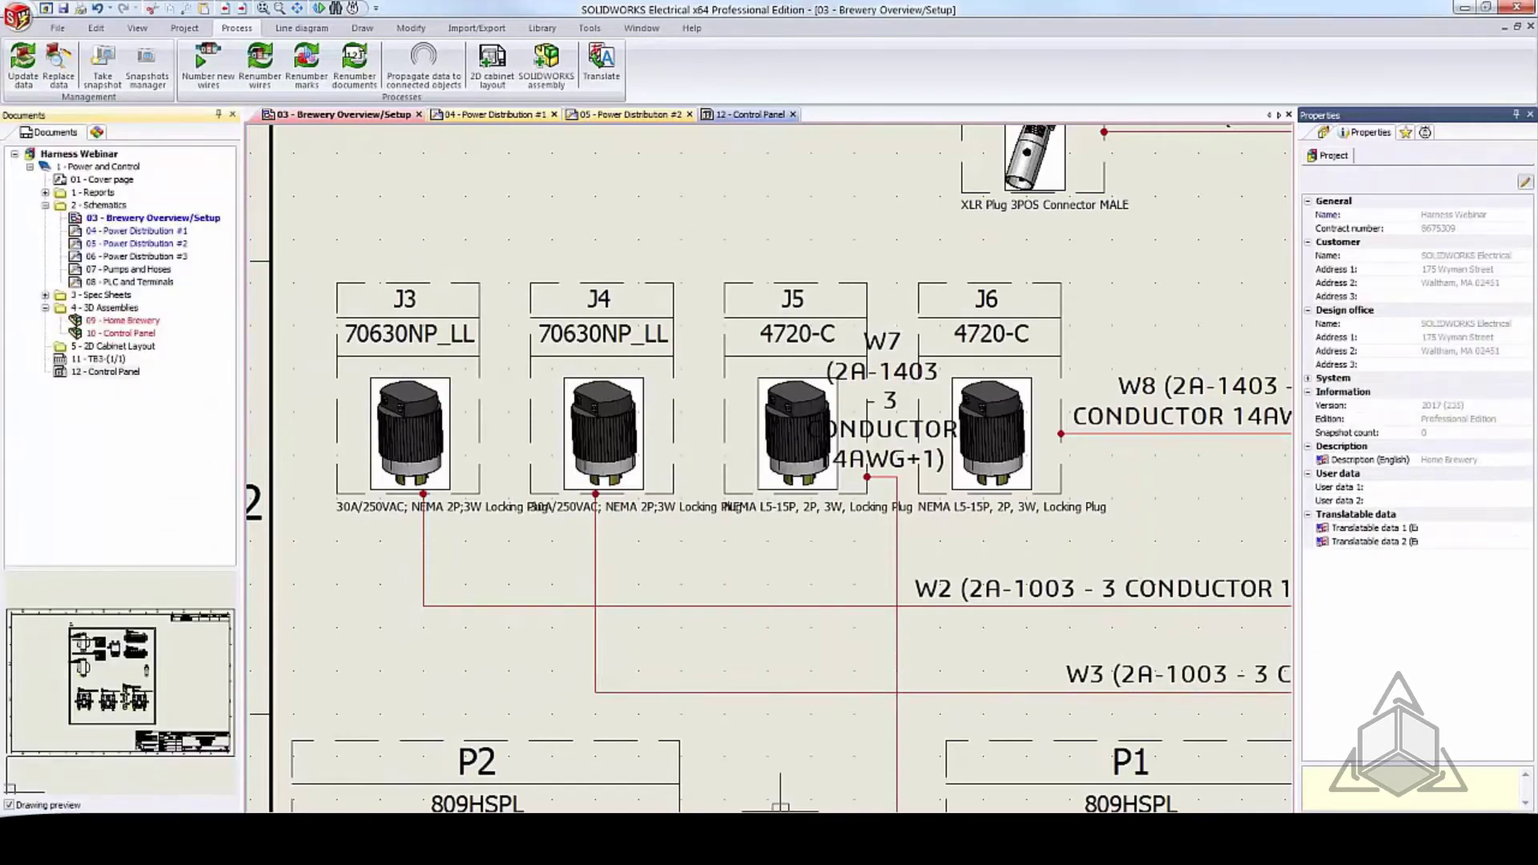
# Step: Show the PowerPoint slide on Harnesses, and switch to the Brewery assembly in SOLIDWORKS to view the cable bundle beneath the control cabinet
pyautogui.click(665, 765)
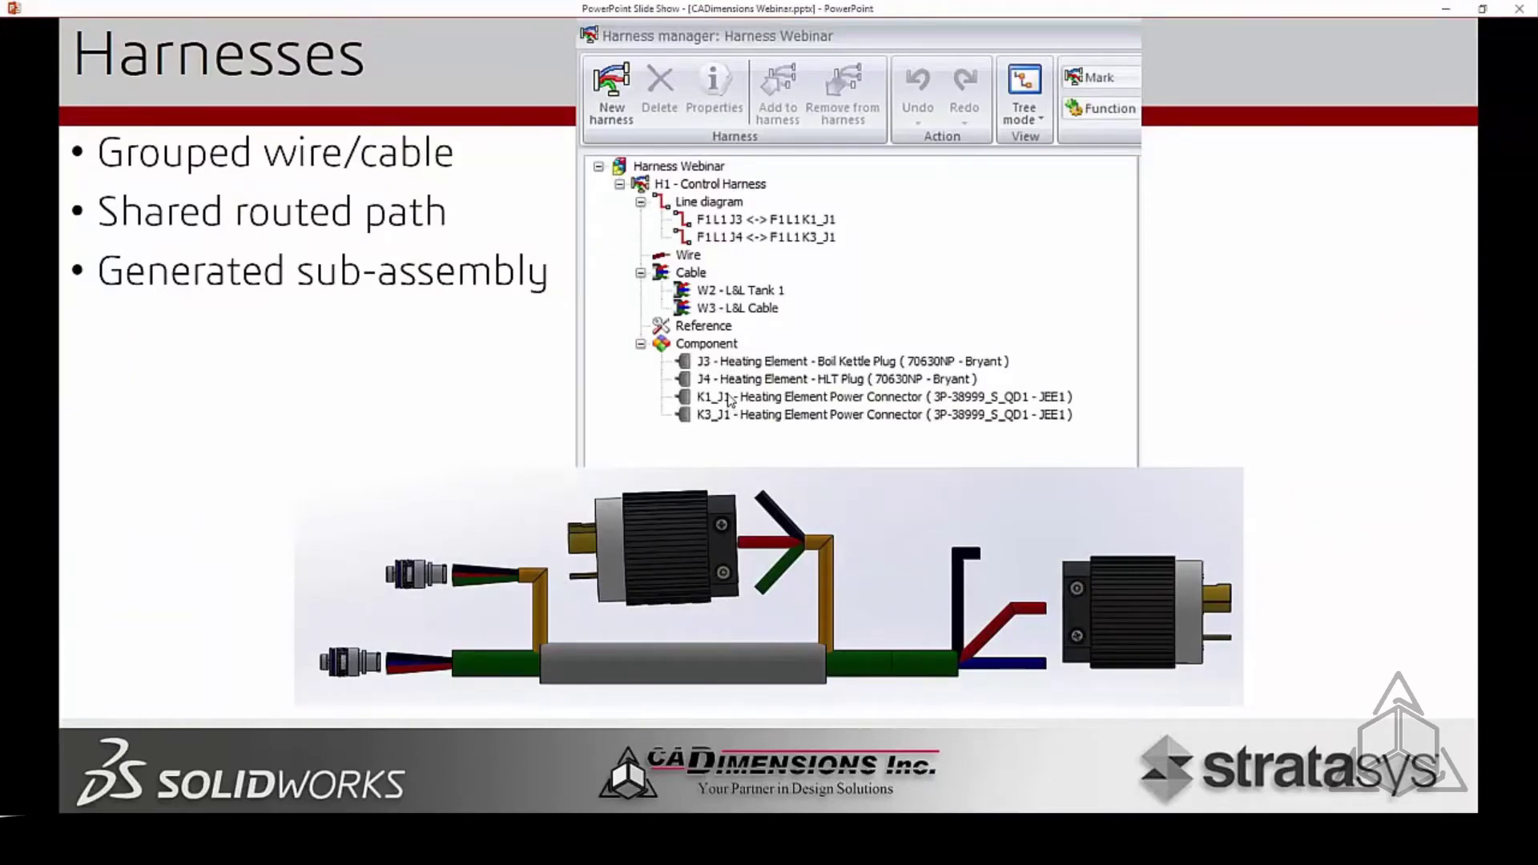
pyautogui.moveTo(809, 830)
pyautogui.click(748, 765)
pyautogui.scroll(4, 718, 605)
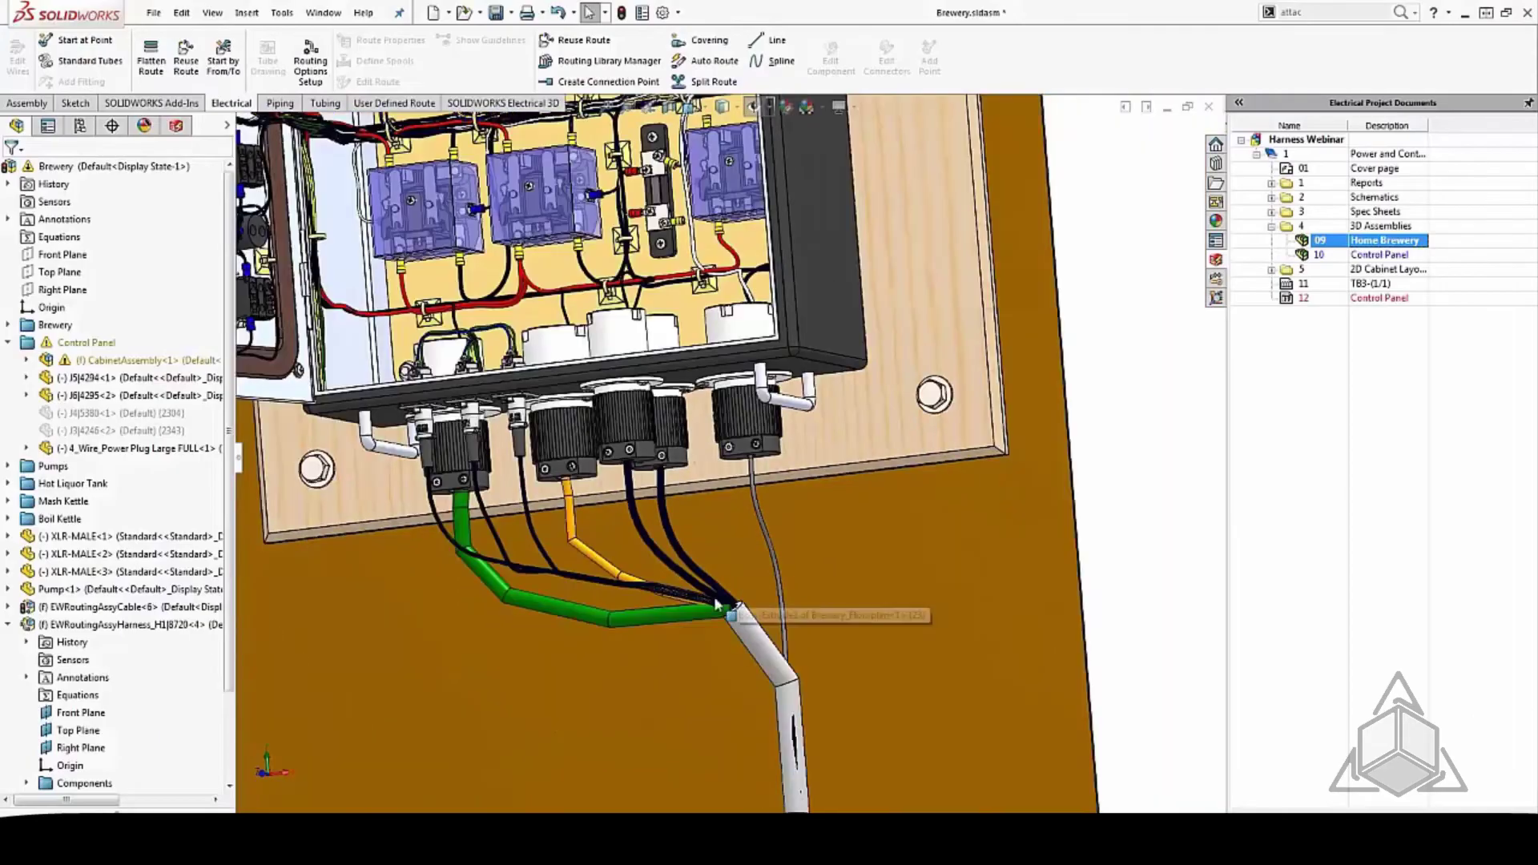
# Step: Hide the EWRoutingAssyCable routing assembly so that only the harness shows at the bundle beneath the control cabinet
pyautogui.scroll(3, 682, 551)
pyautogui.scroll(-2, 627, 501)
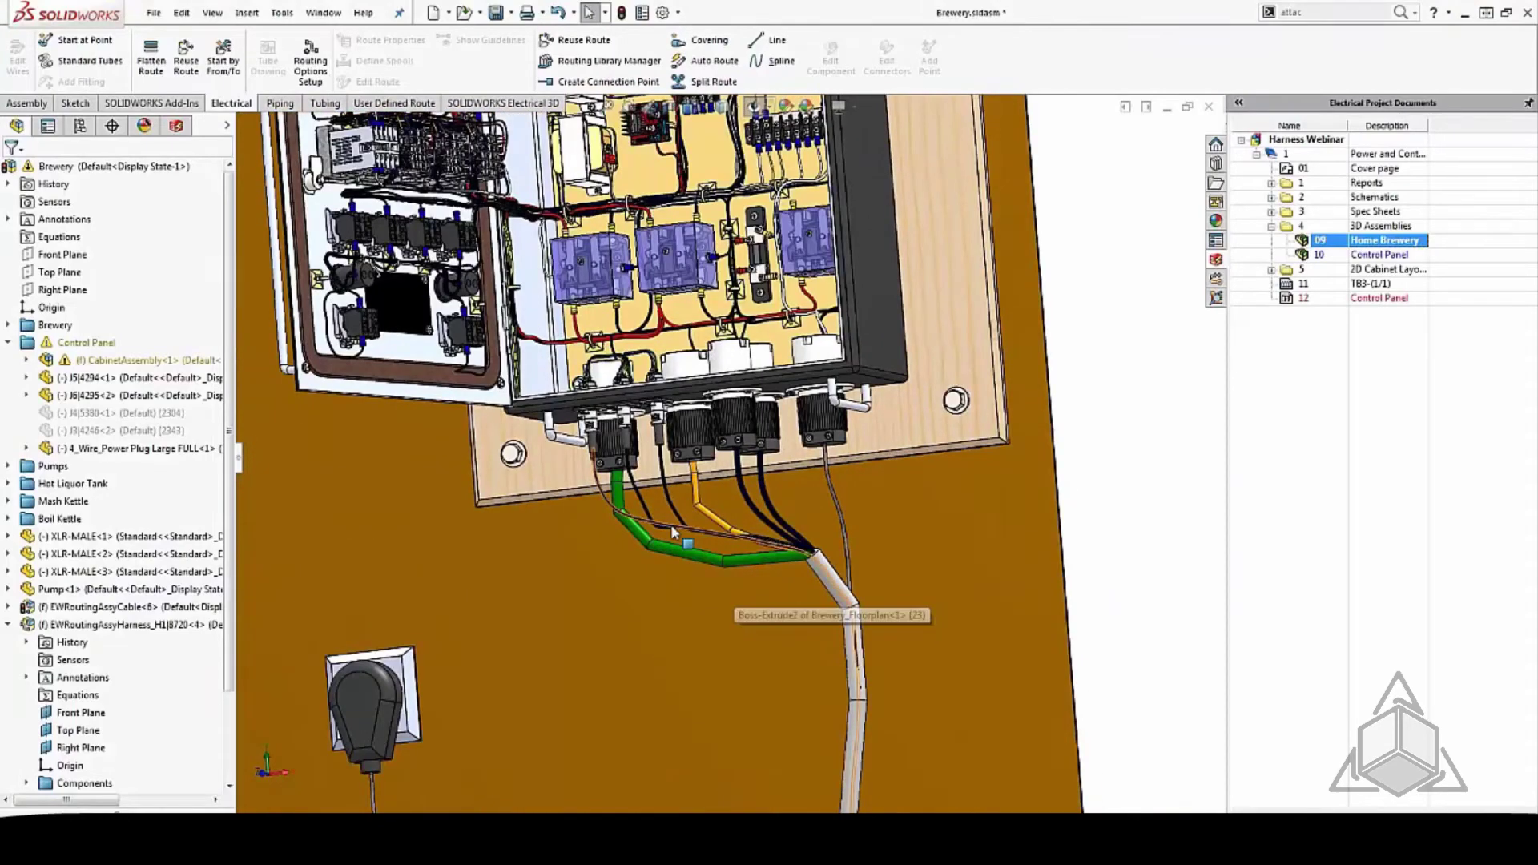
pyautogui.scroll(-3, 813, 557)
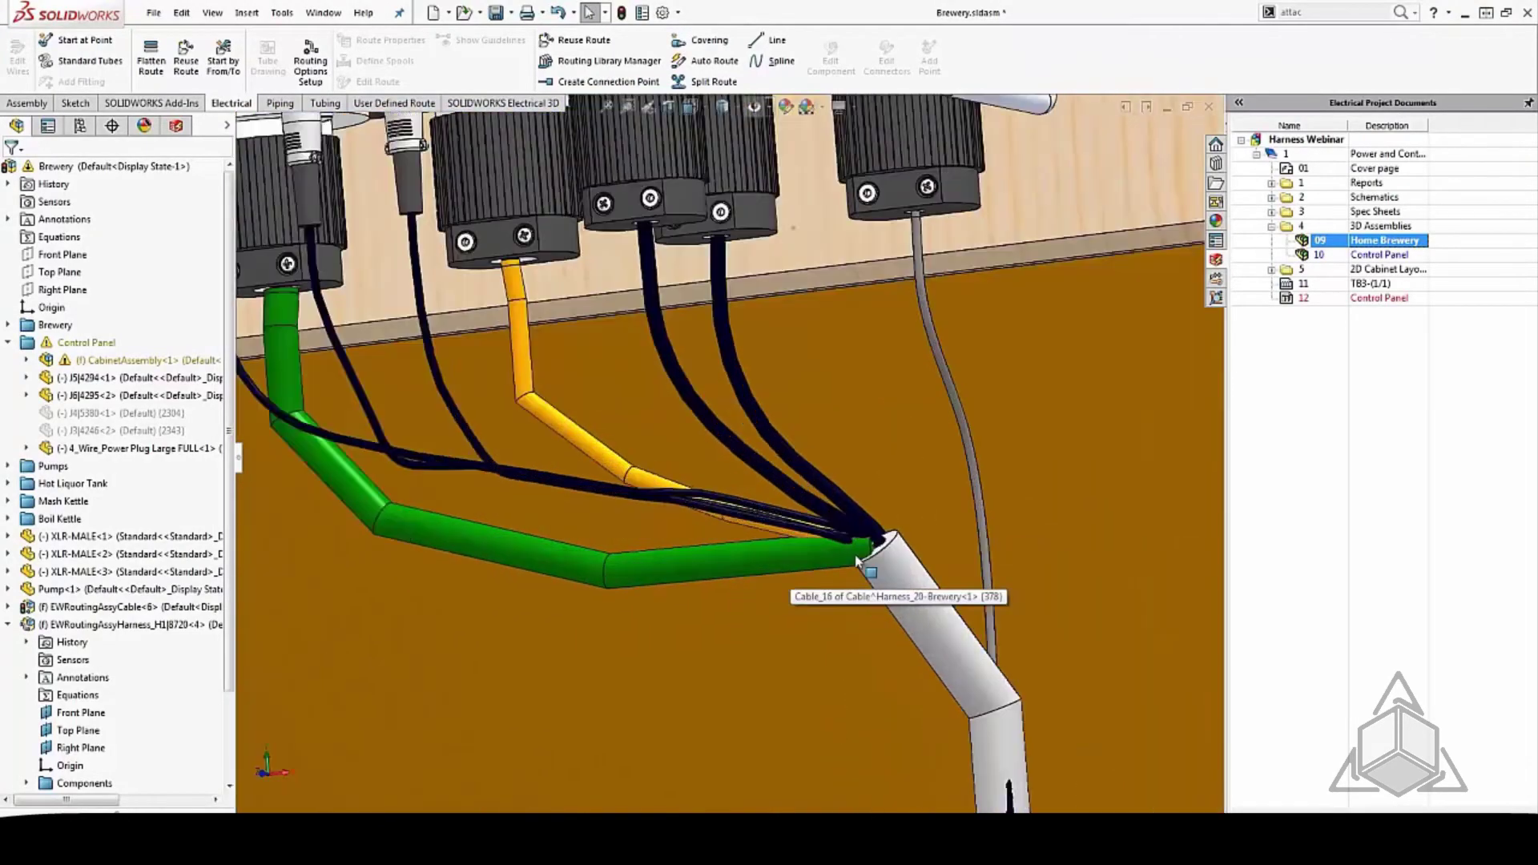
pyautogui.scroll(-2, 857, 561)
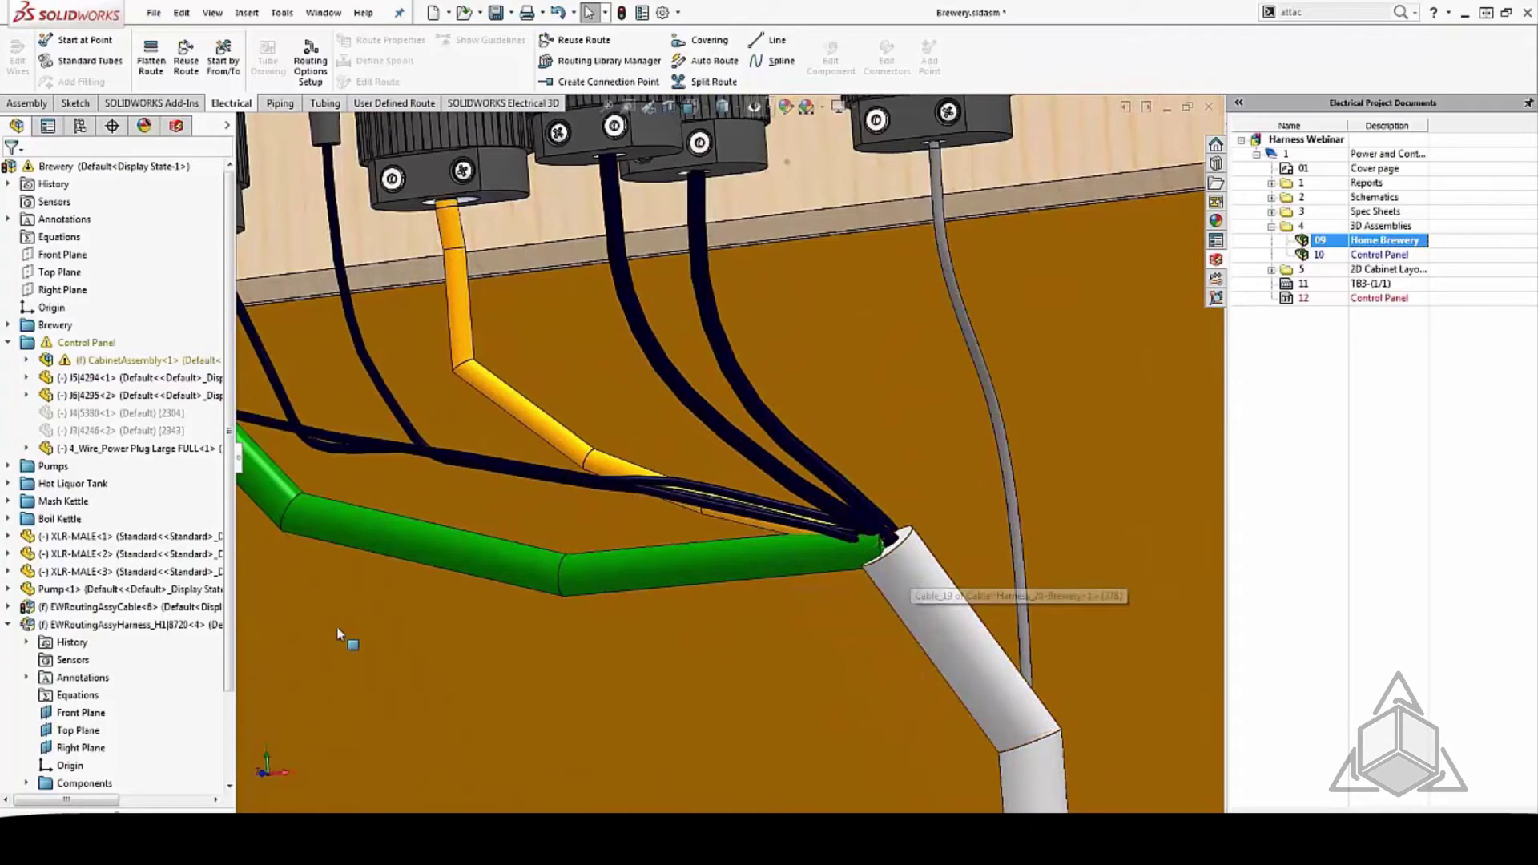
pyautogui.click(184, 607)
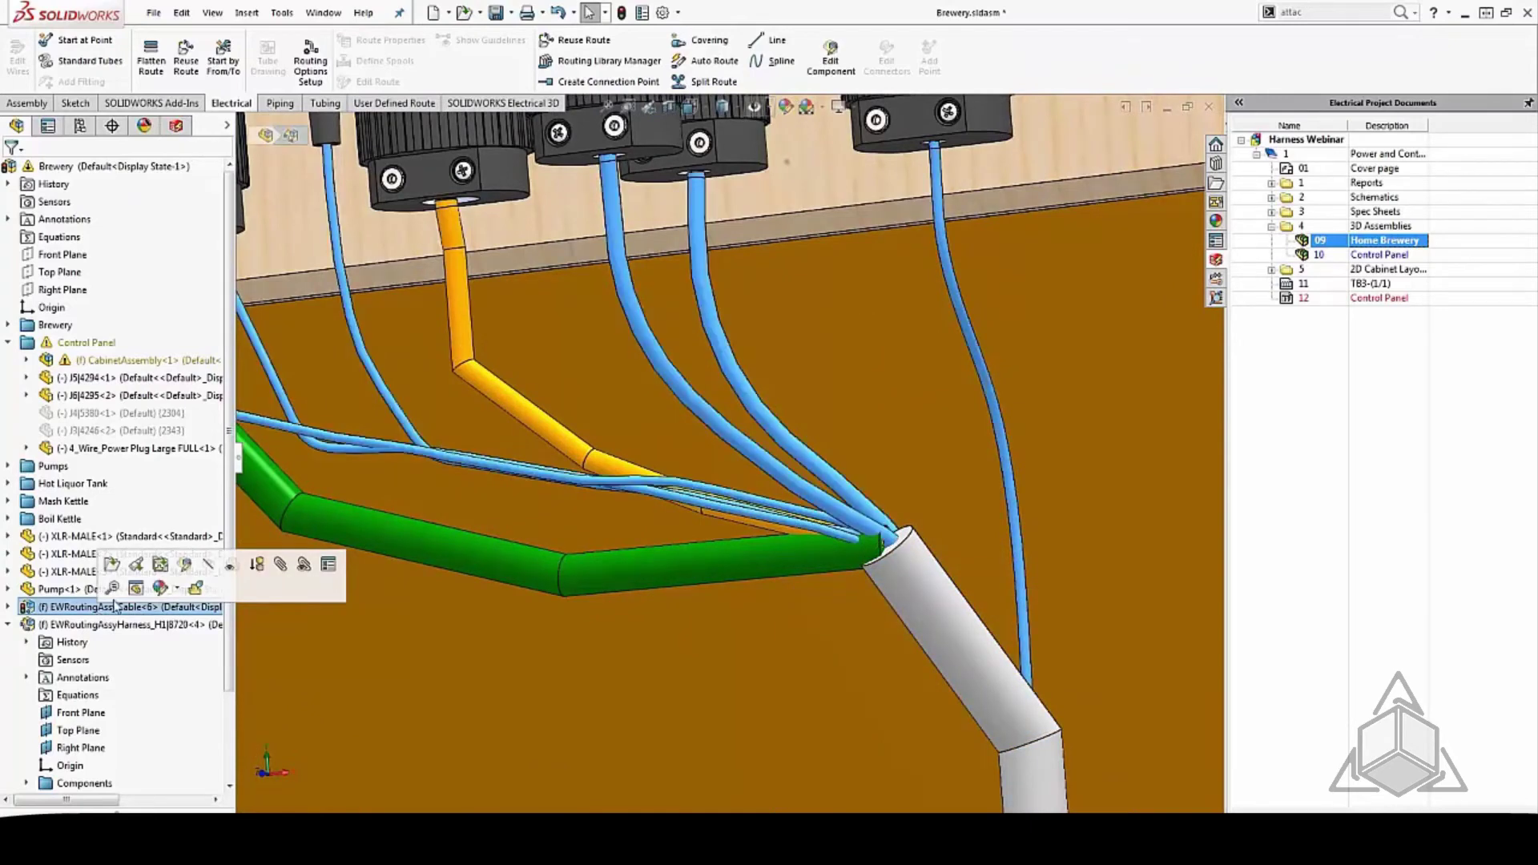
pyautogui.click(228, 566)
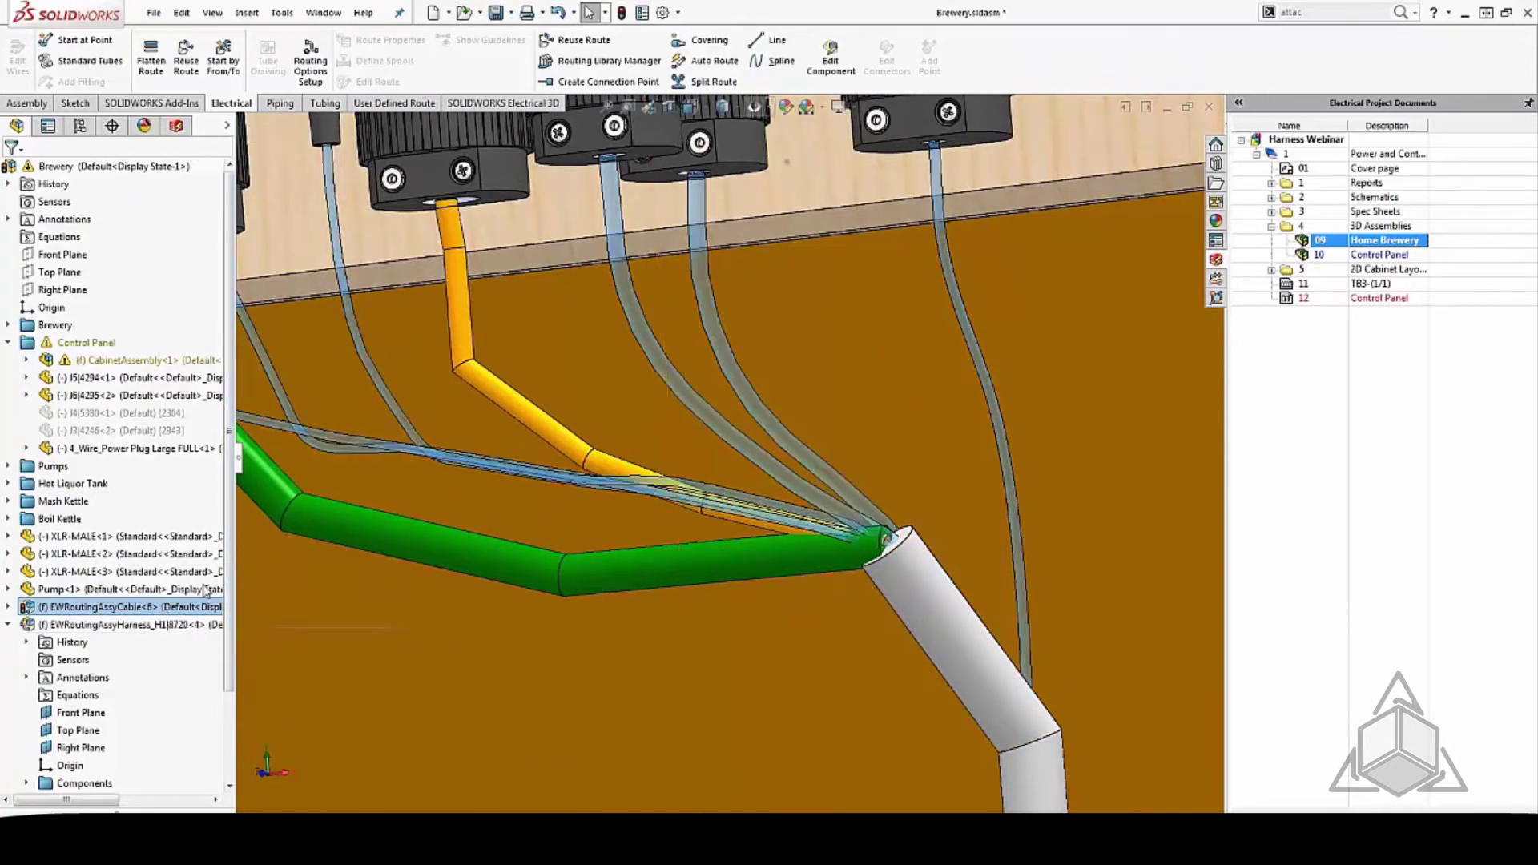
pyautogui.rightClick(132, 607)
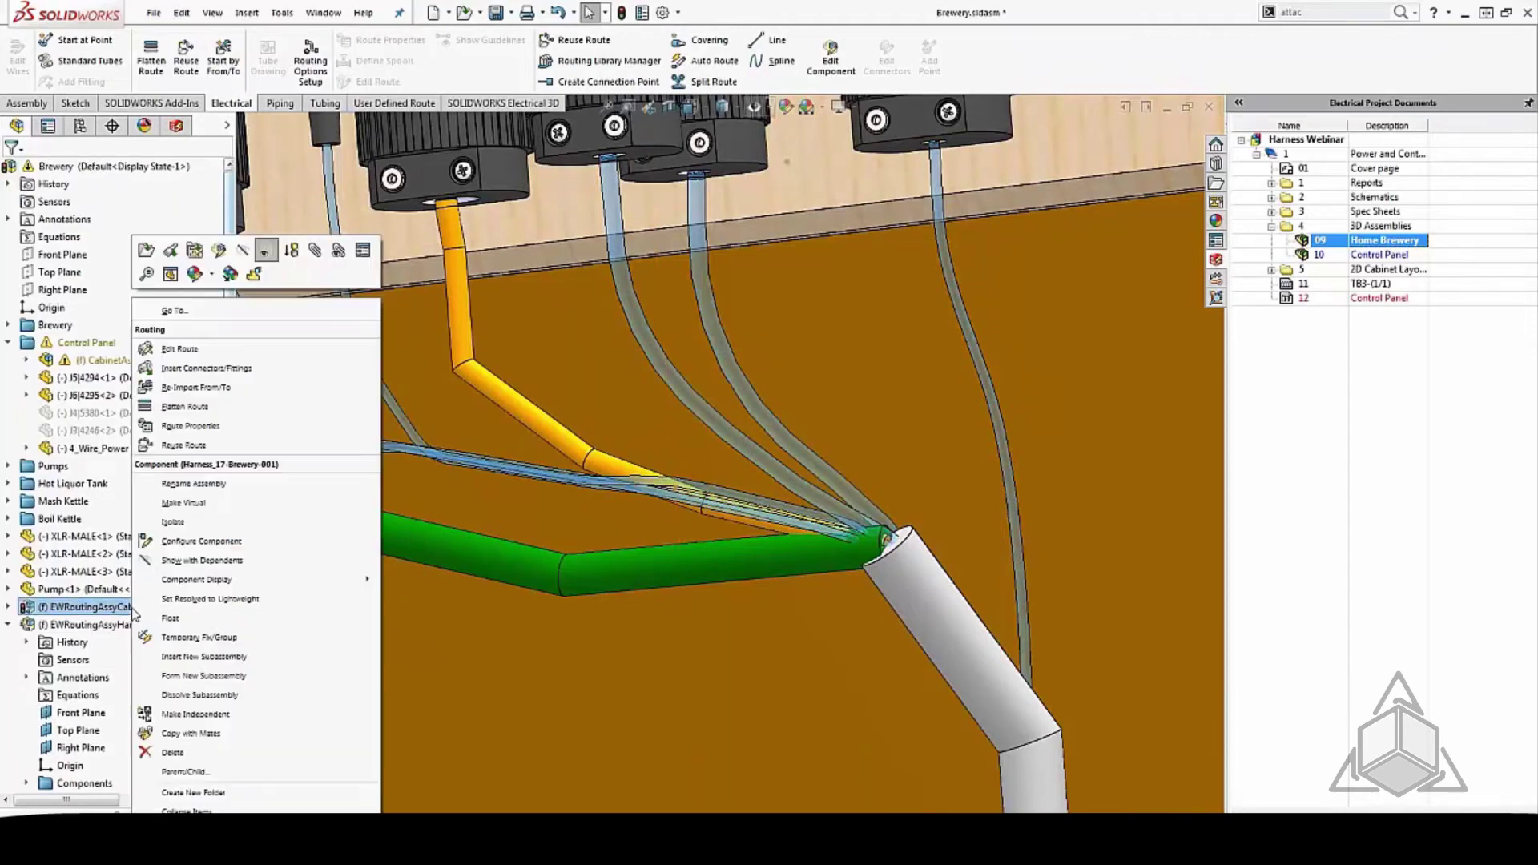
pyautogui.click(242, 251)
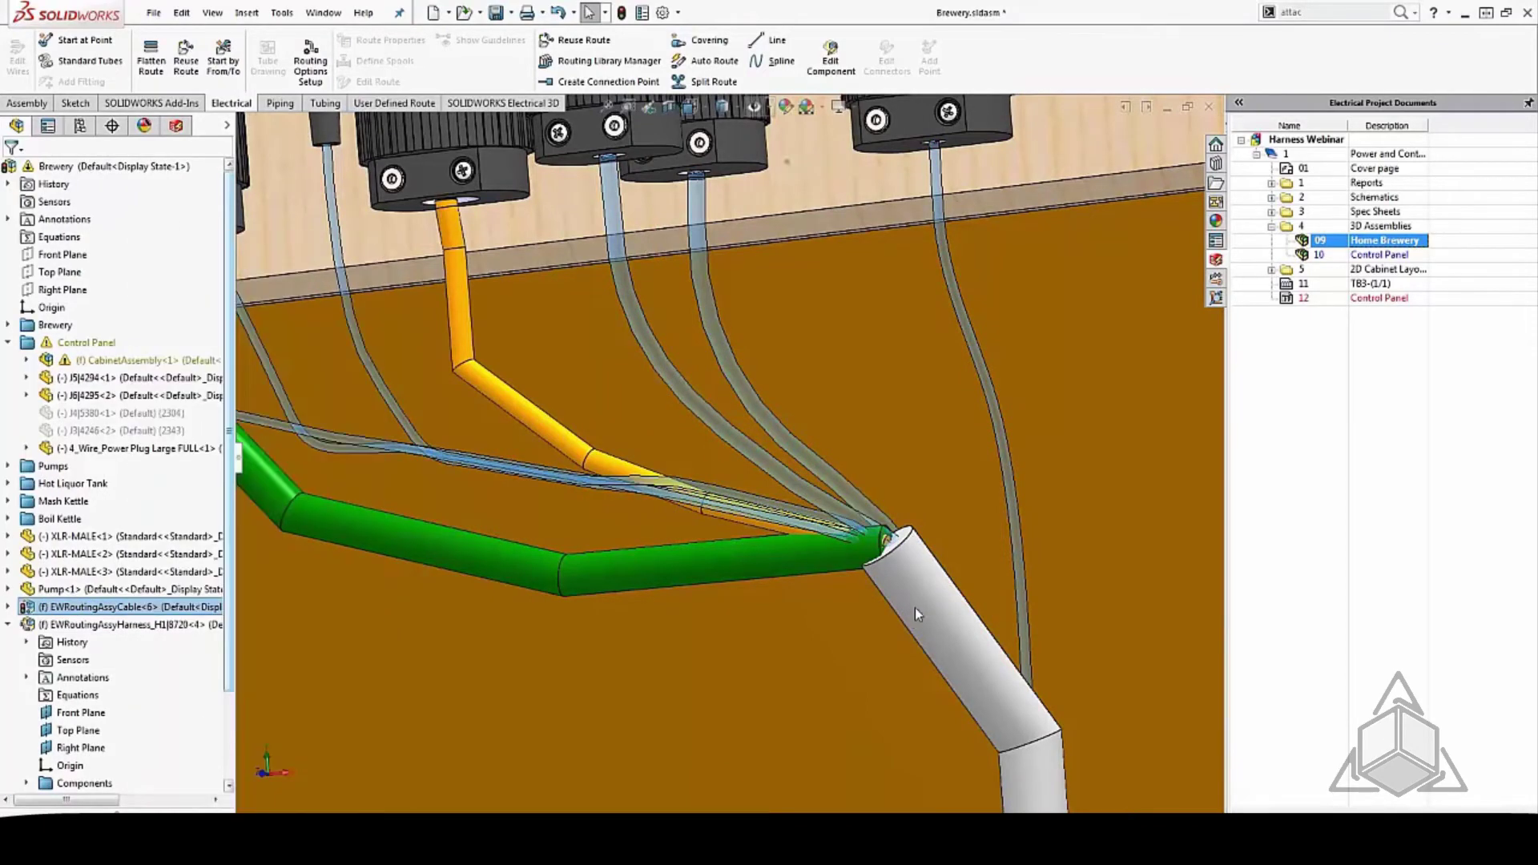
# Step: Examine the harness trunk from the control cabinet along the wall clips to the kettle table
pyautogui.click(915, 608)
pyautogui.scroll(4, 915, 607)
pyautogui.scroll(-2, 604, 453)
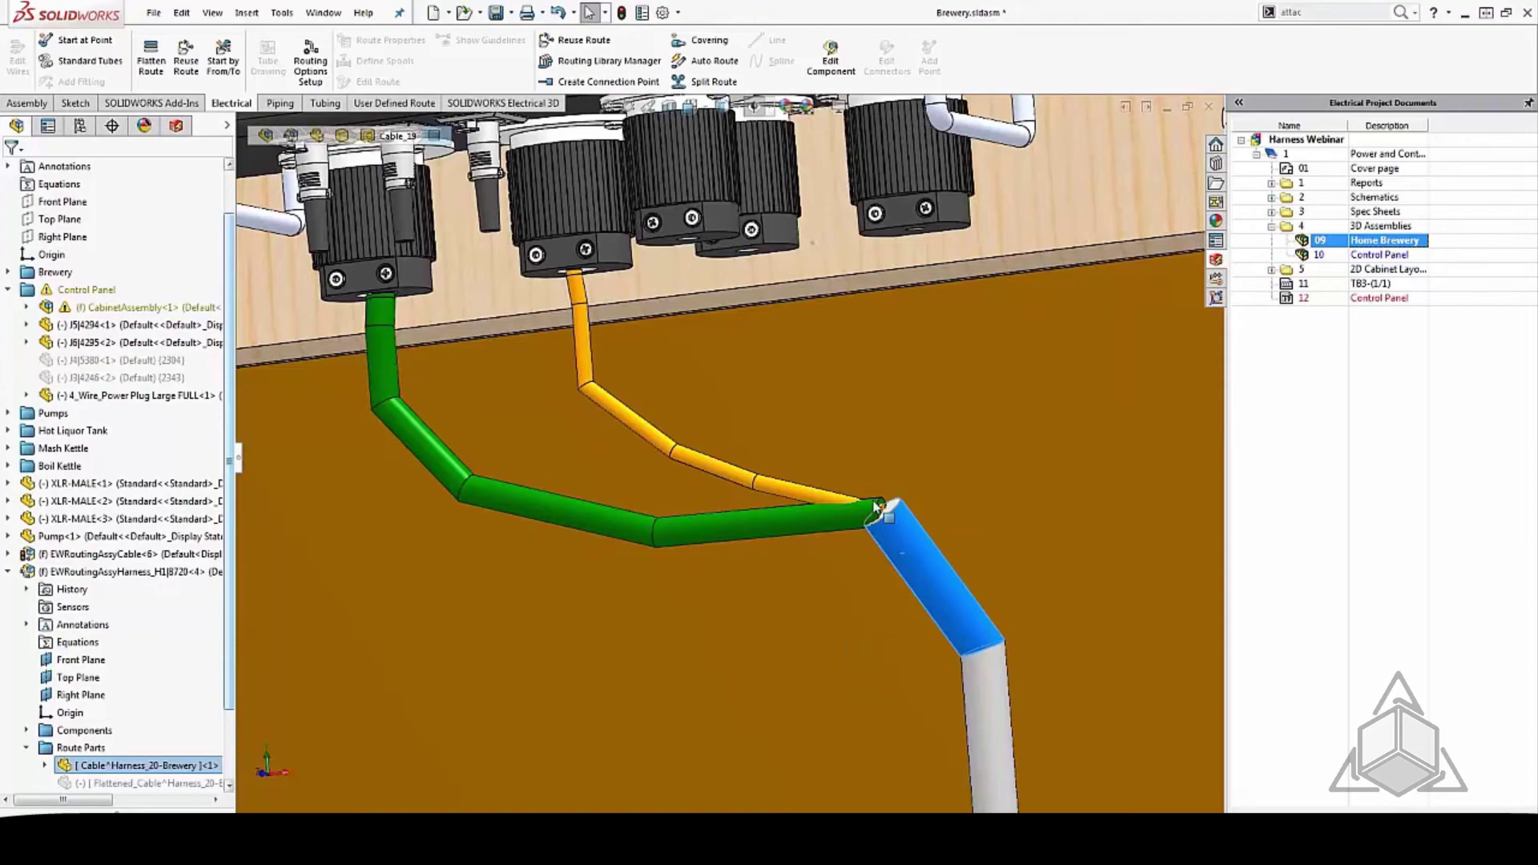
pyautogui.scroll(8, 907, 560)
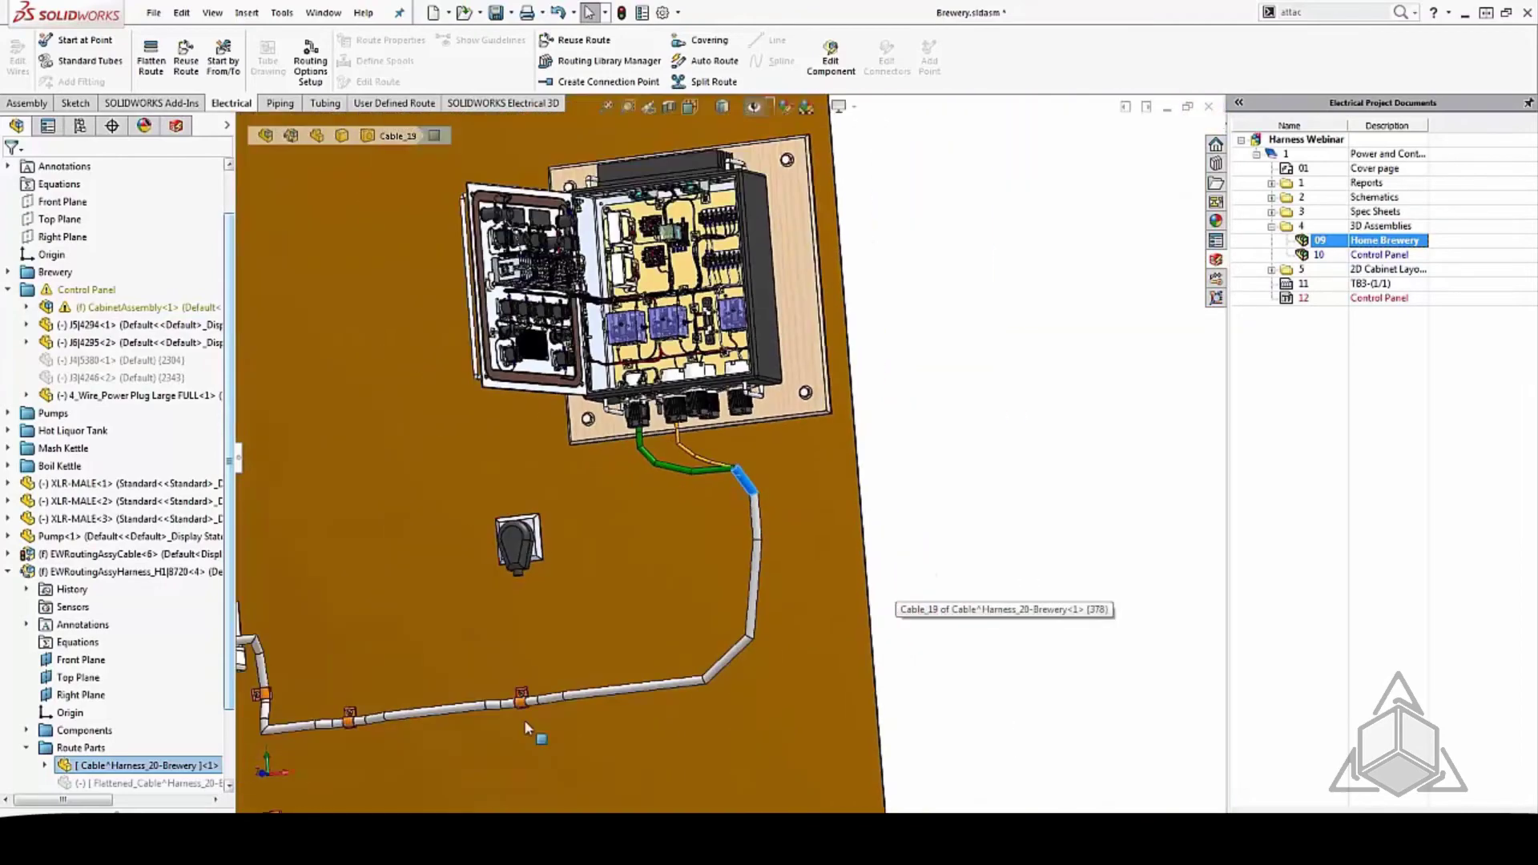
pyautogui.scroll(-4, 542, 686)
pyautogui.scroll(2, 525, 741)
pyautogui.scroll(-1, 303, 665)
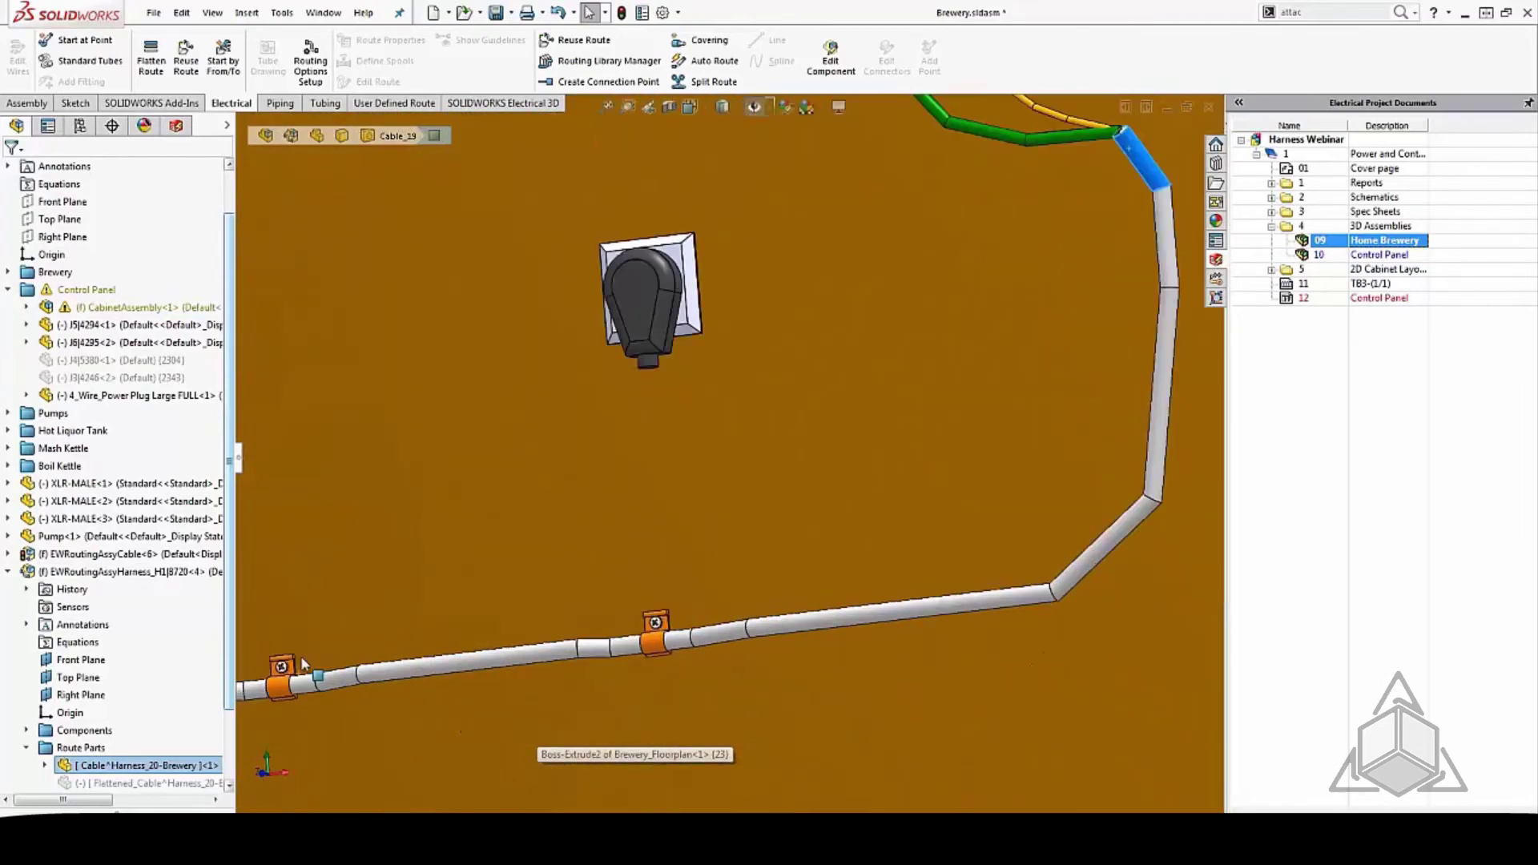
pyautogui.scroll(2, 298, 659)
pyautogui.scroll(1, 356, 479)
pyautogui.scroll(-2, 348, 517)
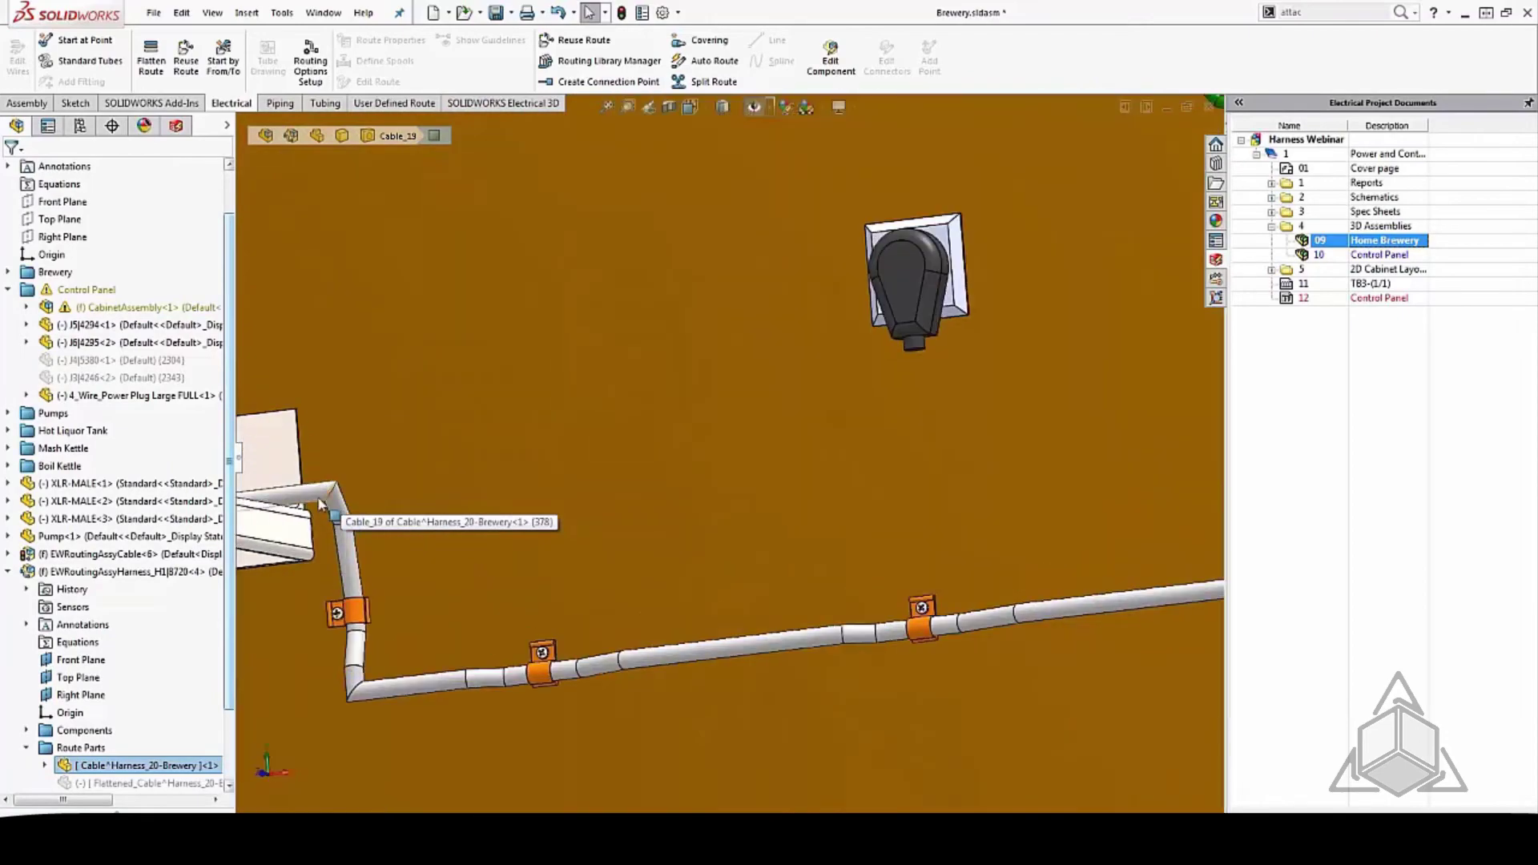
pyautogui.scroll(-1, 349, 517)
pyautogui.scroll(6, 817, 449)
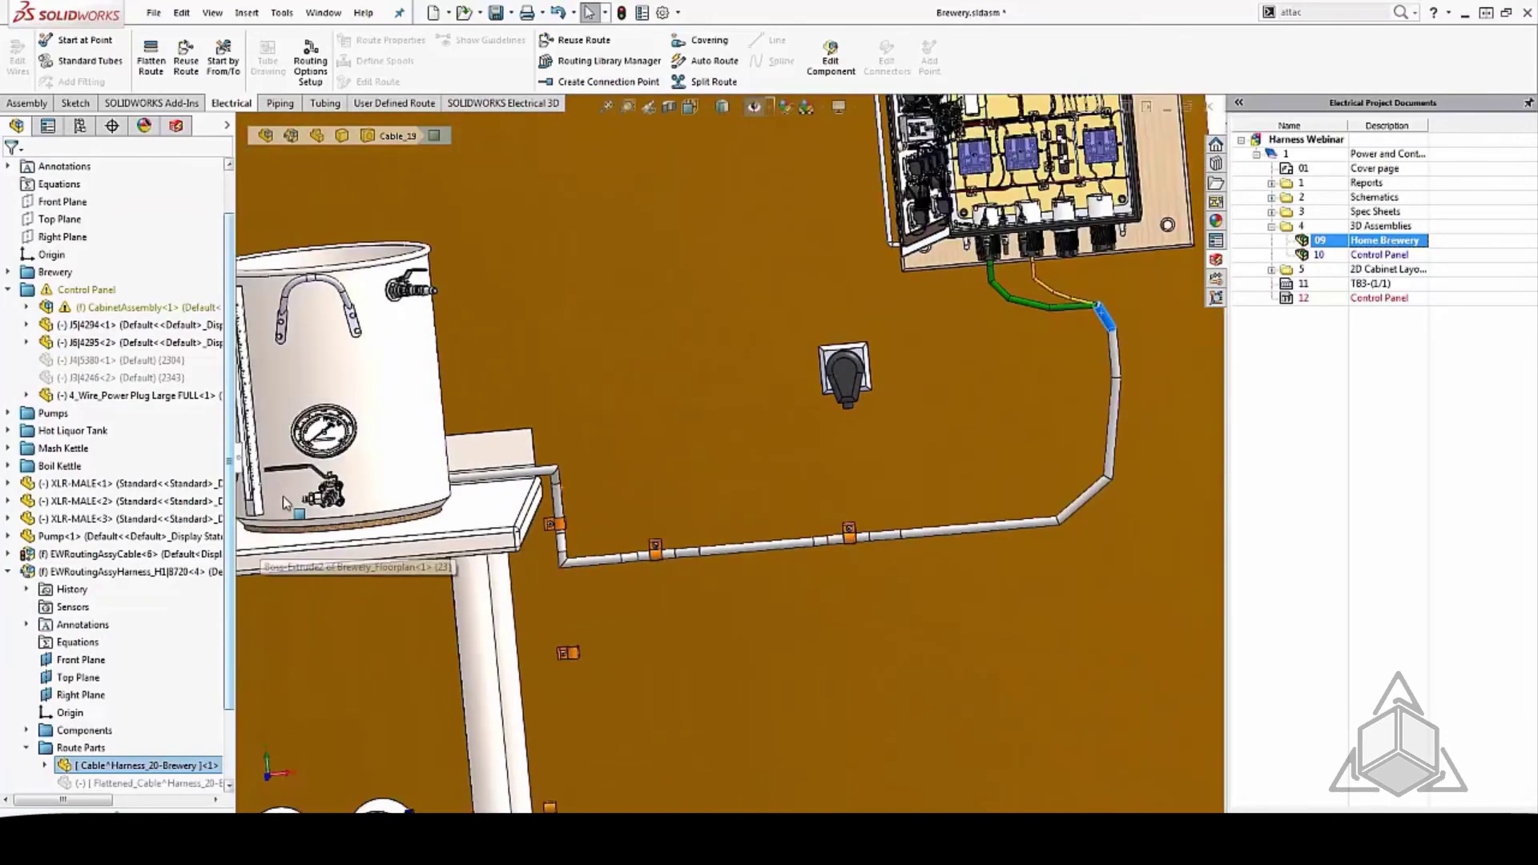
# Step: Examine where the yellow cable branches off the harness trunk behind the kettles
pyautogui.scroll(-2, 387, 496)
pyautogui.moveTo(384, 501); pyautogui.dragTo(377, 653, button='middle')
pyautogui.scroll(-5, 387, 461)
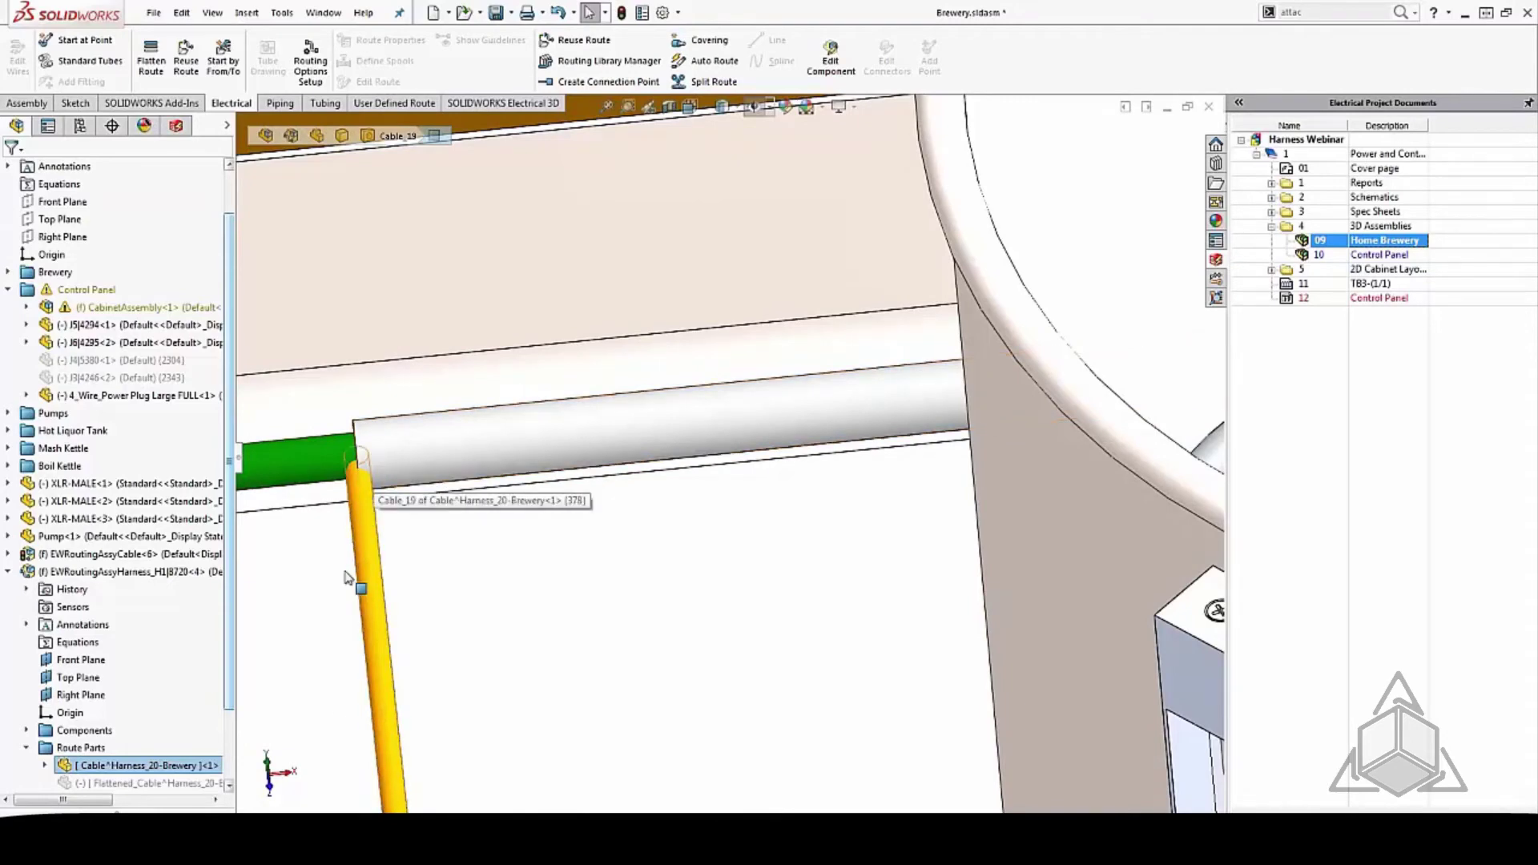
pyautogui.scroll(5, 380, 713)
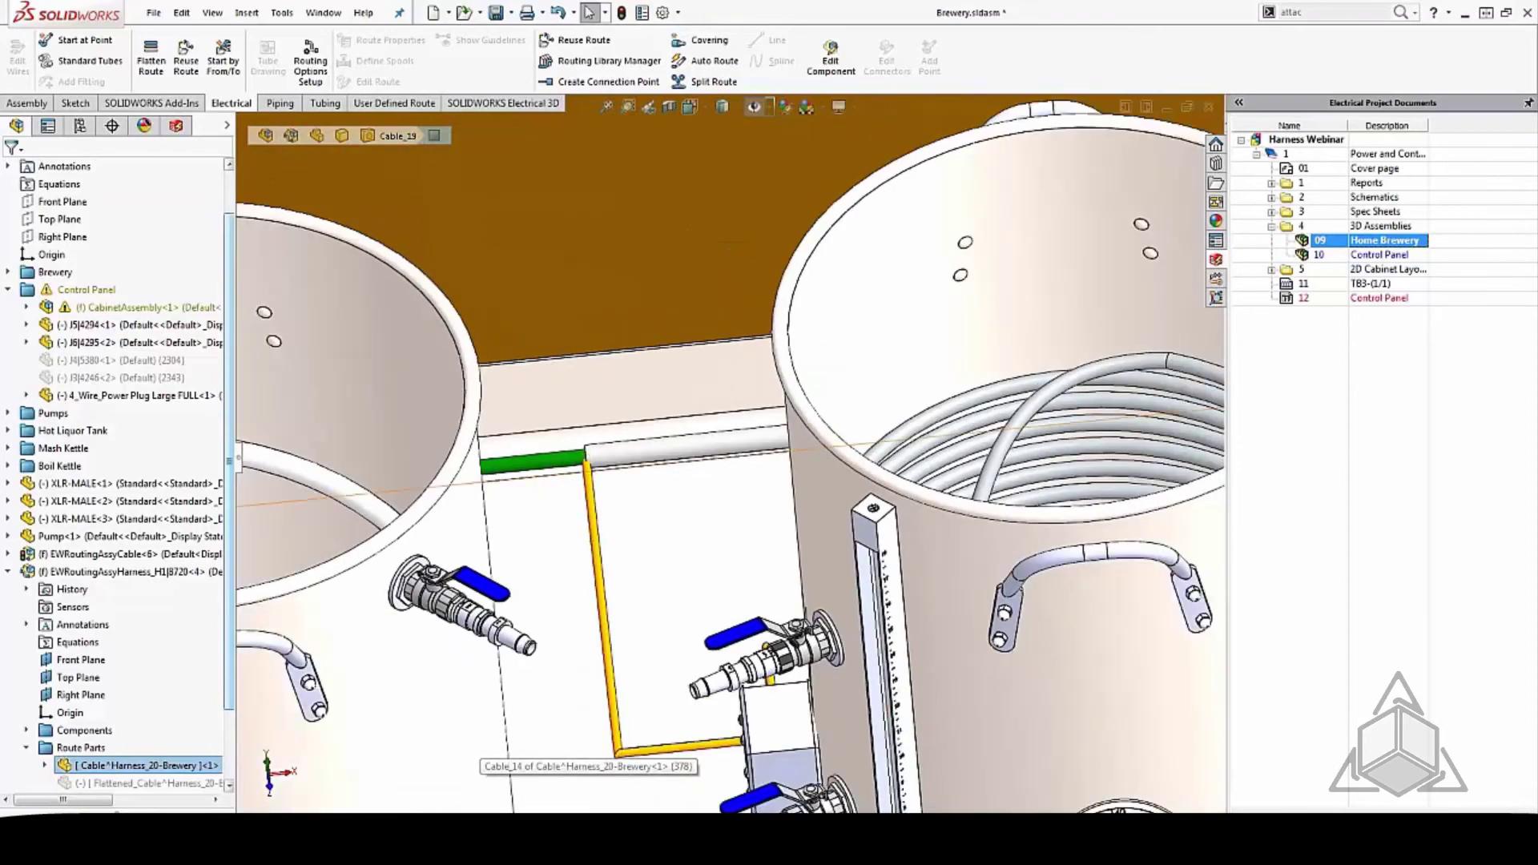
pyautogui.scroll(5, 545, 483)
pyautogui.scroll(3, 545, 483)
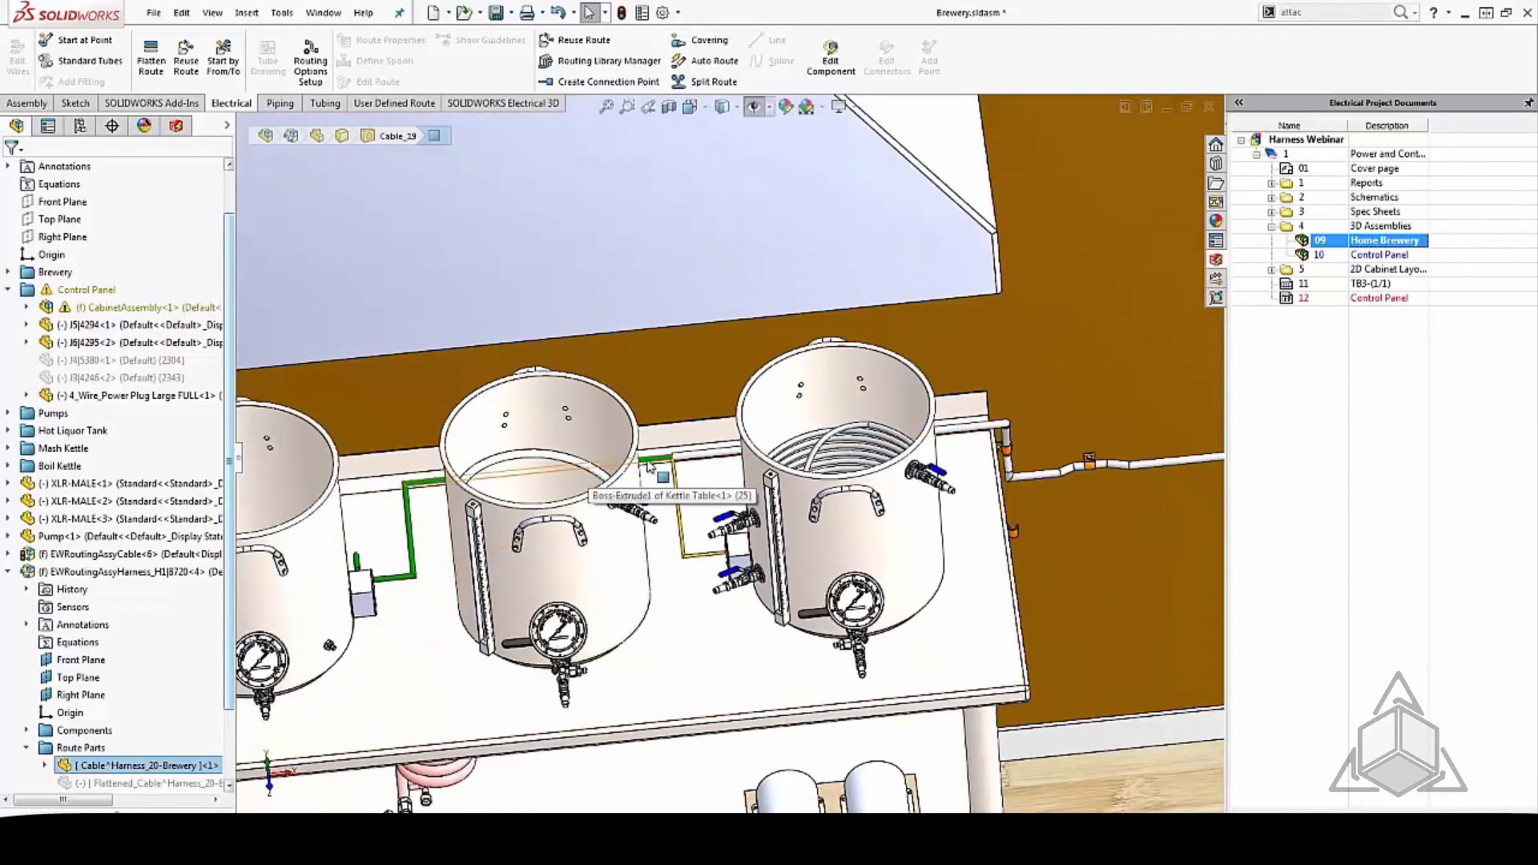
# Step: Examine the green cable's branch to its kettle's junction box and the shared trunk segment, ending with the whole brewery in view
pyautogui.scroll(-8, 427, 572)
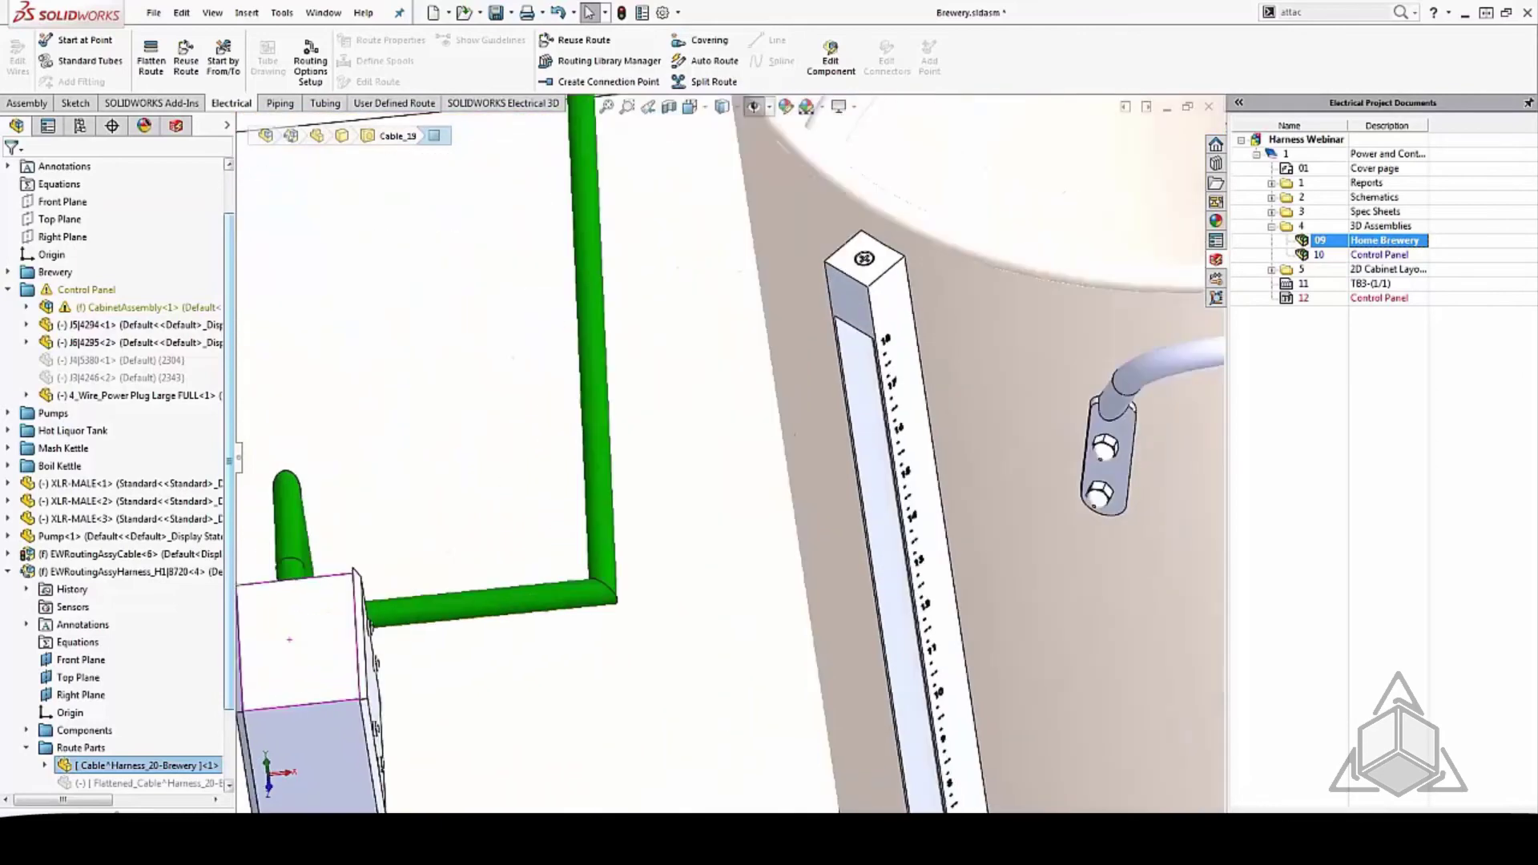
pyautogui.moveTo(290, 639); pyautogui.dragTo(284, 695, button='middle')
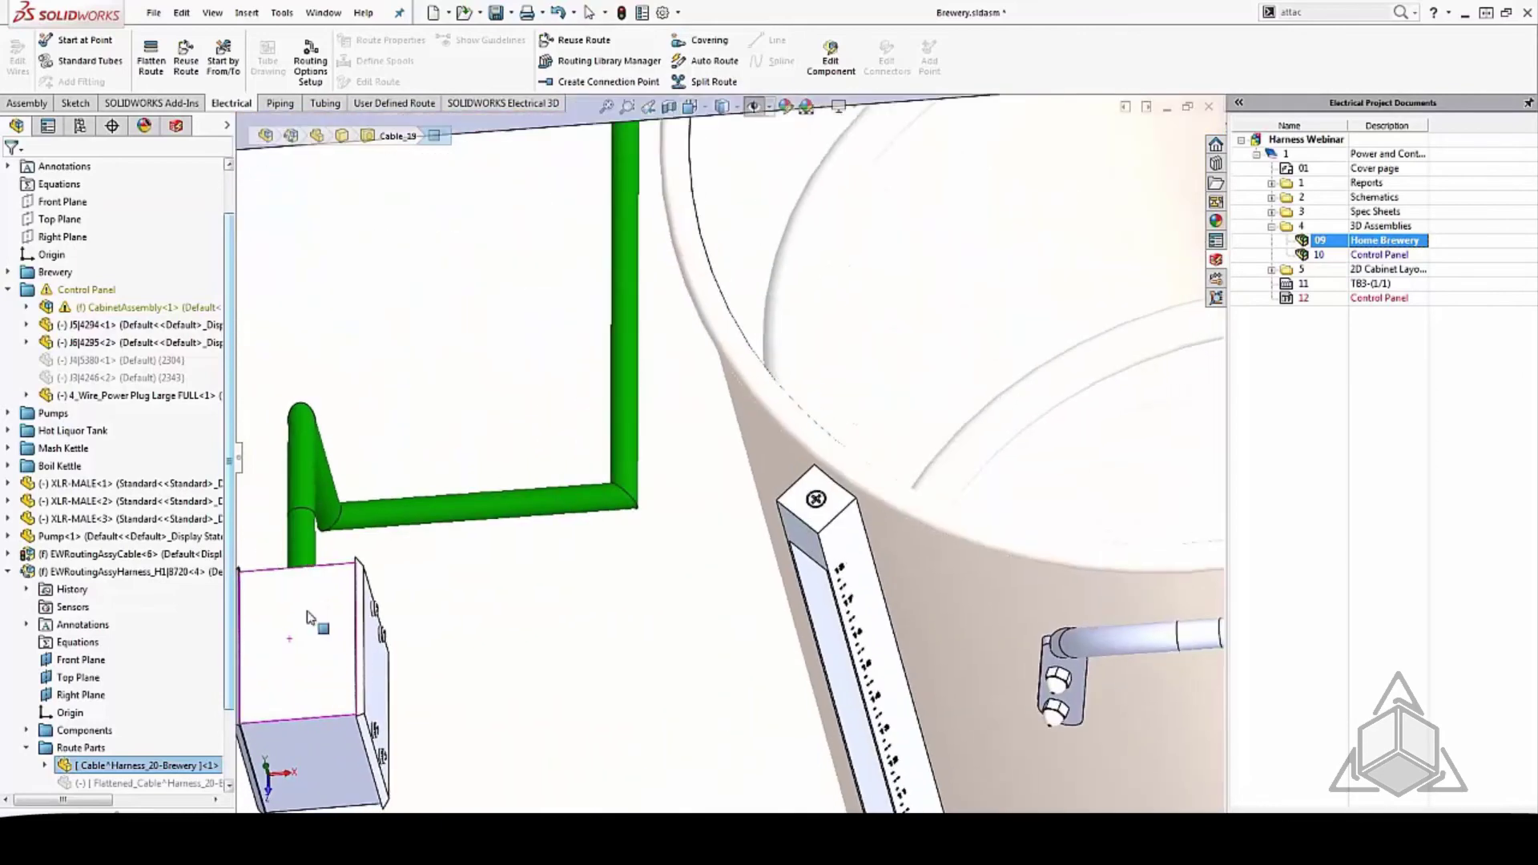
pyautogui.scroll(3, 353, 569)
pyautogui.scroll(-2, 404, 512)
pyautogui.scroll(3, 701, 453)
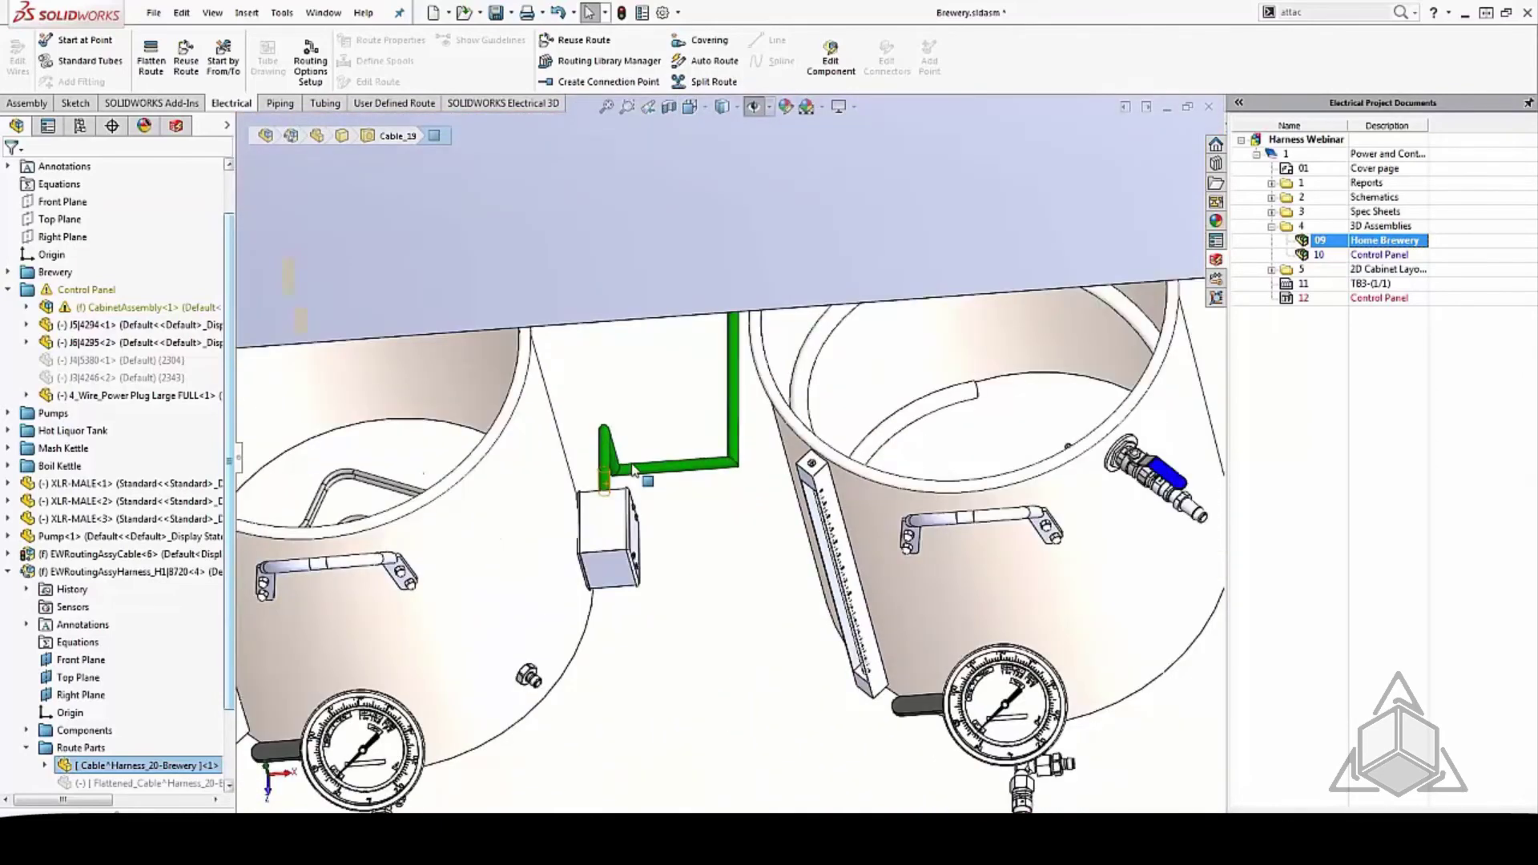
pyautogui.scroll(5, 939, 443)
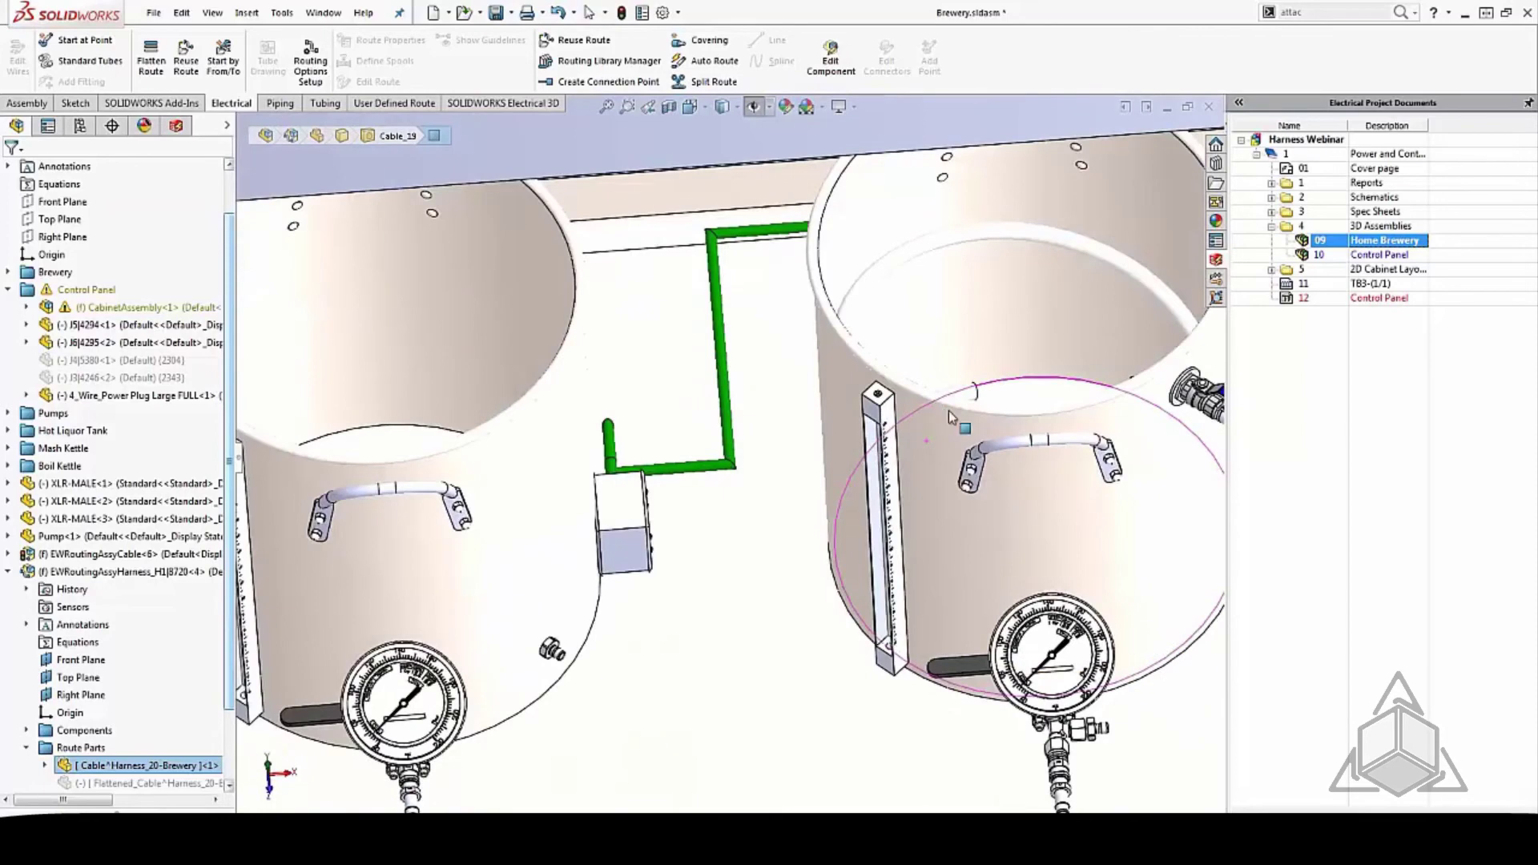
pyautogui.scroll(-3, 1007, 358)
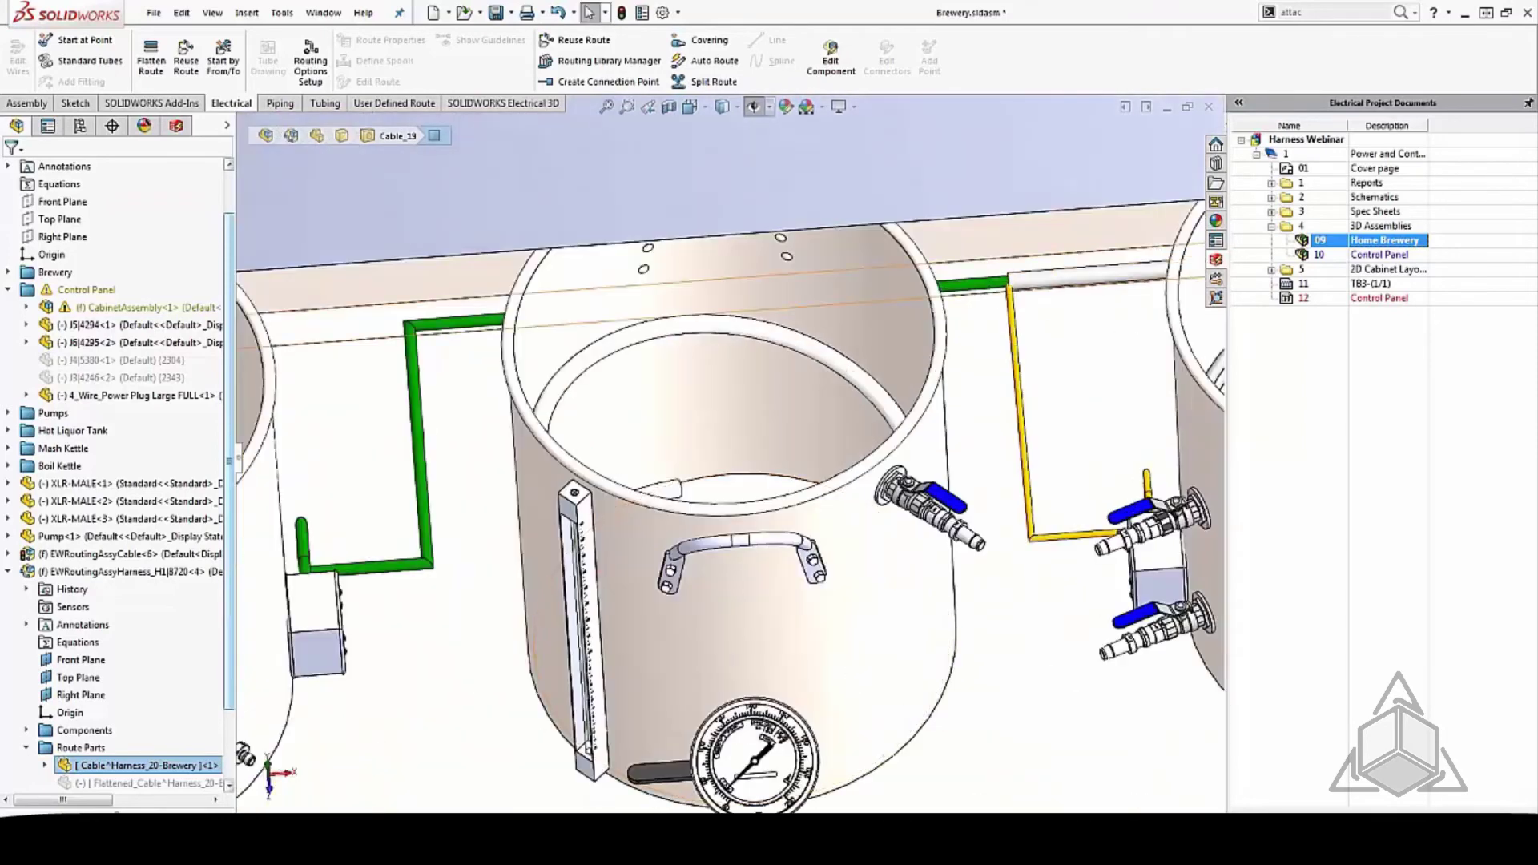
pyautogui.click(1044, 285)
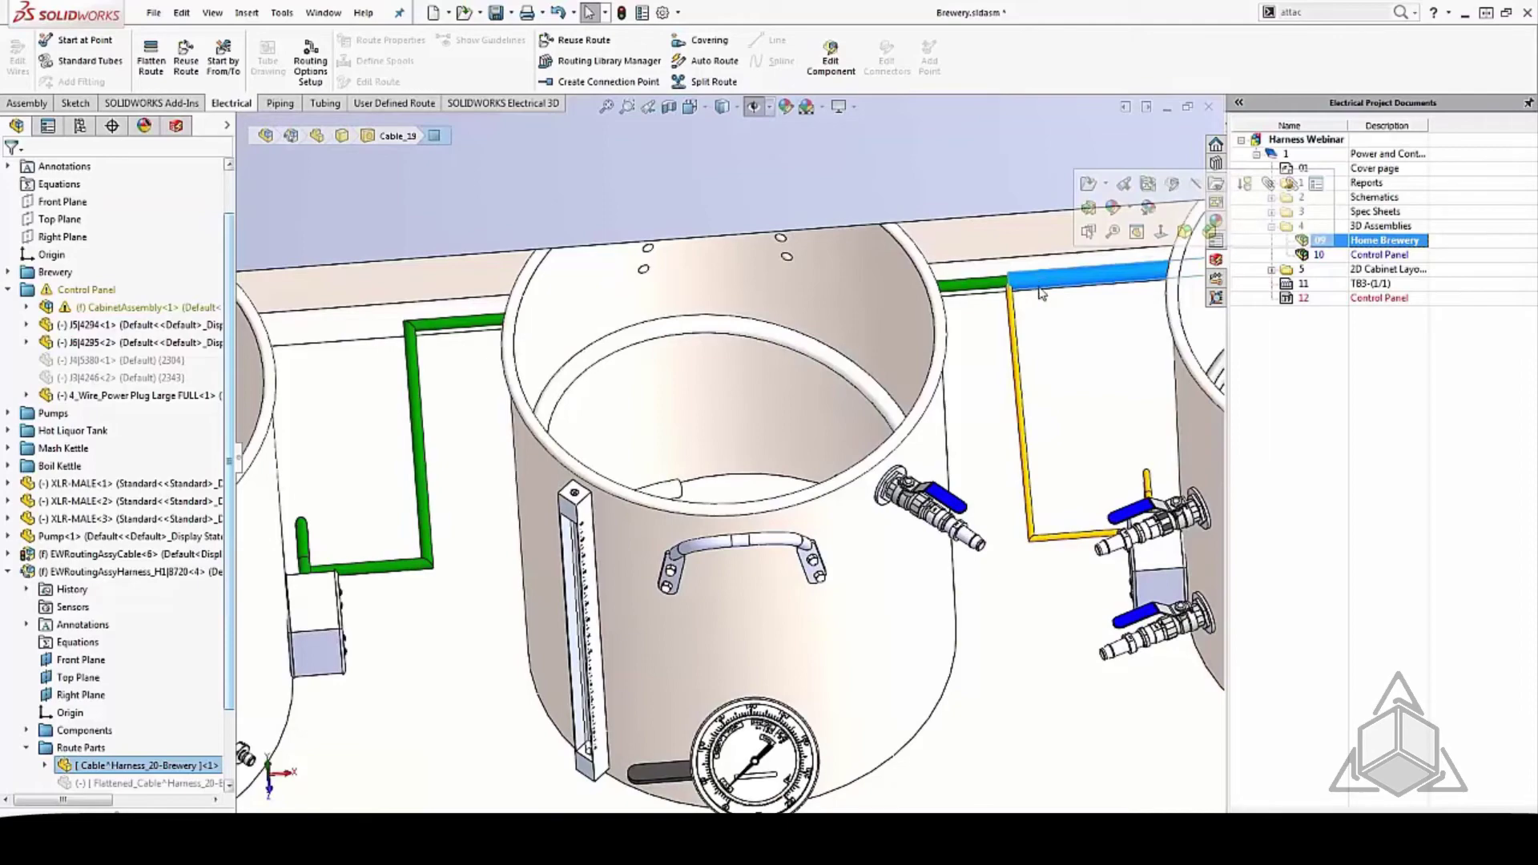
pyautogui.scroll(6, 1060, 422)
pyautogui.moveTo(1060, 422)
pyautogui.mouseDown(button='middle')
pyautogui.moveTo(1062, 437)
pyautogui.moveTo(1084, 419)
pyautogui.mouseUp(button='middle')
pyautogui.scroll(3, 1083, 419)
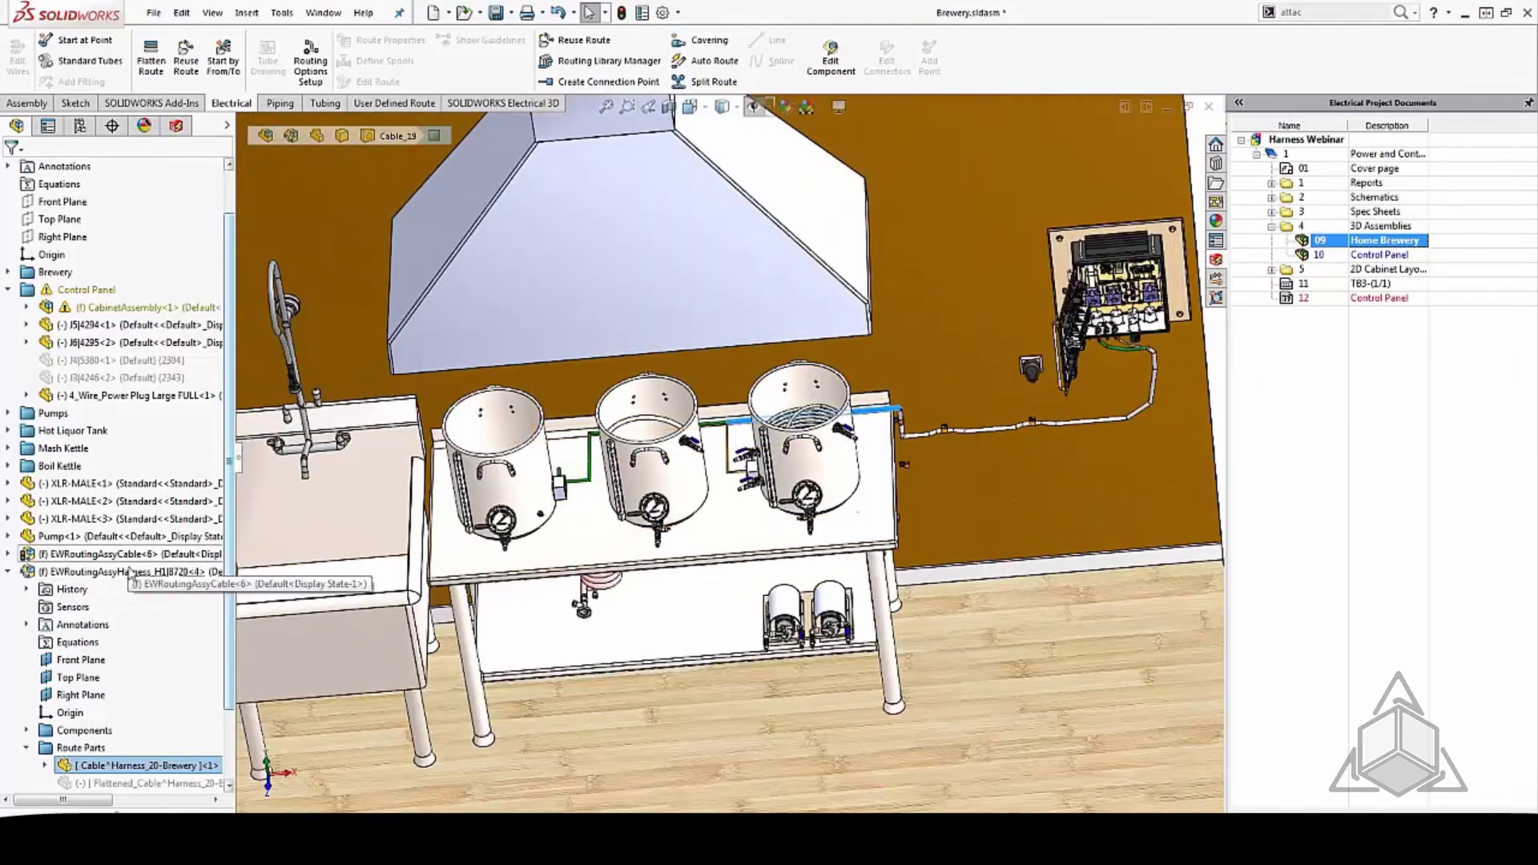
# Step: Examine the components and the cable route part inside the EWRoutingAssyHarness_H1 subassembly
pyautogui.click(130, 571)
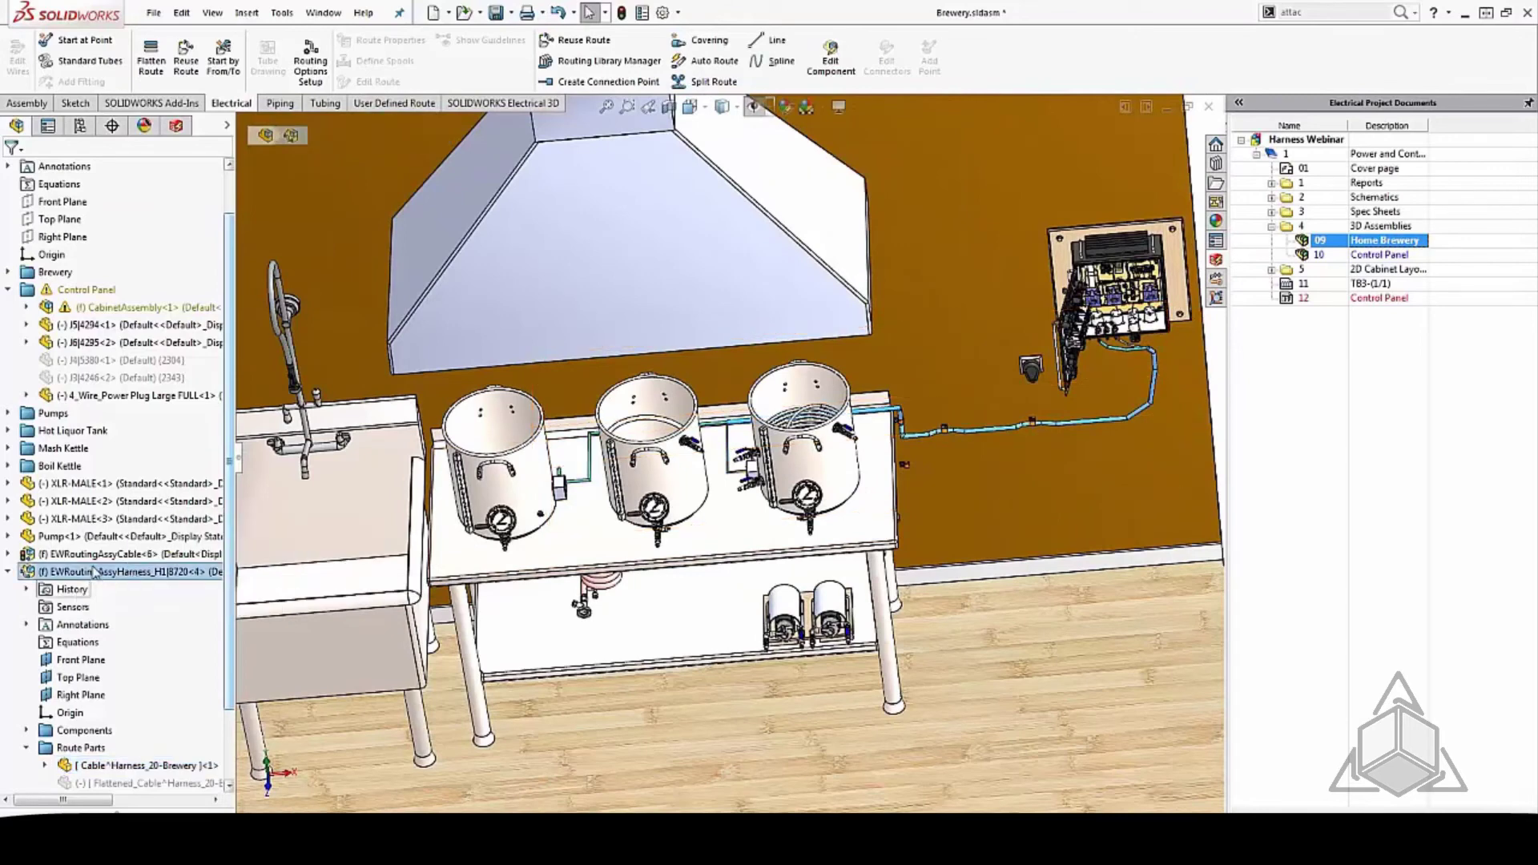
pyautogui.click(26, 730)
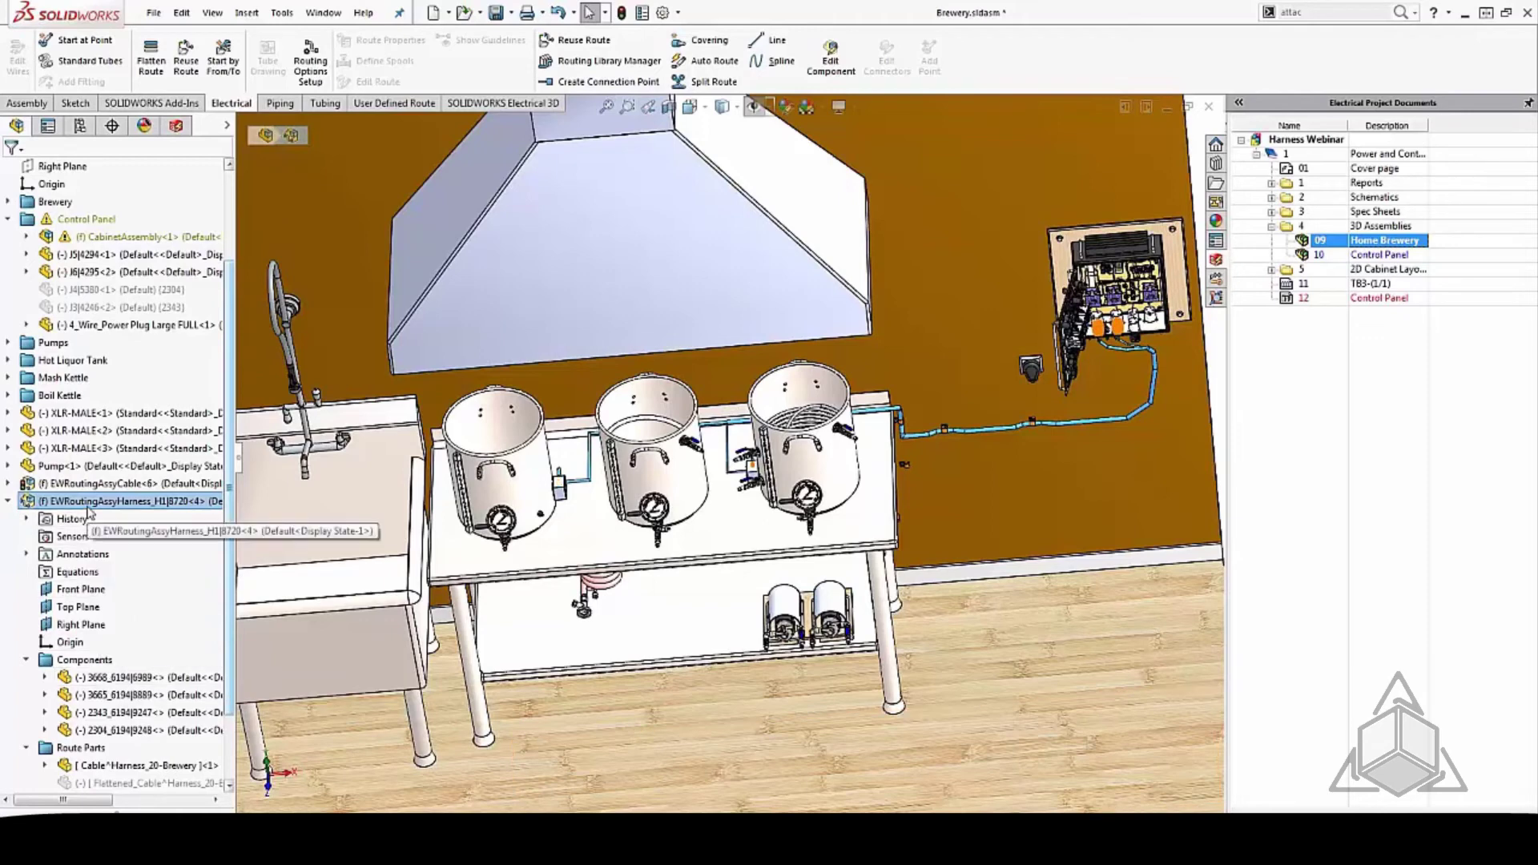
pyautogui.click(119, 693)
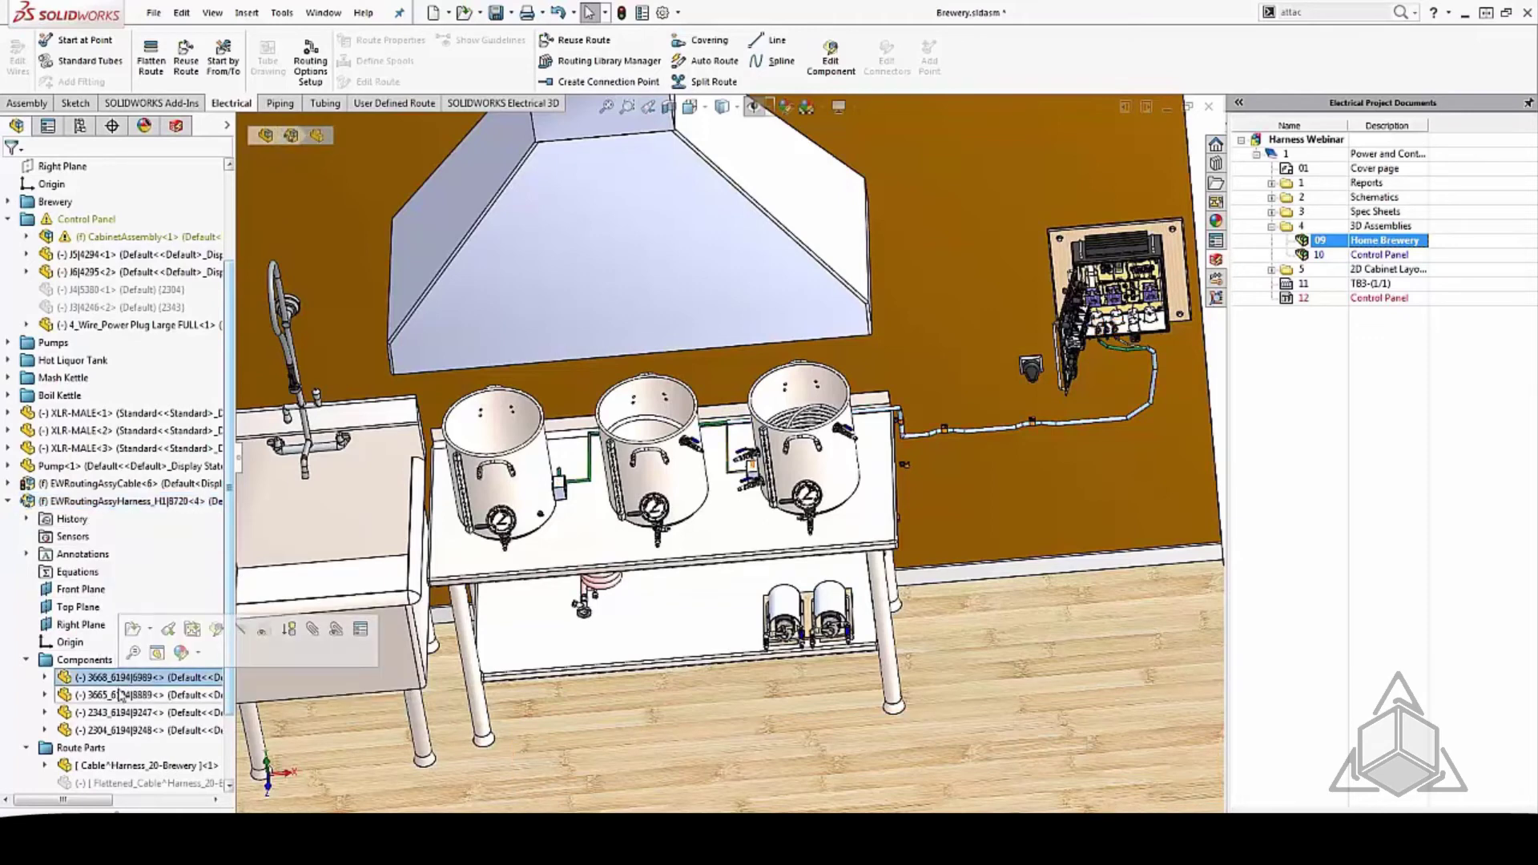
pyautogui.click(104, 712)
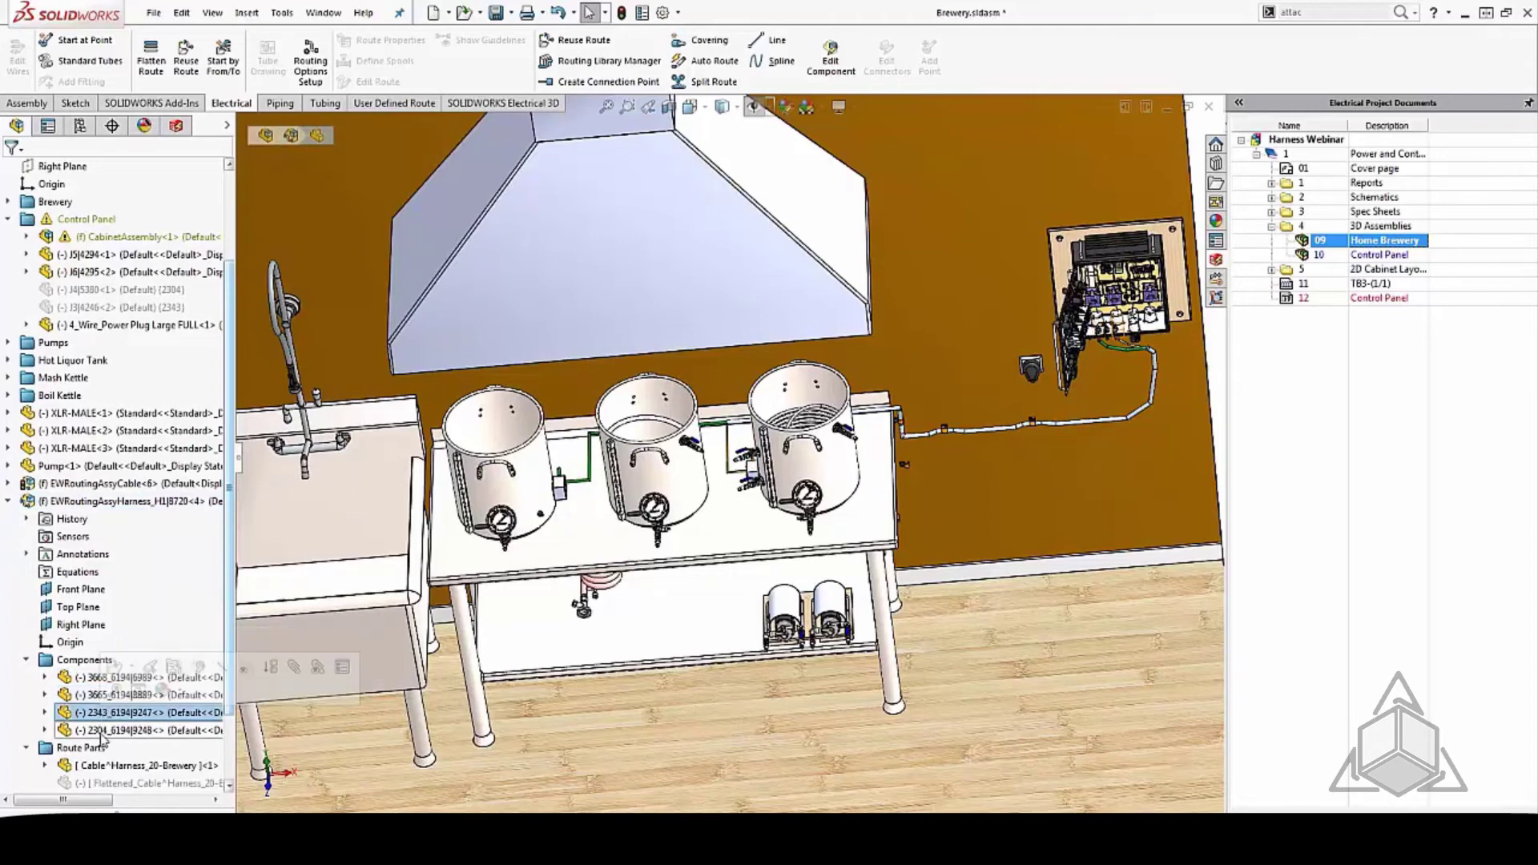
pyautogui.click(100, 733)
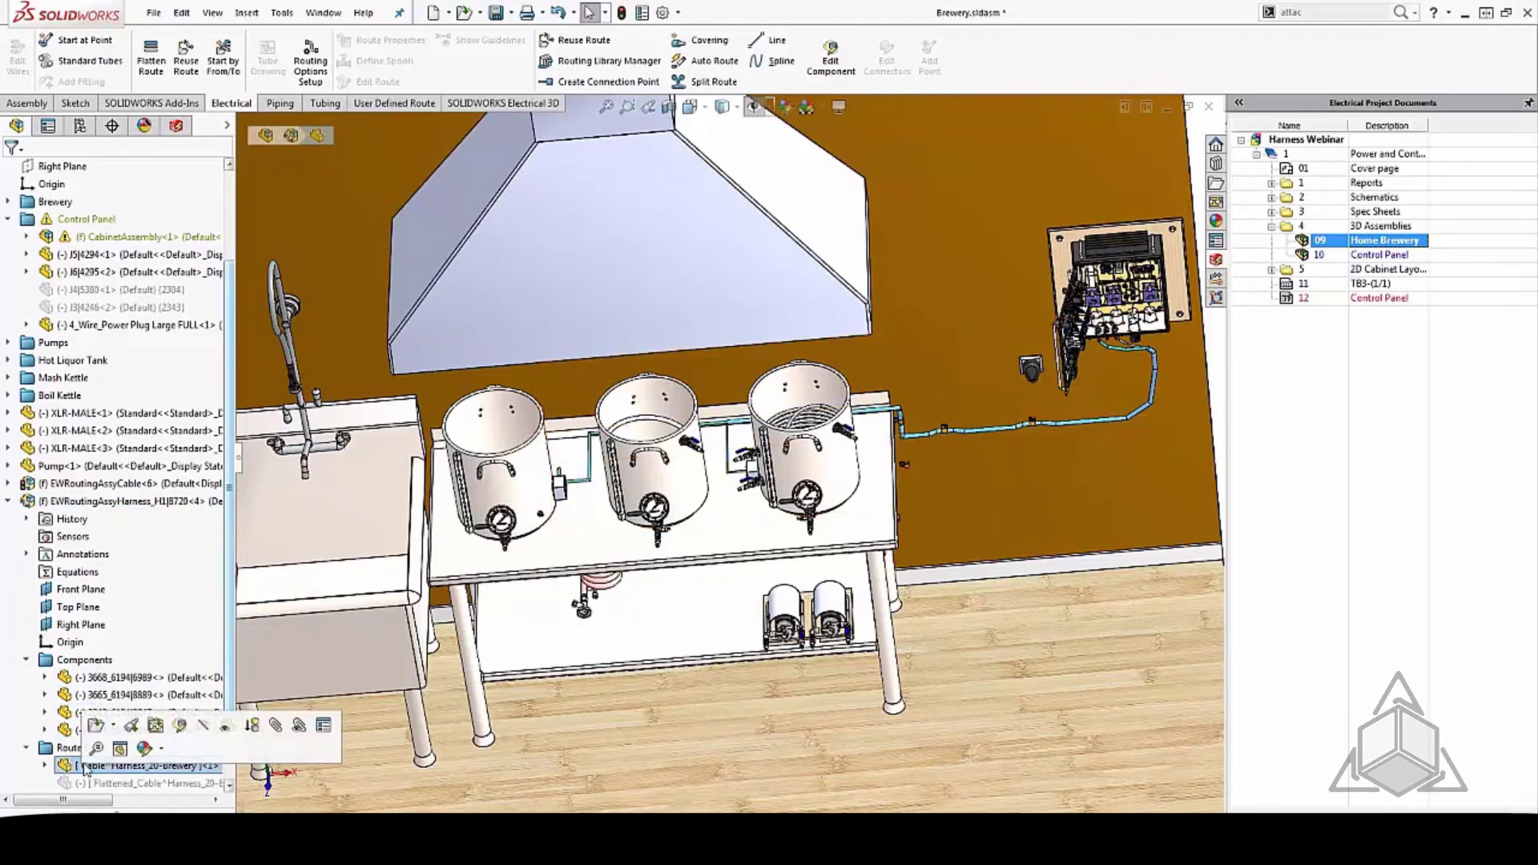
pyautogui.click(71, 763)
pyautogui.scroll(-2, 72, 754)
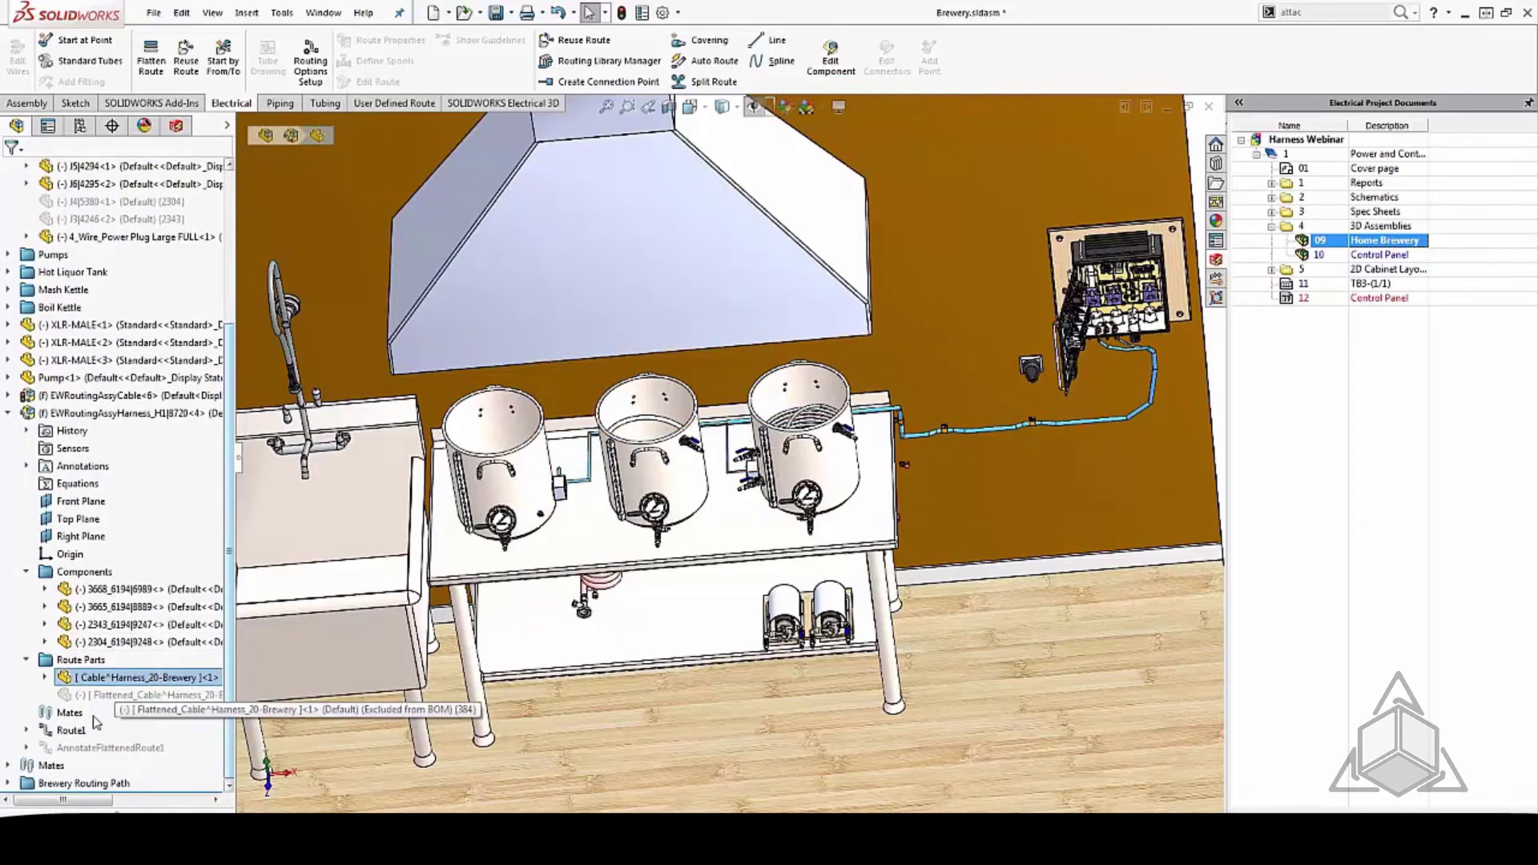
# Step: Open the H1 harness routing assembly on its own and start the Flatten Route command
pyautogui.click(95, 413)
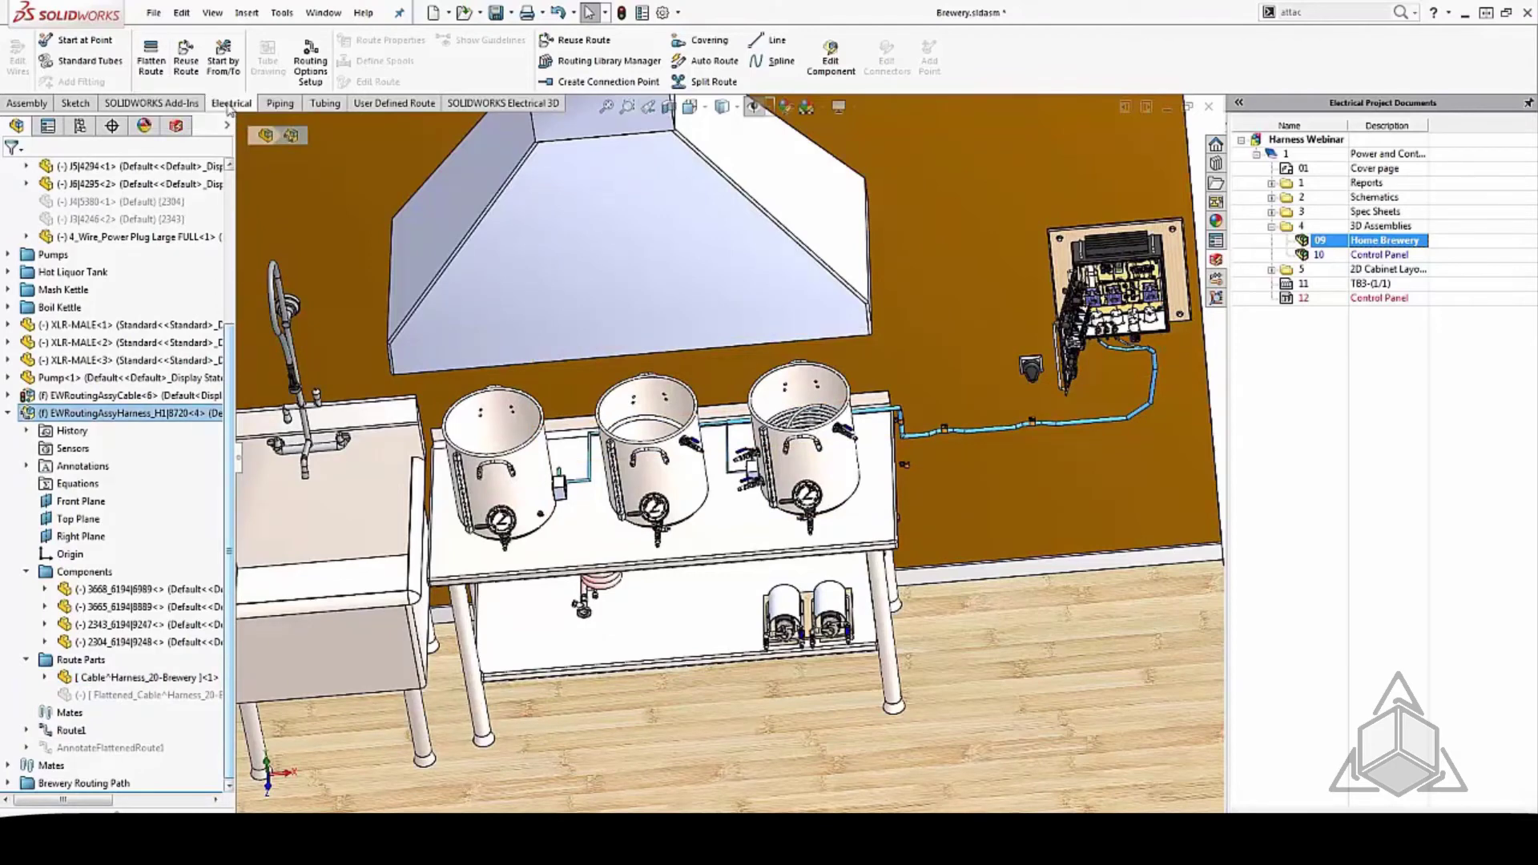
pyautogui.click(151, 64)
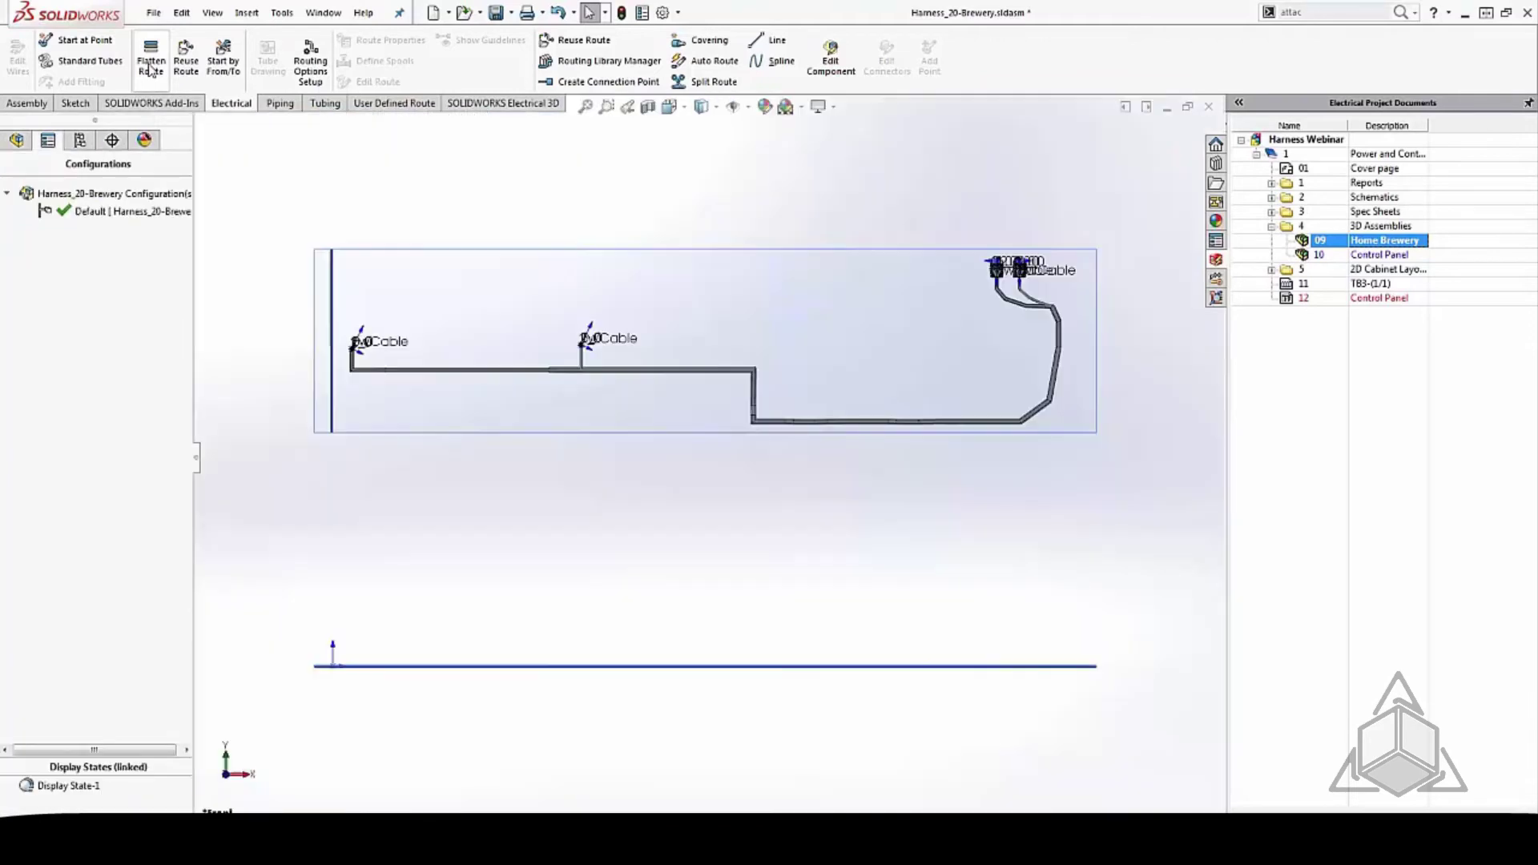
pyautogui.click(151, 66)
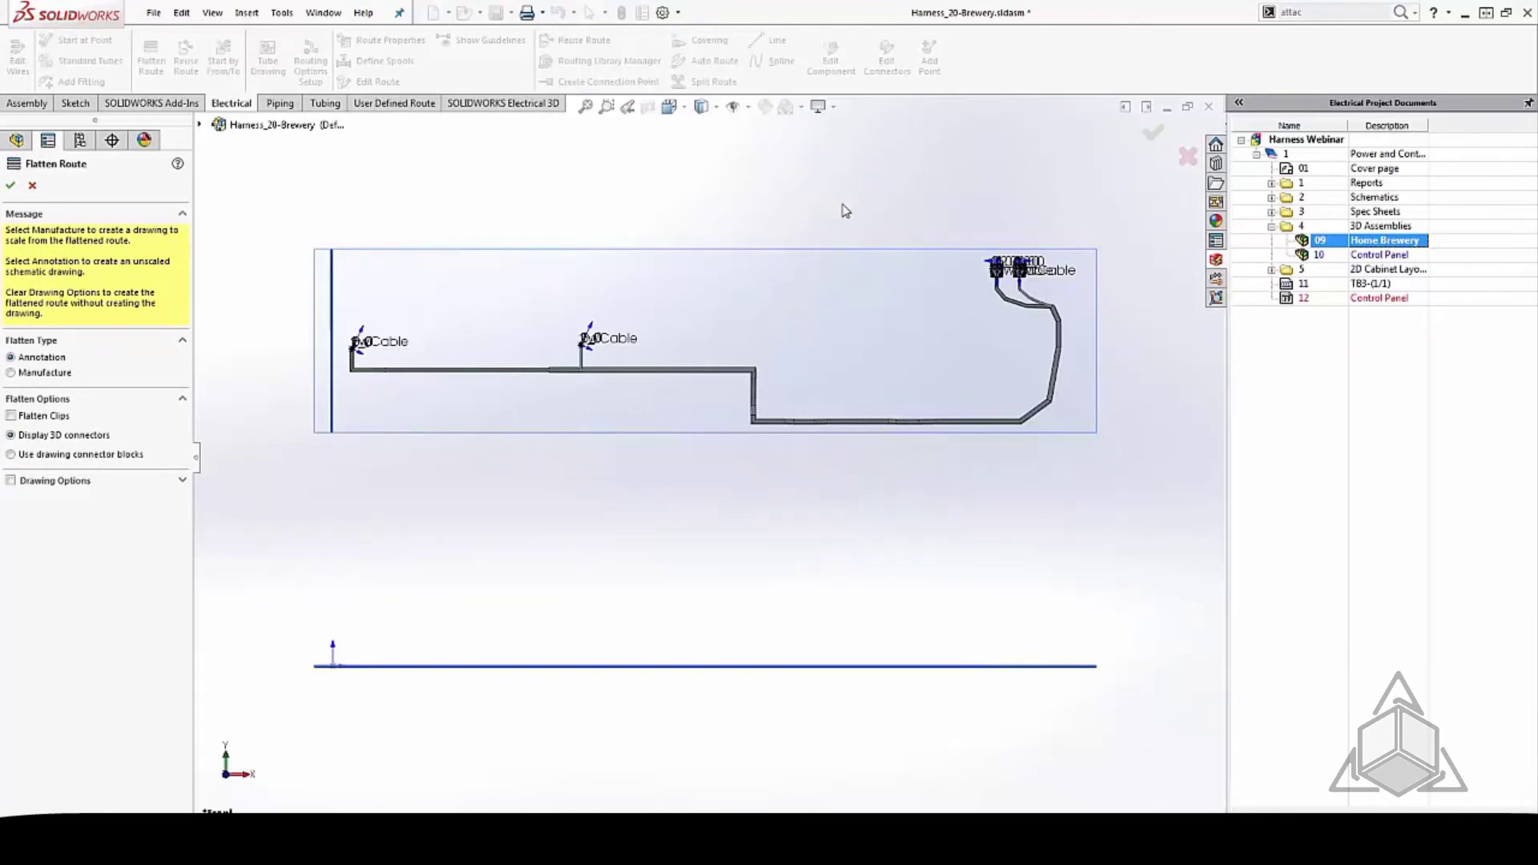
# Step: Hide the planes and annotations in the harness model, and examine the connectors at the ends of the green and orange cables
pyautogui.scroll(3, 719, 289)
pyautogui.scroll(-1, 720, 289)
pyautogui.moveTo(719, 289); pyautogui.dragTo(773, 295, button='middle')
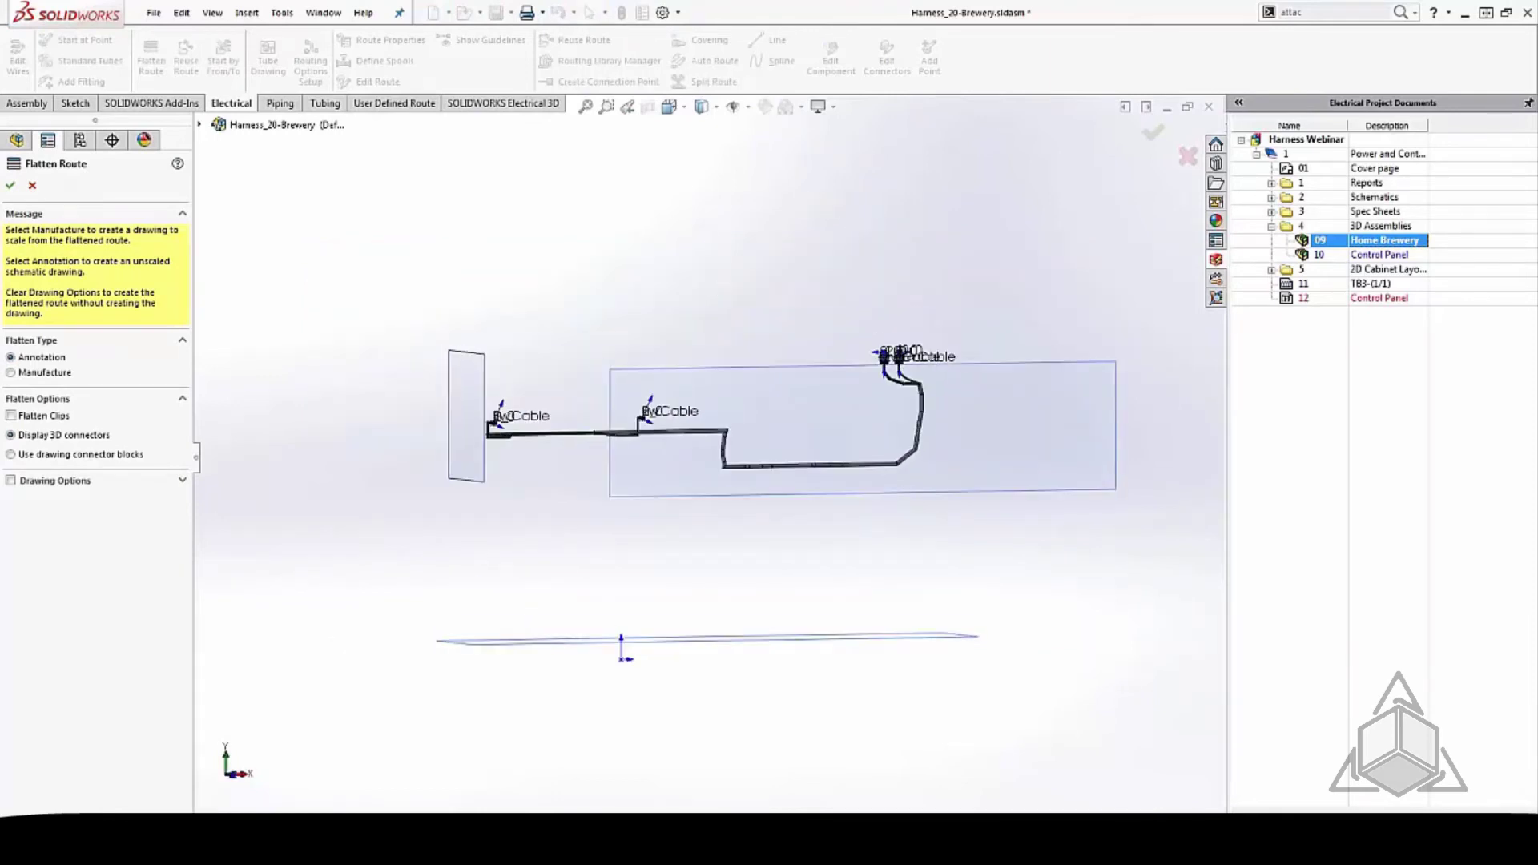
pyautogui.click(733, 107)
pyautogui.moveTo(724, 403); pyautogui.dragTo(633, 465, button='middle')
pyautogui.scroll(-10, 788, 510)
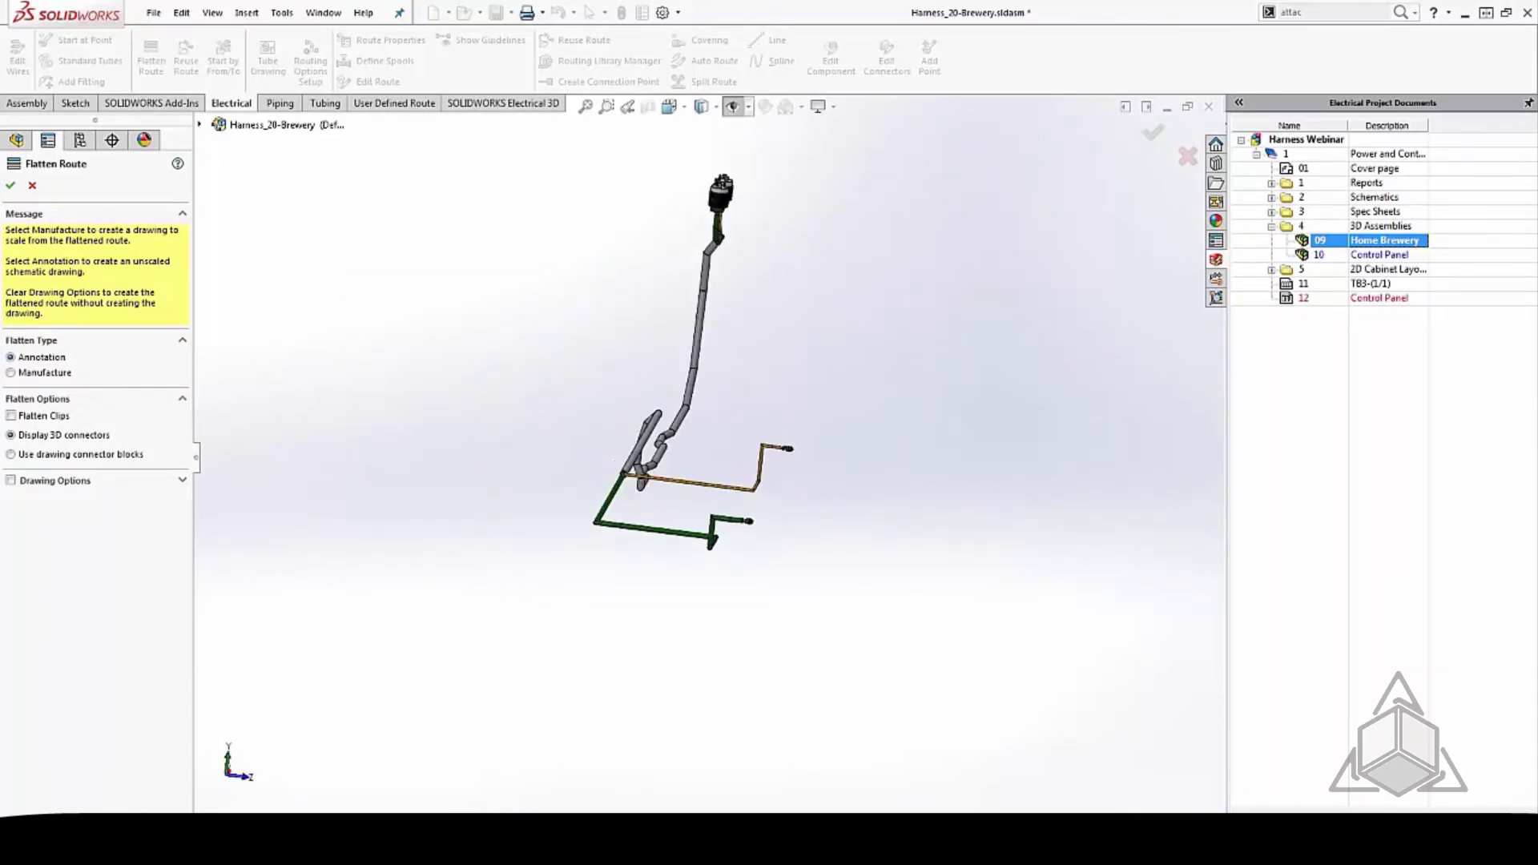
pyautogui.scroll(-3, 789, 510)
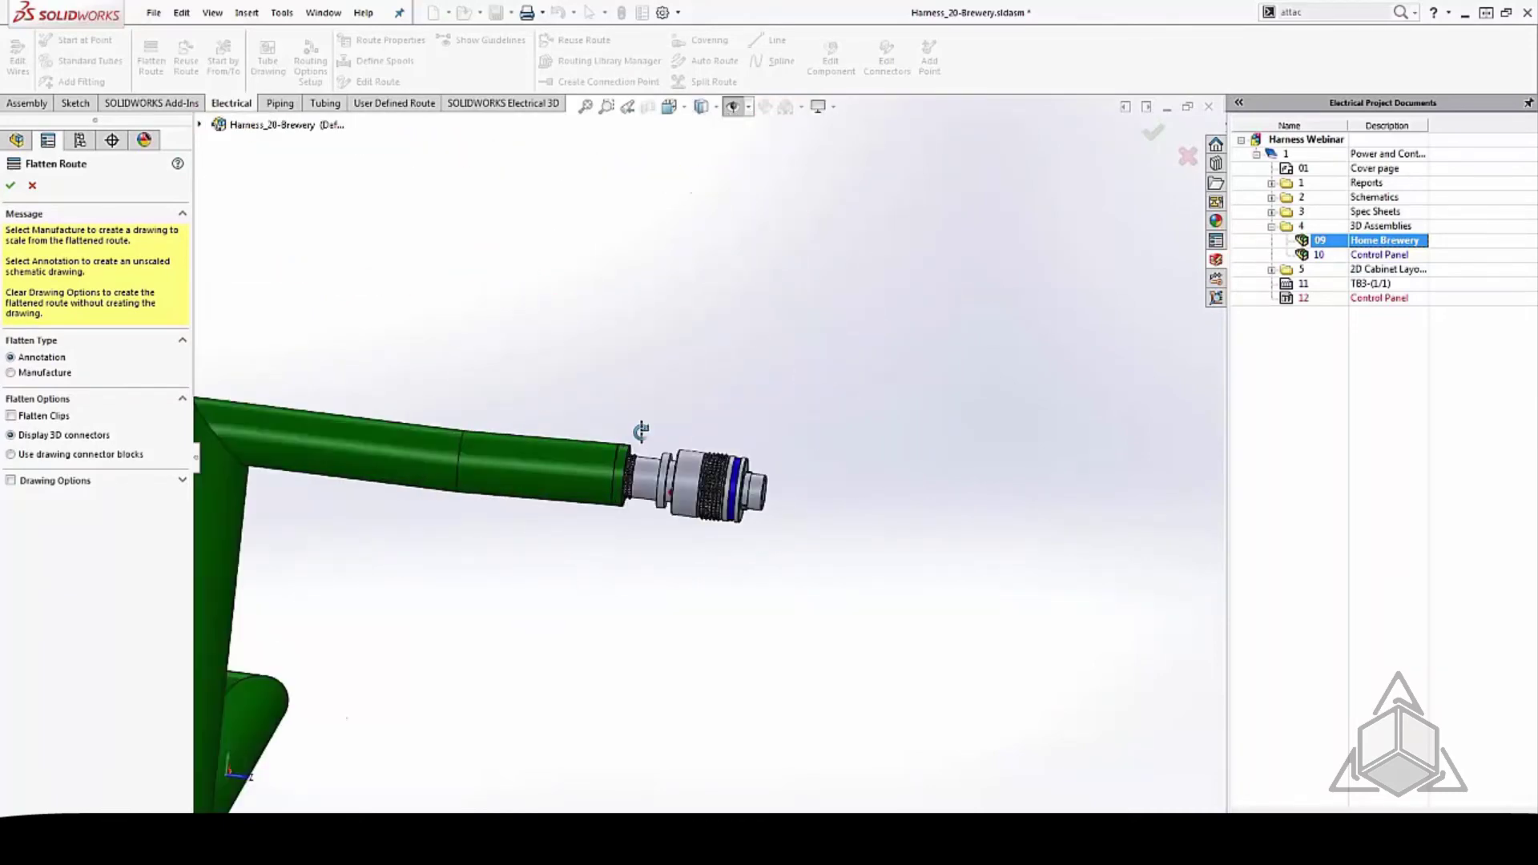
pyautogui.scroll(6, 721, 419)
pyautogui.scroll(-4, 833, 253)
pyautogui.scroll(-2, 833, 253)
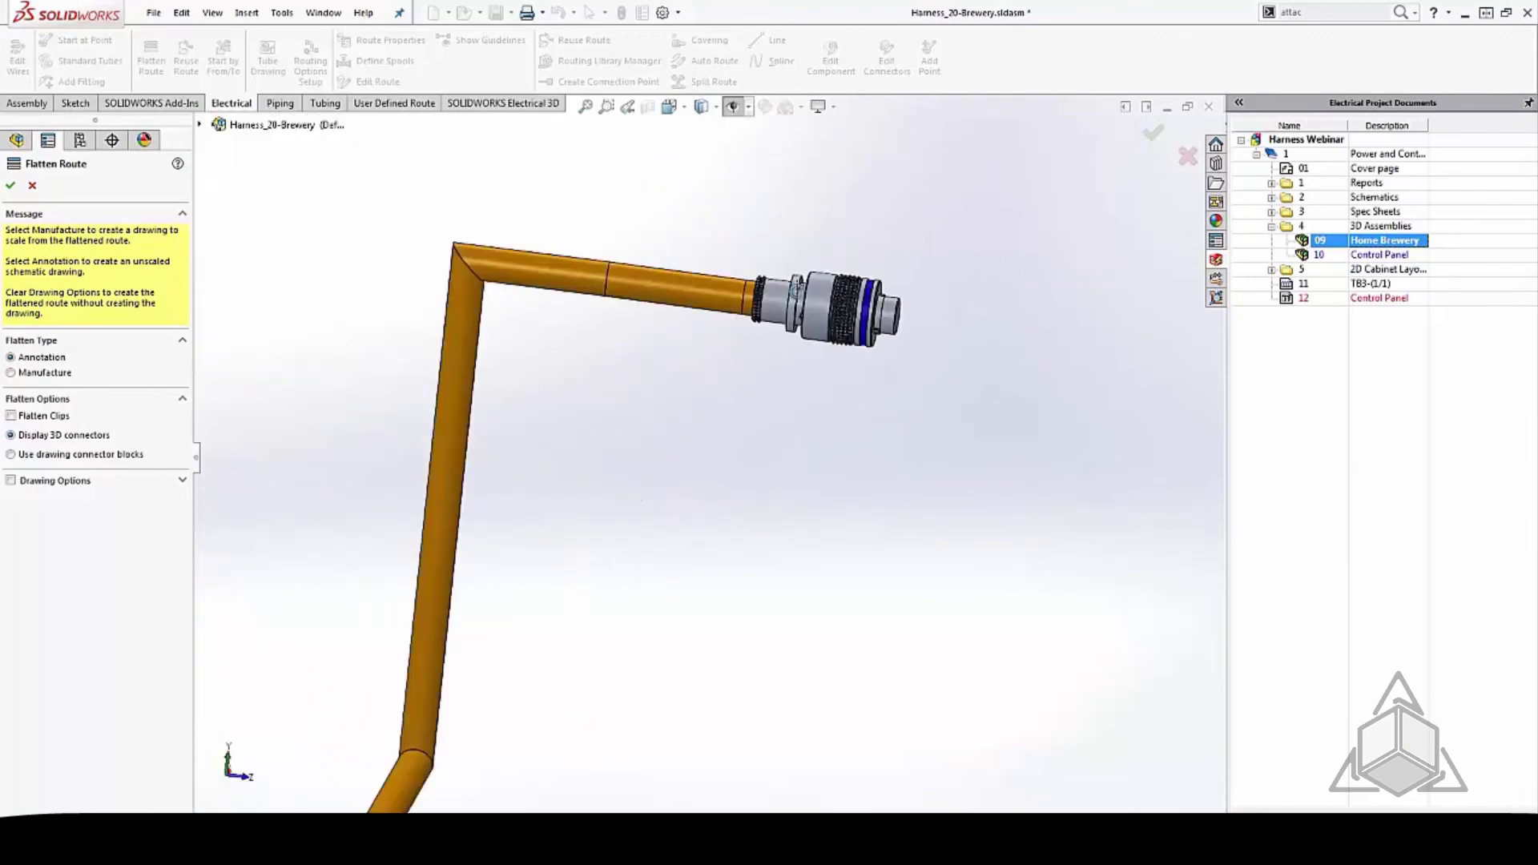
# Step: Examine the harness's grey trunk, the orange and green cable branches and the two power plugs in 3D
pyautogui.scroll(8, 834, 253)
pyautogui.scroll(-8, 447, 531)
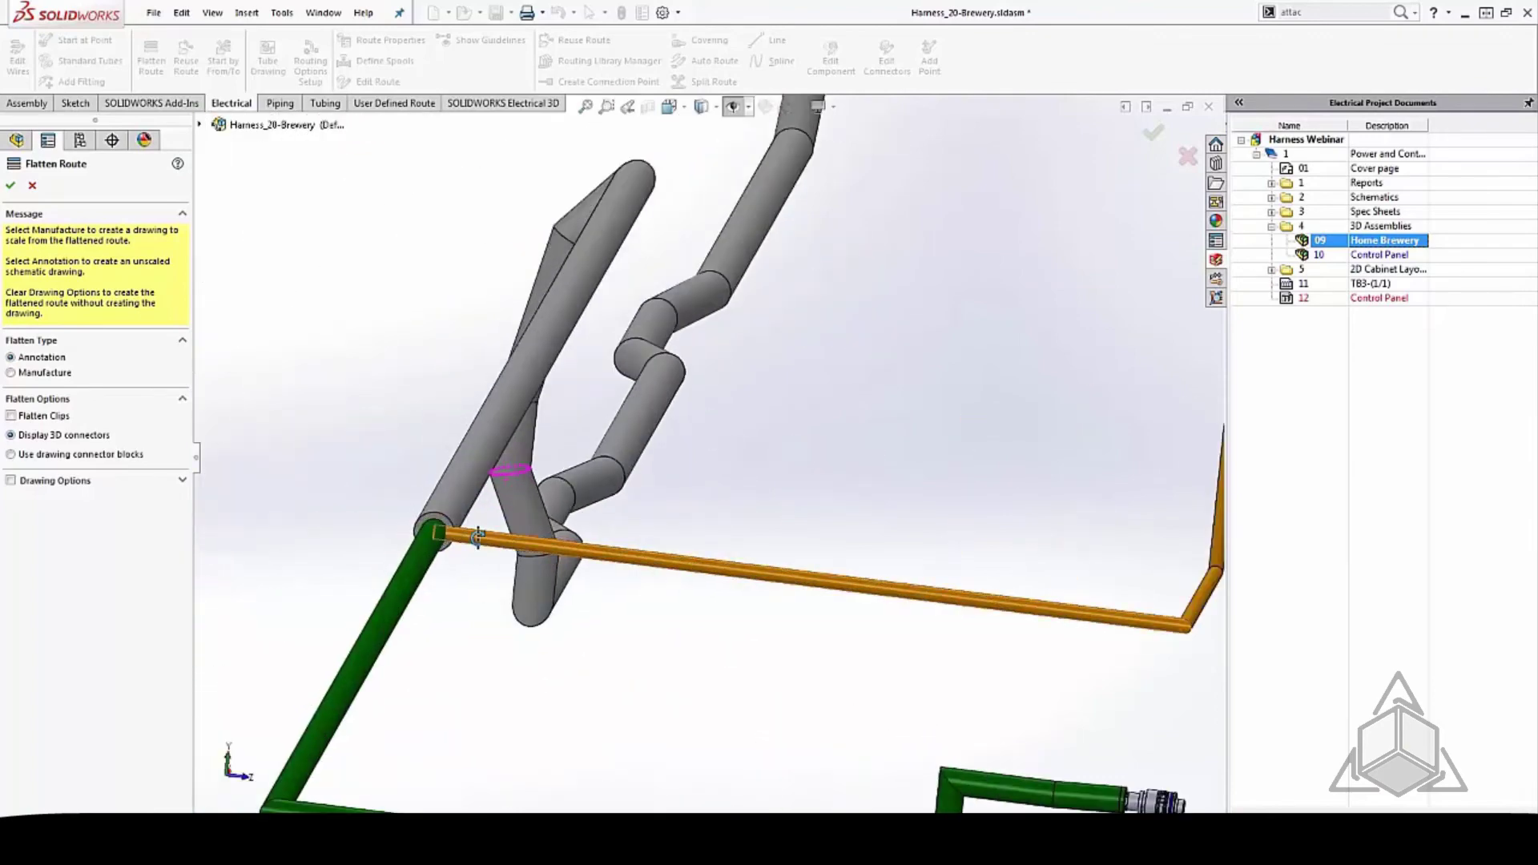
pyautogui.scroll(8, 550, 398)
pyautogui.scroll(-3, 751, 269)
pyautogui.moveTo(751, 268); pyautogui.dragTo(617, 232, button='middle')
pyautogui.scroll(5, 858, 407)
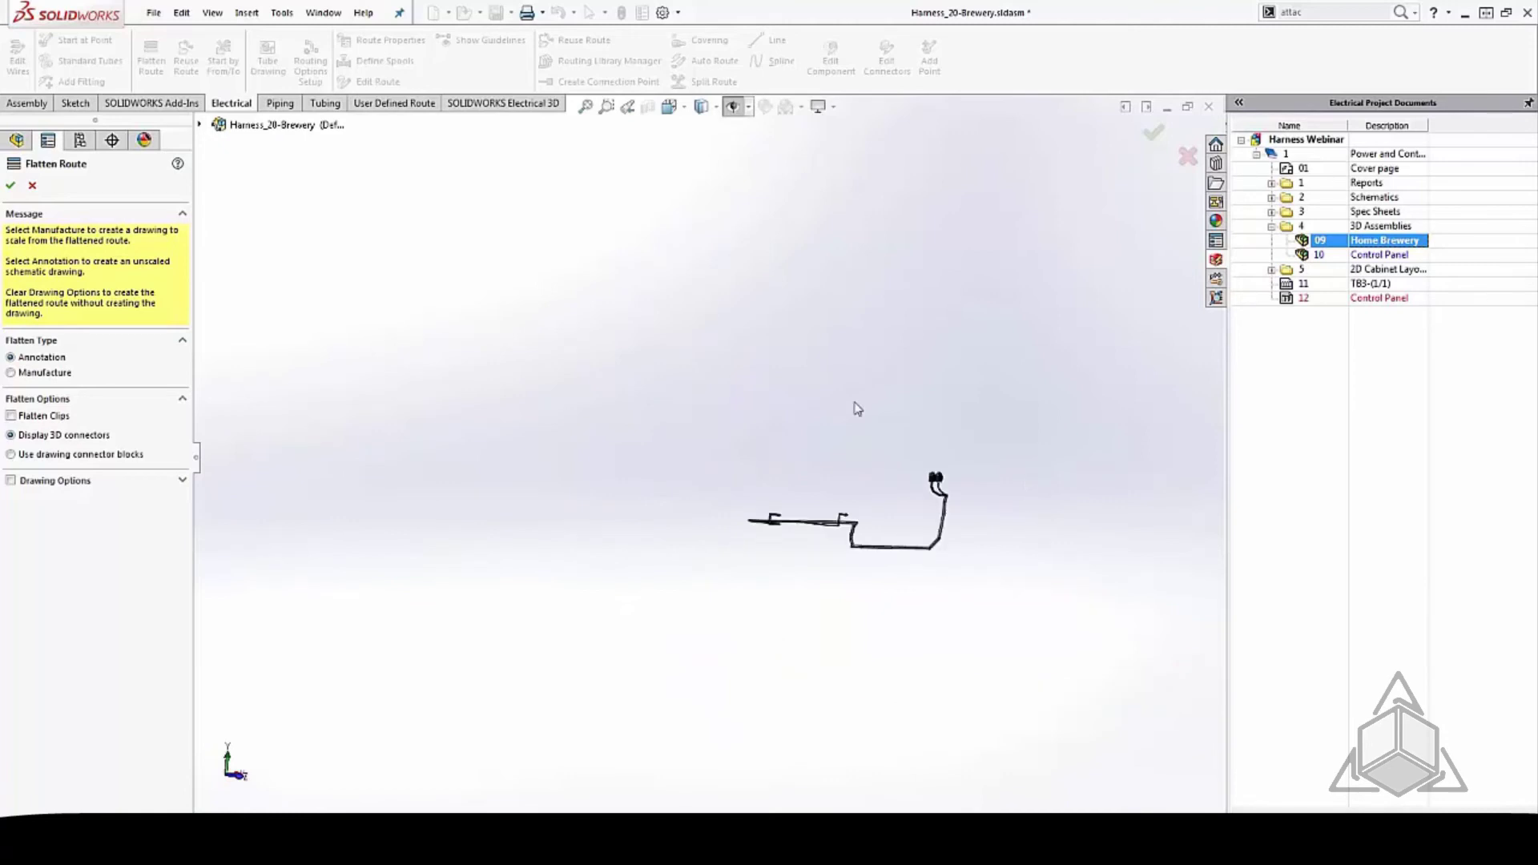
pyautogui.scroll(-10, 954, 505)
pyautogui.scroll(-2, 839, 463)
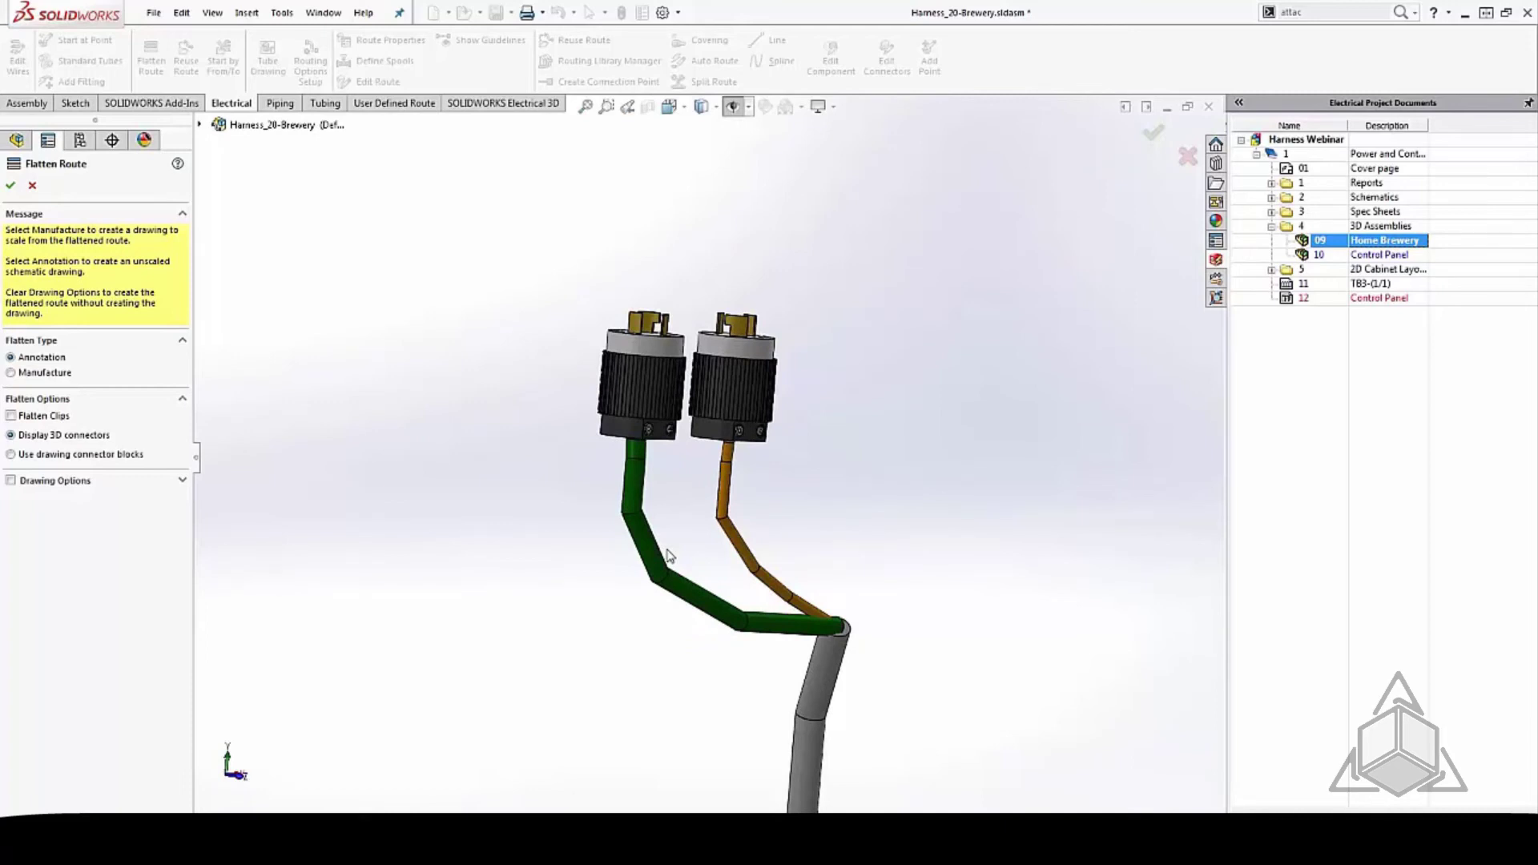
pyautogui.scroll(5, 657, 545)
pyautogui.moveTo(653, 542); pyautogui.dragTo(605, 585, button='middle')
pyautogui.scroll(3, 617, 553)
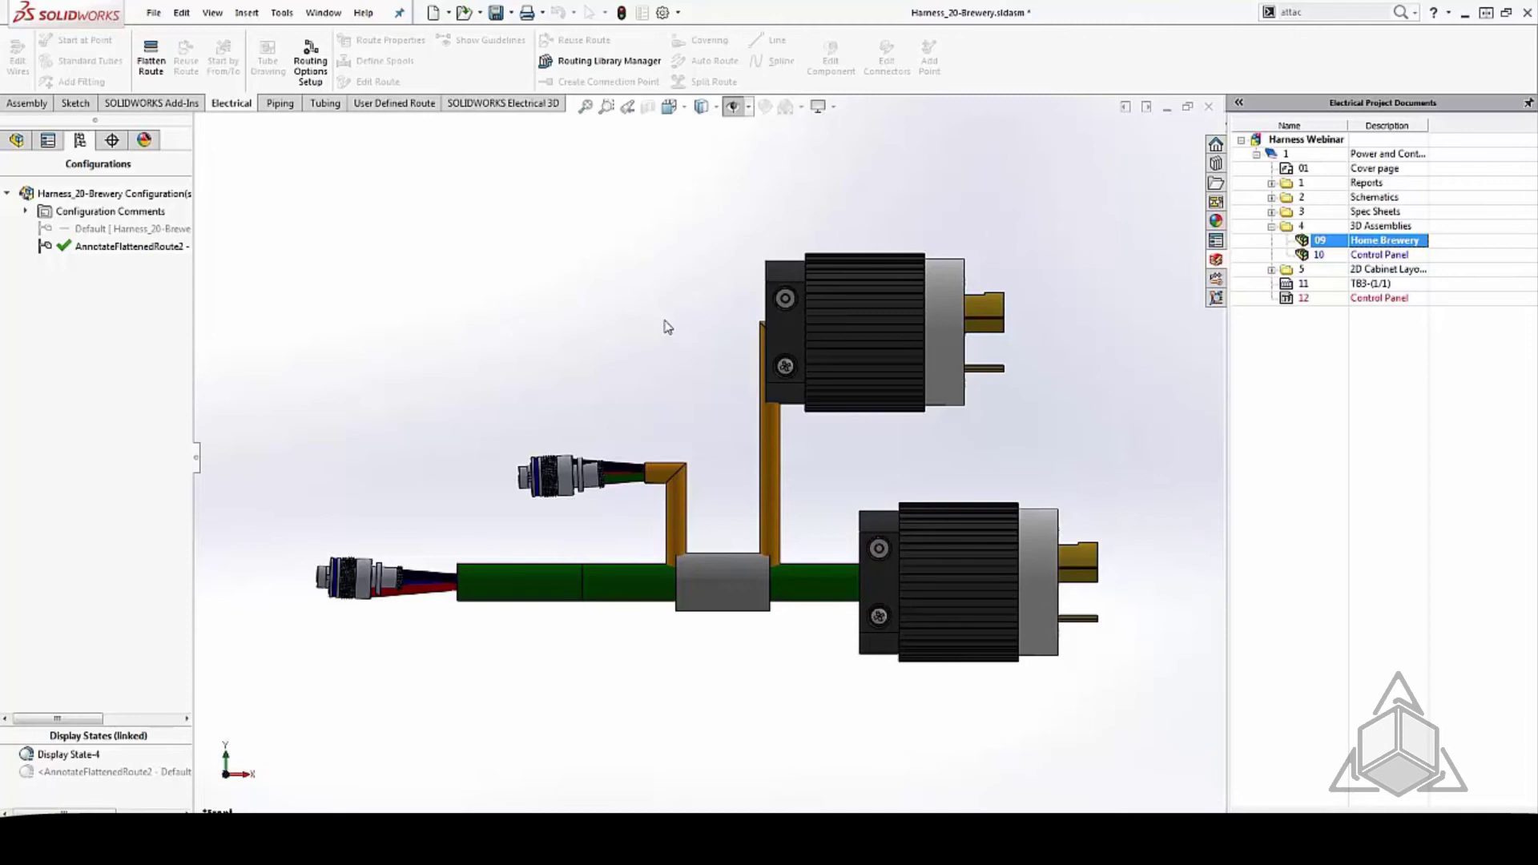
# Step: Edit the flattened route and set the fanout spacing at the orange cable's small connector to about 32.4 degrees
pyautogui.rightClick(775, 469)
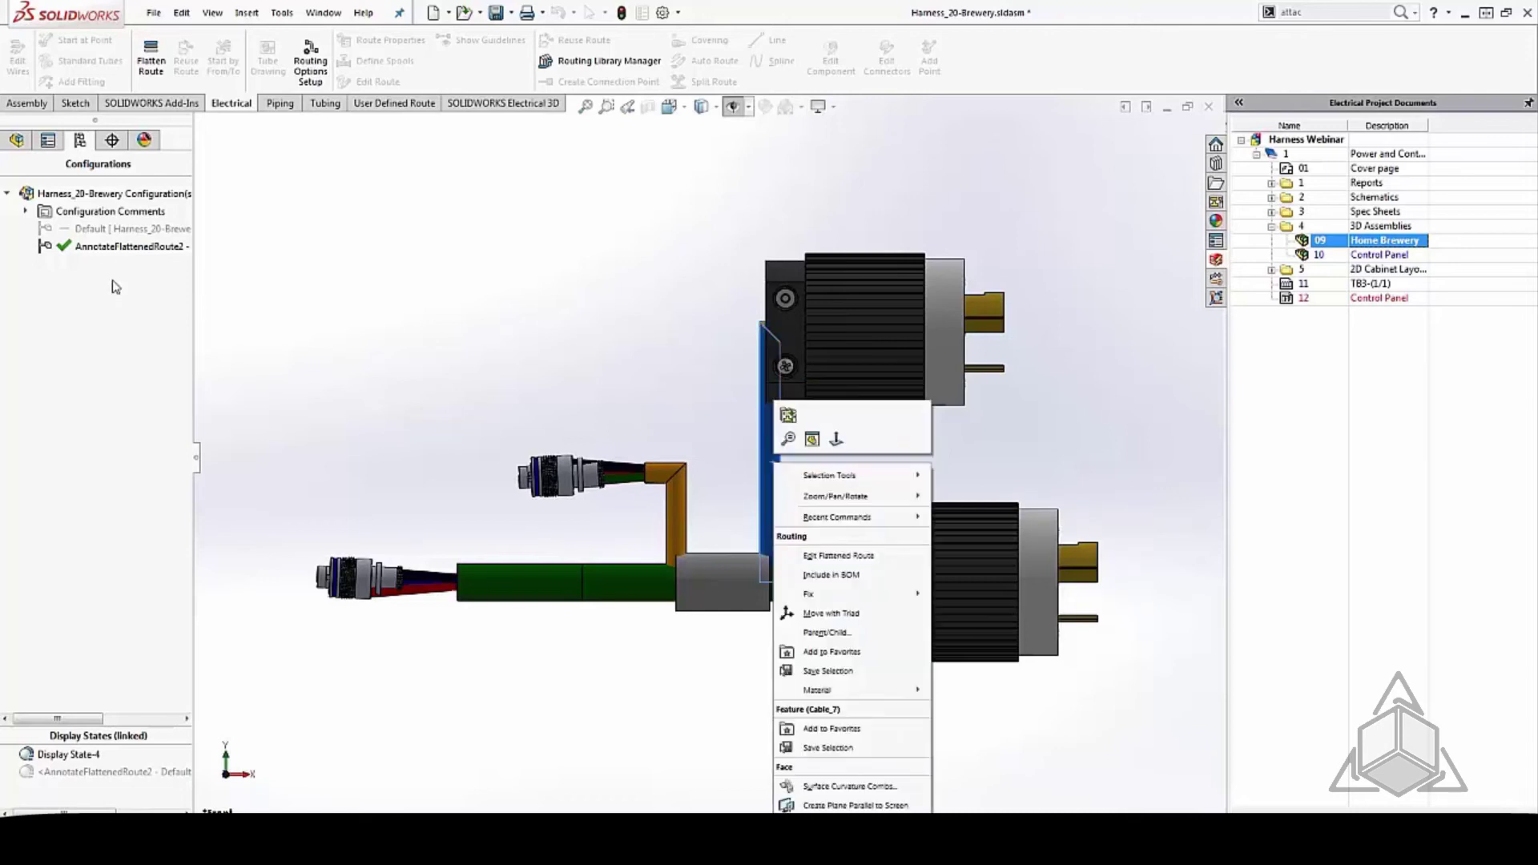
pyautogui.click(838, 556)
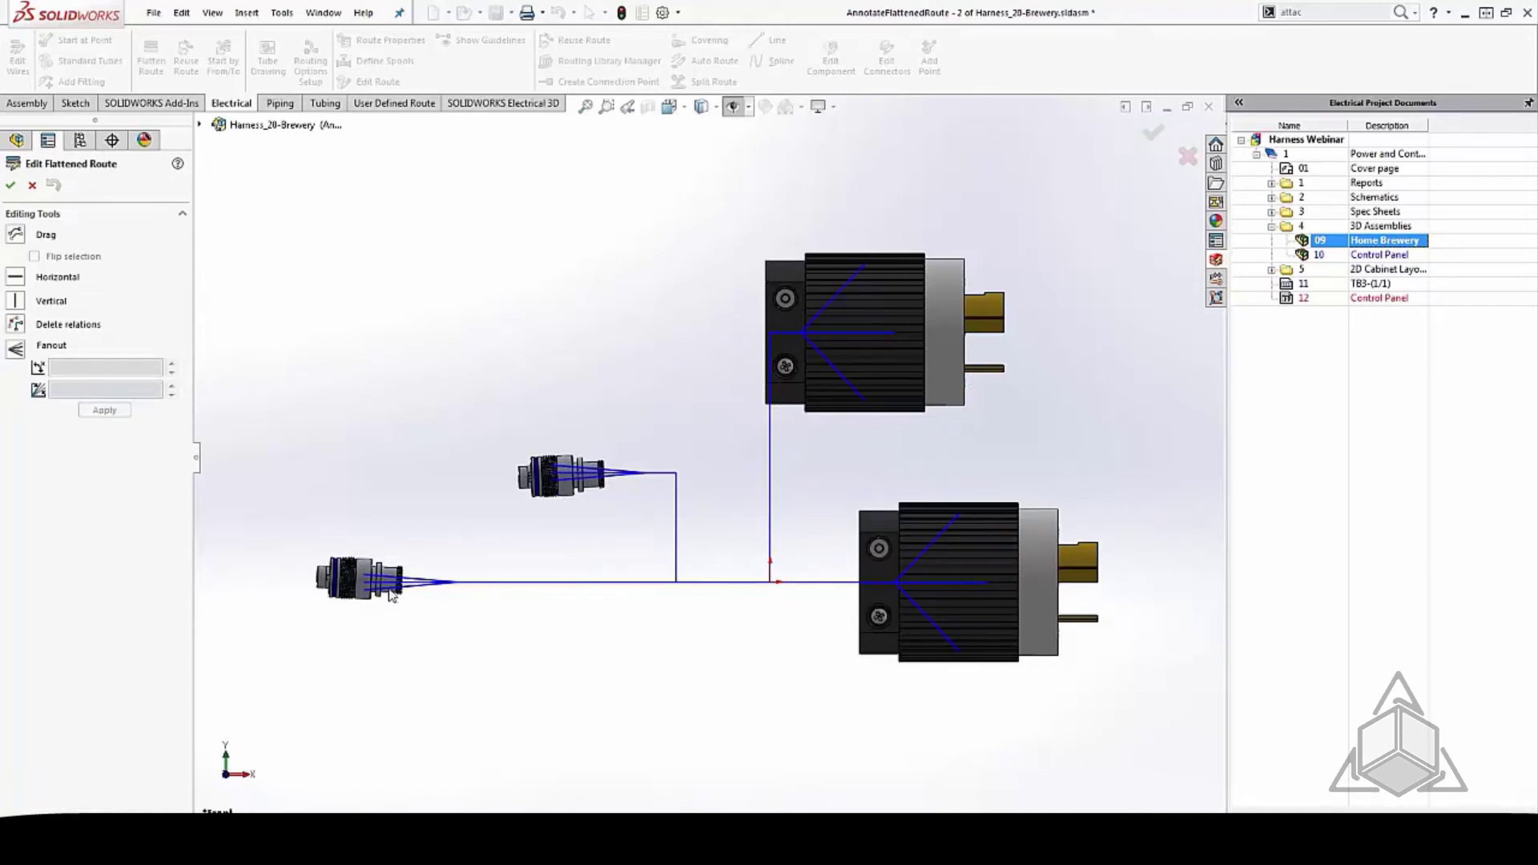
pyautogui.click(15, 349)
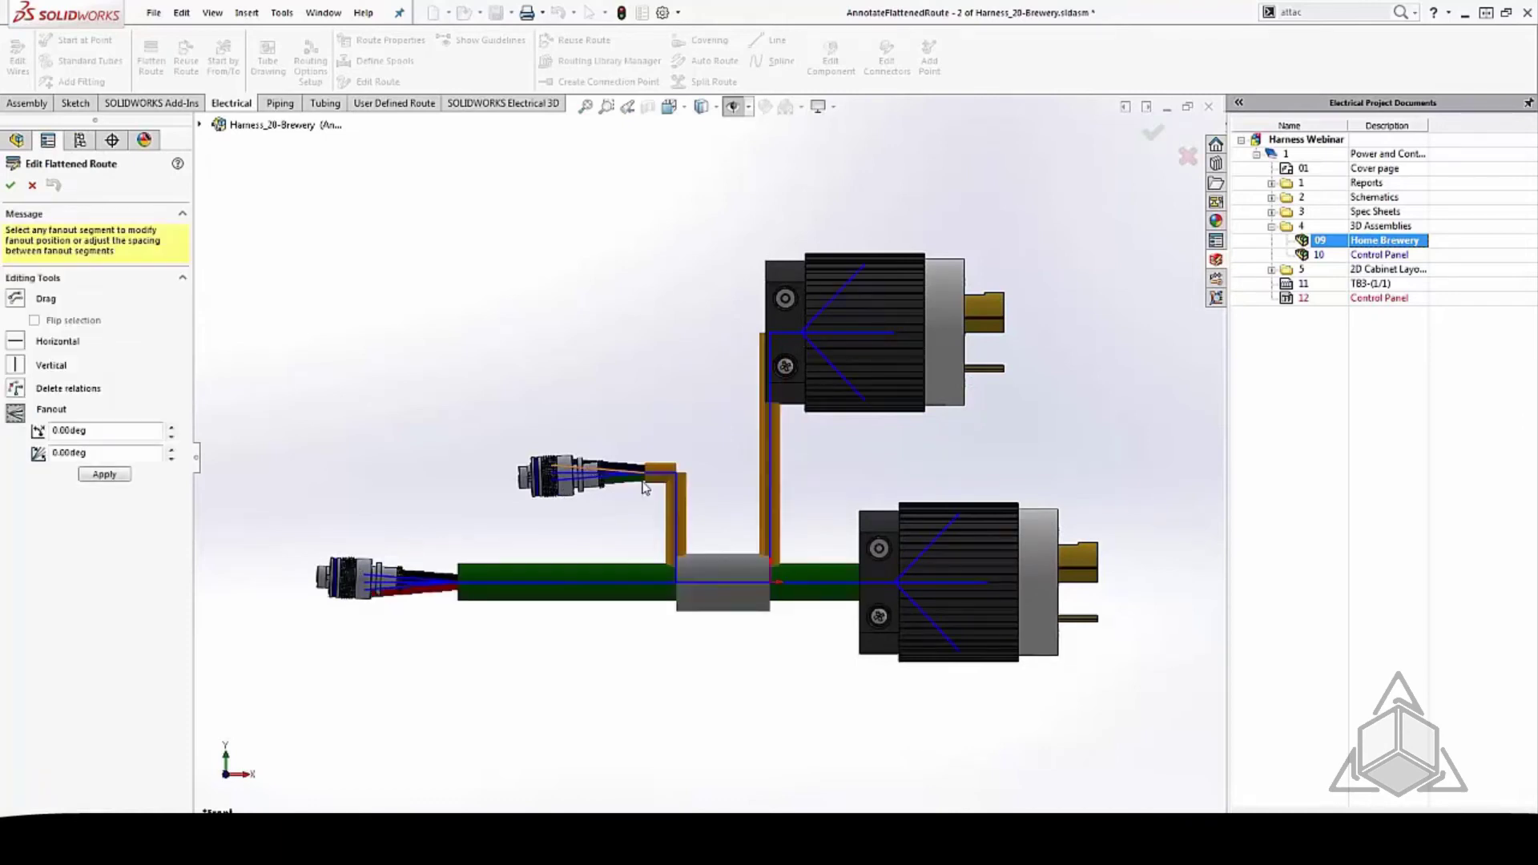
pyautogui.click(171, 449)
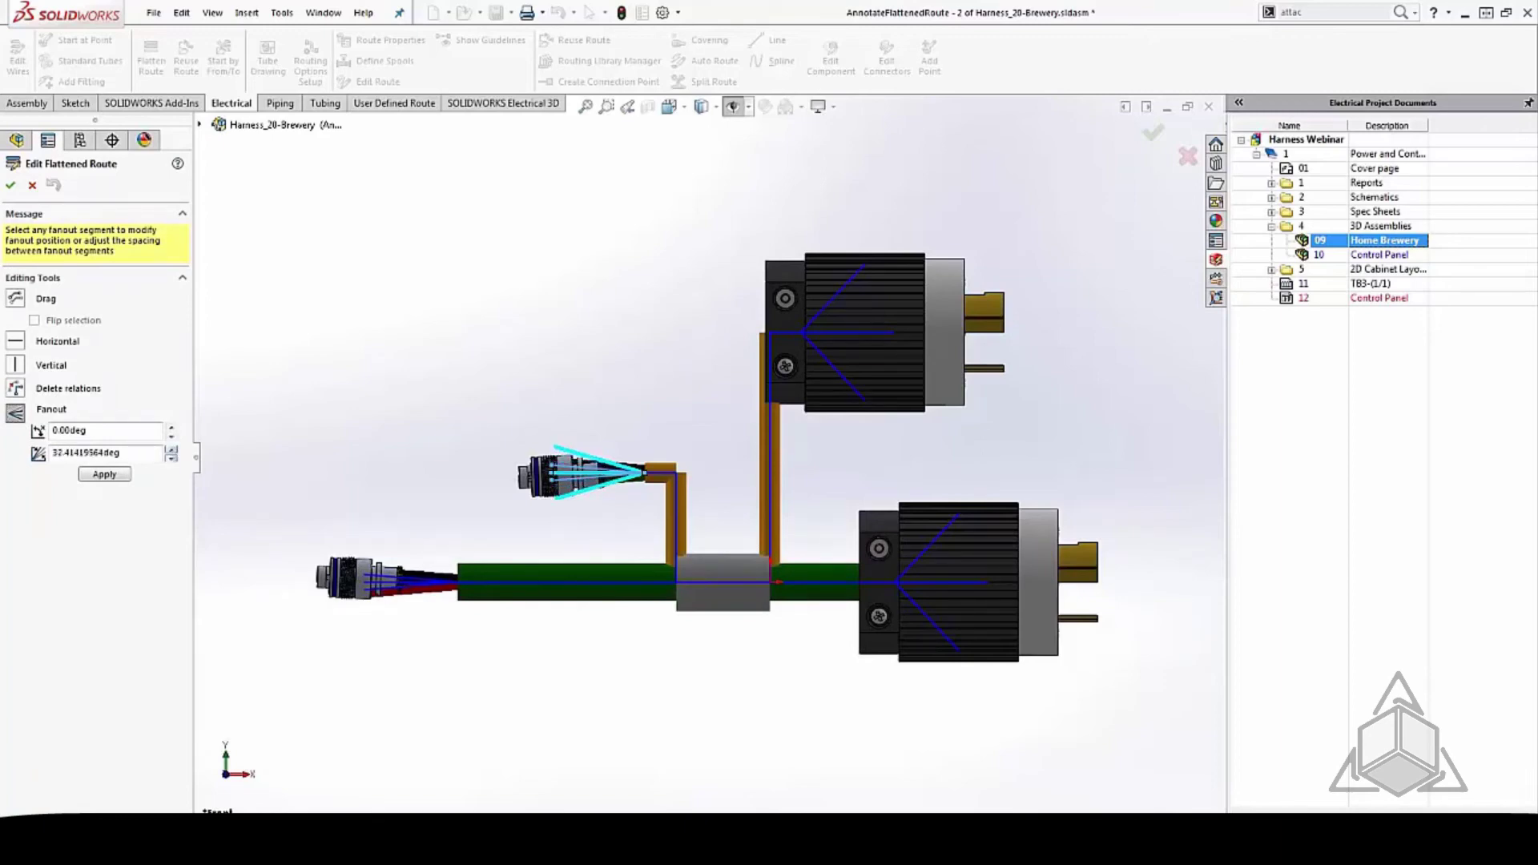
pyautogui.click(104, 475)
# Step: Widen the fanout spacing at the green cable's small connector to about 40.4 degrees and finish editing the flattened route
pyautogui.click(409, 583)
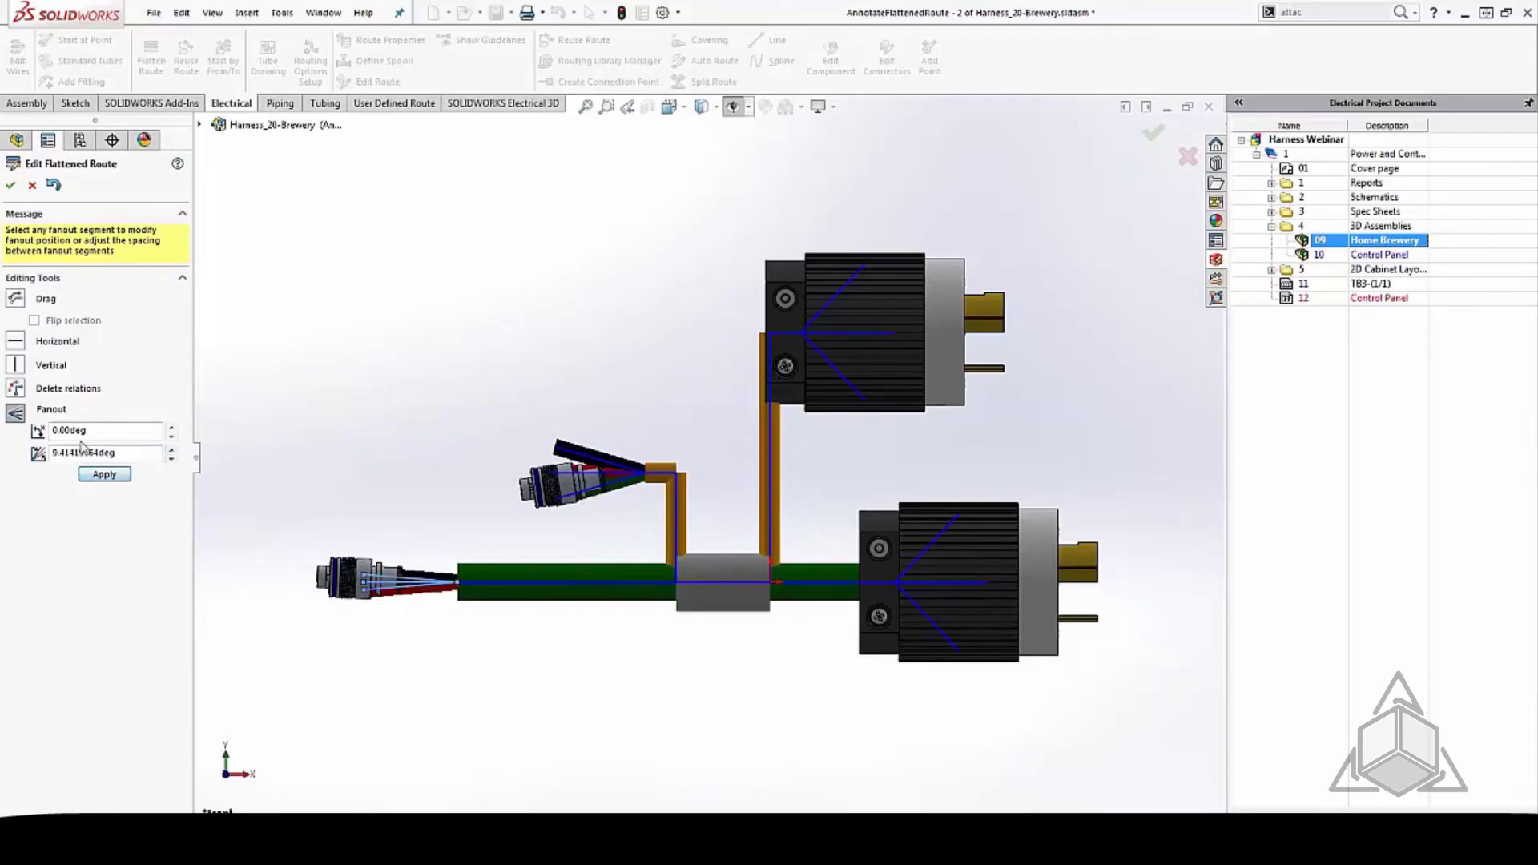
pyautogui.click(170, 449)
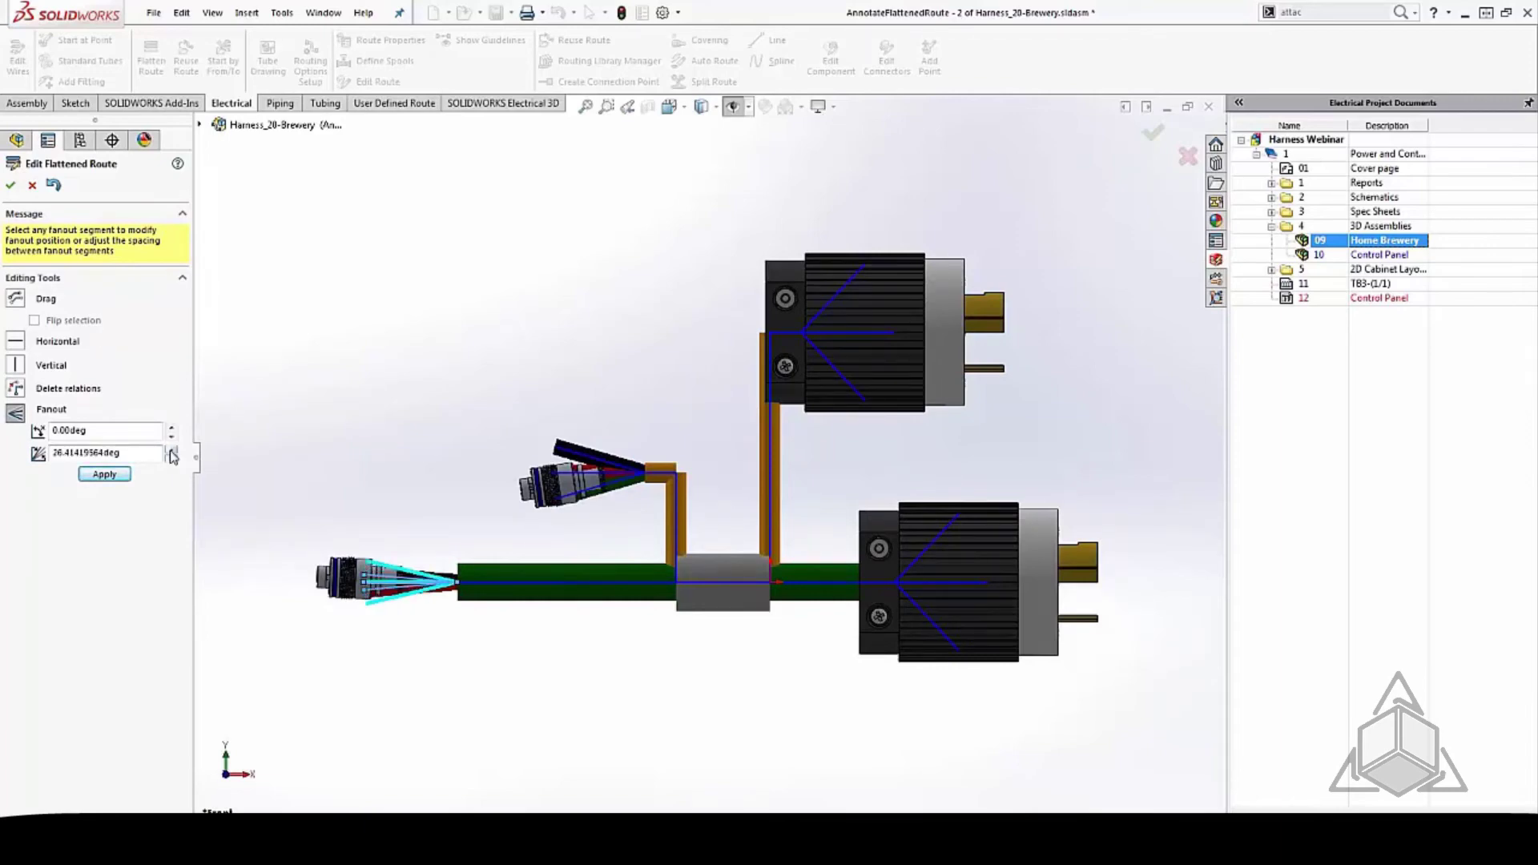
pyautogui.click(170, 451)
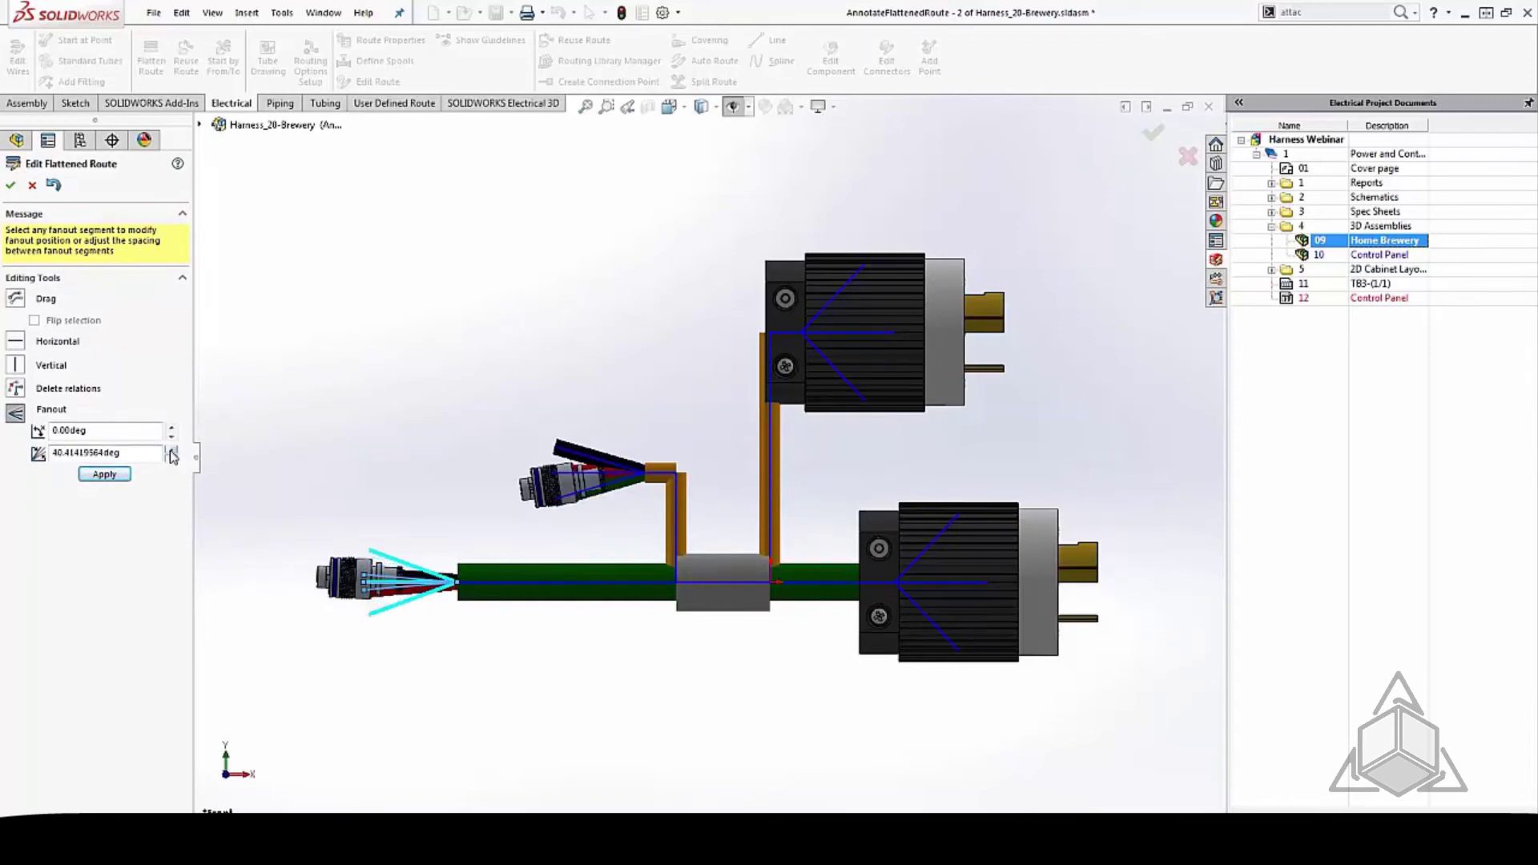
pyautogui.click(102, 483)
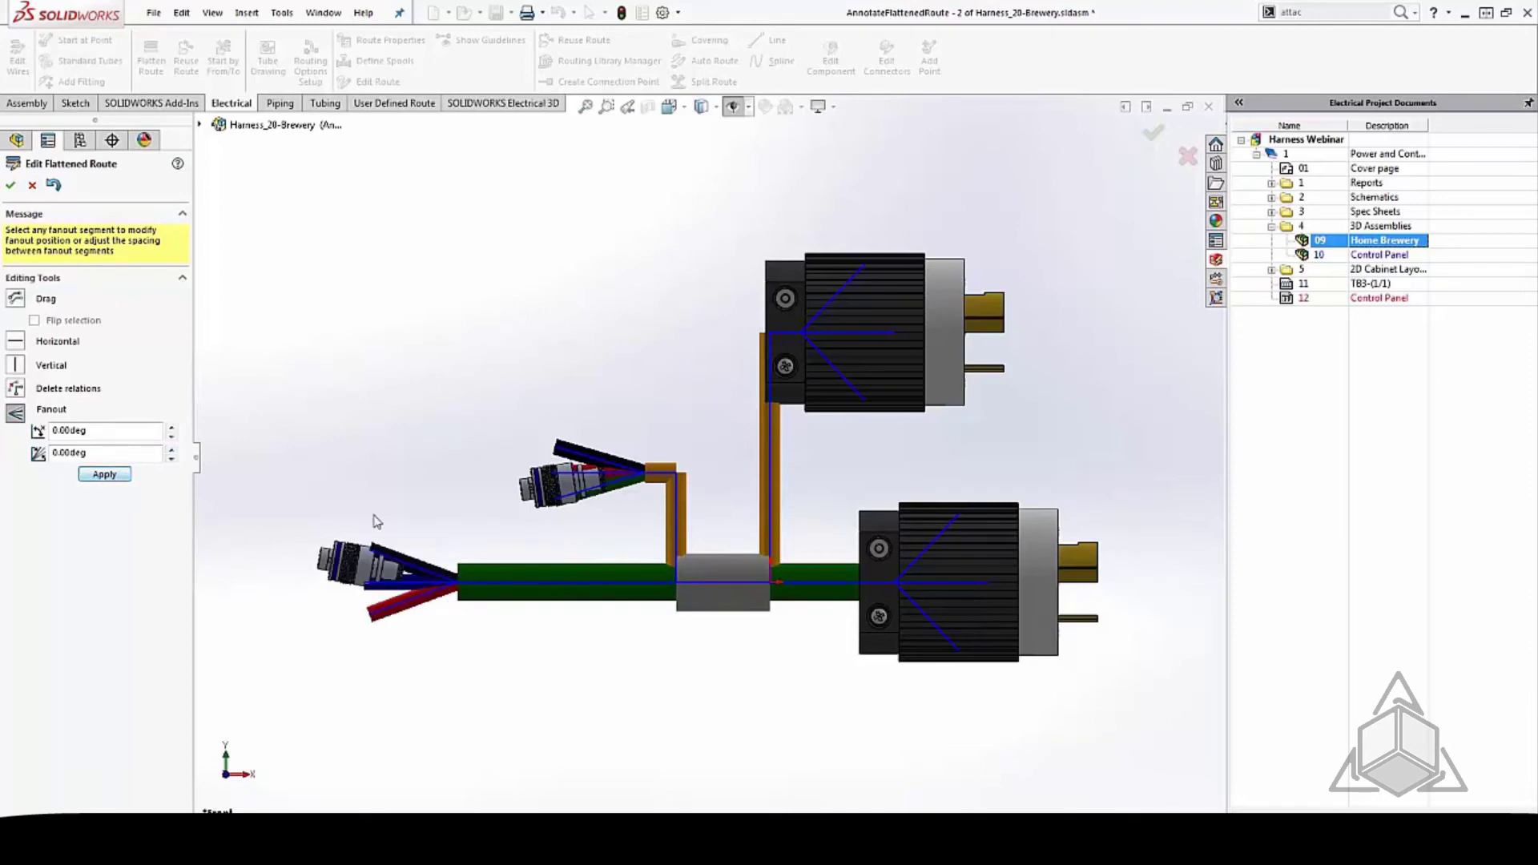
pyautogui.click(9, 186)
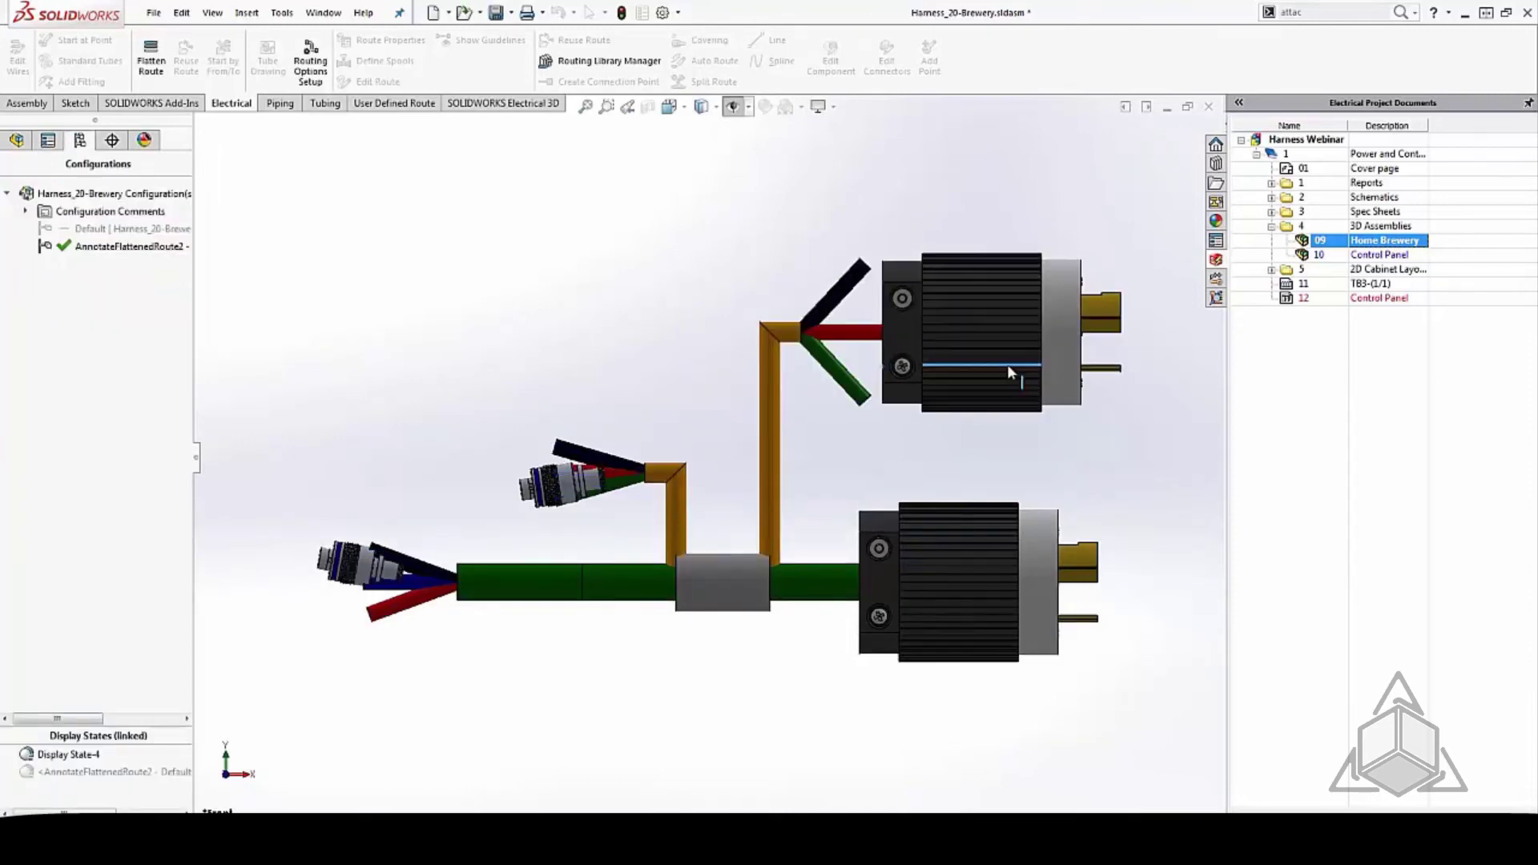
# Step: Move the power plugs and small connectors clear of their fanned-out wire ends, and rotate the two small connectors level
pyautogui.moveTo(955, 596); pyautogui.dragTo(1104, 611)
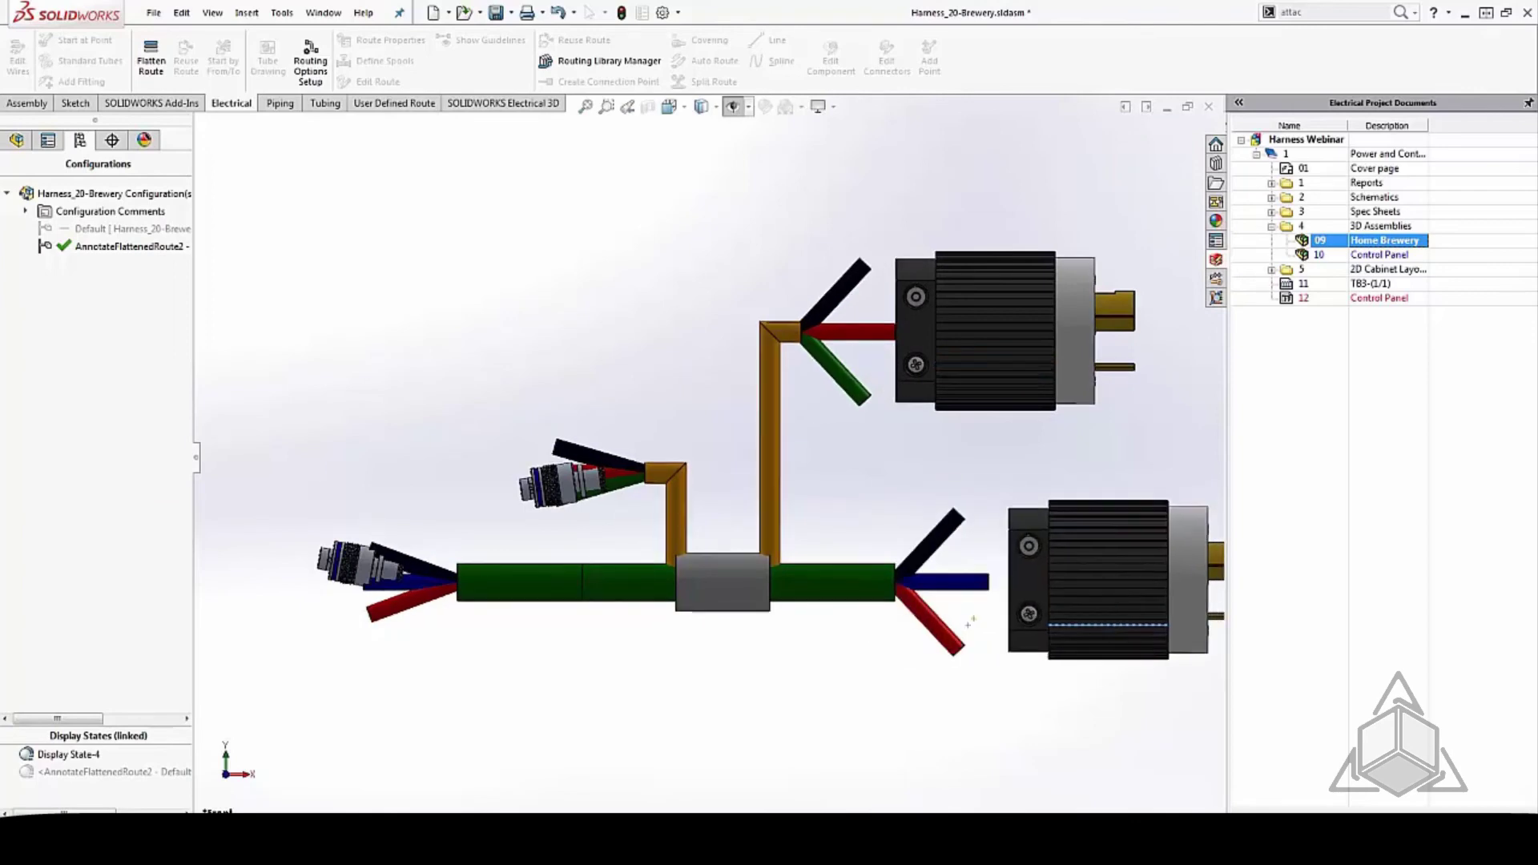
pyautogui.moveTo(578, 480); pyautogui.dragTo(507, 458)
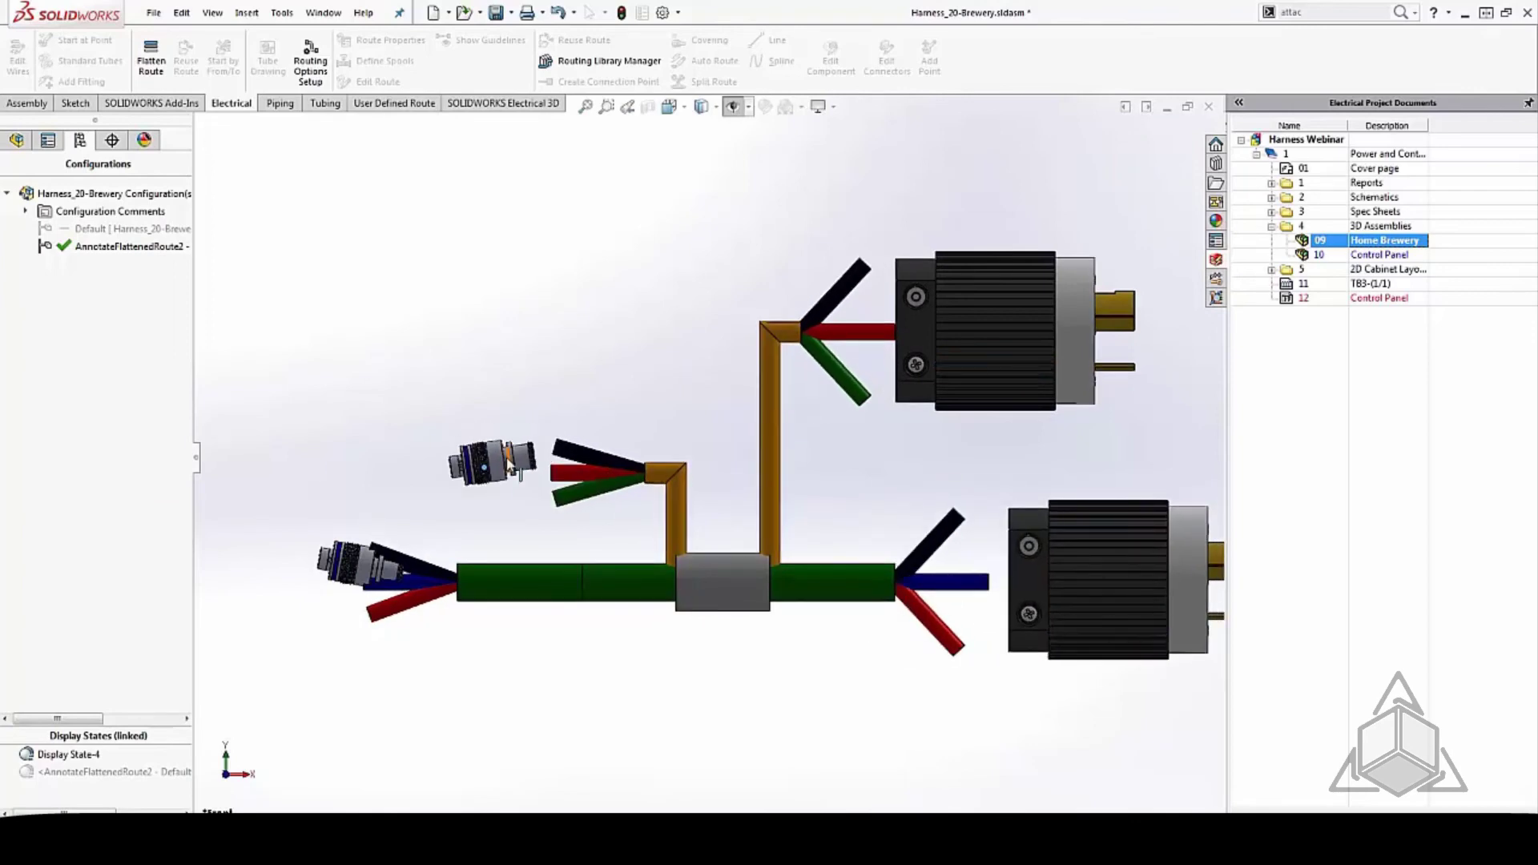
pyautogui.moveTo(507, 510); pyautogui.dragTo(532, 537, button='right')
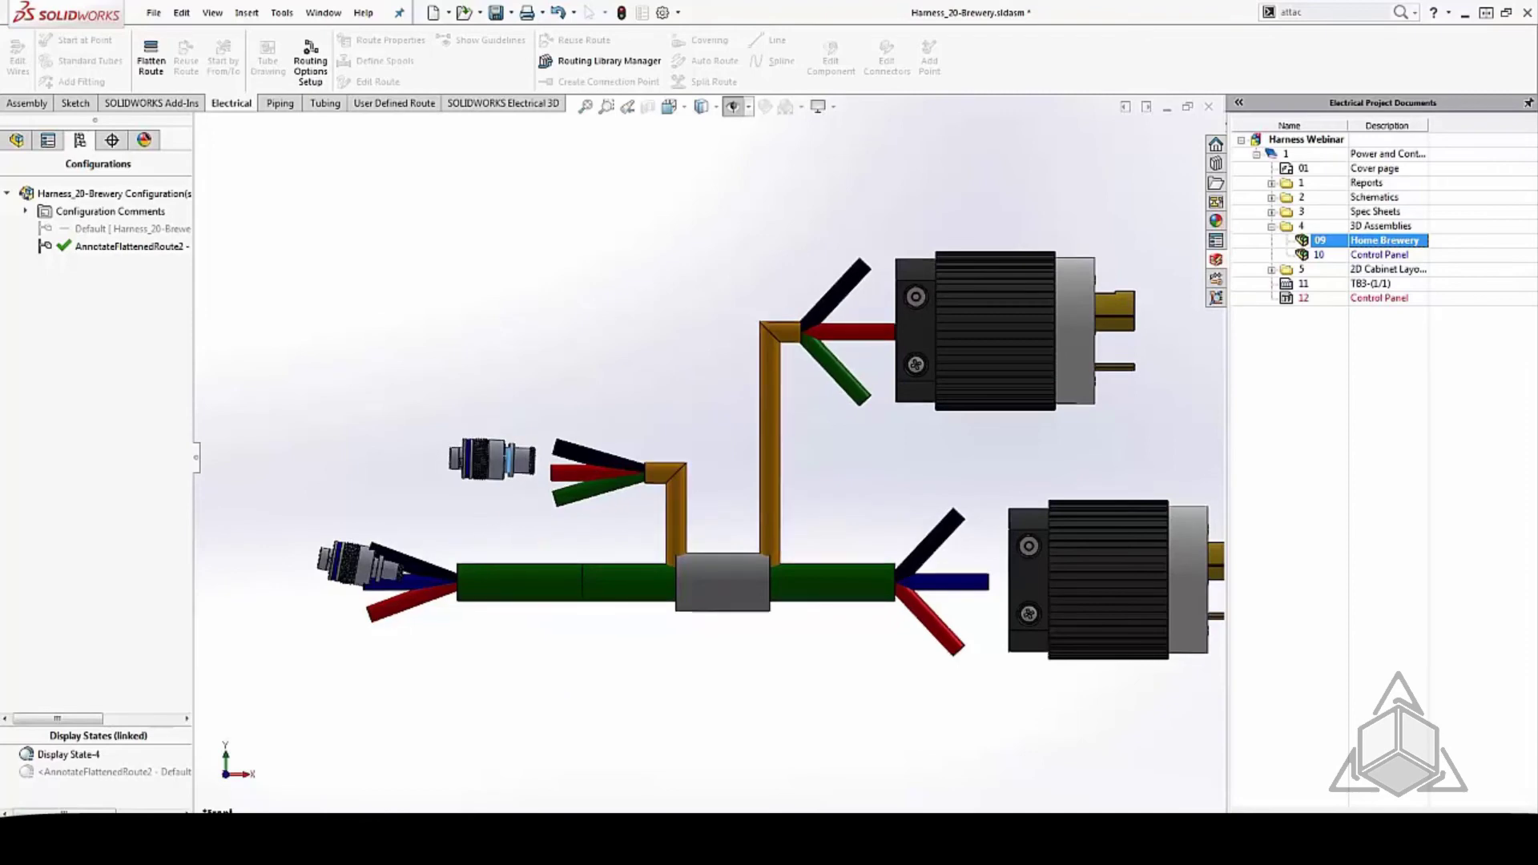
pyautogui.moveTo(365, 576); pyautogui.dragTo(310, 588)
pyautogui.moveTo(310, 588)
pyautogui.mouseDown(button='right')
pyautogui.moveTo(251, 559)
pyautogui.moveTo(311, 533)
pyautogui.moveTo(279, 526)
pyautogui.moveTo(320, 577)
pyautogui.moveTo(308, 583)
pyautogui.mouseUp(button='right')
pyautogui.scroll(1, 228, 427)
pyautogui.scroll(1, 890, 464)
pyautogui.scroll(-1, 890, 462)
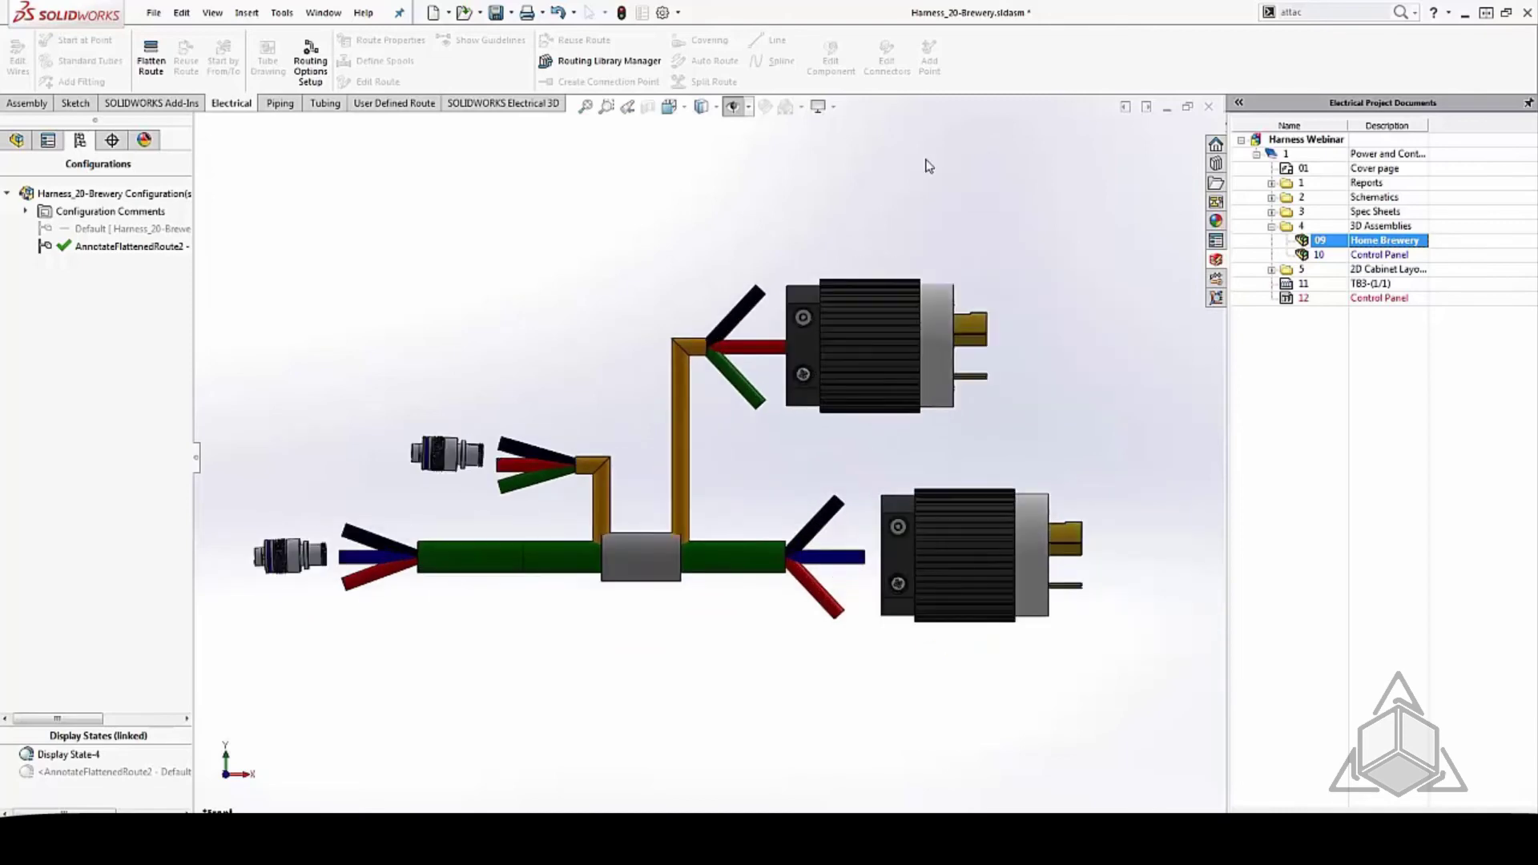
pyautogui.moveTo(872, 367); pyautogui.dragTo(887, 367)
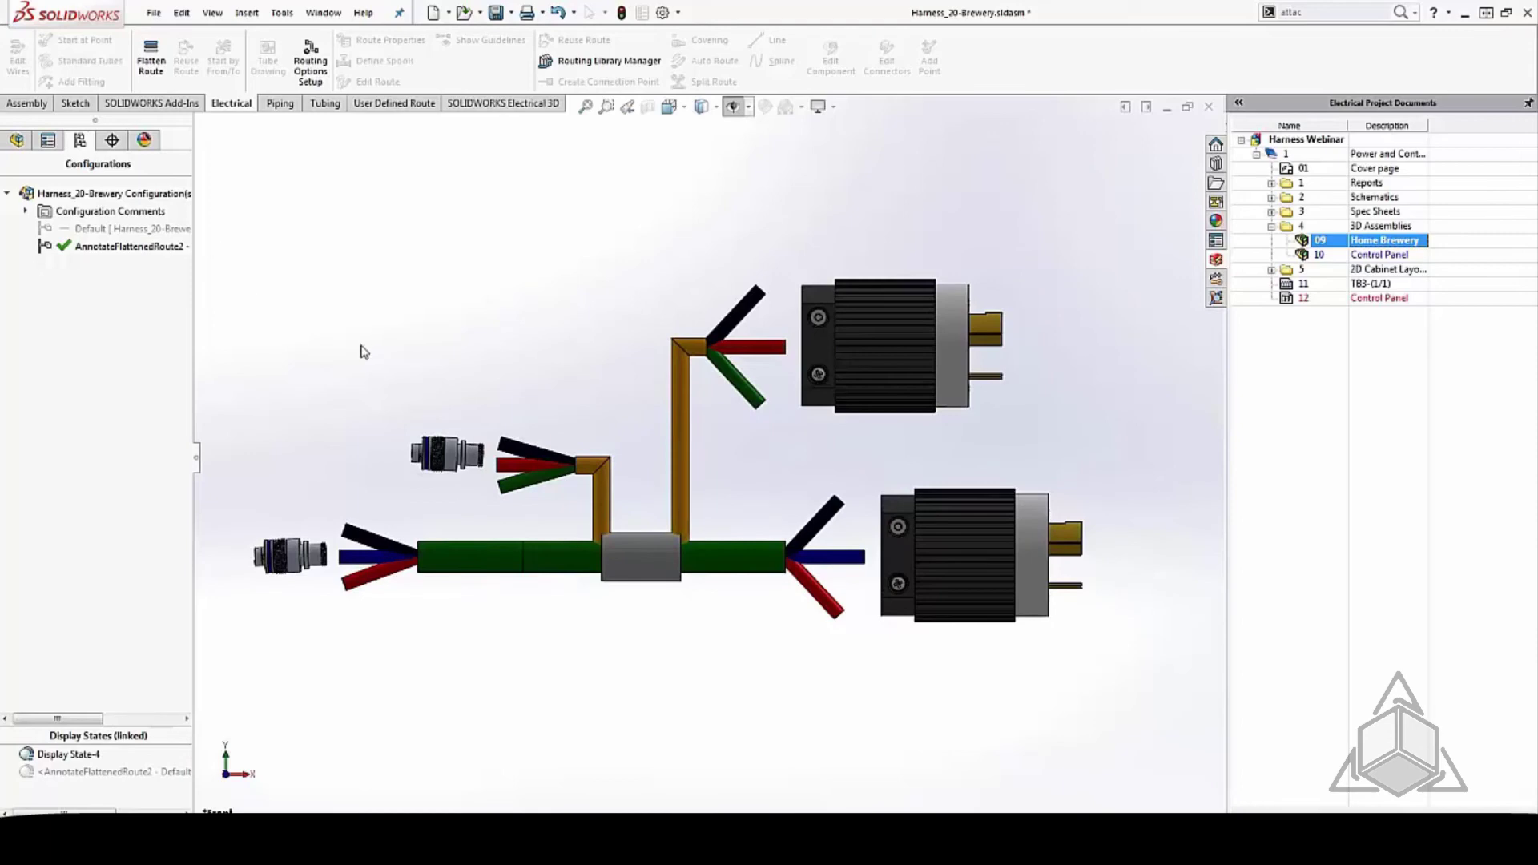
# Step: Create an a2-landscape drawing of the flattened route with electrical BOM, cut list and balloons, without a connector table, adding a BOM length field
pyautogui.click(150, 60)
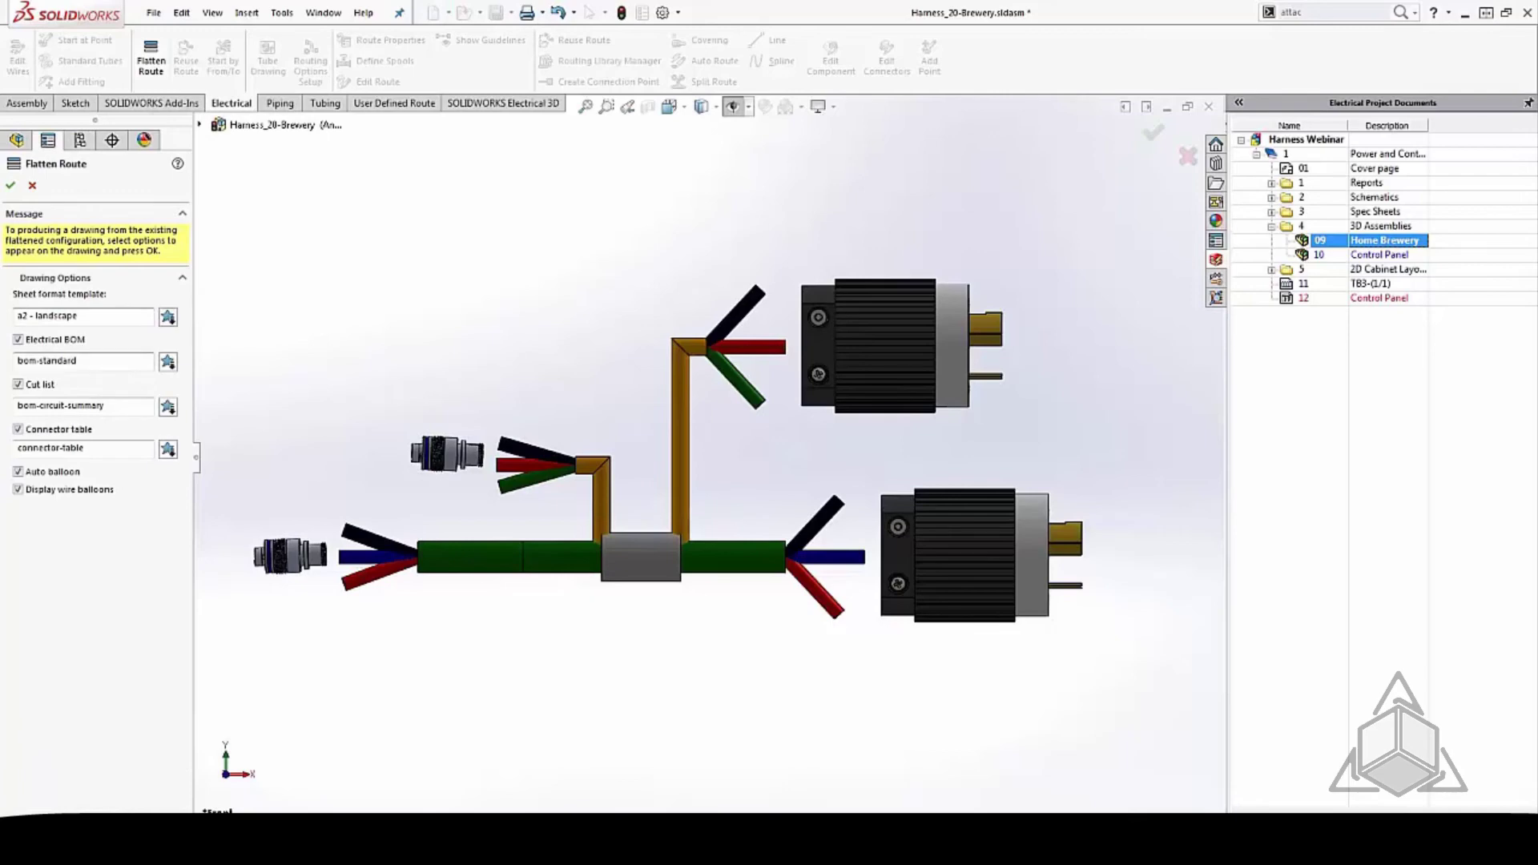
pyautogui.click(18, 430)
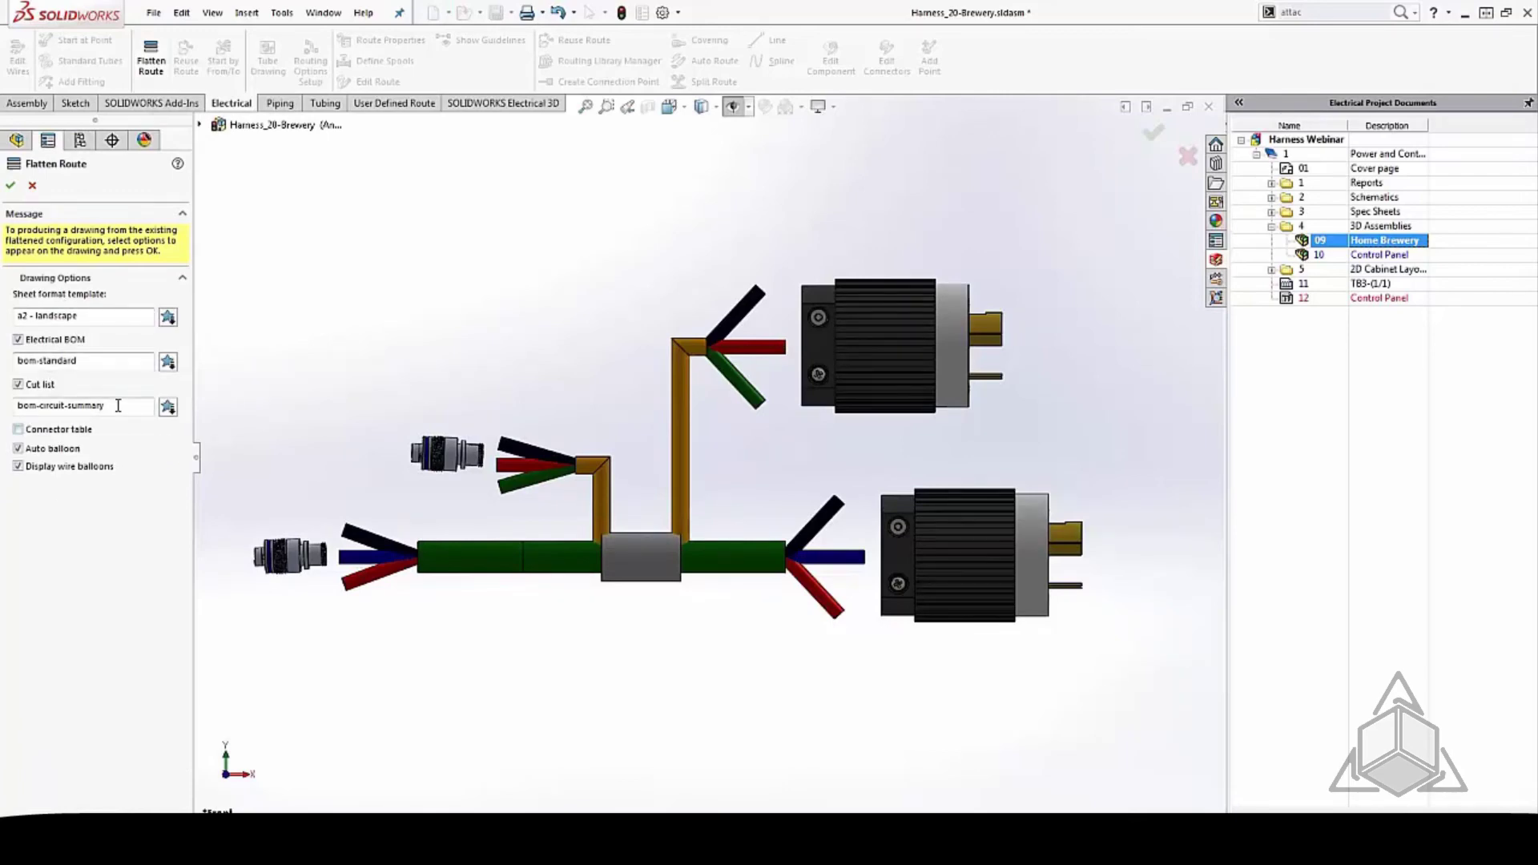
pyautogui.click(10, 185)
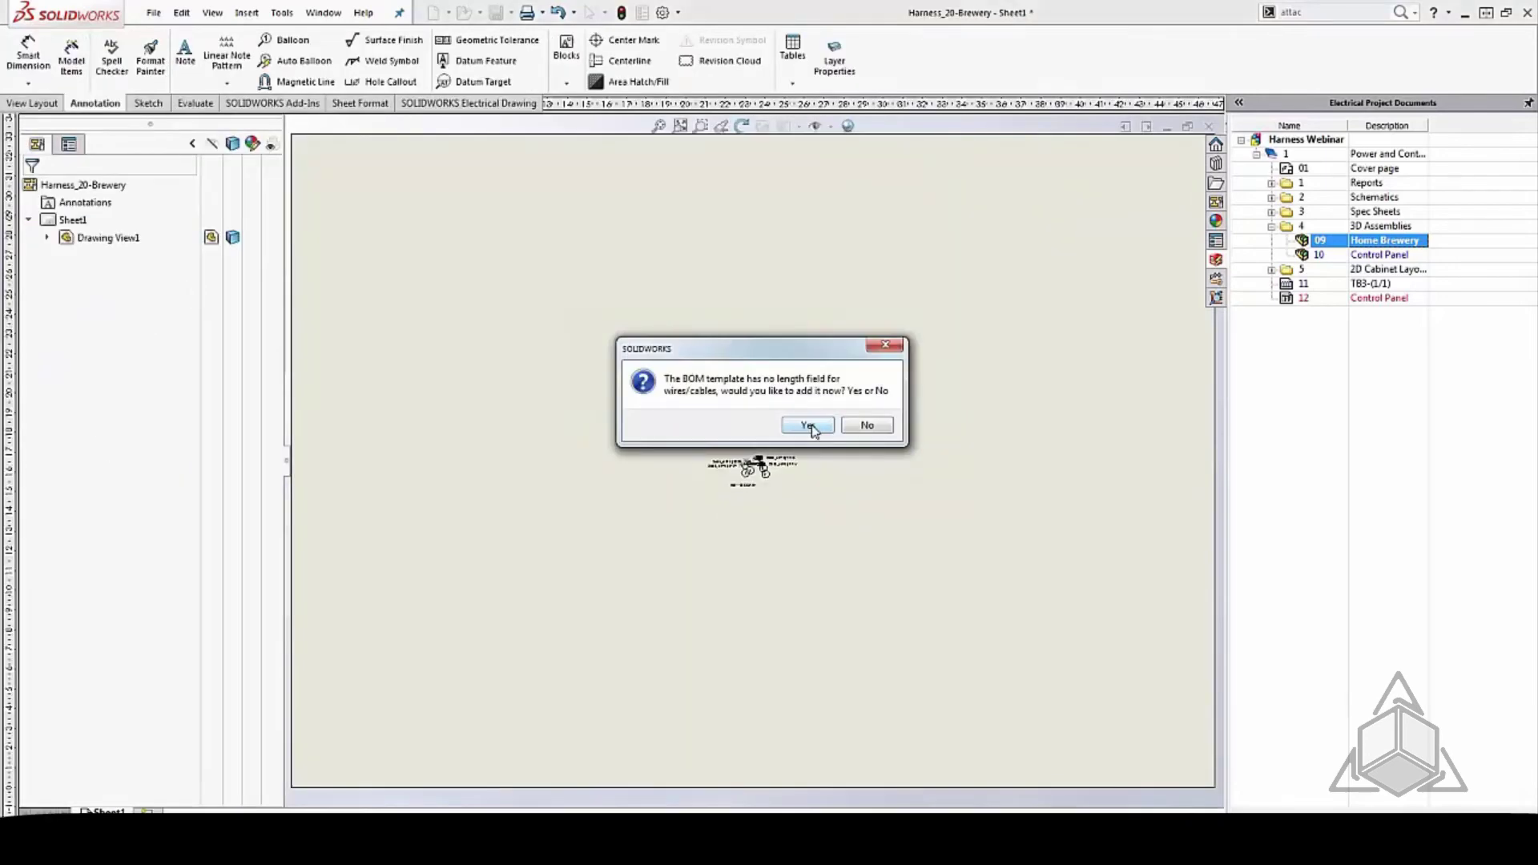
pyautogui.click(808, 426)
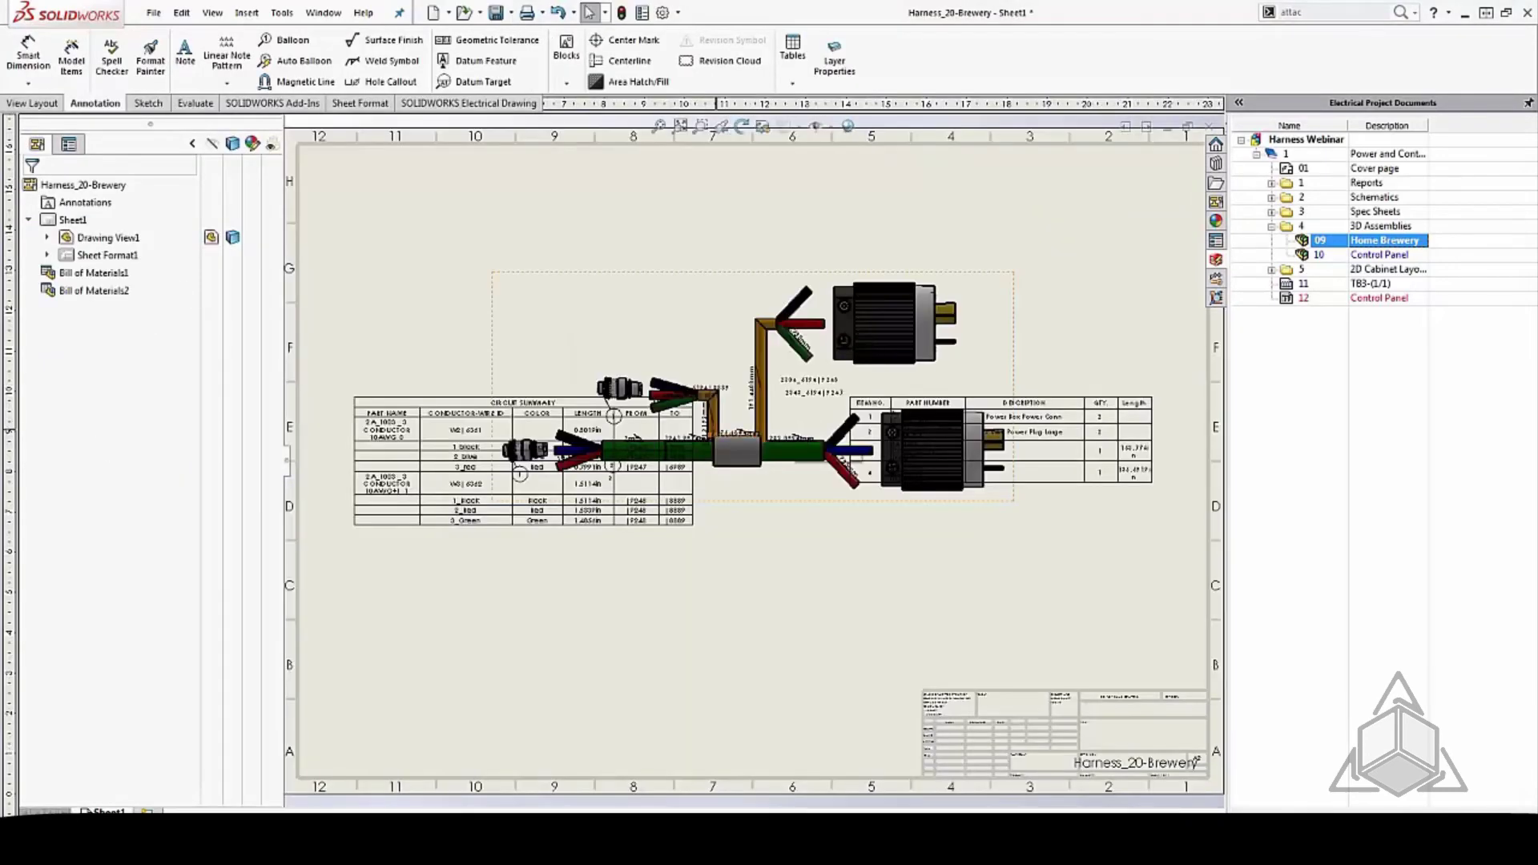
# Step: Place the circuit summary table in the sheet's upper-left corner and the bill of materials in its upper-right corner
pyautogui.moveTo(351, 393); pyautogui.dragTo(291, 165)
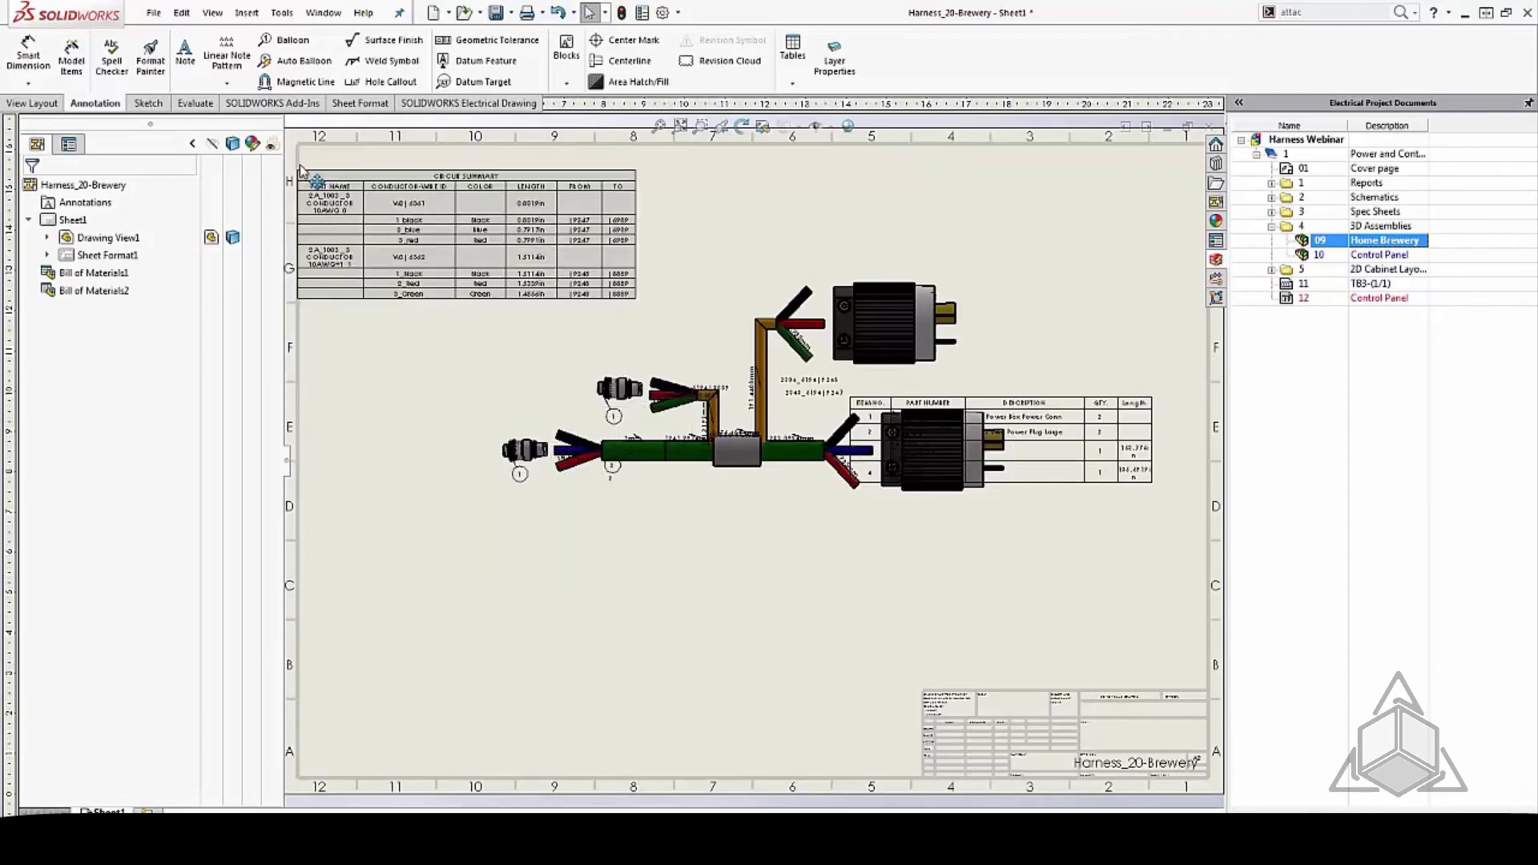
pyautogui.click(856, 397)
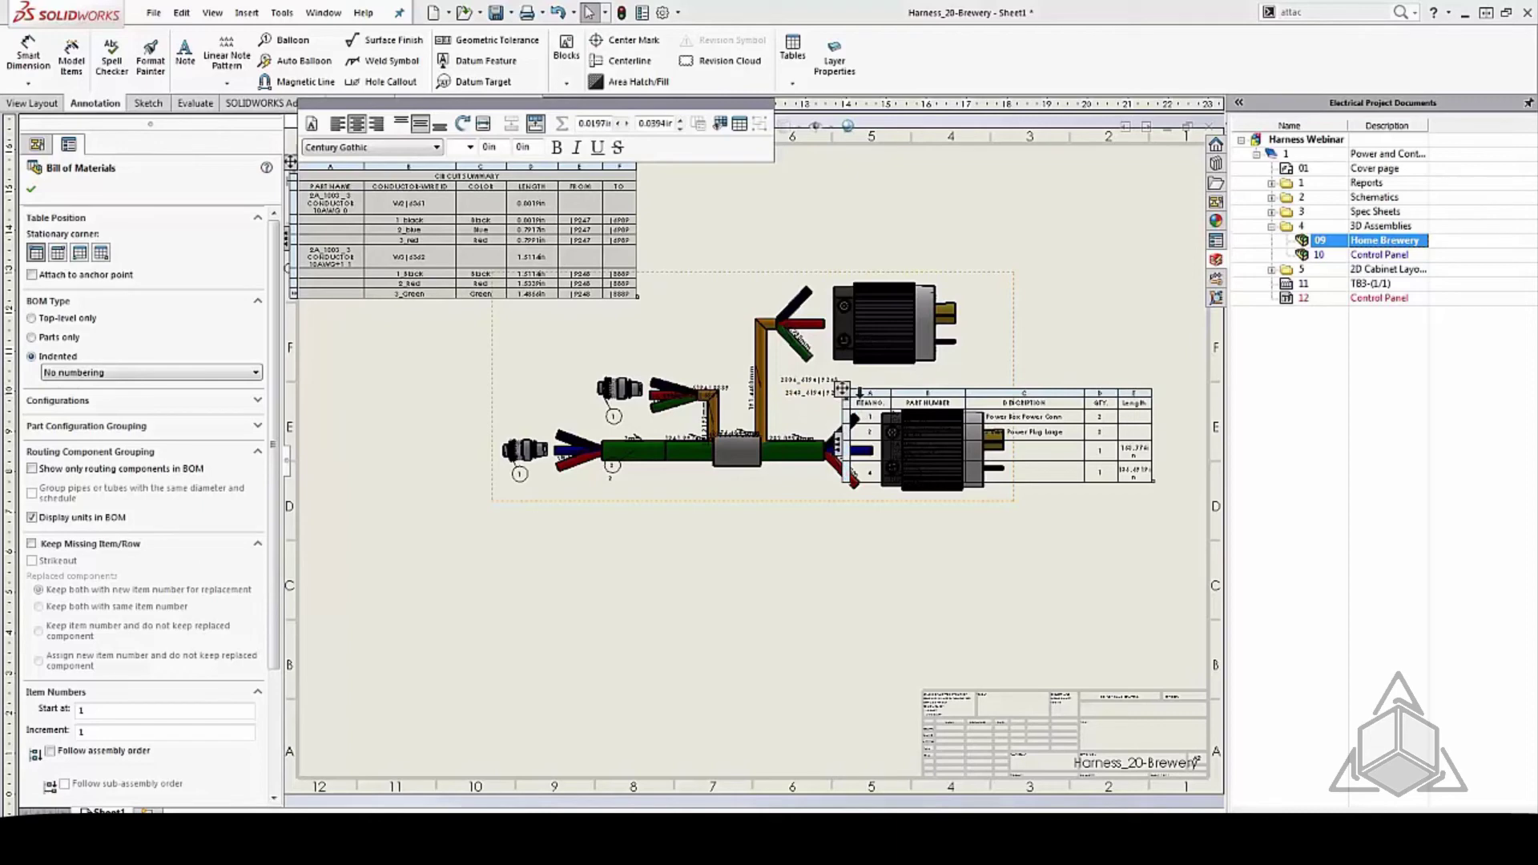
pyautogui.moveTo(841, 390); pyautogui.dragTo(903, 135)
pyautogui.click(709, 214)
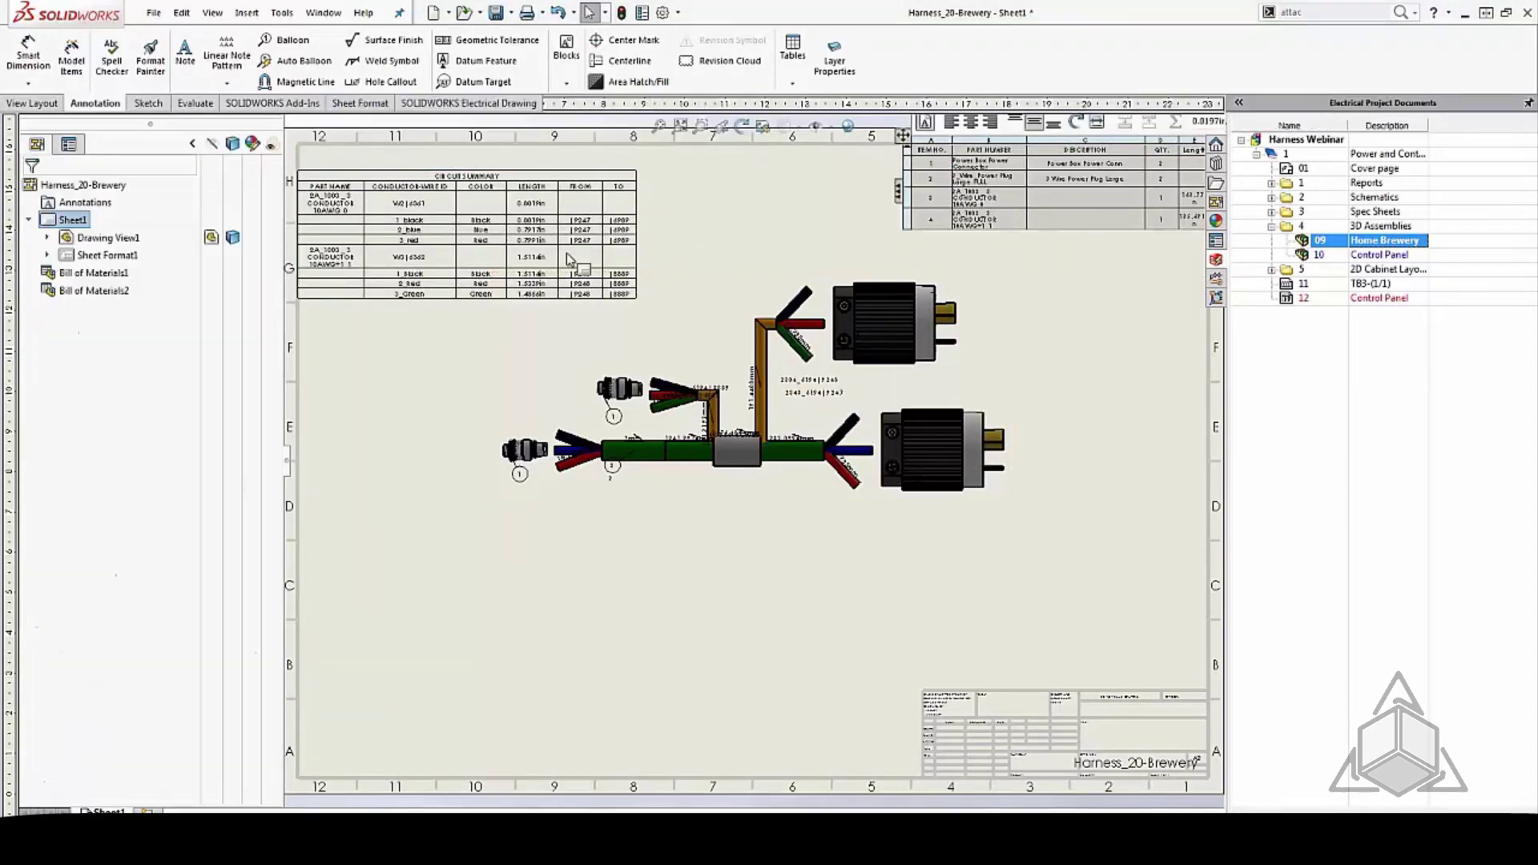
# Step: Examine the conductor colors, lengths and from-to connections in the circuit summary, and the parts and cable lengths in the bill of materials
pyautogui.scroll(-4, 403, 252)
pyautogui.scroll(-2, 403, 252)
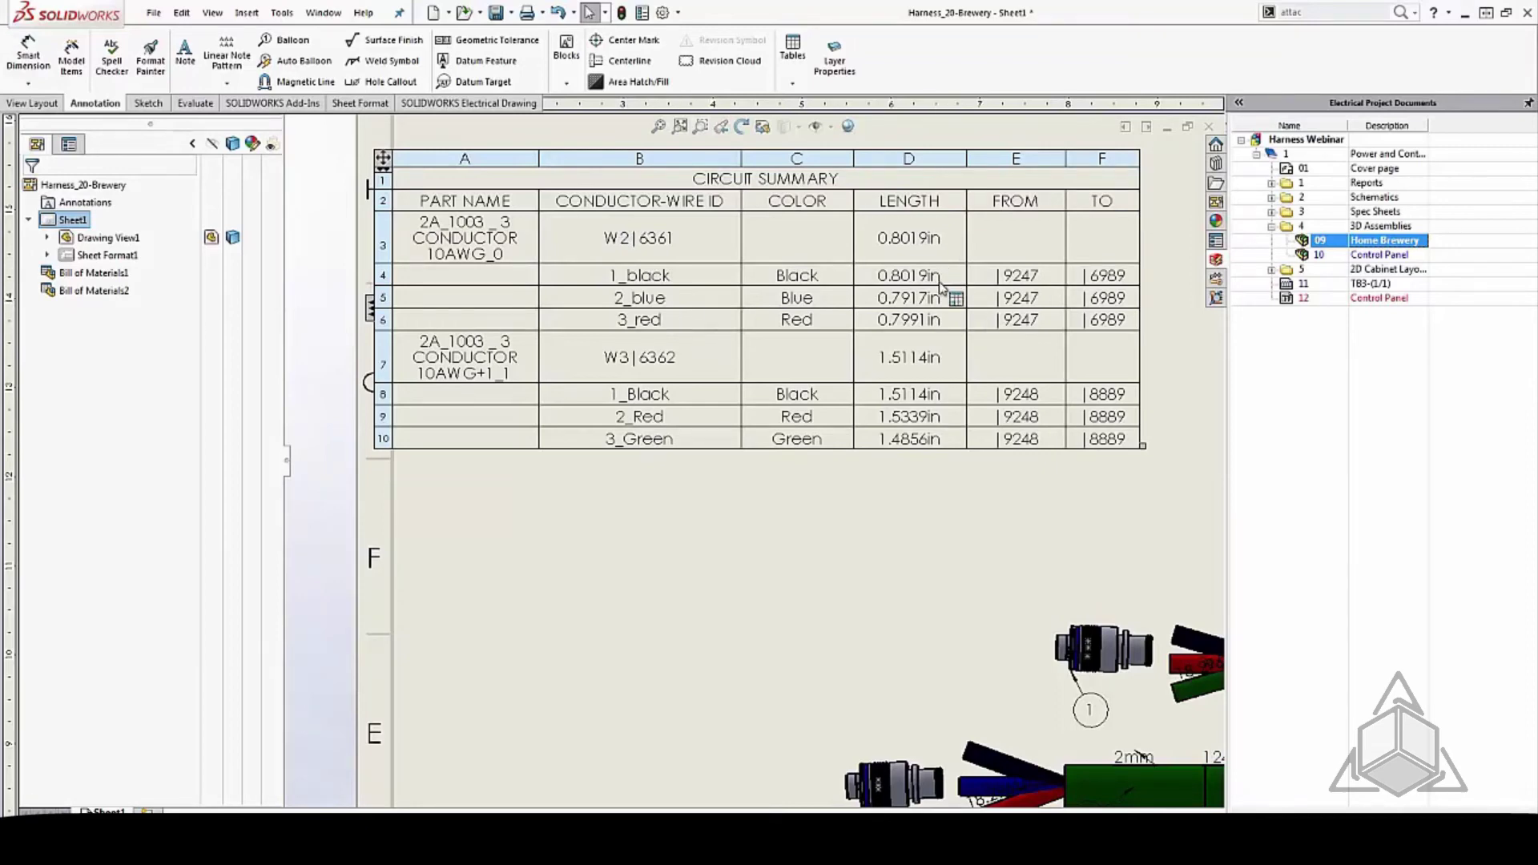
pyautogui.scroll(3, 974, 286)
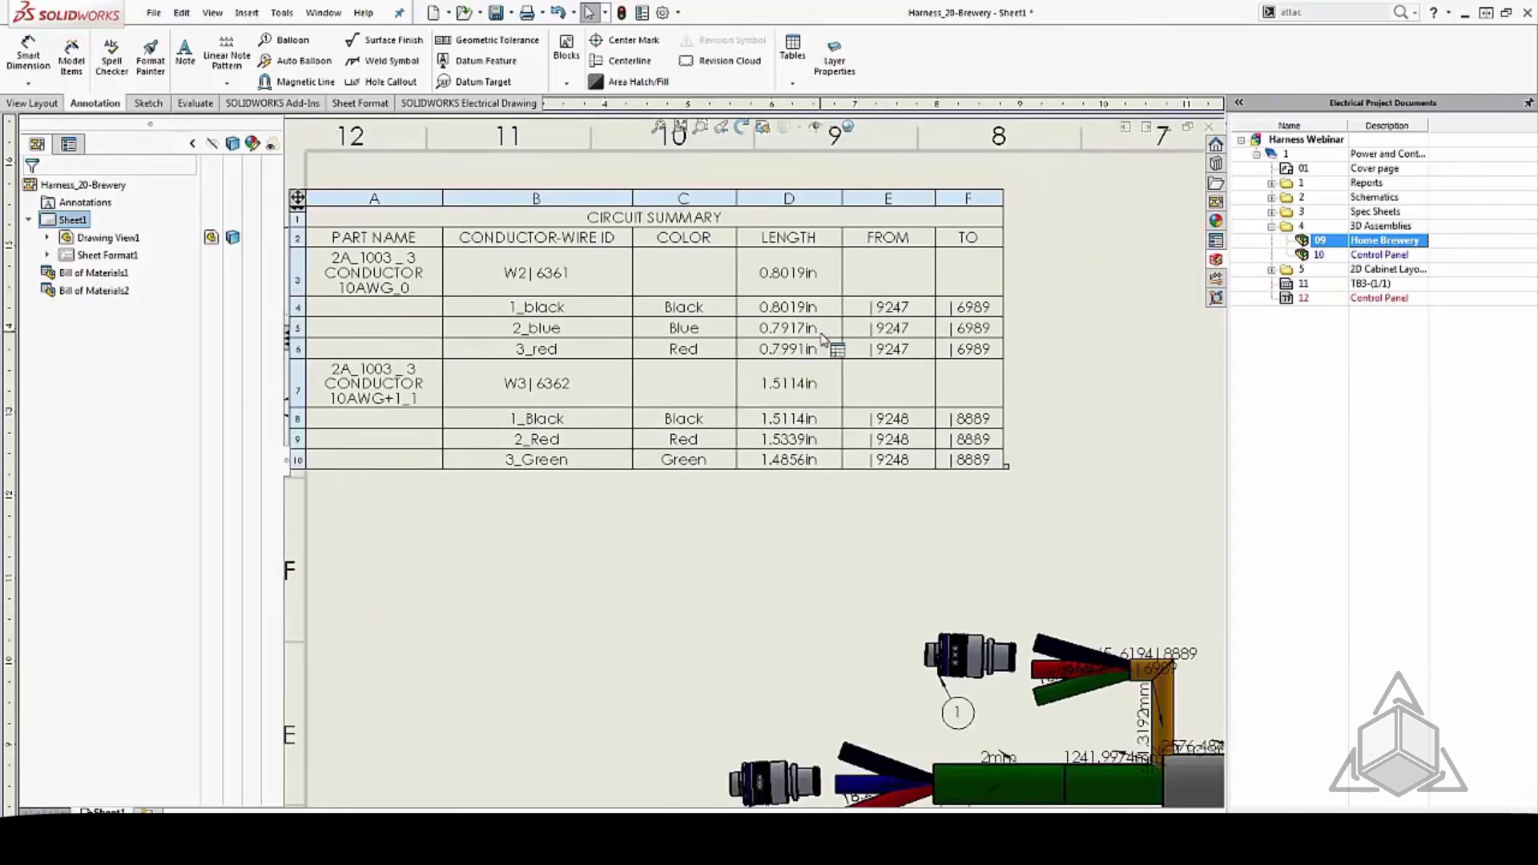
pyautogui.scroll(1, 822, 337)
pyautogui.scroll(1, 841, 337)
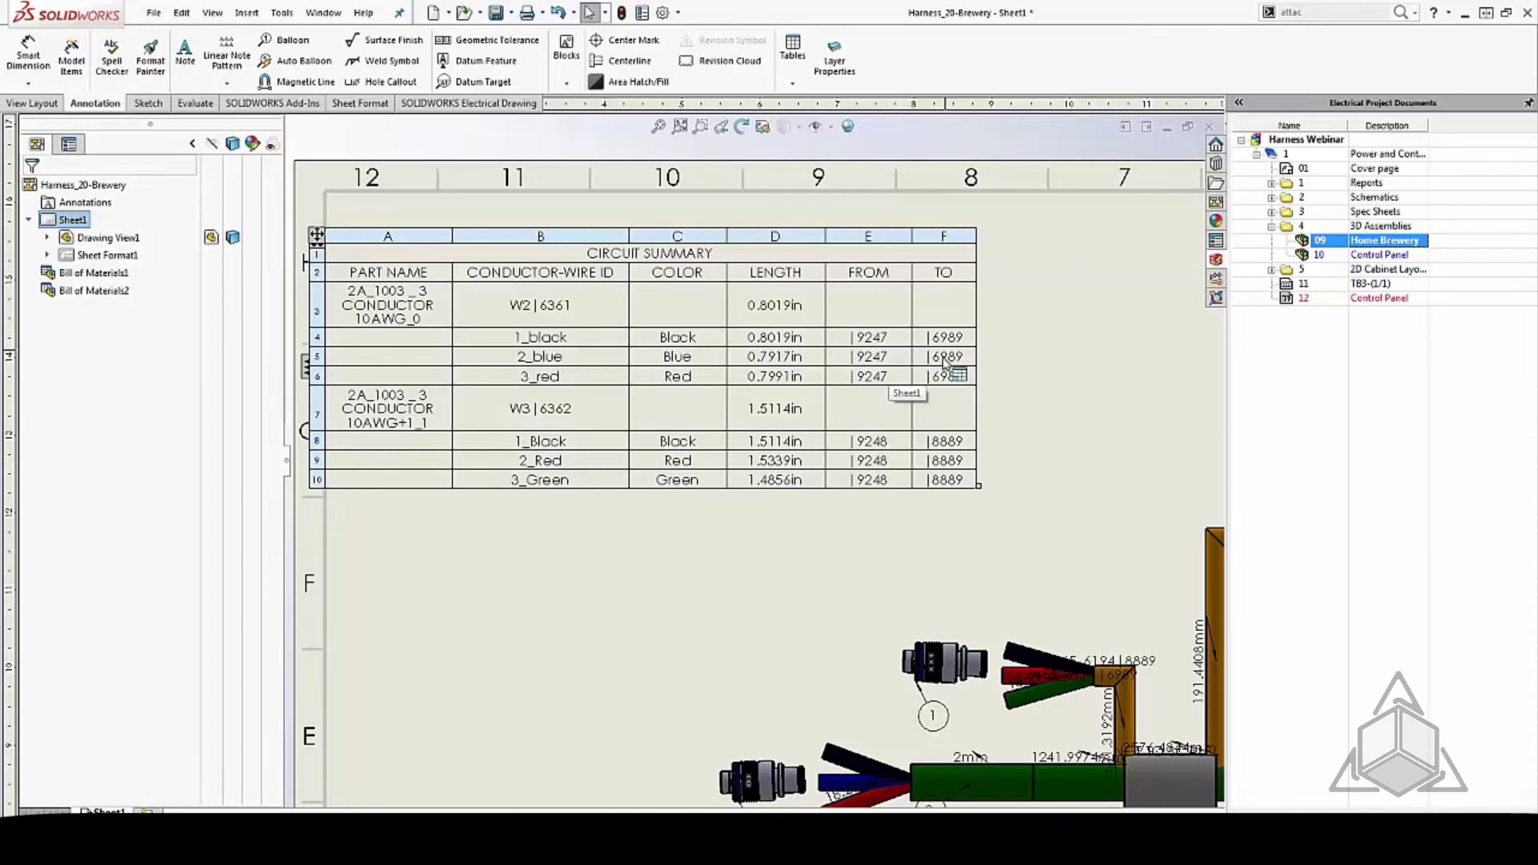
pyautogui.scroll(4, 954, 363)
pyautogui.scroll(-2, 1030, 391)
pyautogui.moveTo(1033, 395); pyautogui.dragTo(753, 362, button='middle')
pyautogui.scroll(-2, 918, 332)
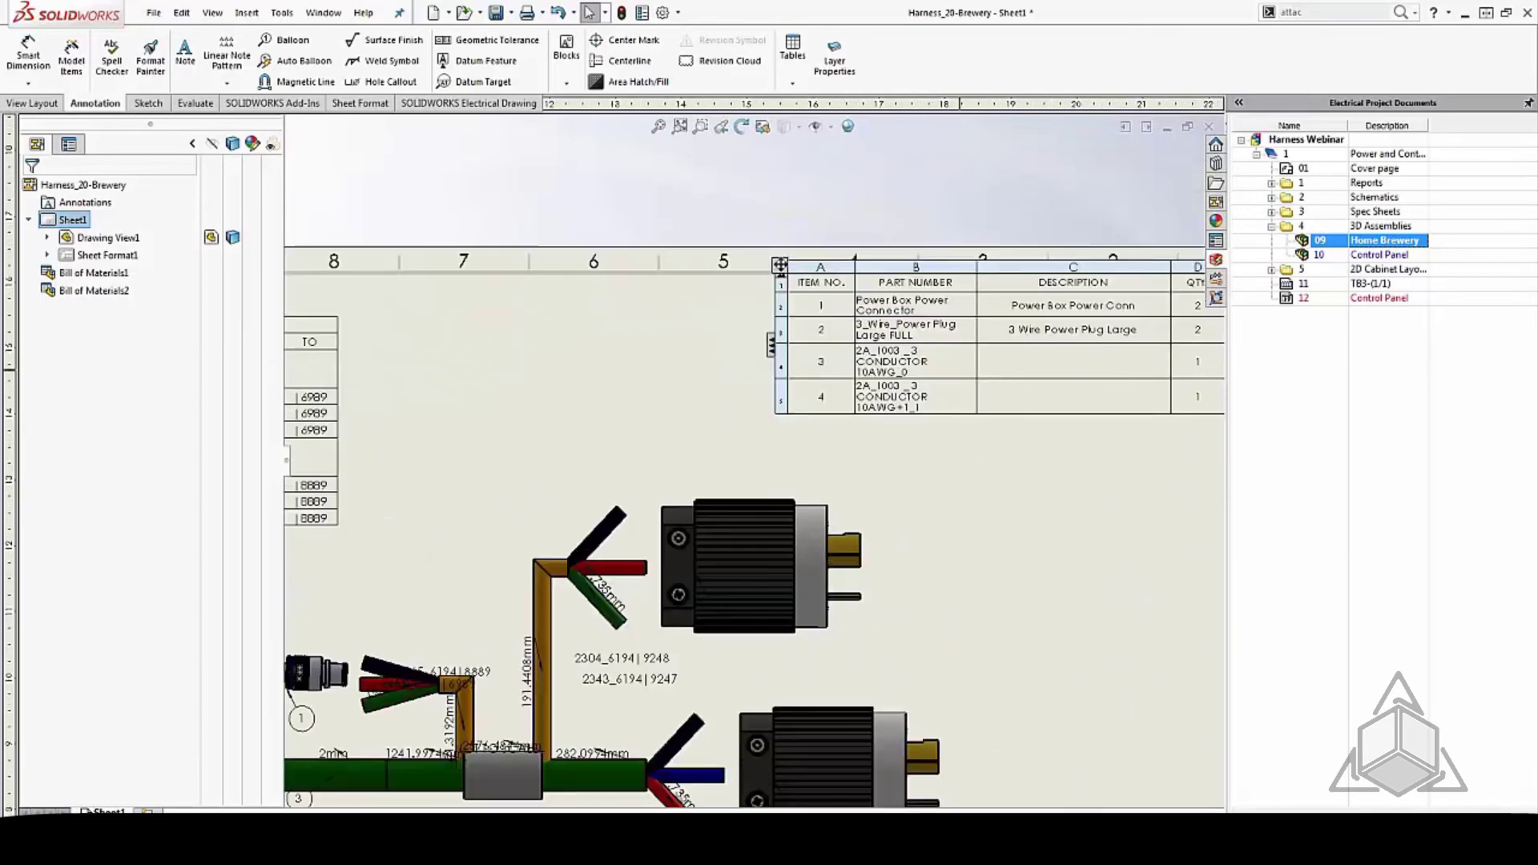
pyautogui.moveTo(1003, 330); pyautogui.dragTo(843, 356, button='middle')
pyautogui.scroll(-2, 890, 345)
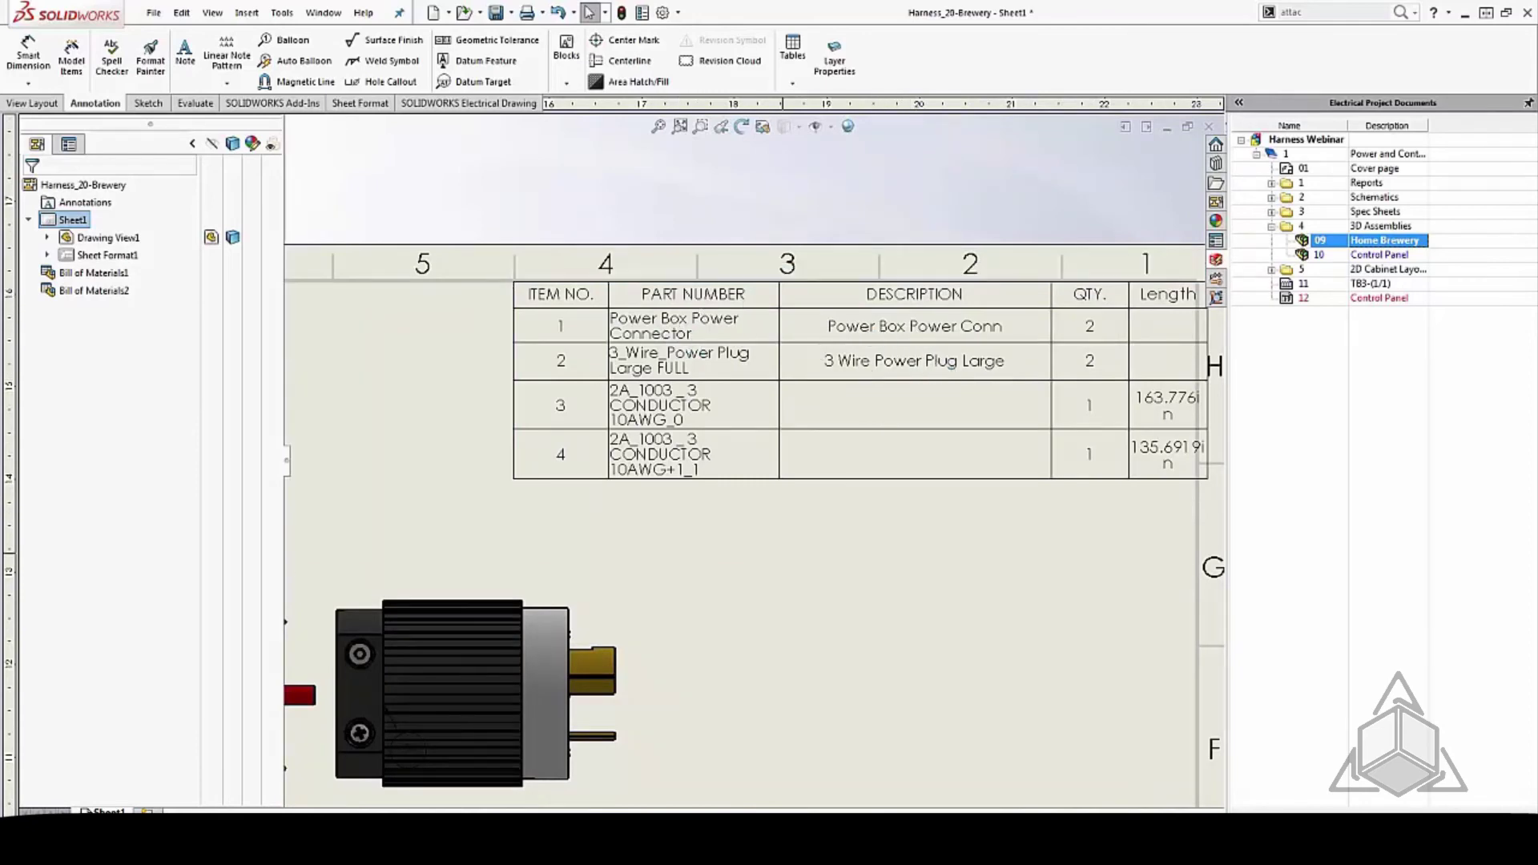
# Step: Move the item balloon of the orange cable's small connector to the connector's left side
pyautogui.scroll(3, 762, 481)
pyautogui.scroll(-5, 704, 636)
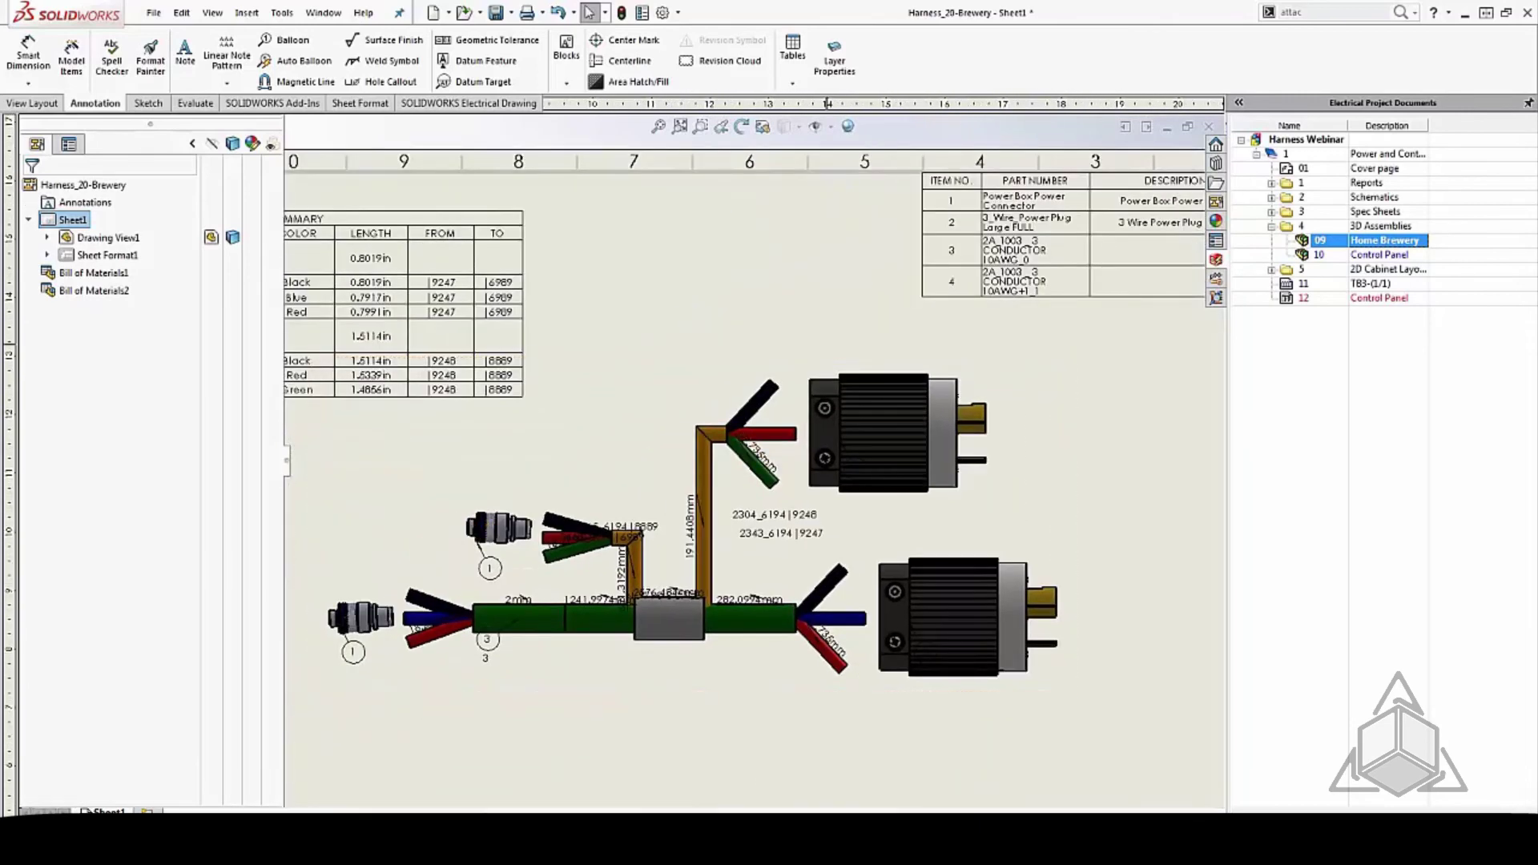
pyautogui.moveTo(490, 569); pyautogui.dragTo(420, 537)
pyautogui.scroll(1, 1088, 345)
pyautogui.scroll(-2, 1104, 359)
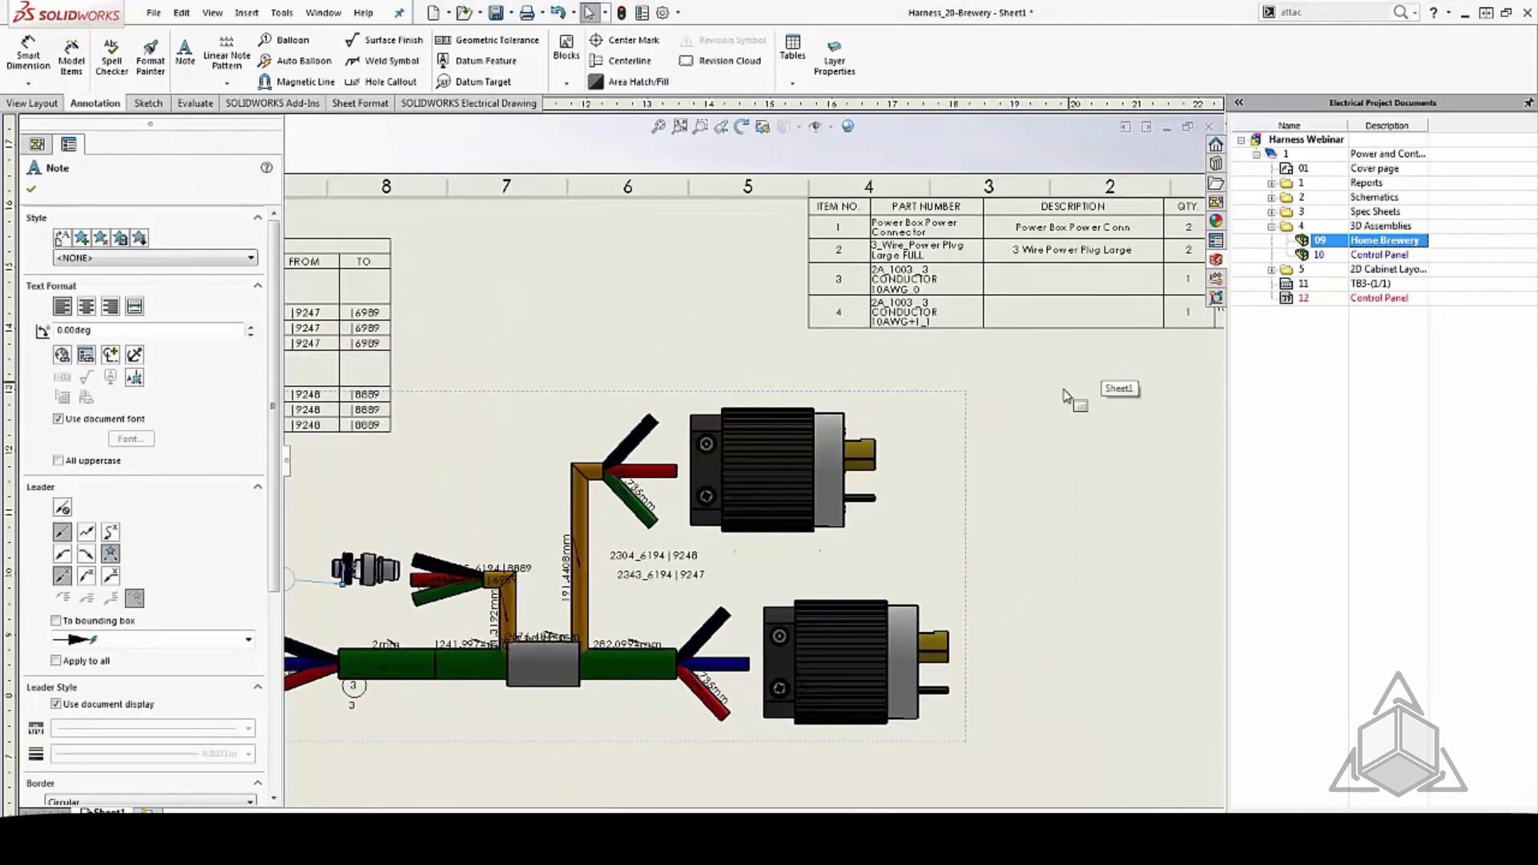
# Step: Shift the bill of materials slightly left to fit inside the sheet border
pyautogui.moveTo(1069, 400); pyautogui.dragTo(939, 487, button='middle')
pyautogui.scroll(-1, 967, 311)
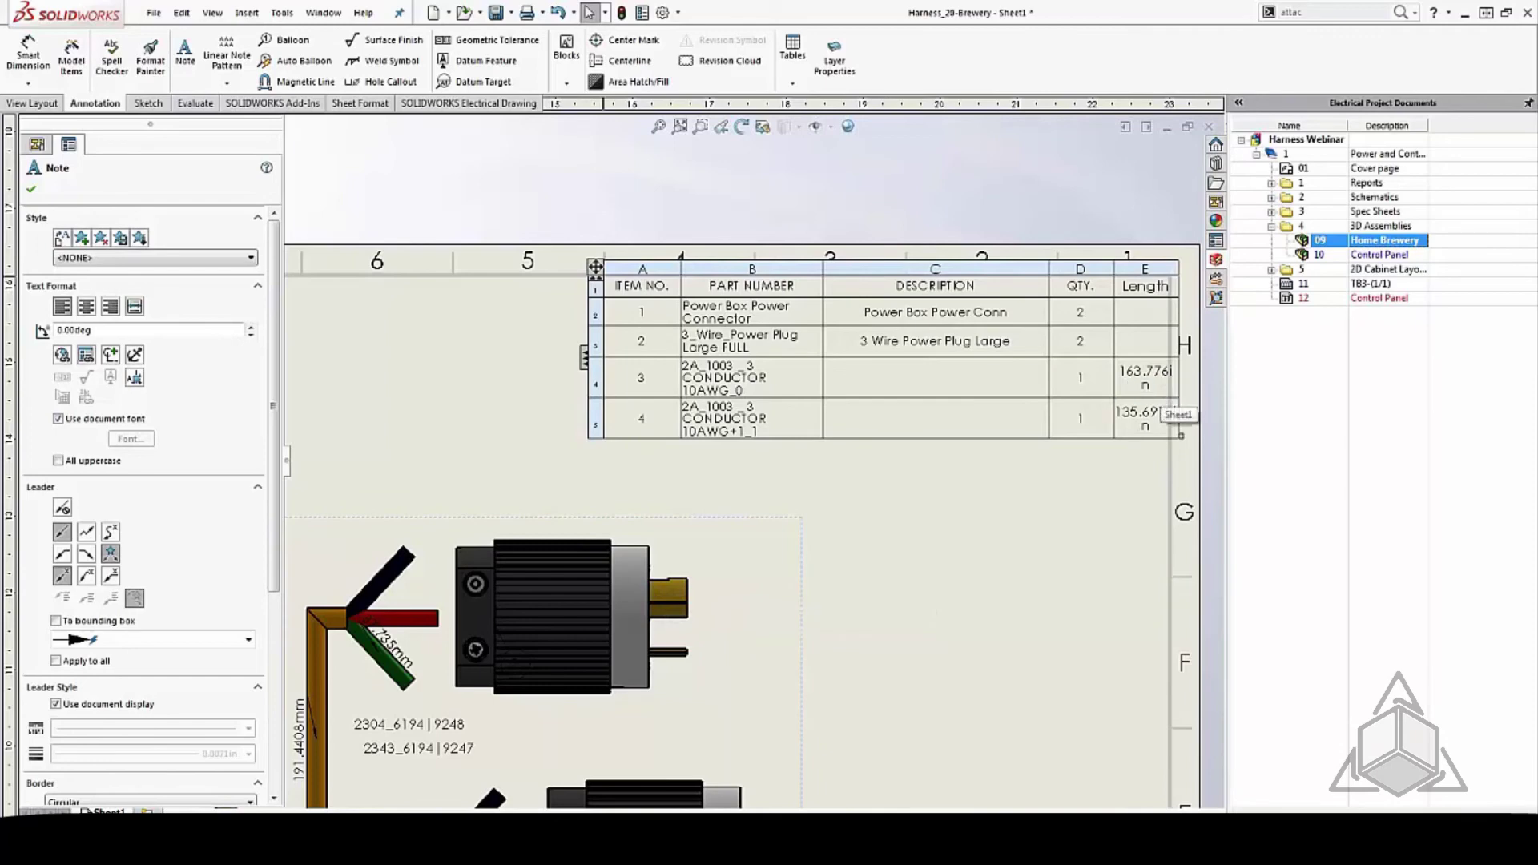
pyautogui.click(597, 274)
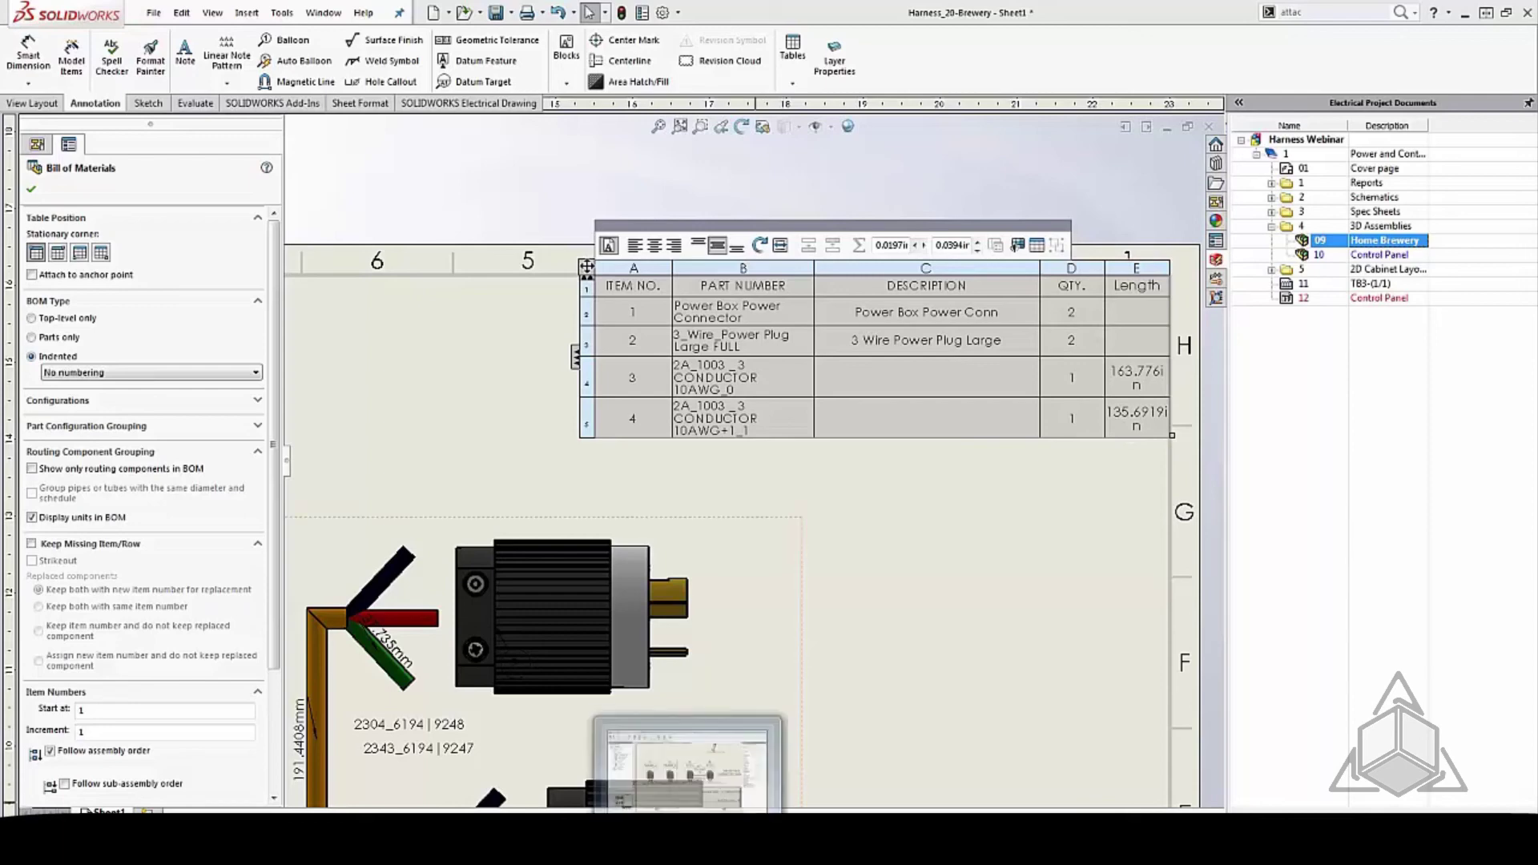
pyautogui.click(927, 600)
pyautogui.scroll(-5, 927, 600)
pyautogui.scroll(-1, 656, 426)
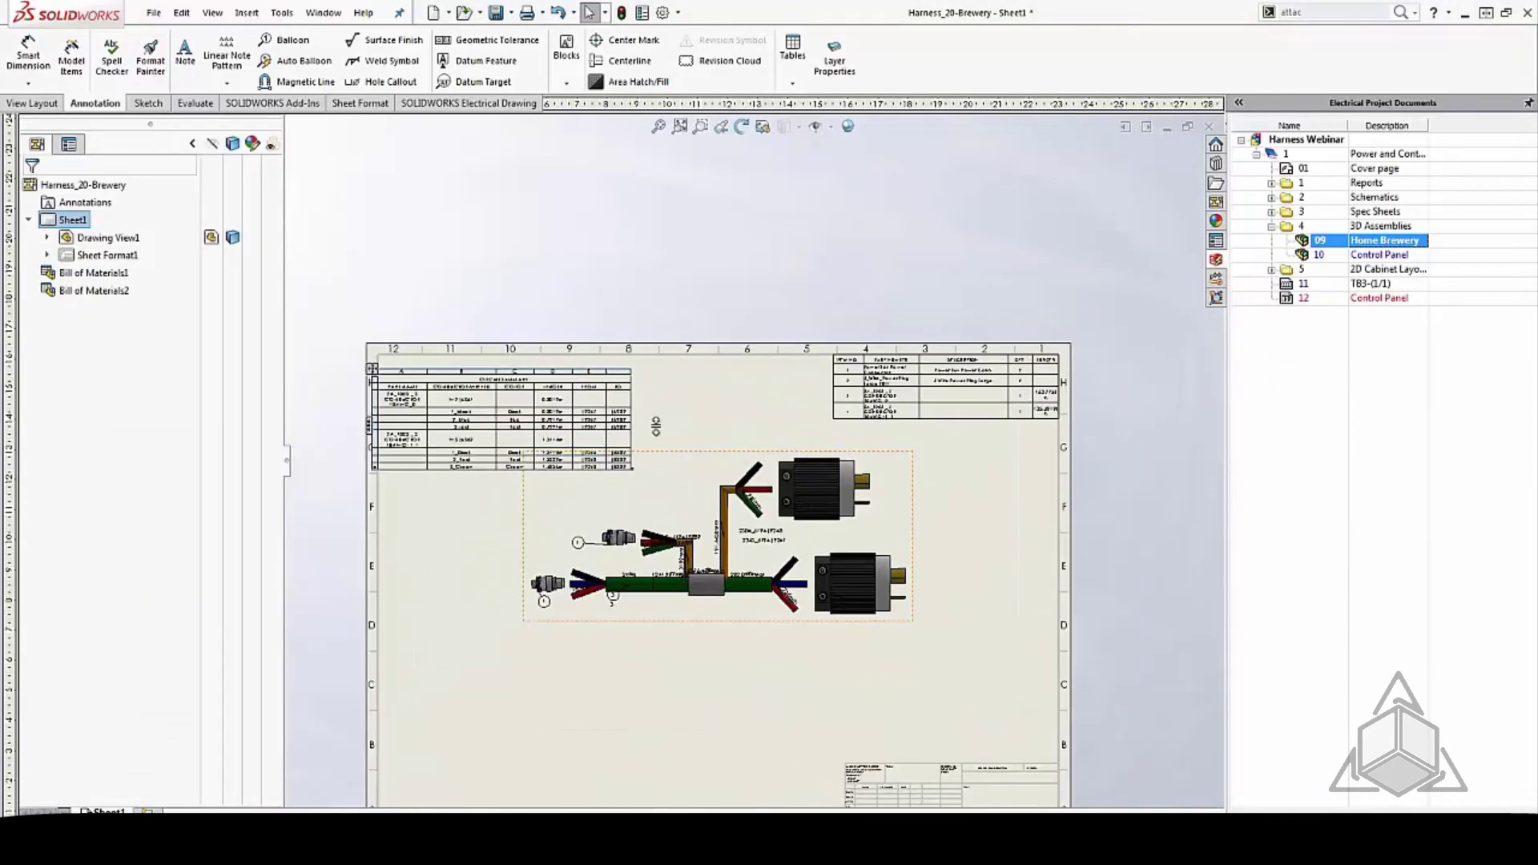
# Step: Save the Harness_20-Brewery 2D drawing in the electrical project folder
pyautogui.click(404, 109)
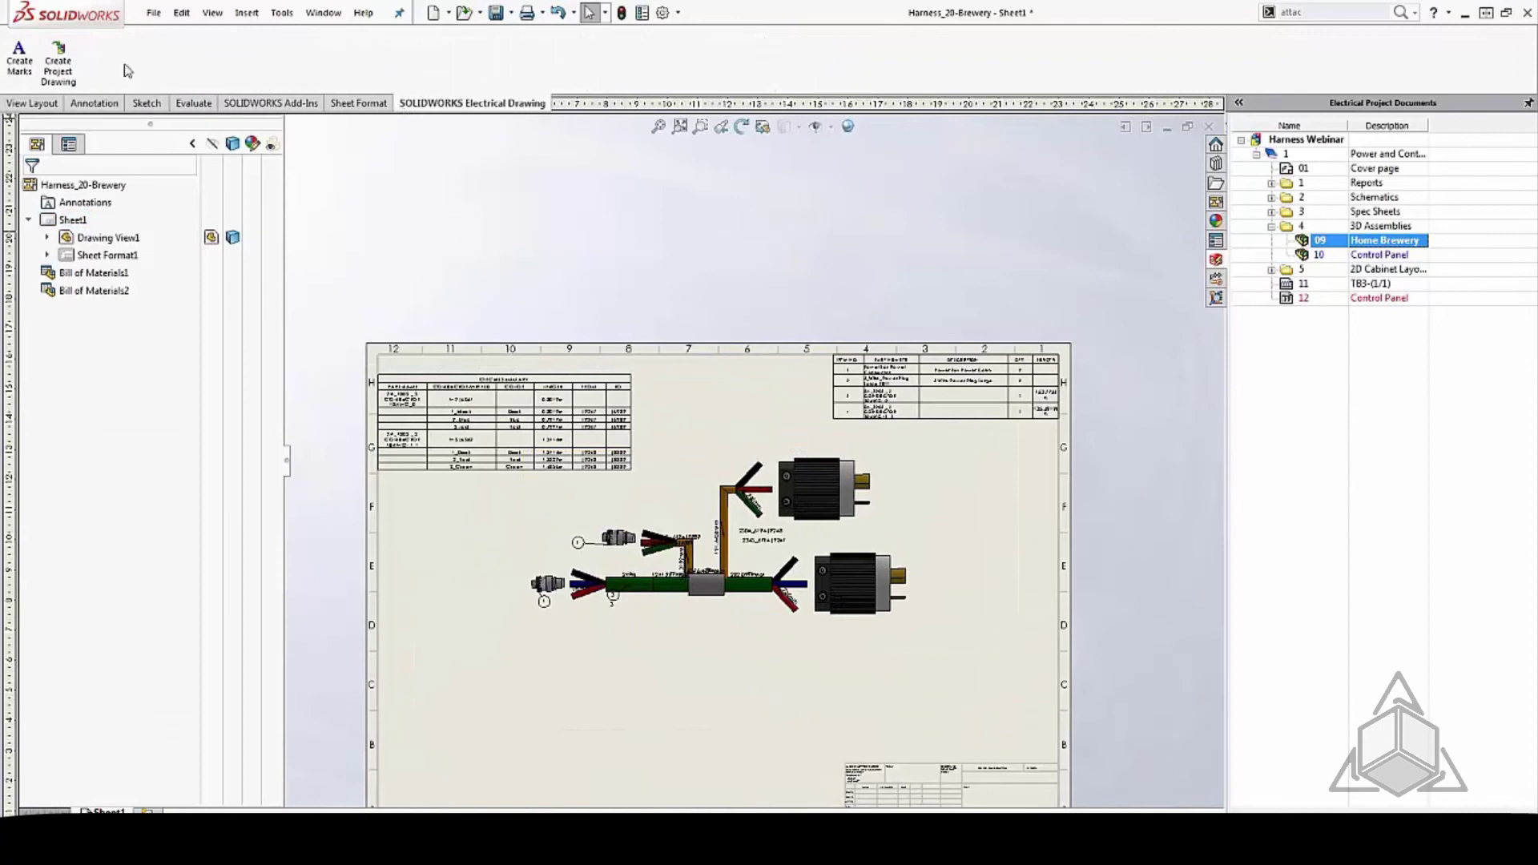
pyautogui.click(57, 64)
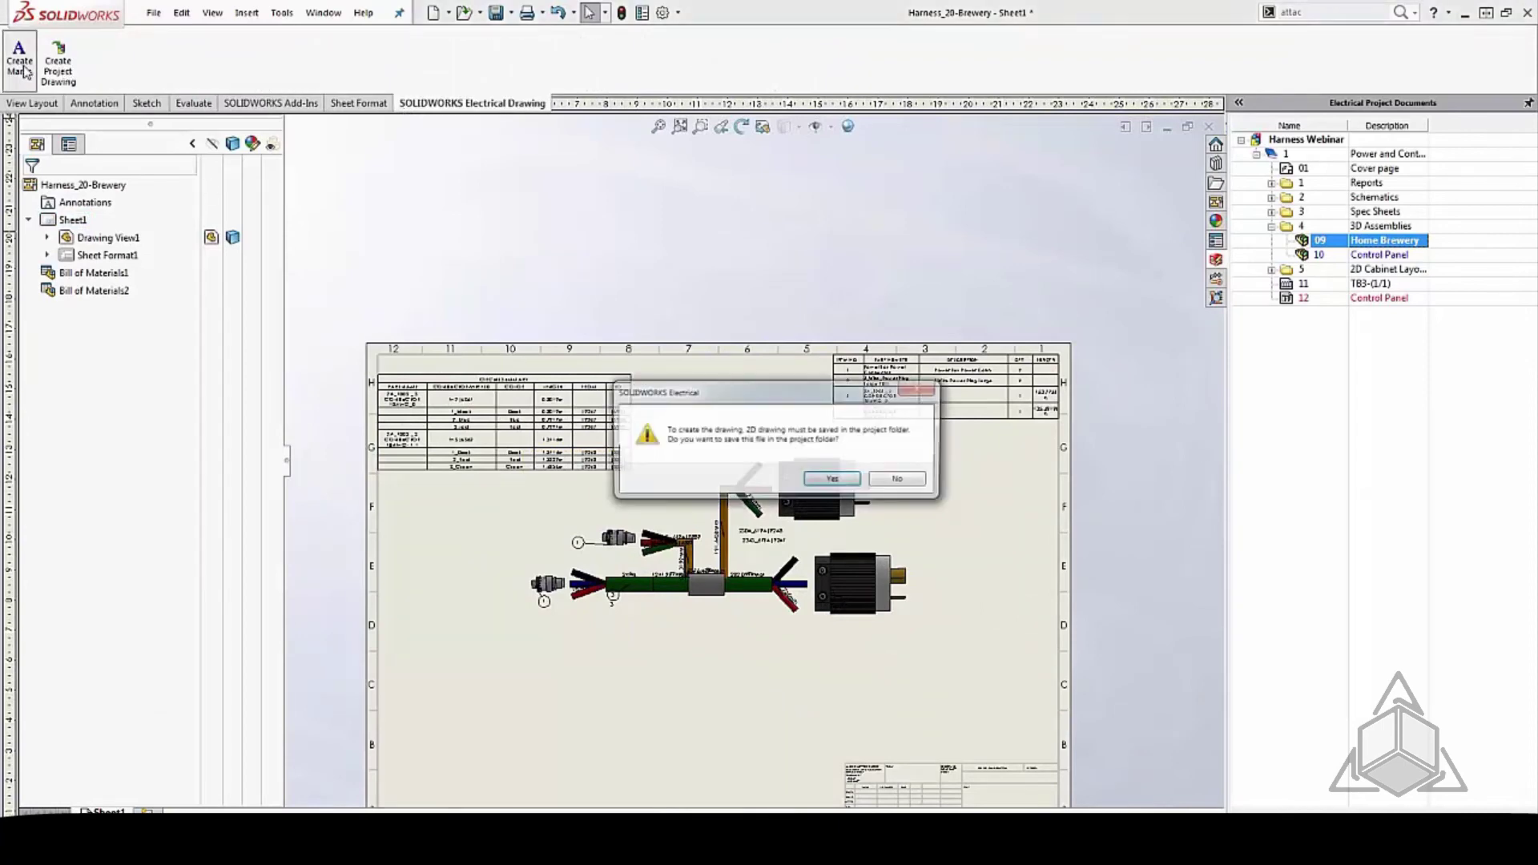
pyautogui.click(837, 481)
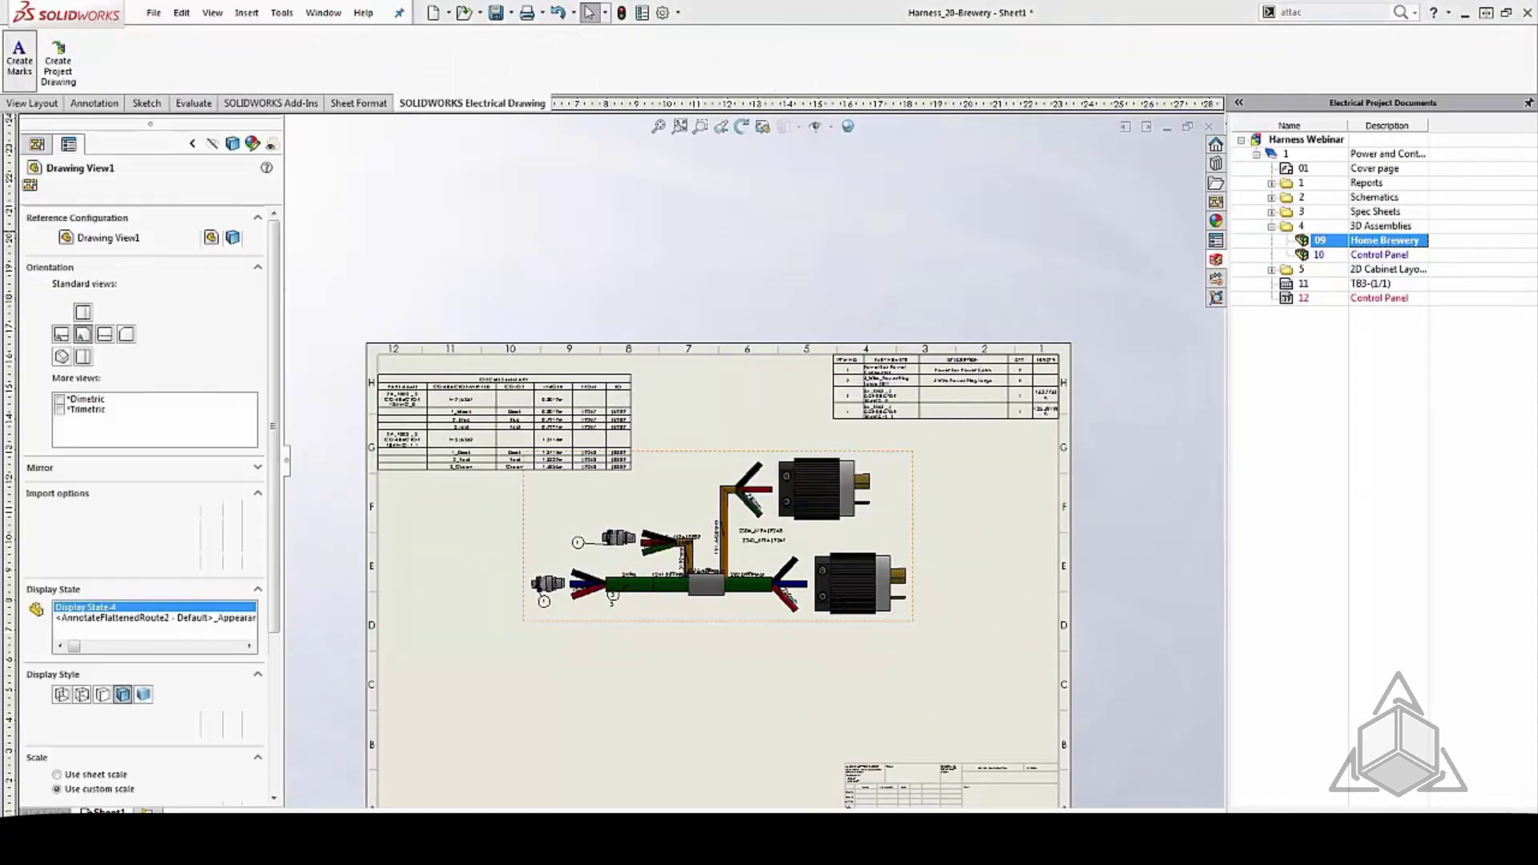
pyautogui.click(843, 480)
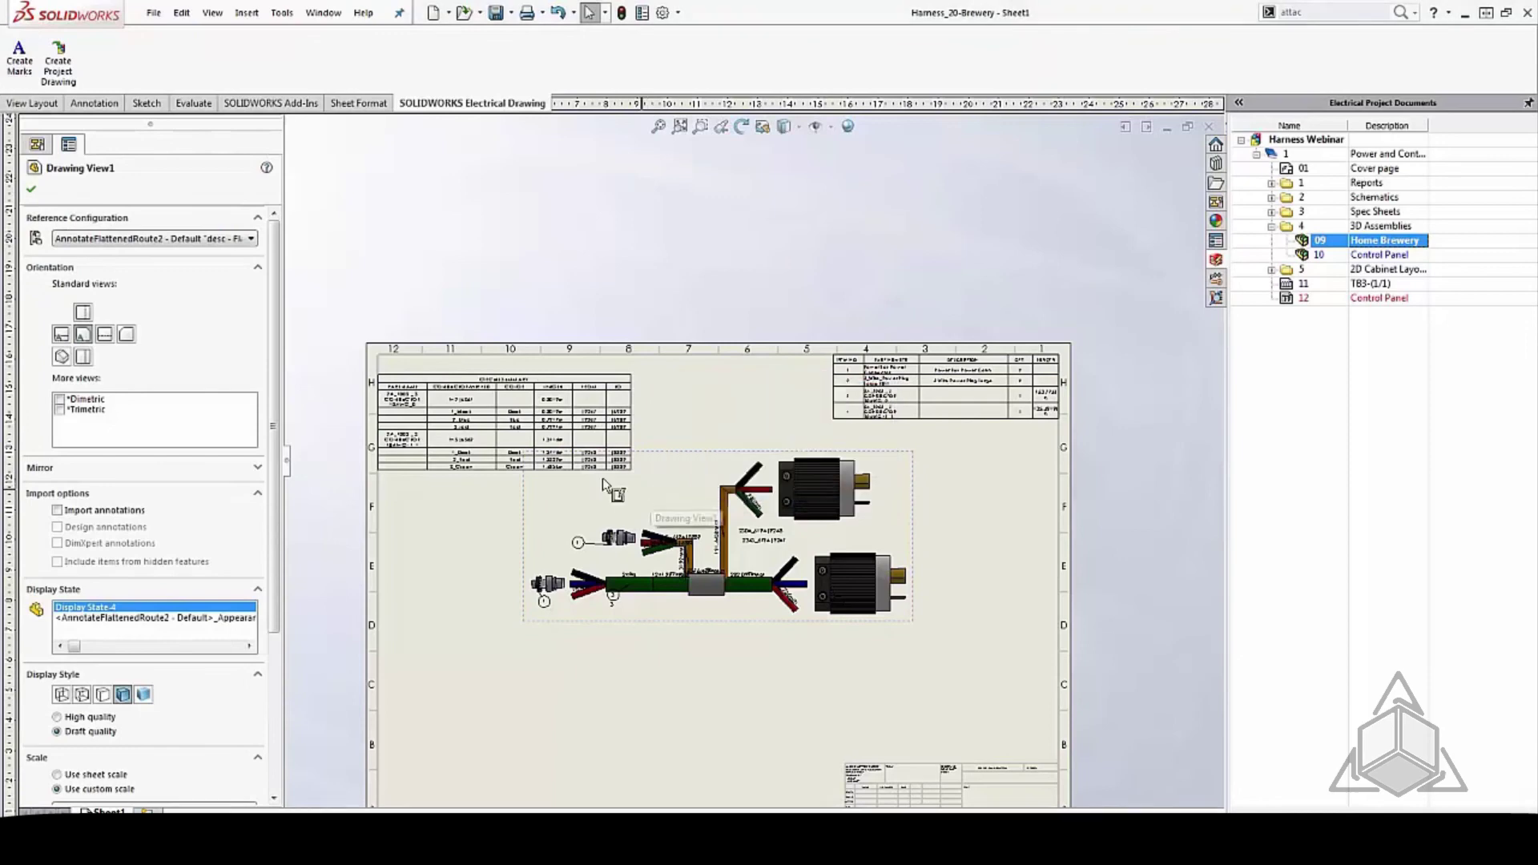
# Step: Try to create marks for the harness view, and add the drawing to the electrical project as a project drawing
pyautogui.click(19, 56)
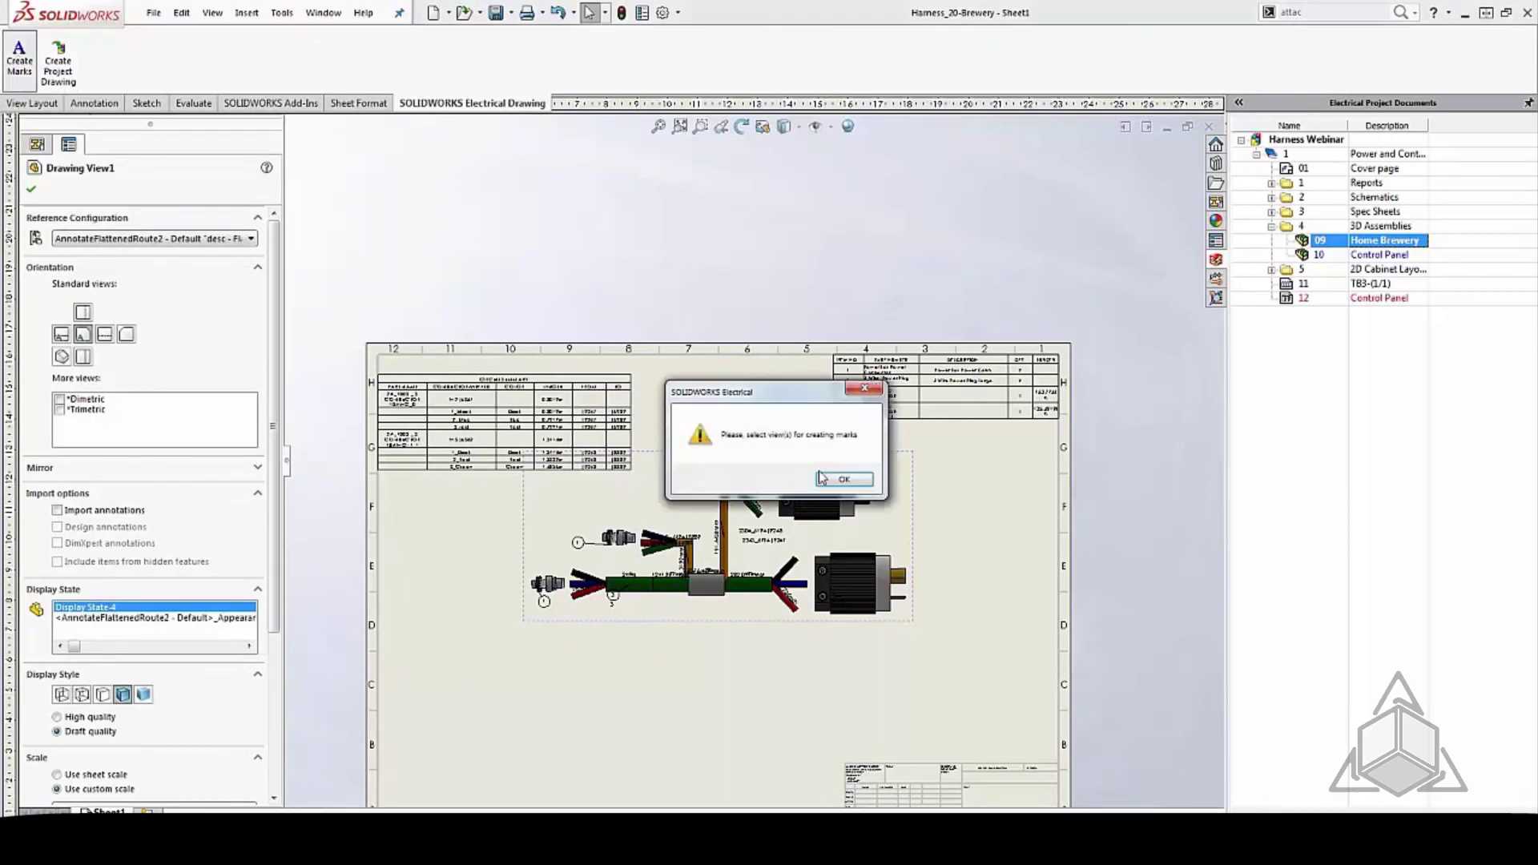
pyautogui.click(842, 480)
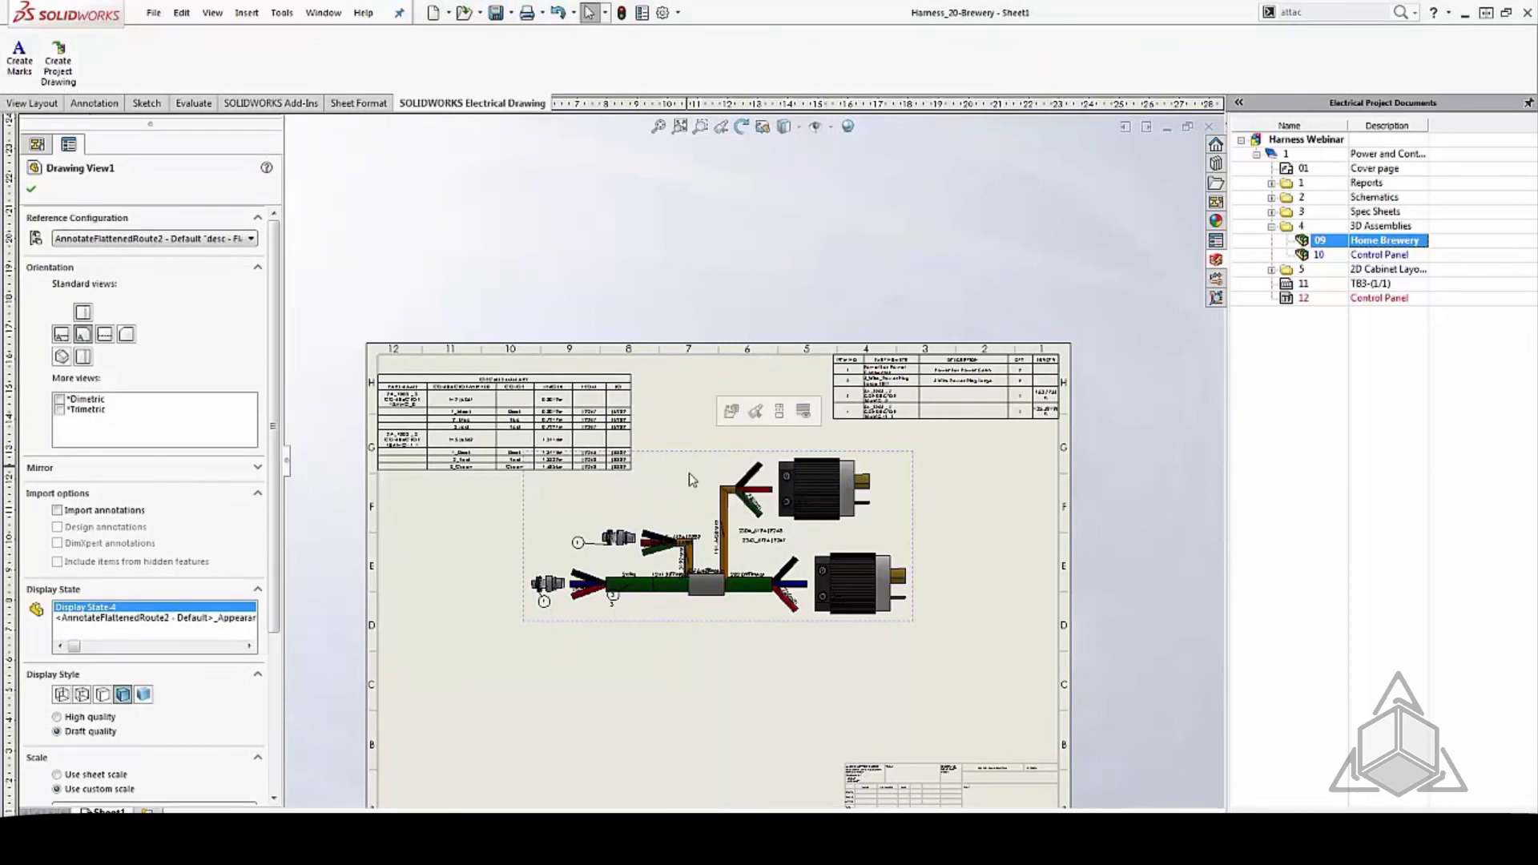
pyautogui.click(59, 66)
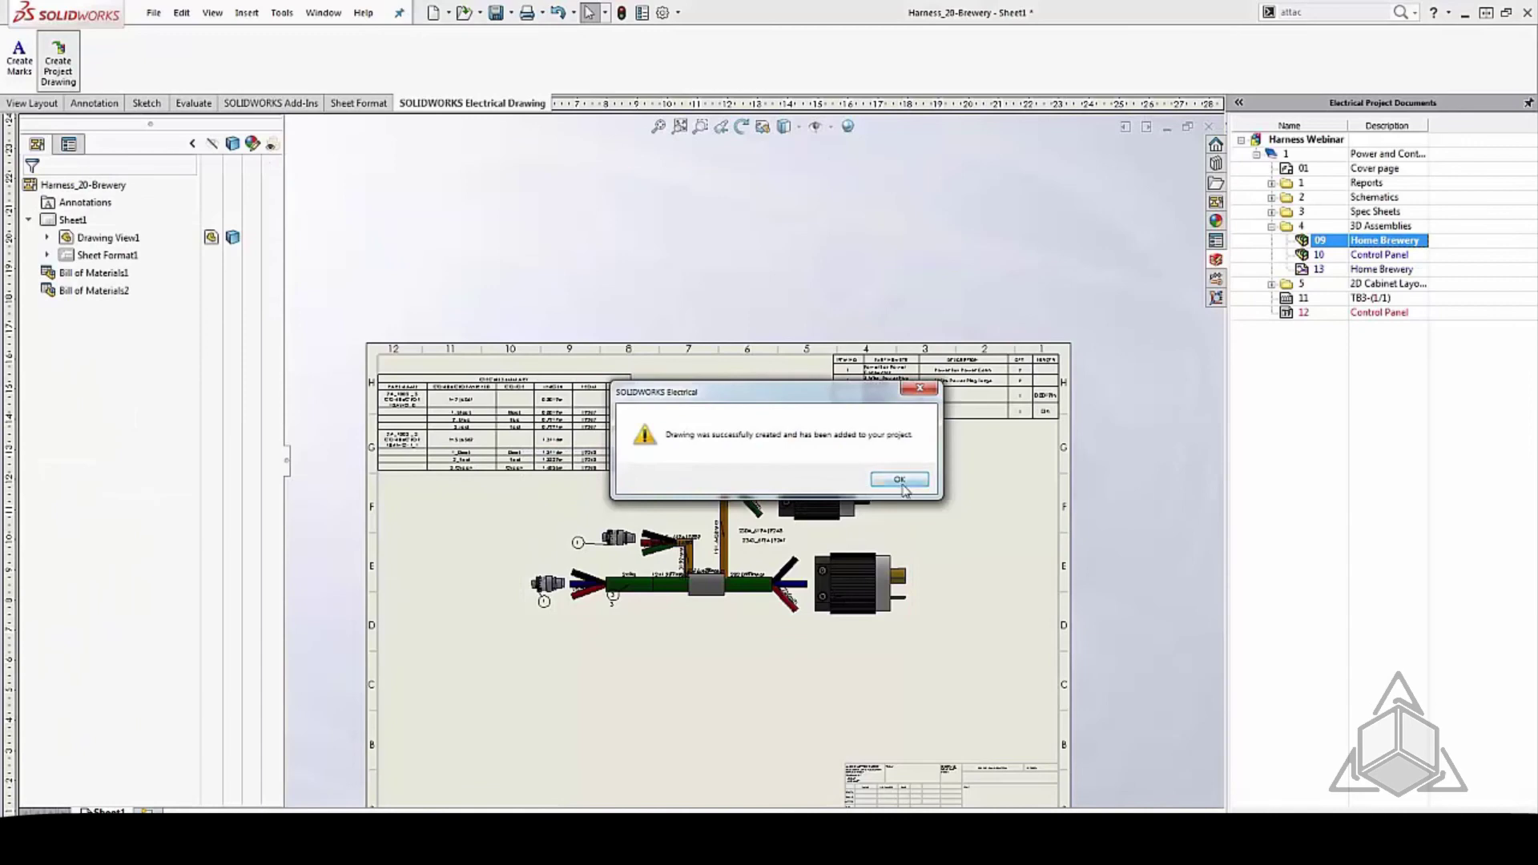
pyautogui.click(900, 482)
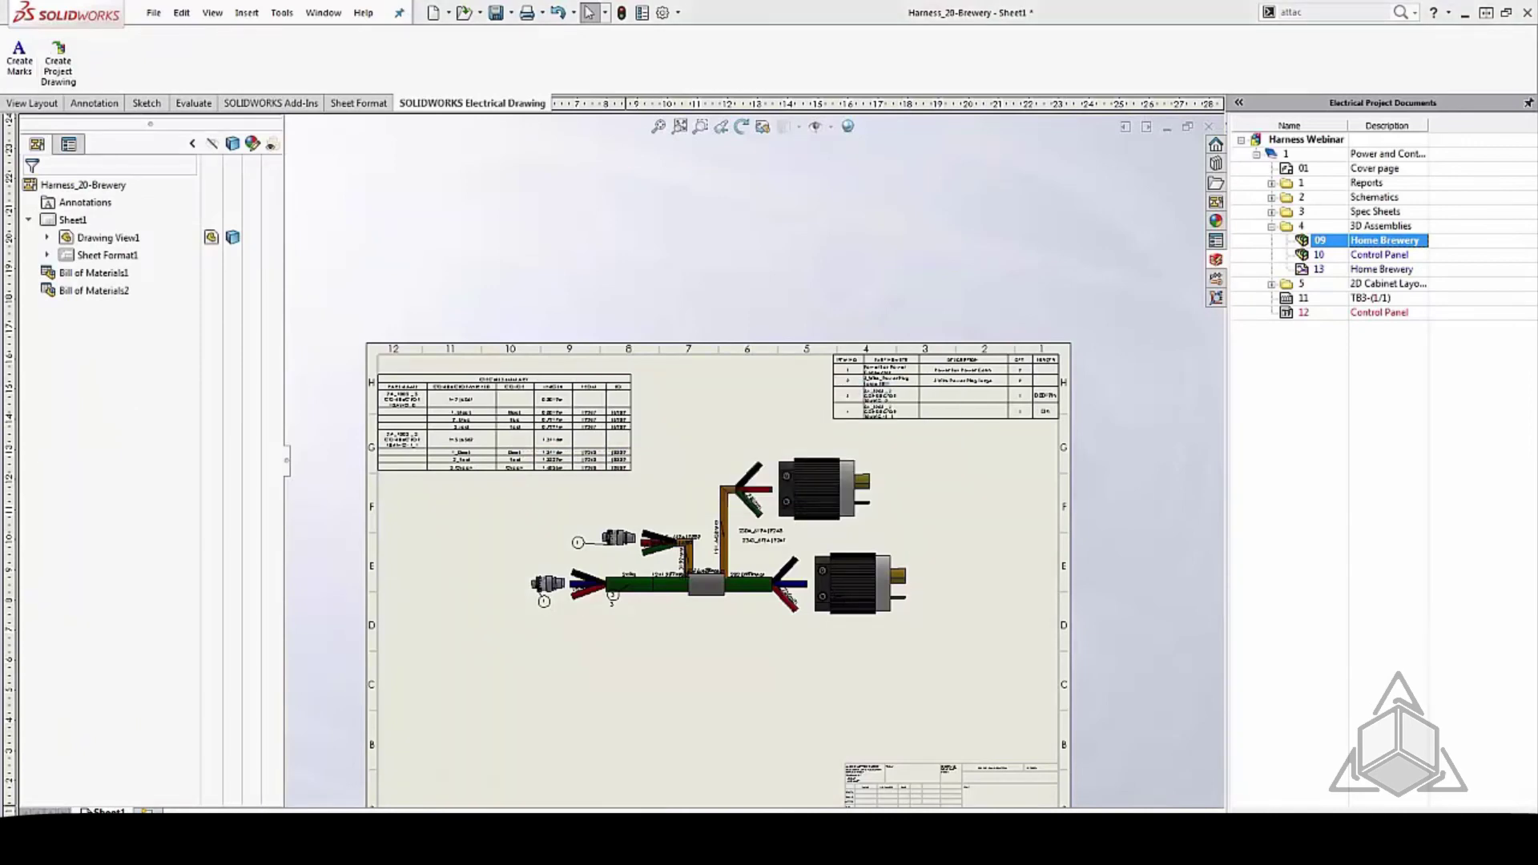
# Step: Switch to SOLIDWORKS Electrical and open drawing 13 - Home Brewery to examine the flattened harness, its tables and title block
pyautogui.click(689, 848)
pyautogui.click(113, 440)
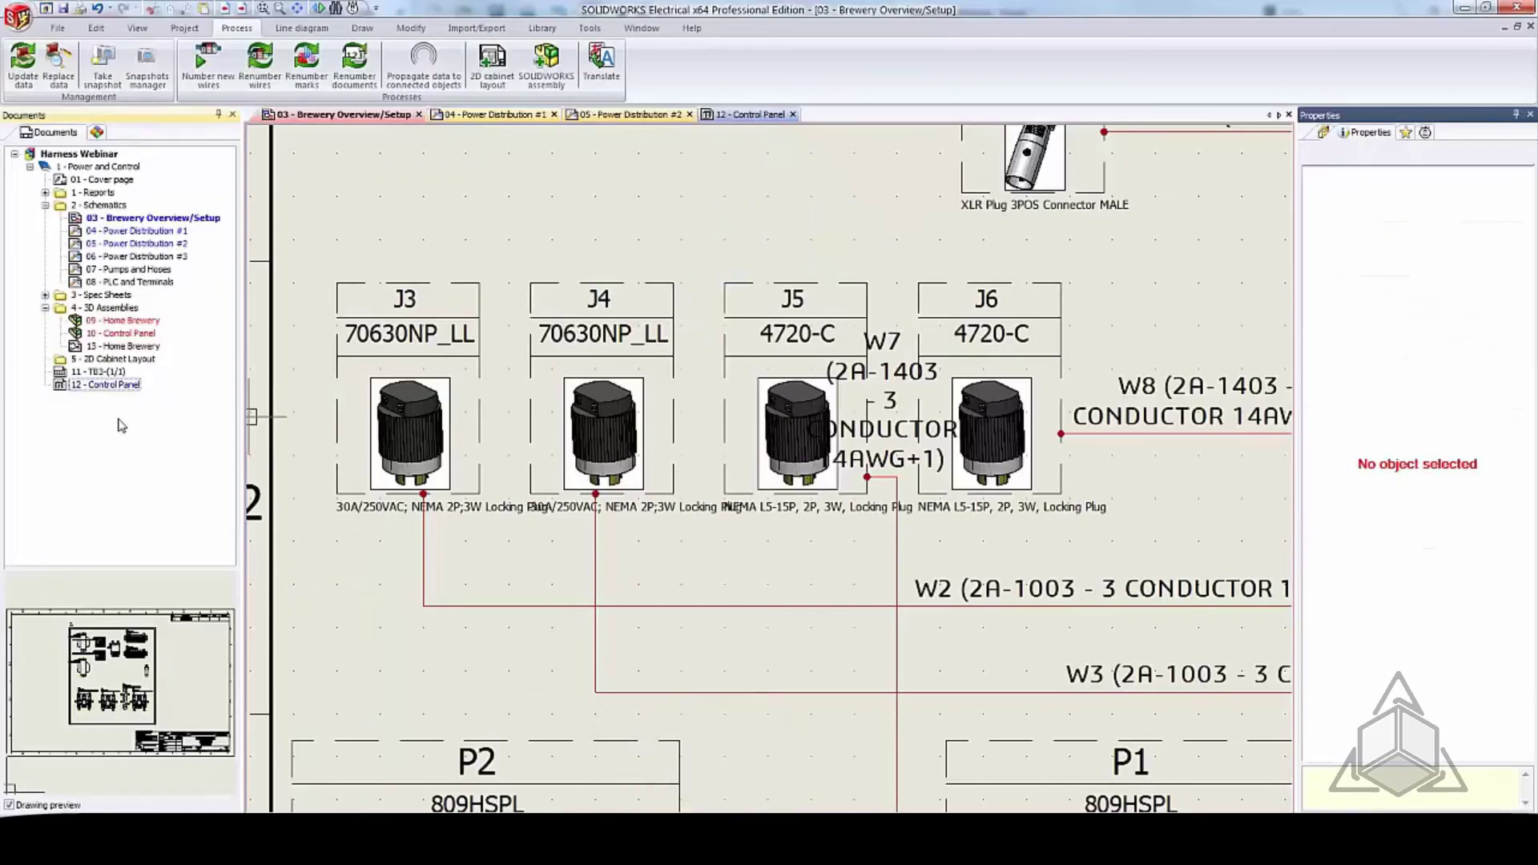
pyautogui.doubleClick(132, 347)
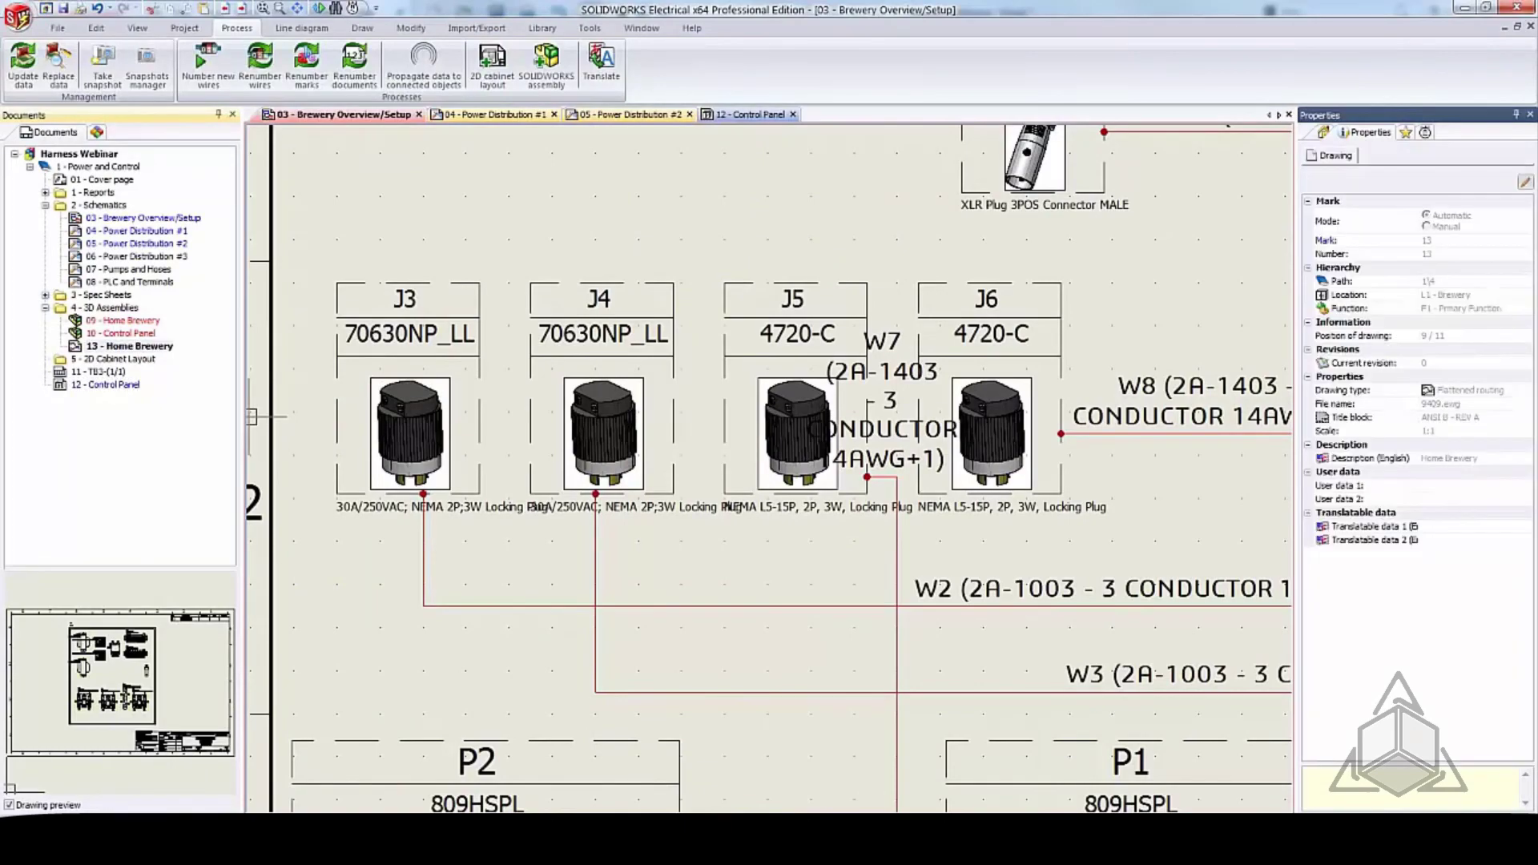
pyautogui.scroll(1, 642, 296)
pyautogui.scroll(-7, 648, 295)
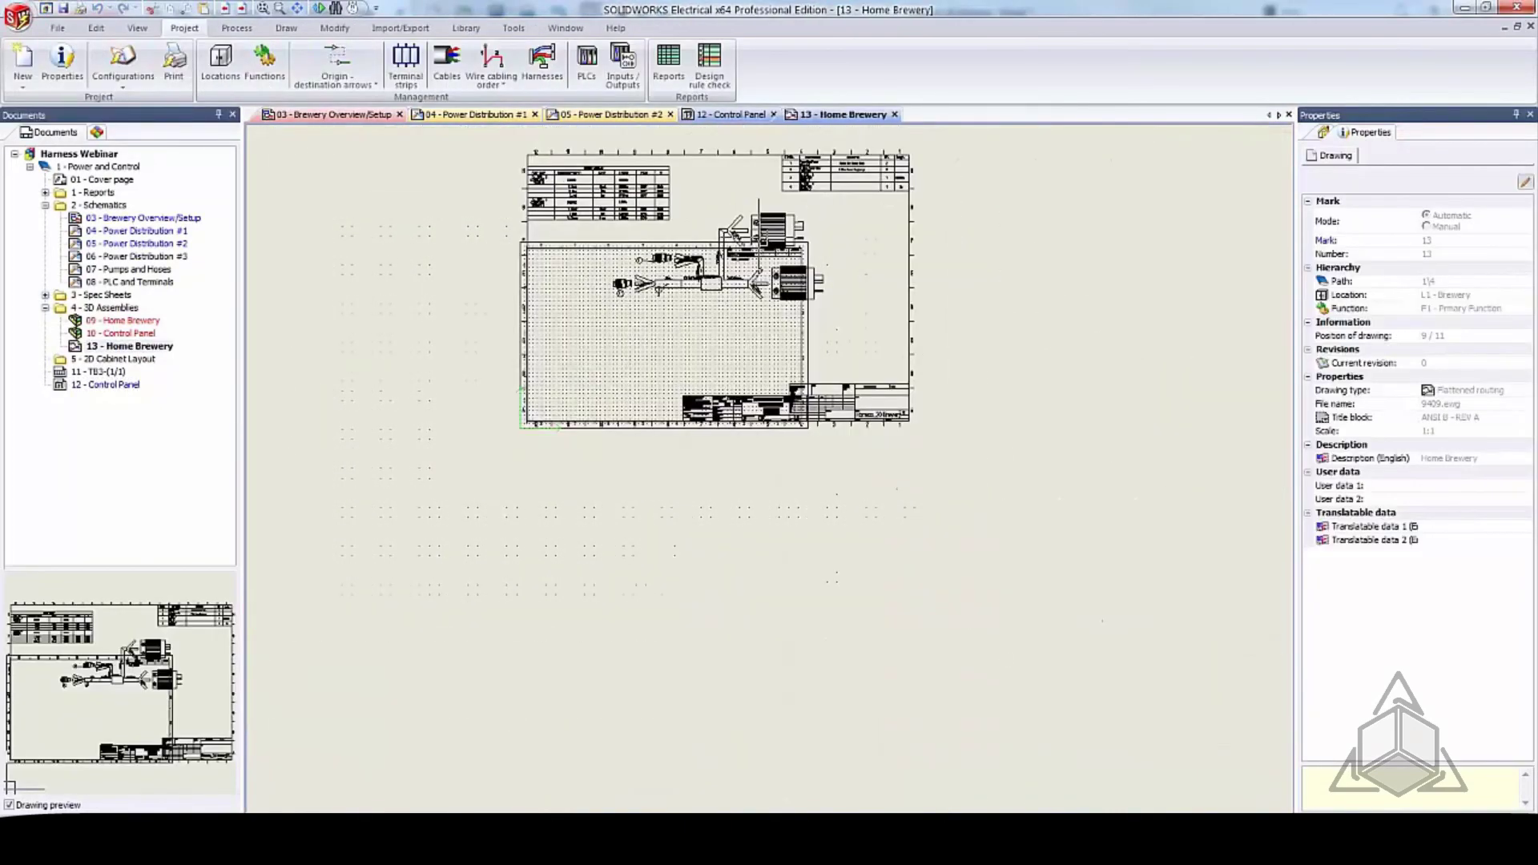
pyautogui.scroll(5, 710, 208)
pyautogui.scroll(-3, 706, 206)
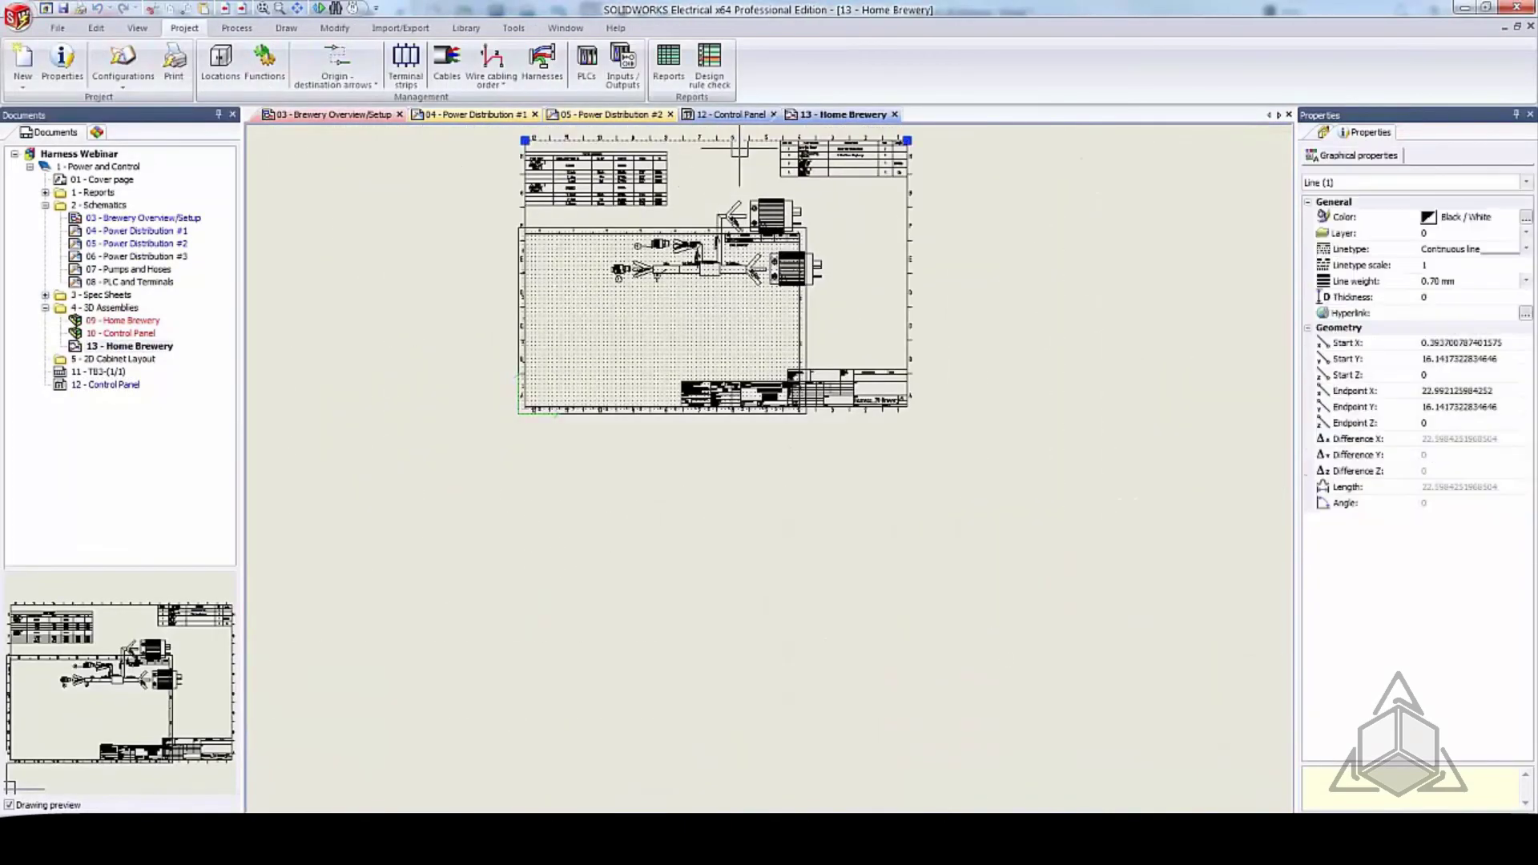
pyautogui.click(741, 141)
pyautogui.click(1093, 484)
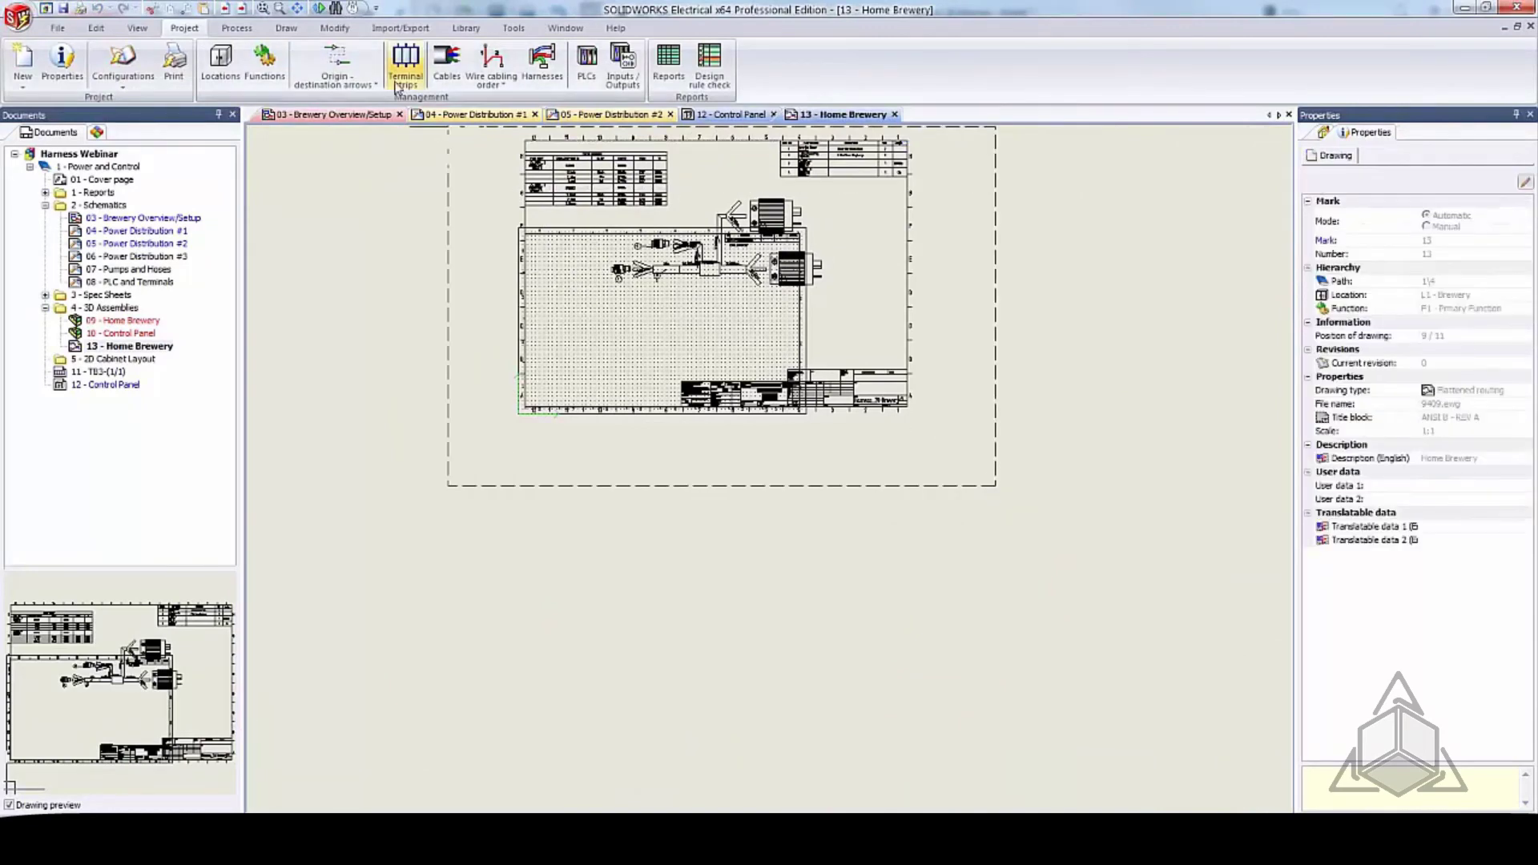
pyautogui.click(438, 130)
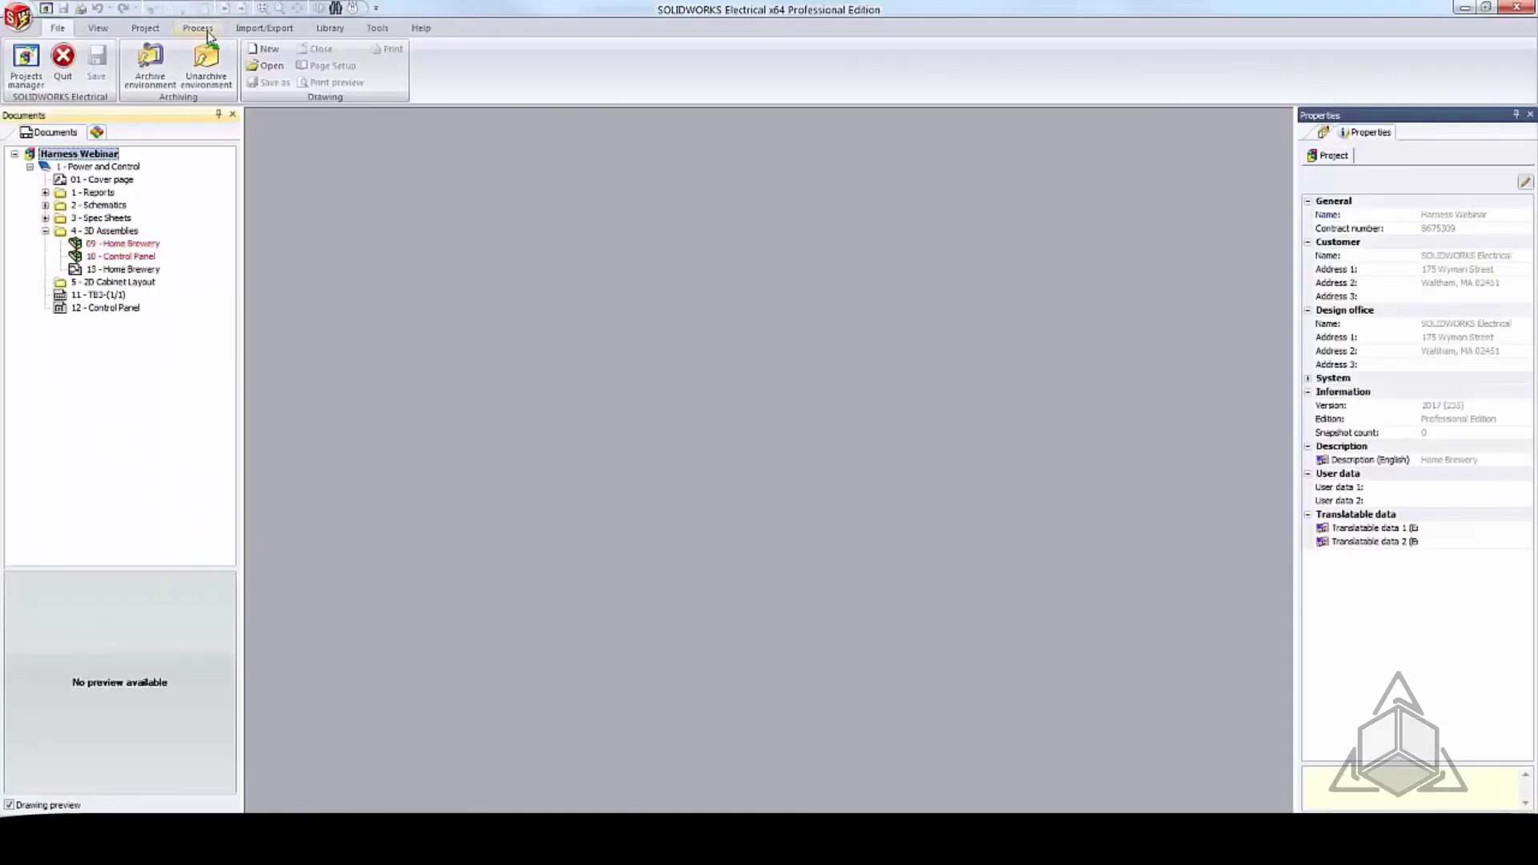
# Step: Open the project's report manager and review the harness cable cores, wiring, cables and bill of materials reports
pyautogui.click(150, 33)
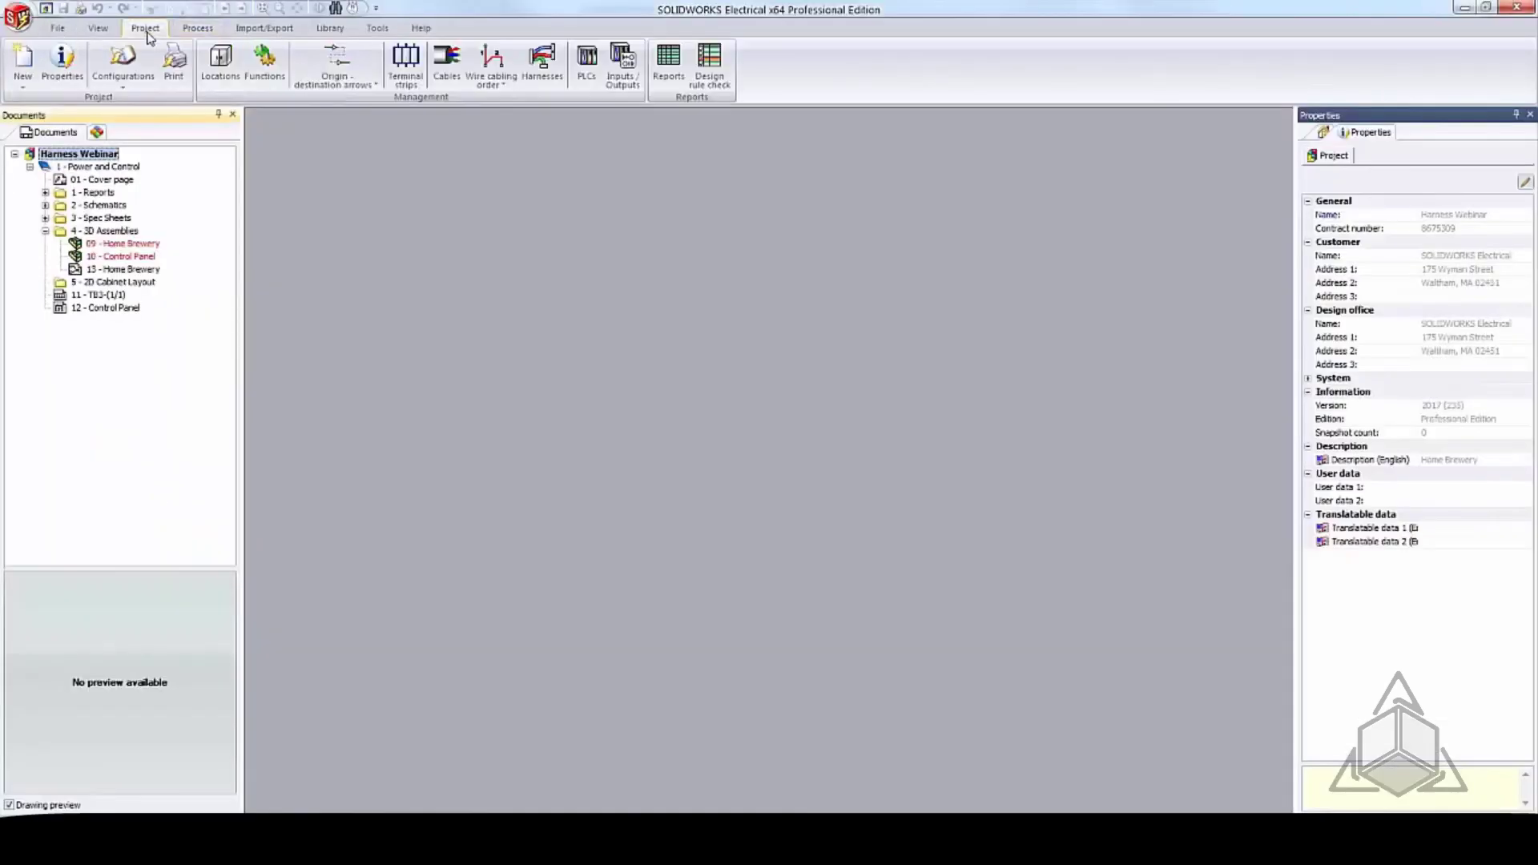
pyautogui.click(669, 62)
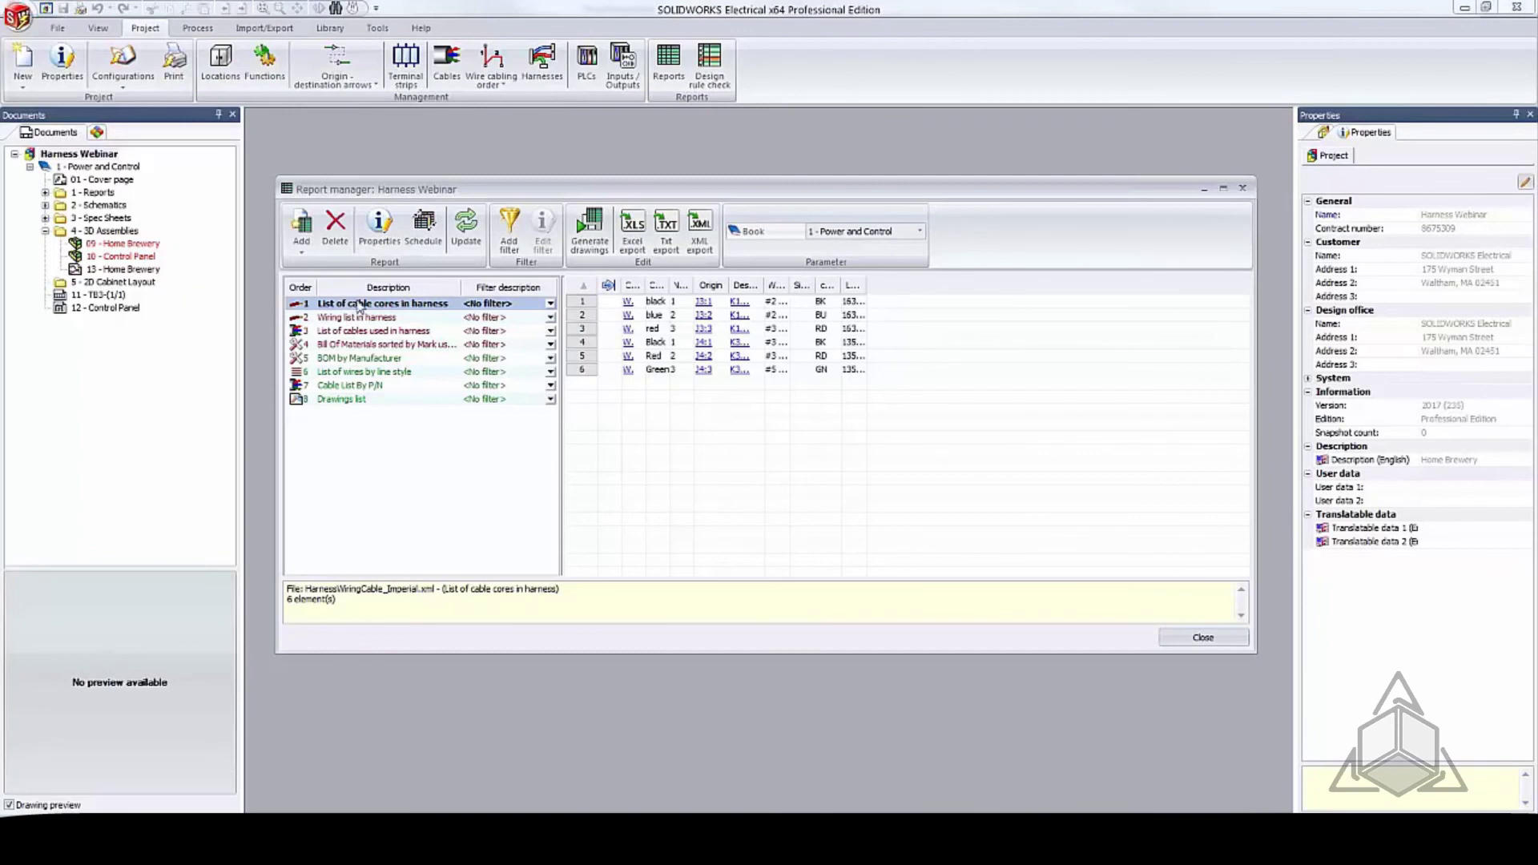
pyautogui.click(364, 317)
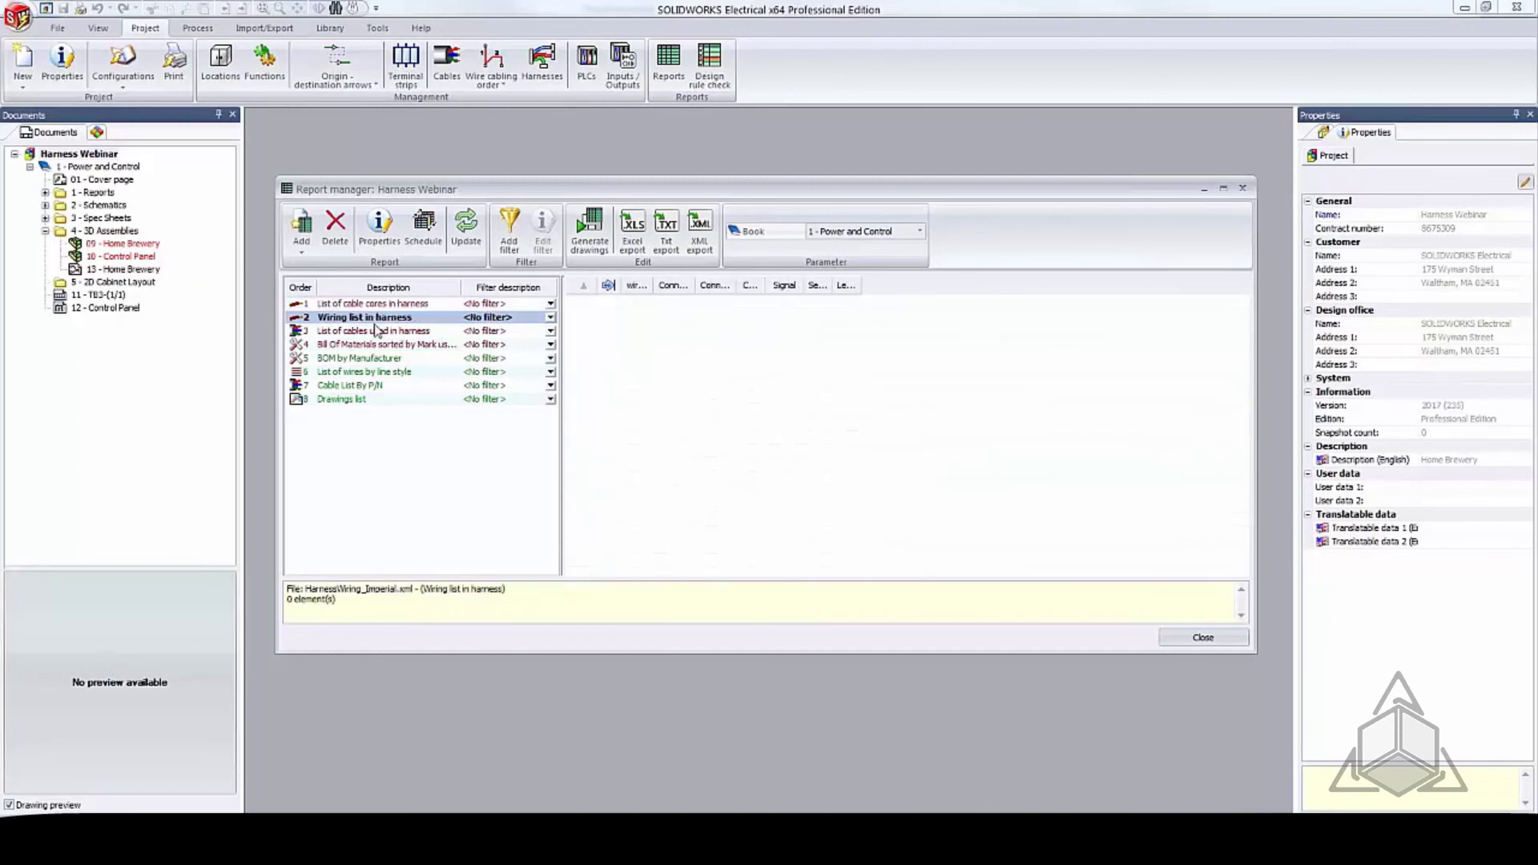
pyautogui.click(379, 331)
pyautogui.click(391, 344)
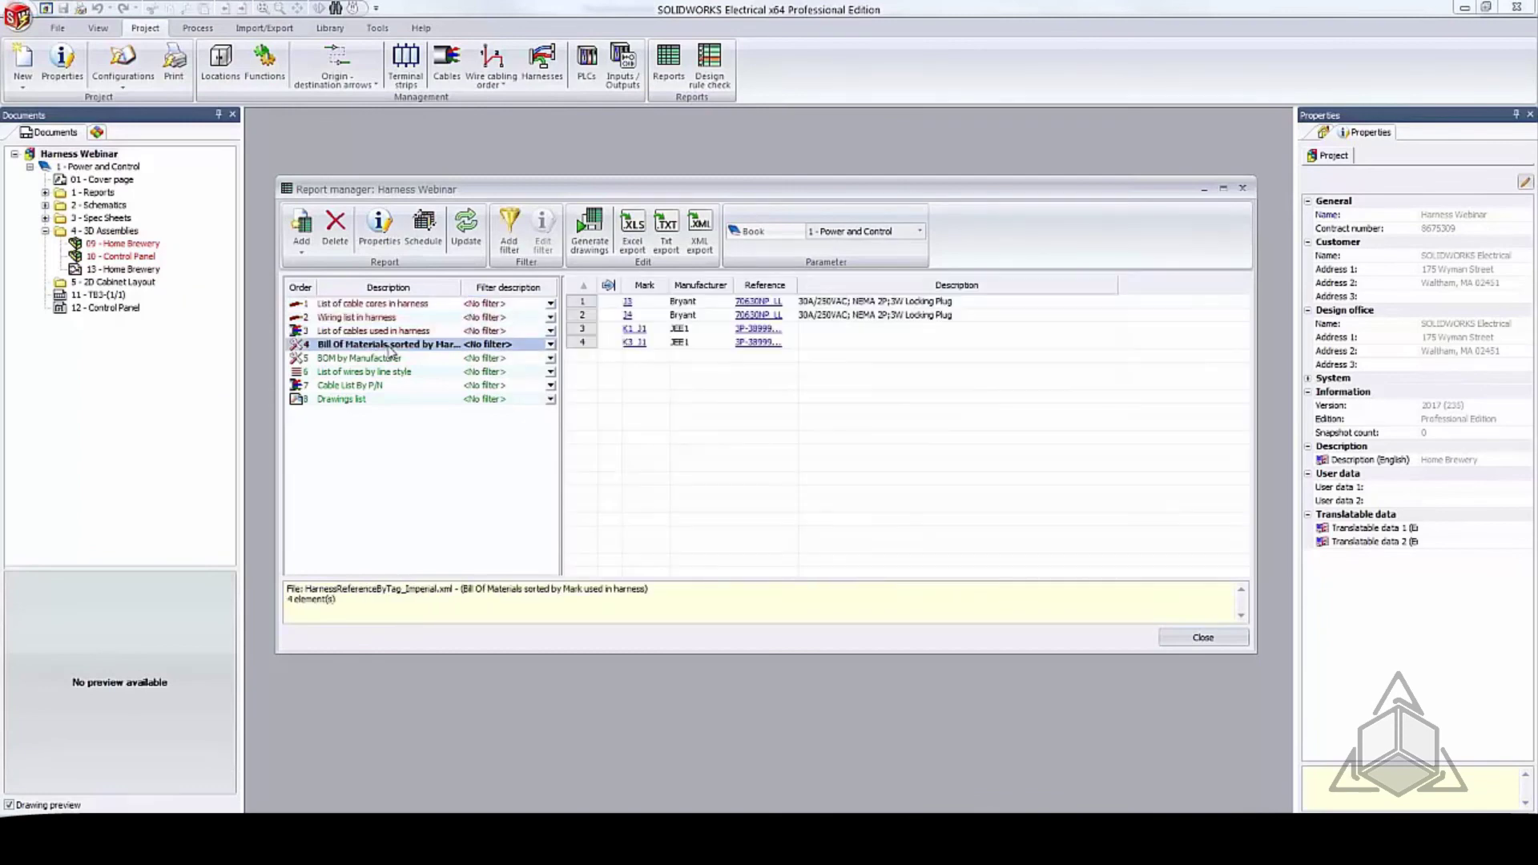
# Step: Generate report drawings for the harness cable cores list, harness cables list, harness Bill Of Materials sorted by Mark, and Drawings list
pyautogui.click(590, 228)
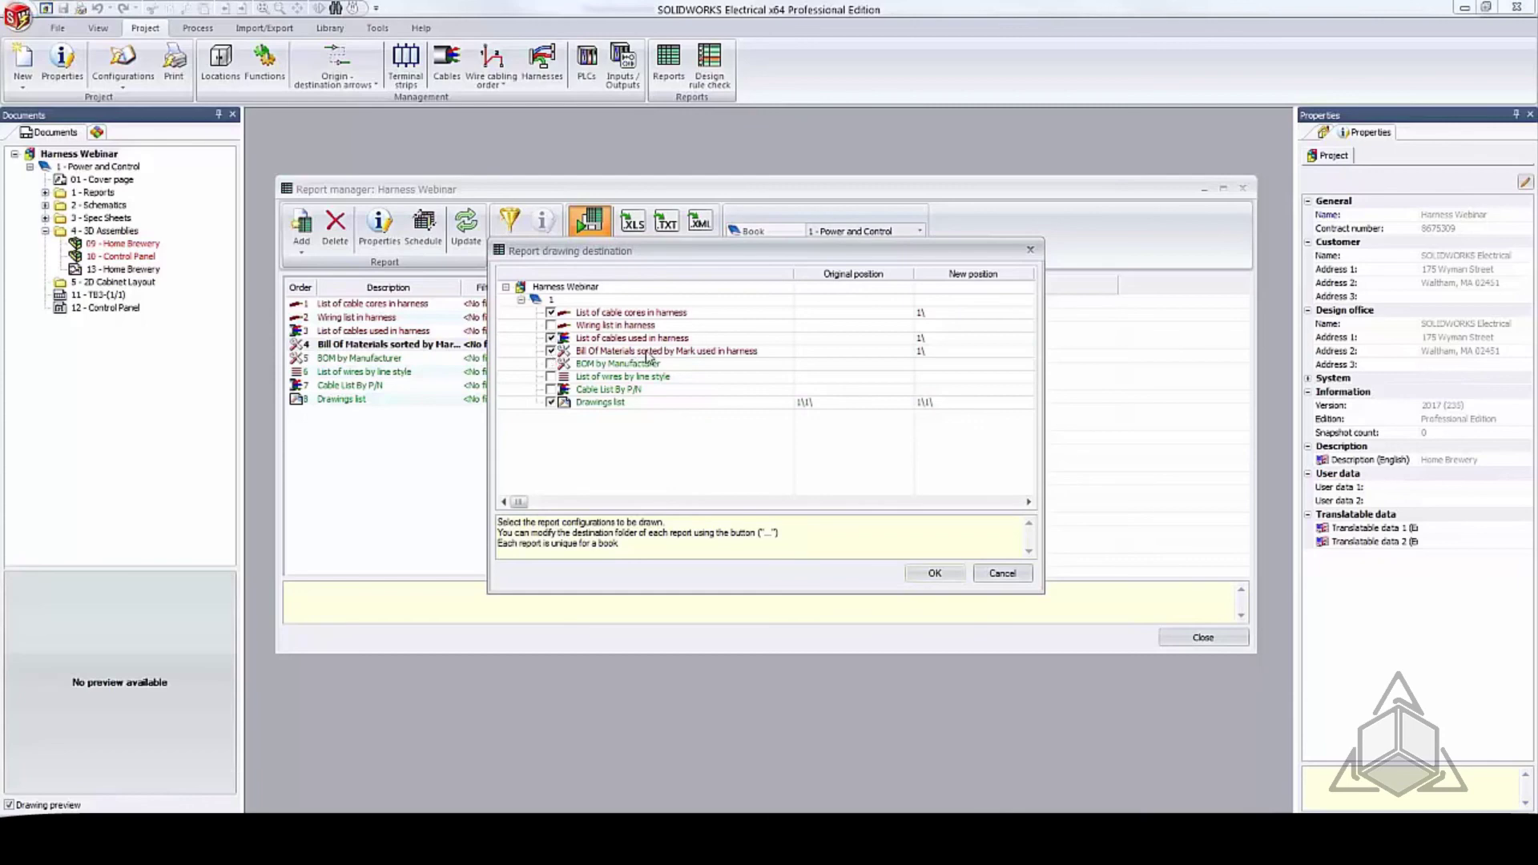
pyautogui.click(945, 570)
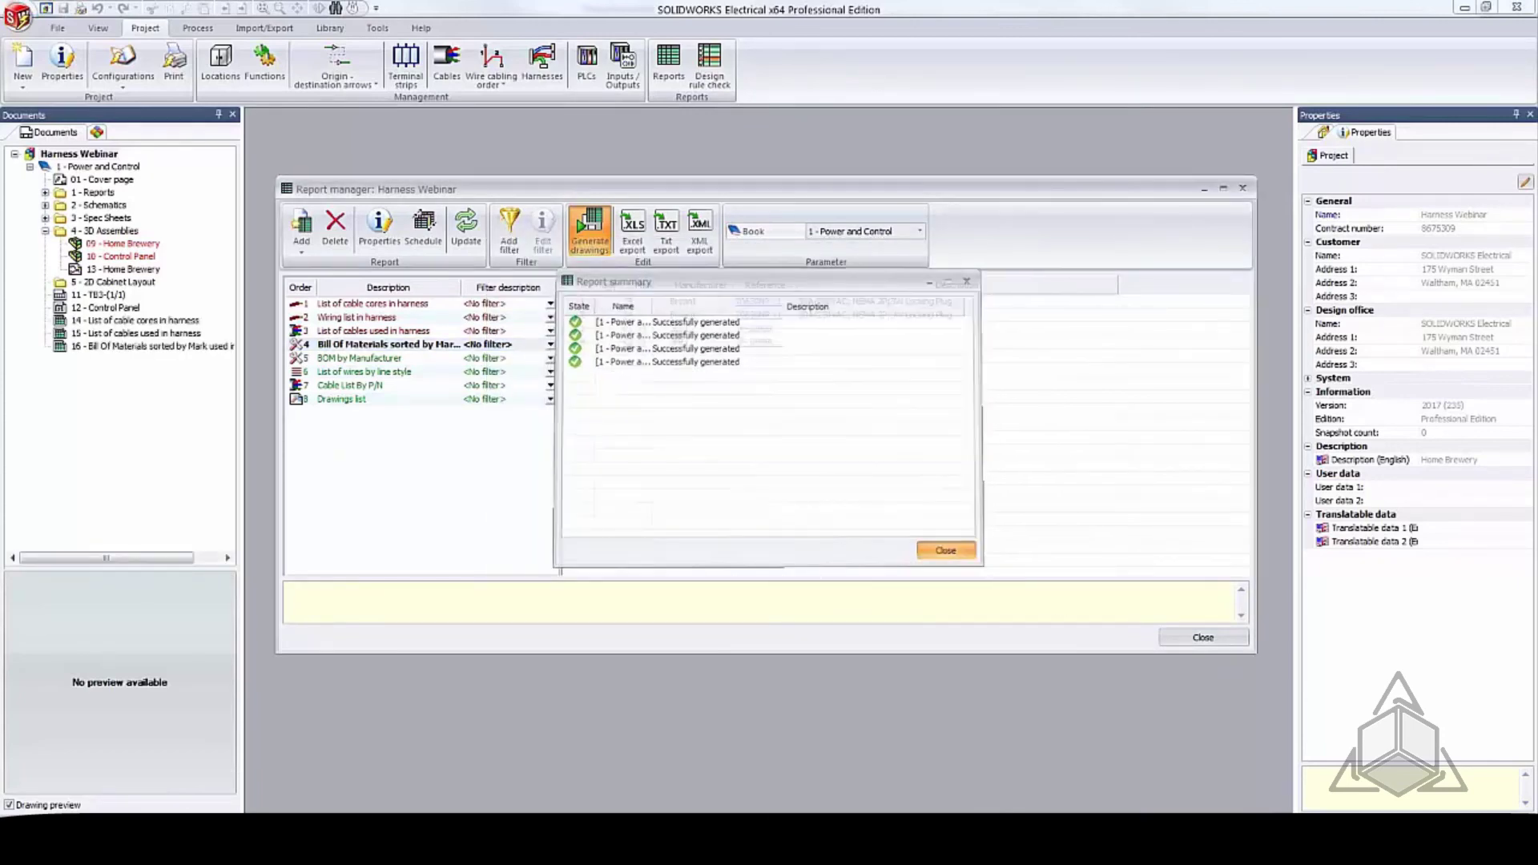
pyautogui.click(950, 556)
pyautogui.click(1203, 639)
# Step: Open drawing 14 - List of cable cores in harness and examine each core's origin, destination, wire number, color code and length
pyautogui.click(109, 321)
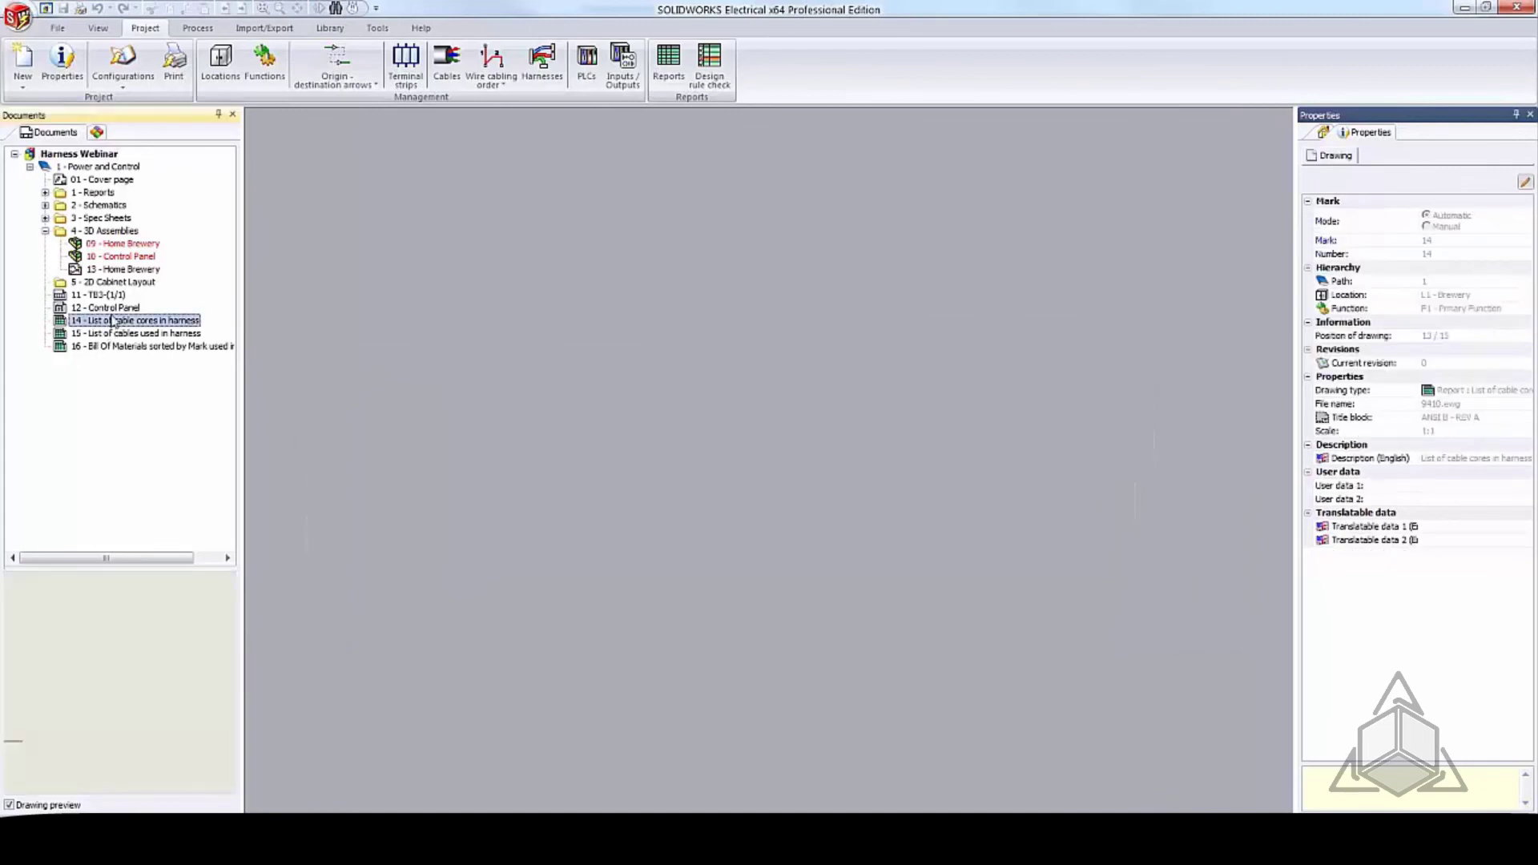
pyautogui.doubleClick(108, 320)
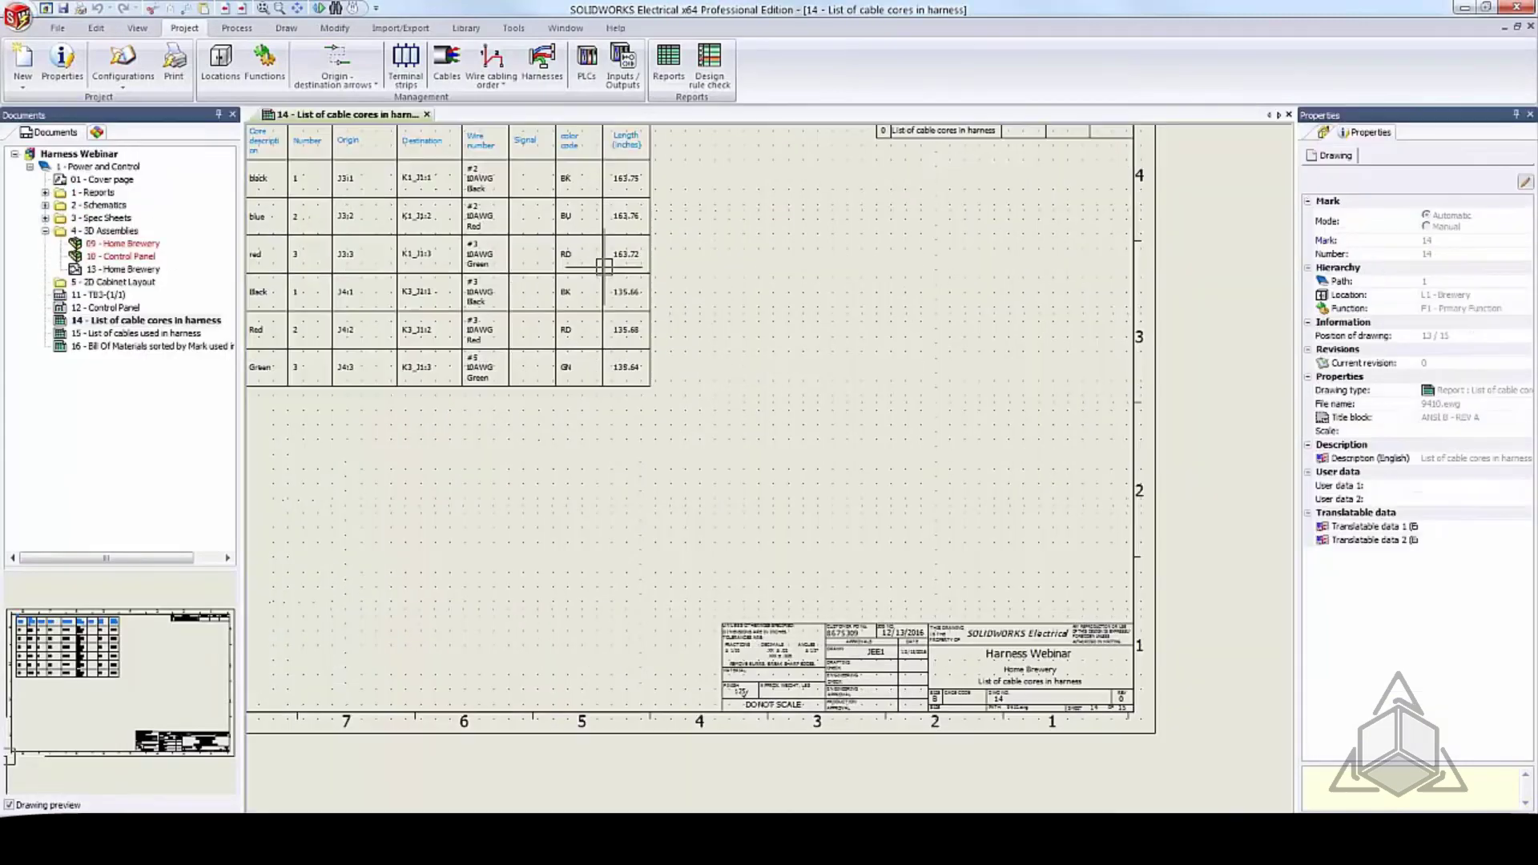
pyautogui.scroll(3, 401, 208)
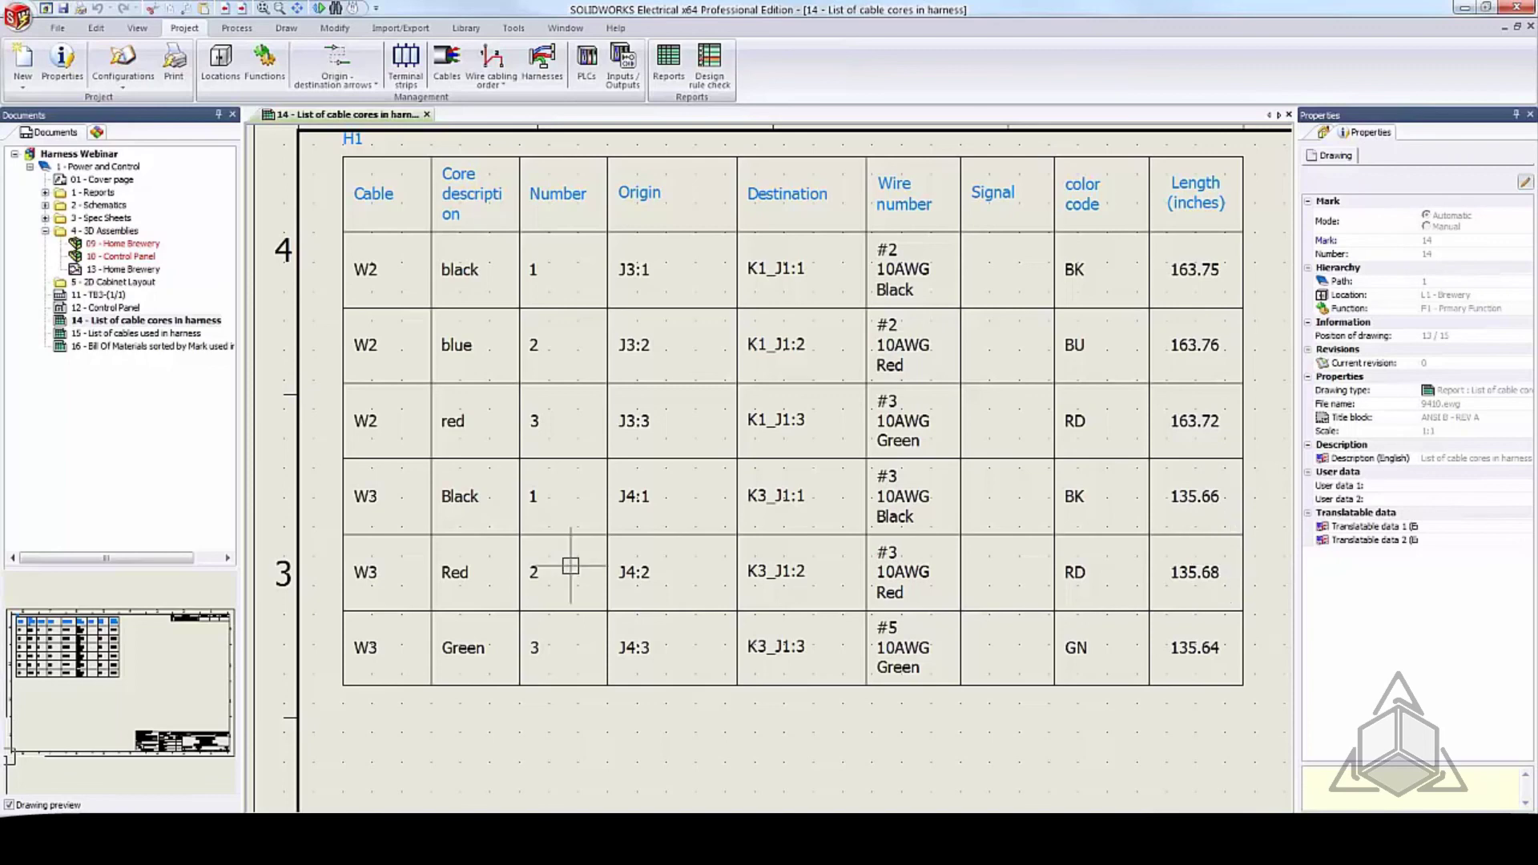
pyautogui.click(253, 493)
# Step: Open drawing 15 - List of cables used in harness and examine the manufacturer, reference, path, origin, destination and length columns
pyautogui.doubleClick(136, 333)
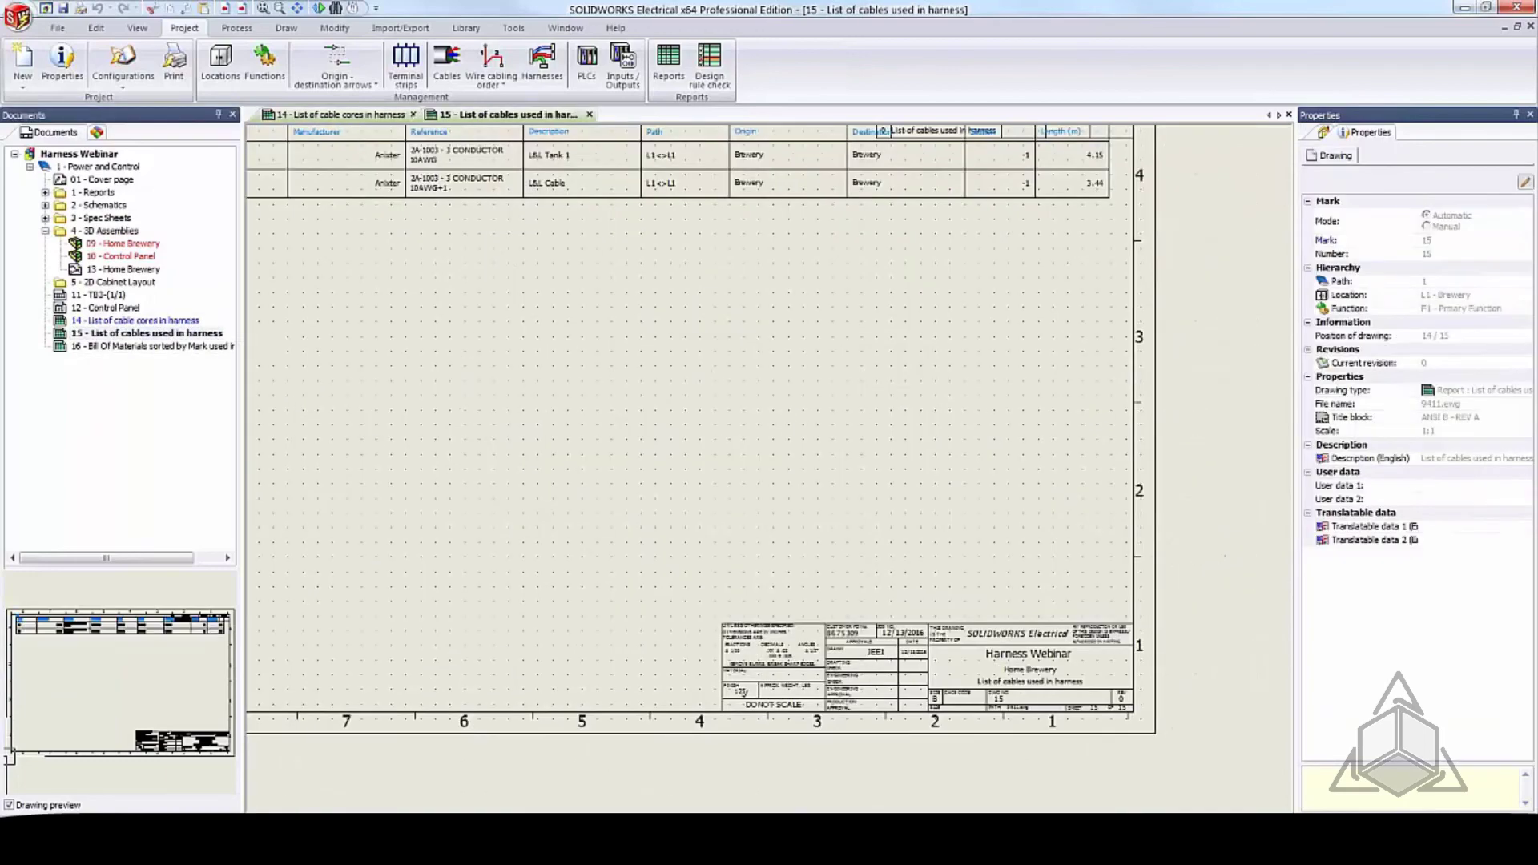
pyautogui.scroll(-2, 441, 213)
pyautogui.scroll(3, 349, 238)
pyautogui.moveTo(384, 273); pyautogui.dragTo(419, 289, button='middle')
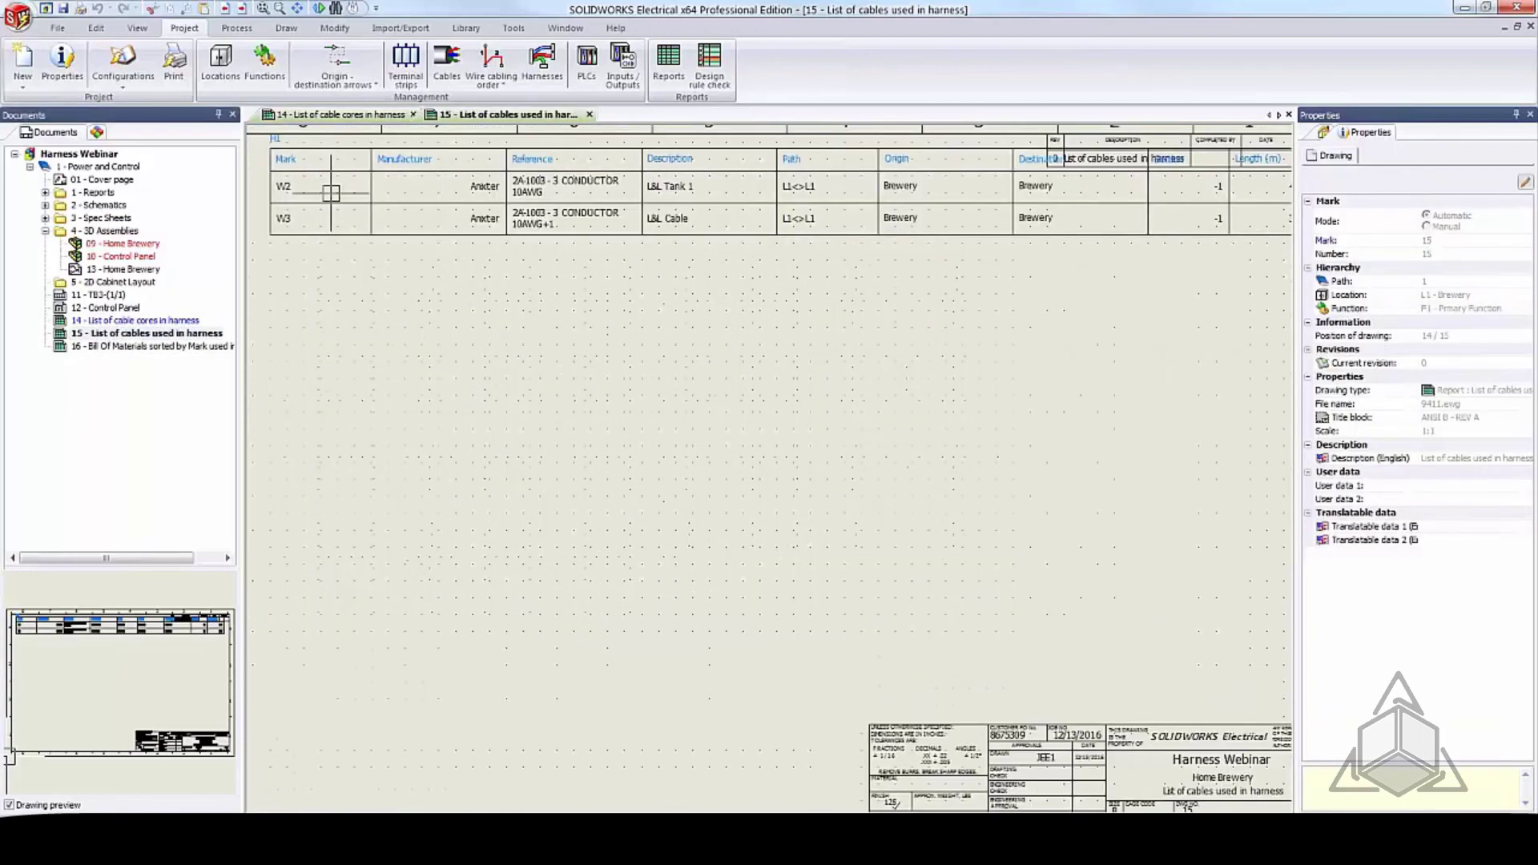
pyautogui.scroll(3, 347, 206)
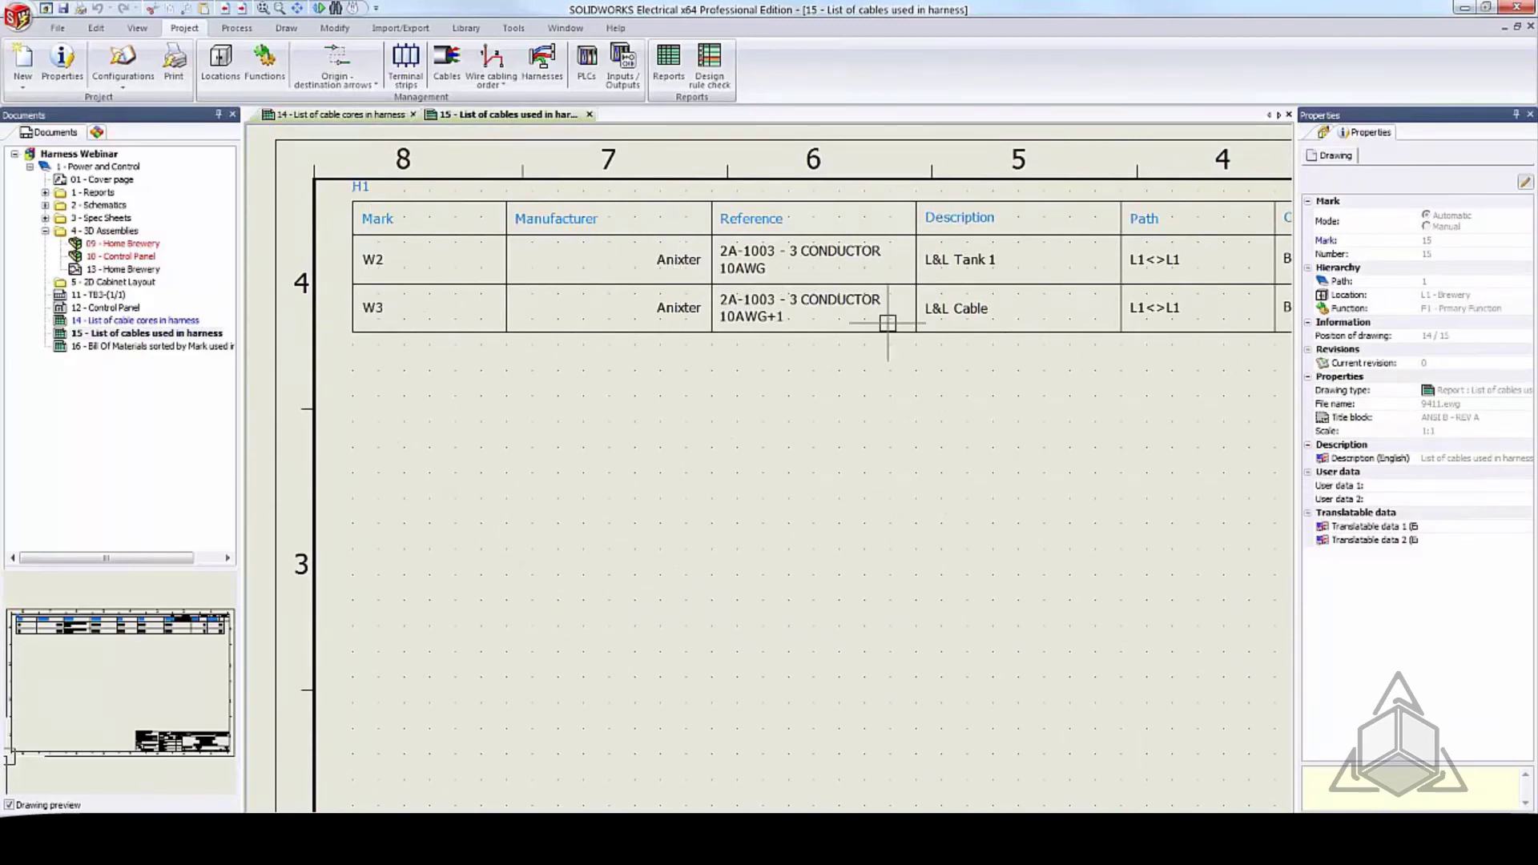
pyautogui.moveTo(1029, 273); pyautogui.dragTo(743, 298, button='middle')
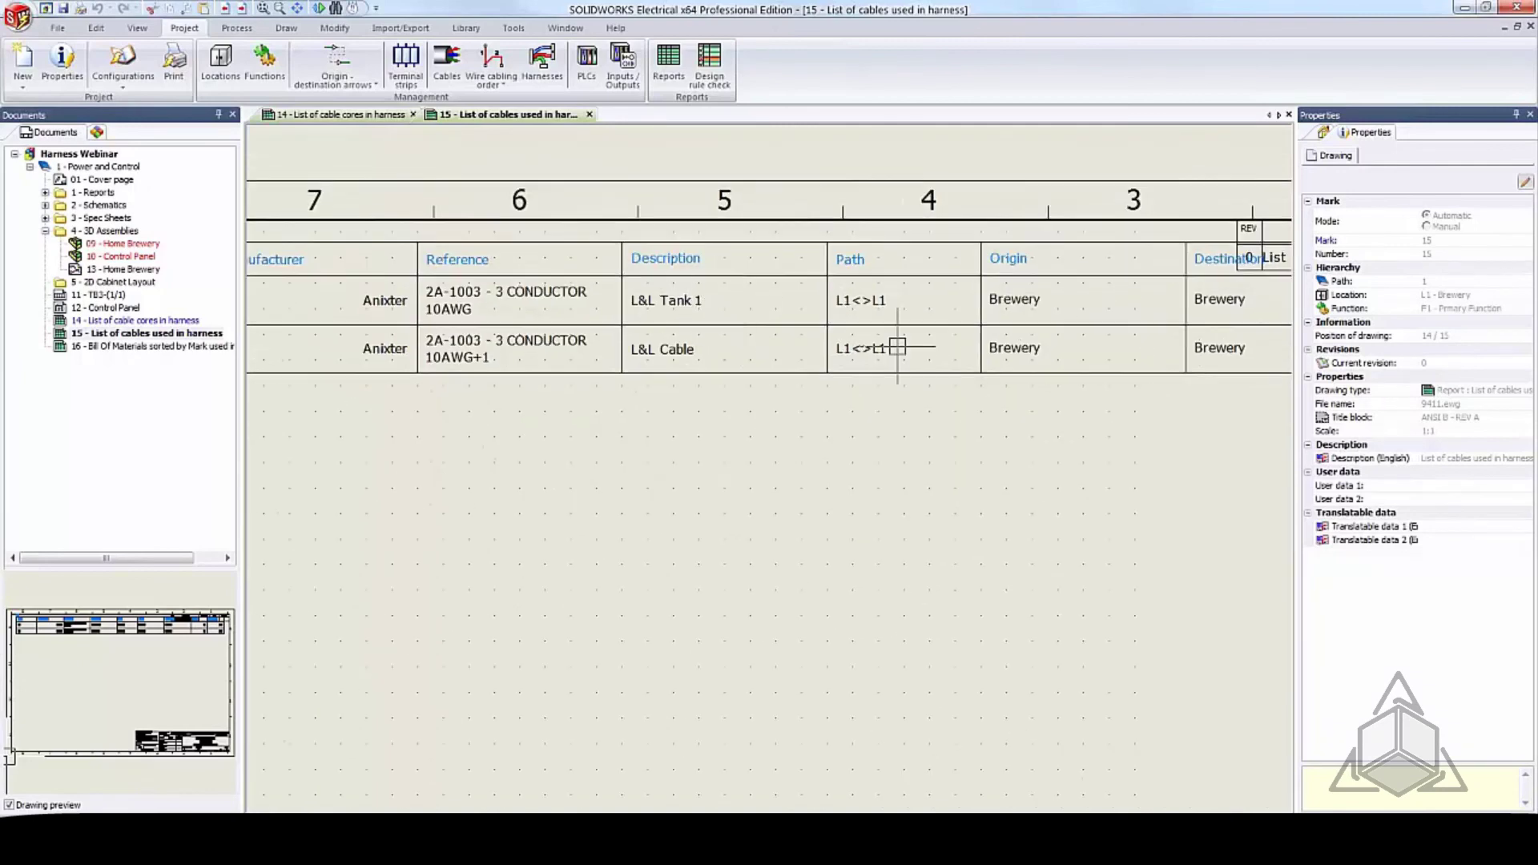
pyautogui.scroll(2, 1058, 331)
pyautogui.moveTo(1061, 312); pyautogui.dragTo(661, 327, button='middle')
pyautogui.scroll(-2, 956, 343)
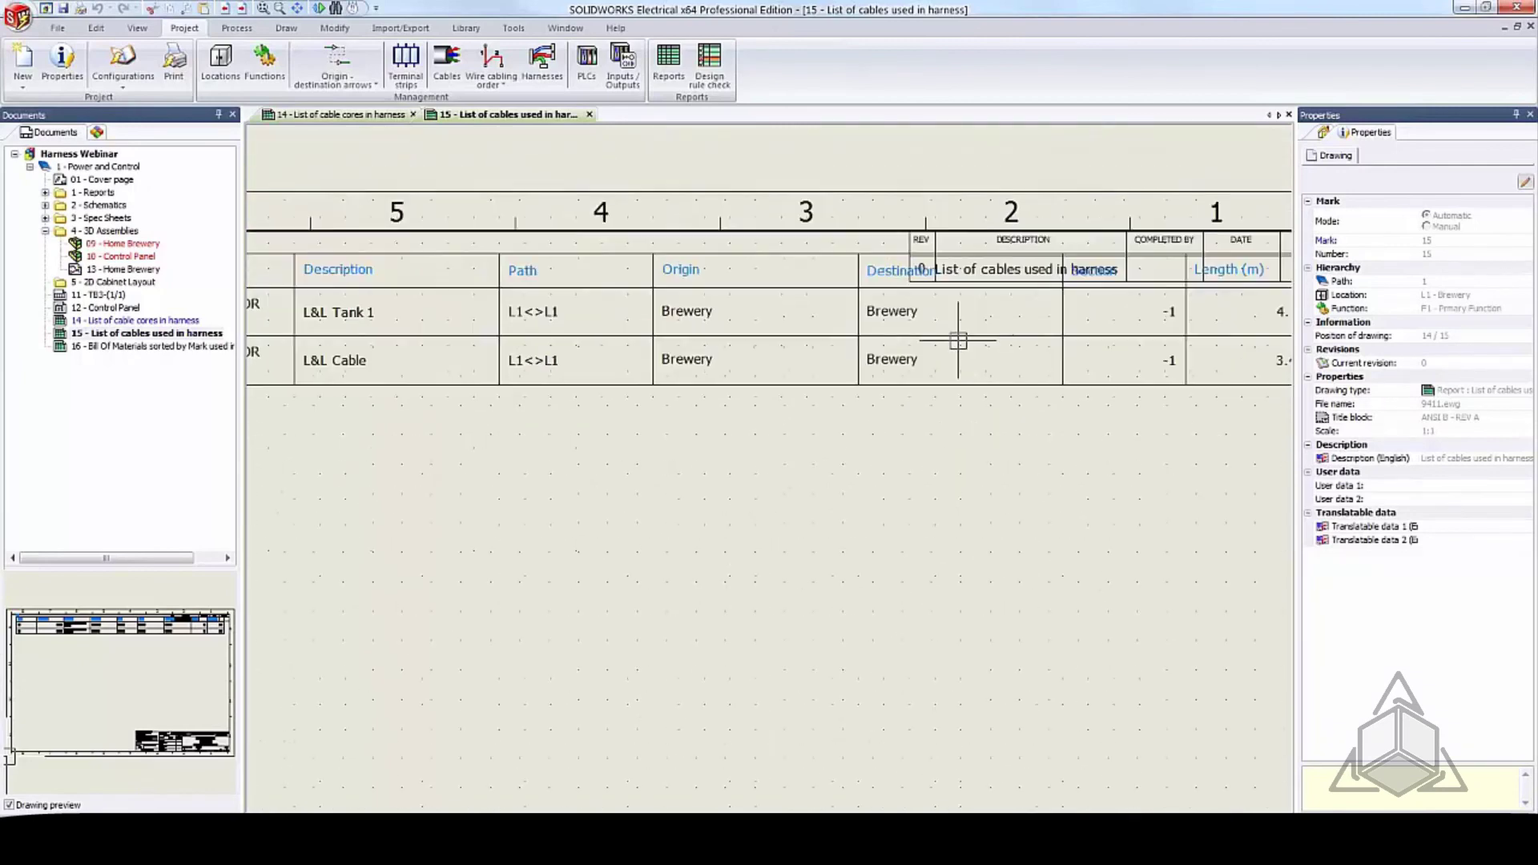
pyautogui.moveTo(1047, 378); pyautogui.dragTo(899, 371, button='middle')
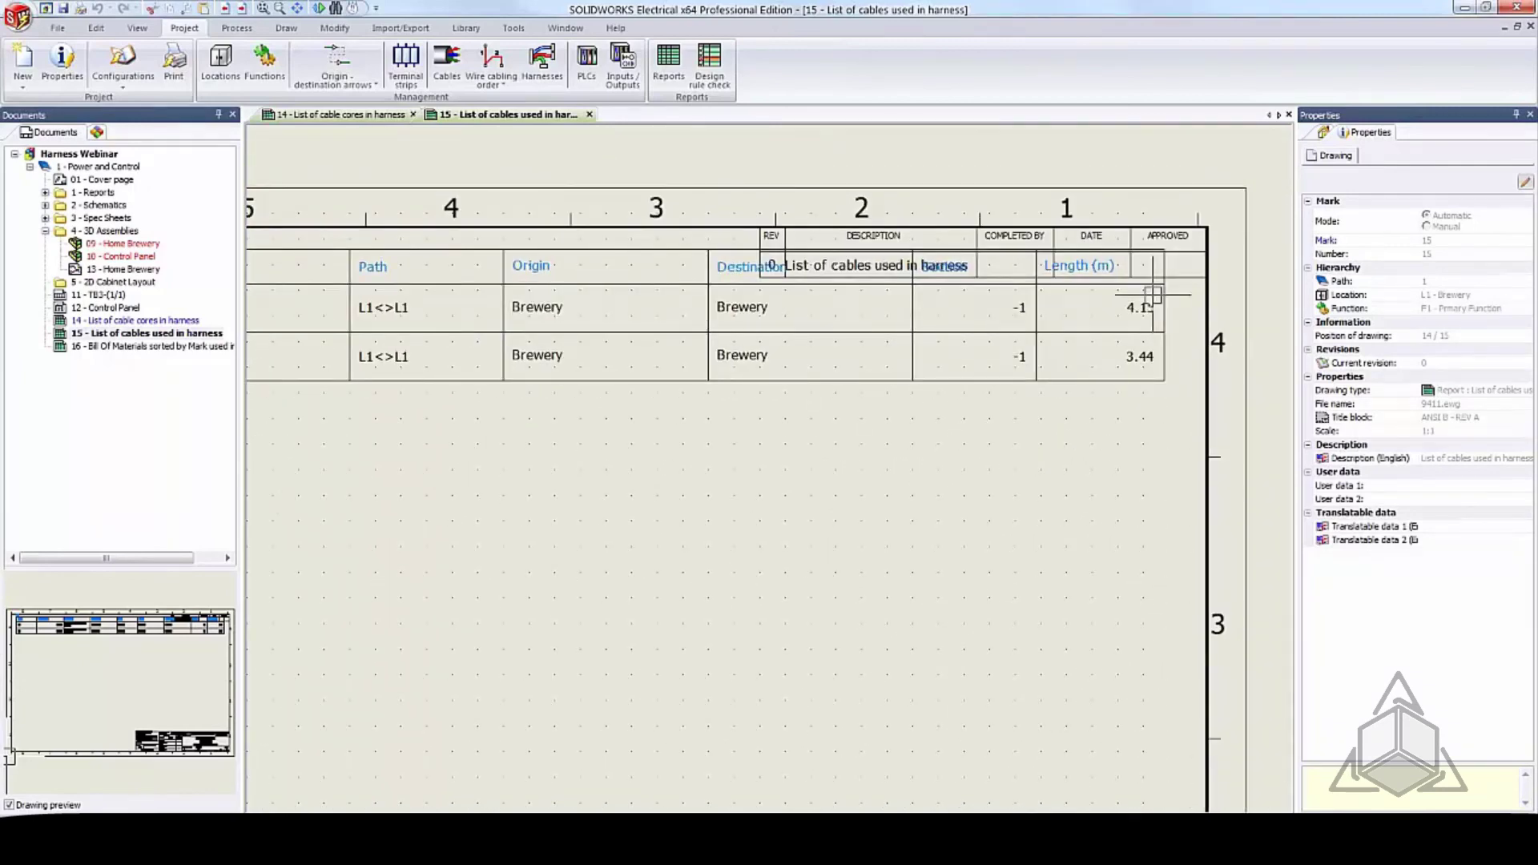
pyautogui.scroll(3, 1192, 307)
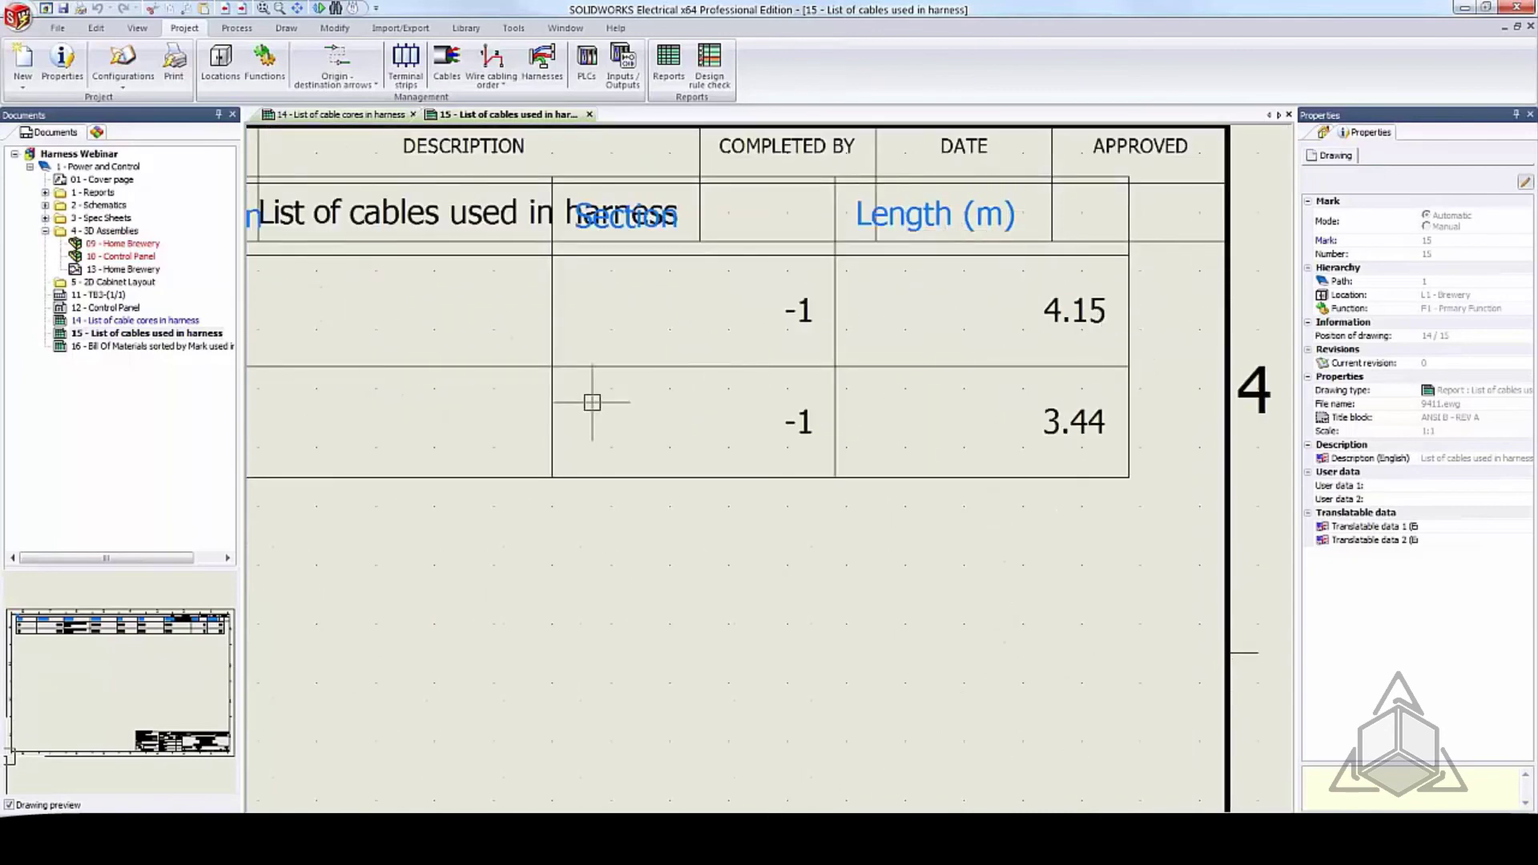
# Step: Open drawing 16 - Bill Of Materials sorted by Mark used in harness and examine the marks, manufacturers and references
pyautogui.doubleClick(128, 347)
pyautogui.scroll(5, 385, 228)
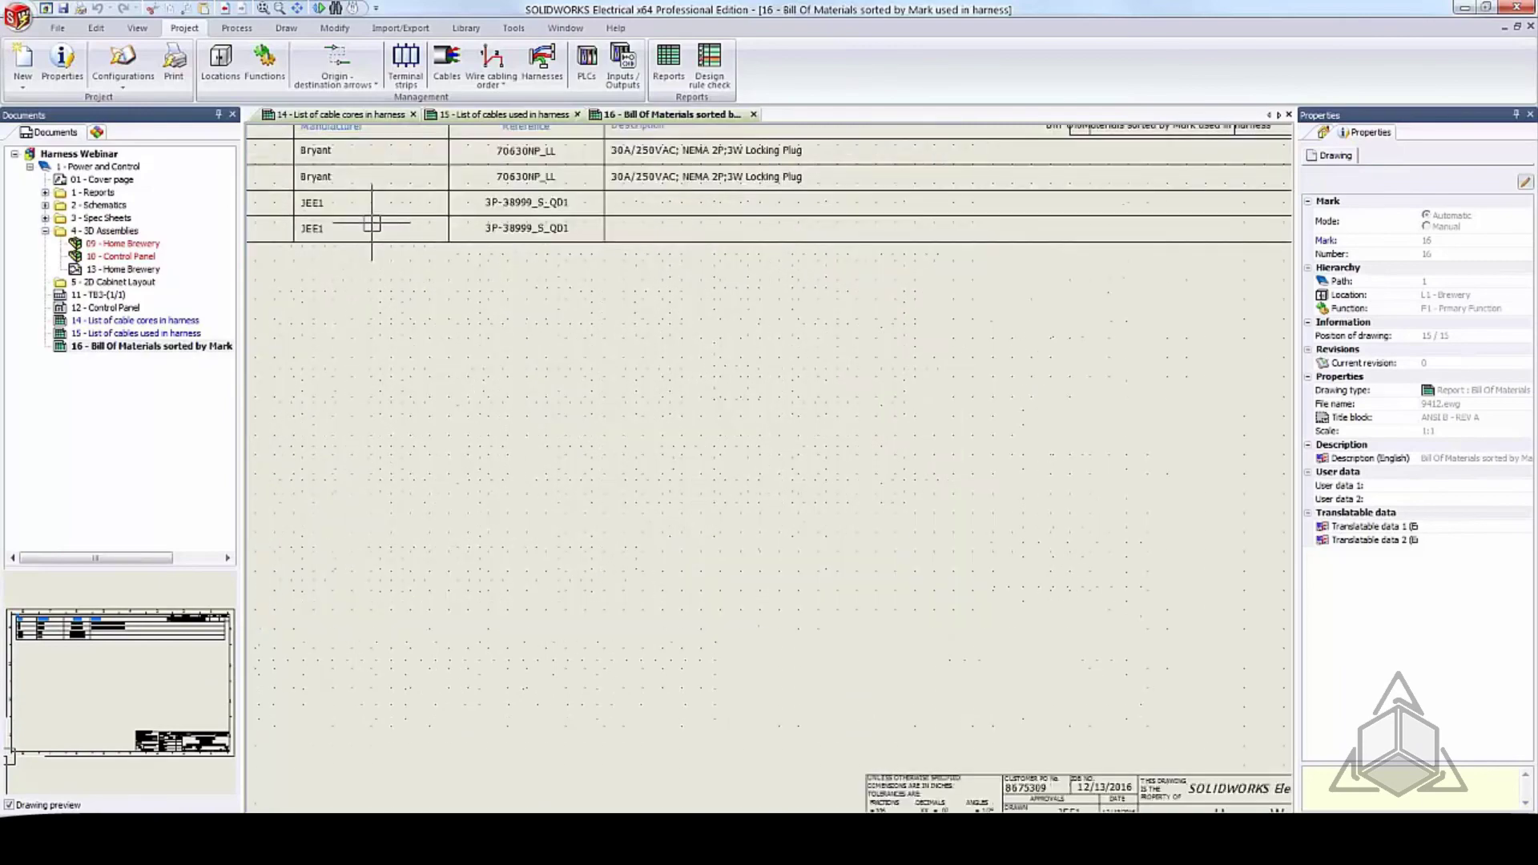
pyautogui.scroll(5, 345, 193)
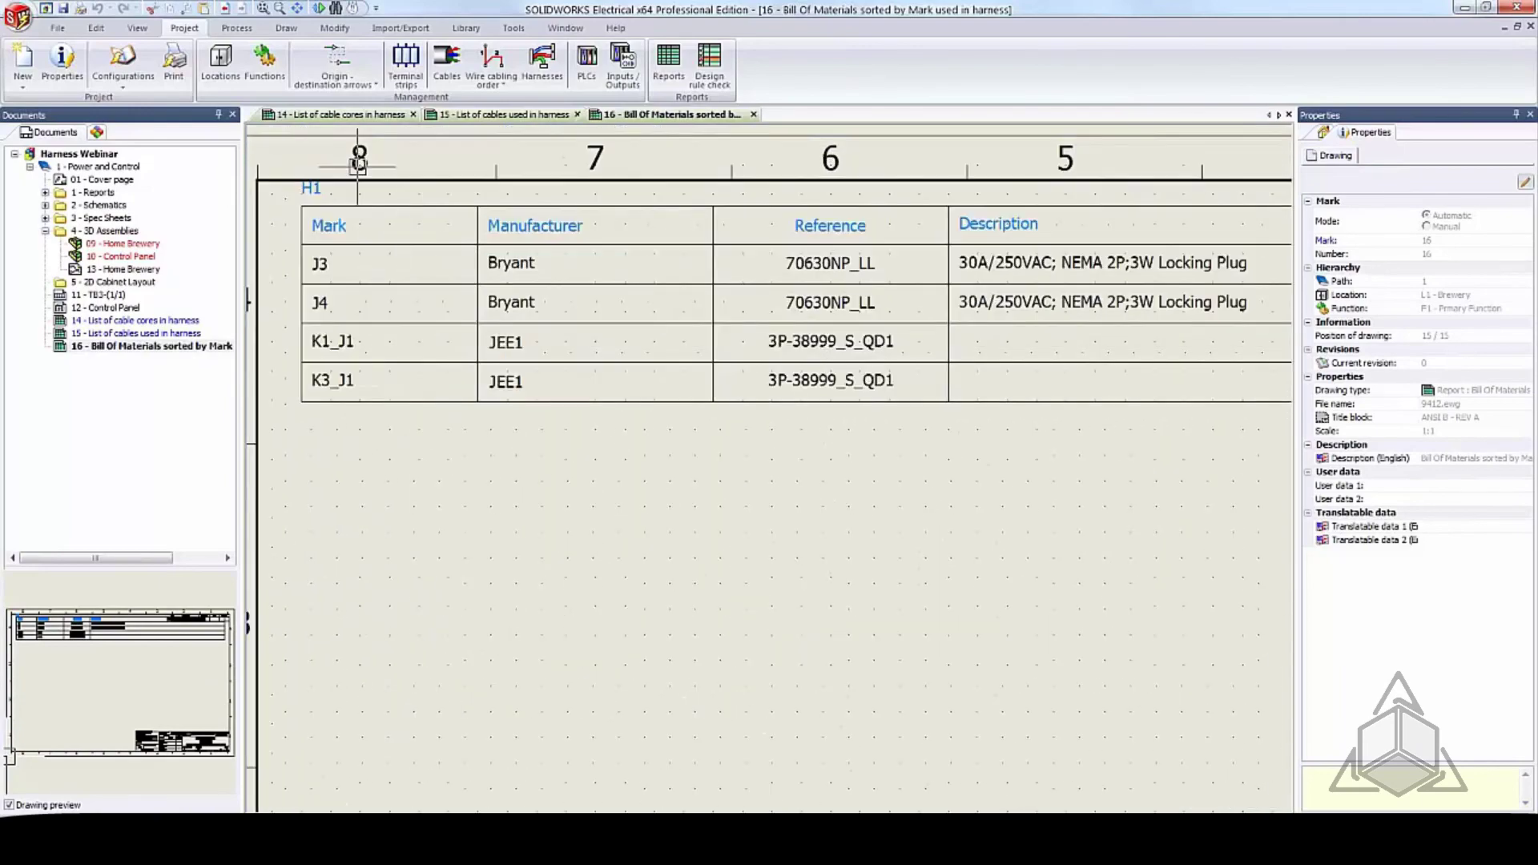